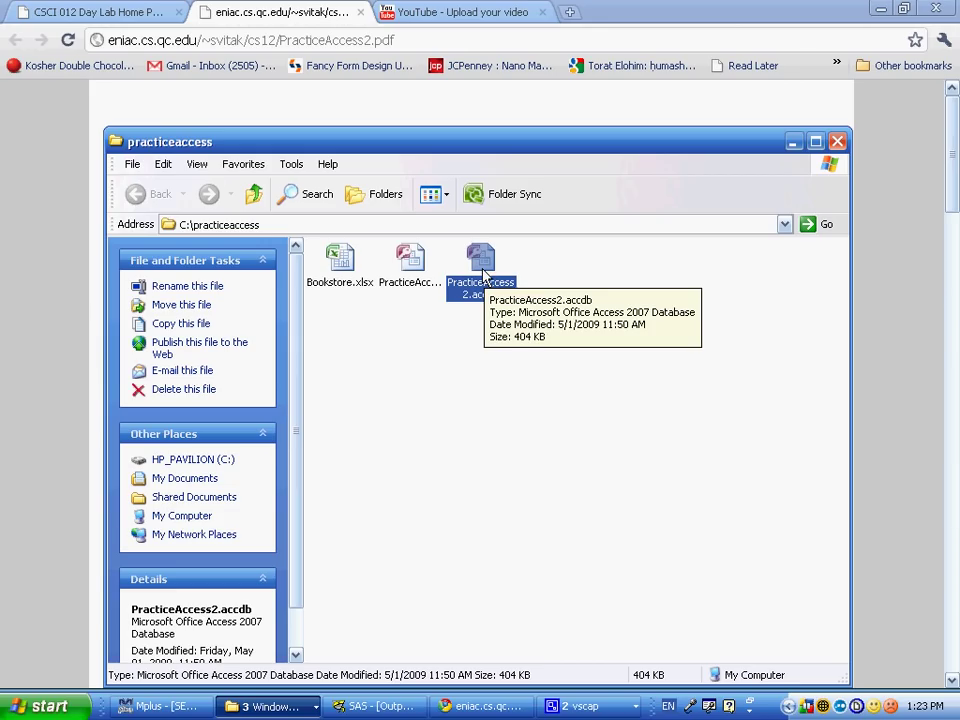
- Open the PracticeAccess2.accdb database from the practiceaccess folder and enable its disabled content
{"action": "double_click", "coordinate": [484, 275]}
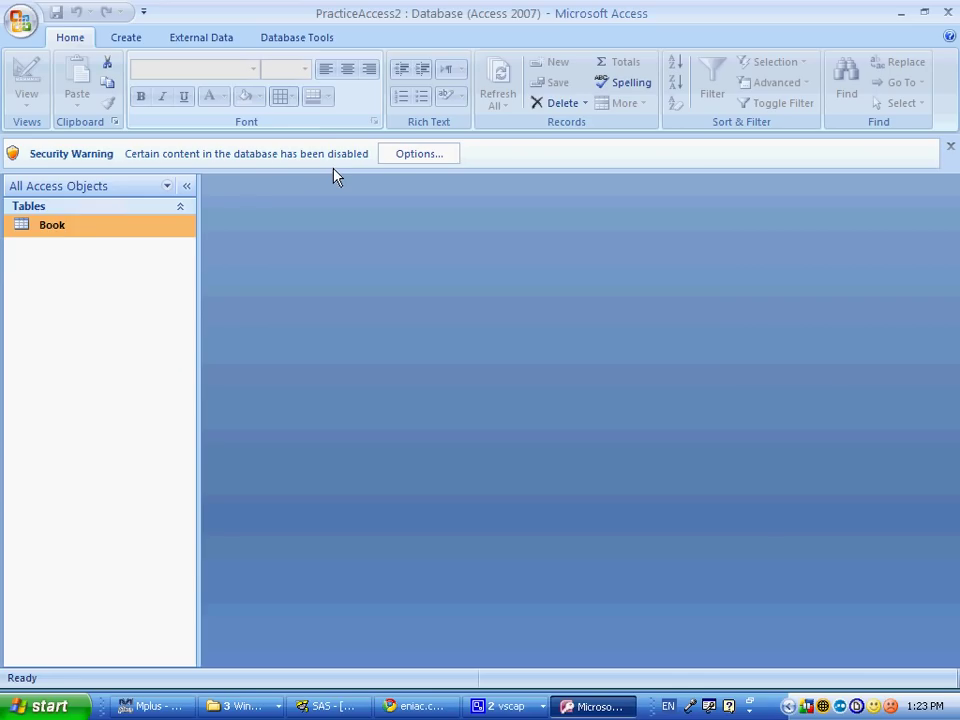
{"action": "left_click", "coordinate": [419, 153]}
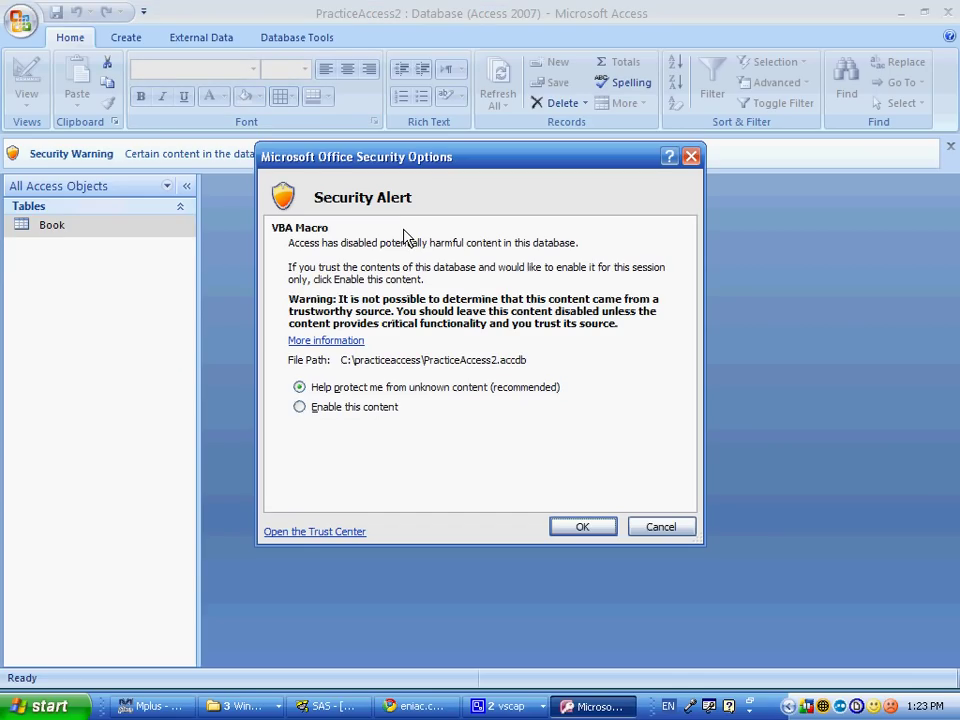
{"action": "left_click", "coordinate": [330, 406]}
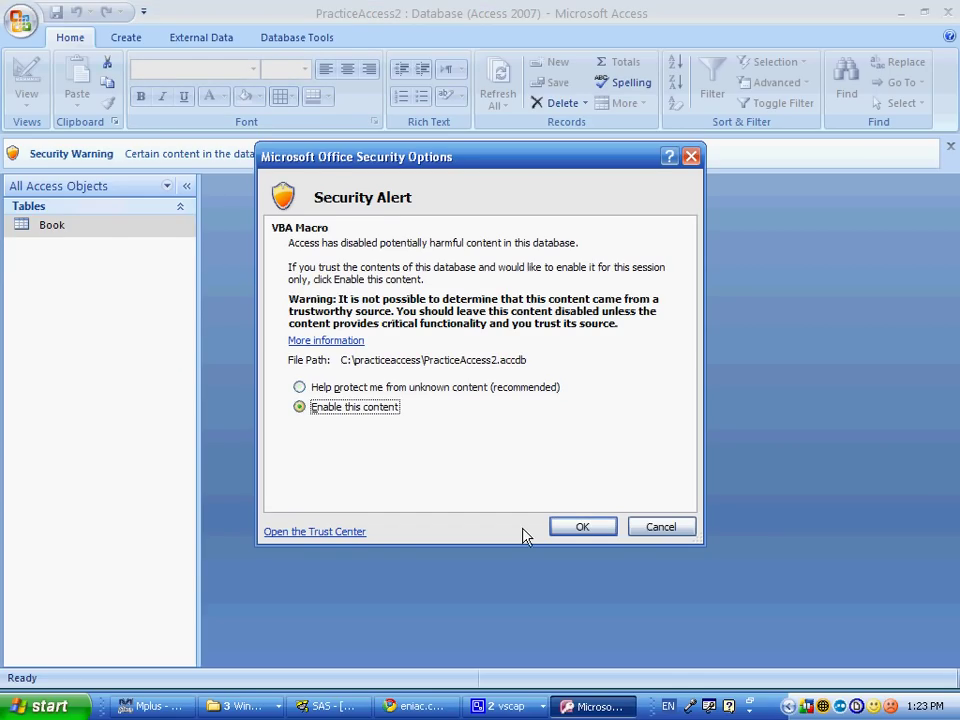
{"action": "key", "text": "Return"}
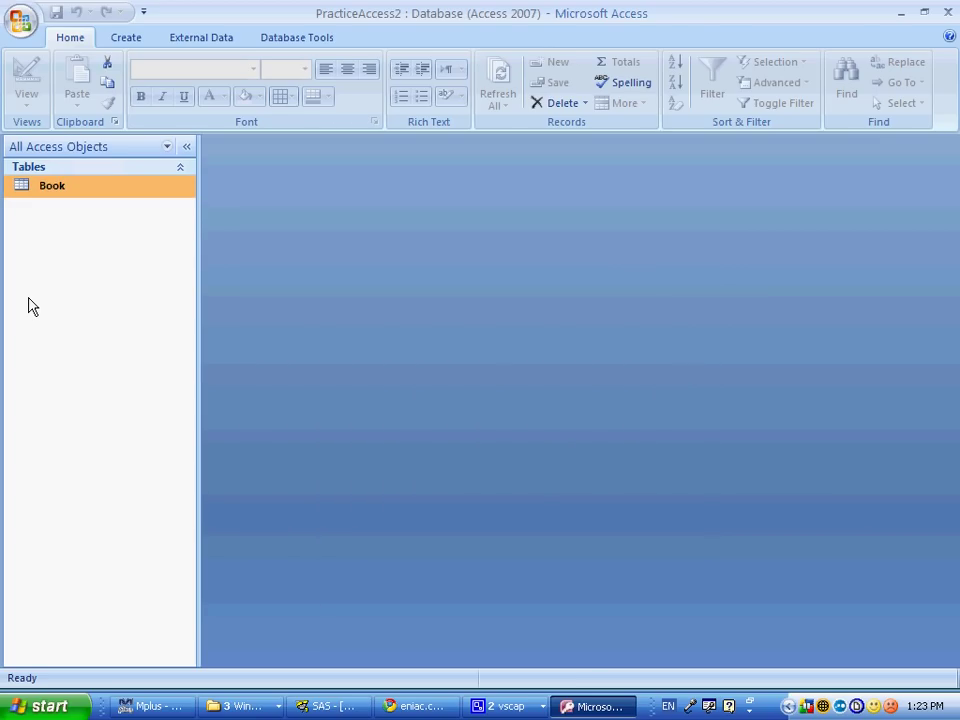
- Examine the Book table's fields and data types in Design View, including AuthorCode, and close the table
{"action": "right_click", "coordinate": [66, 195]}
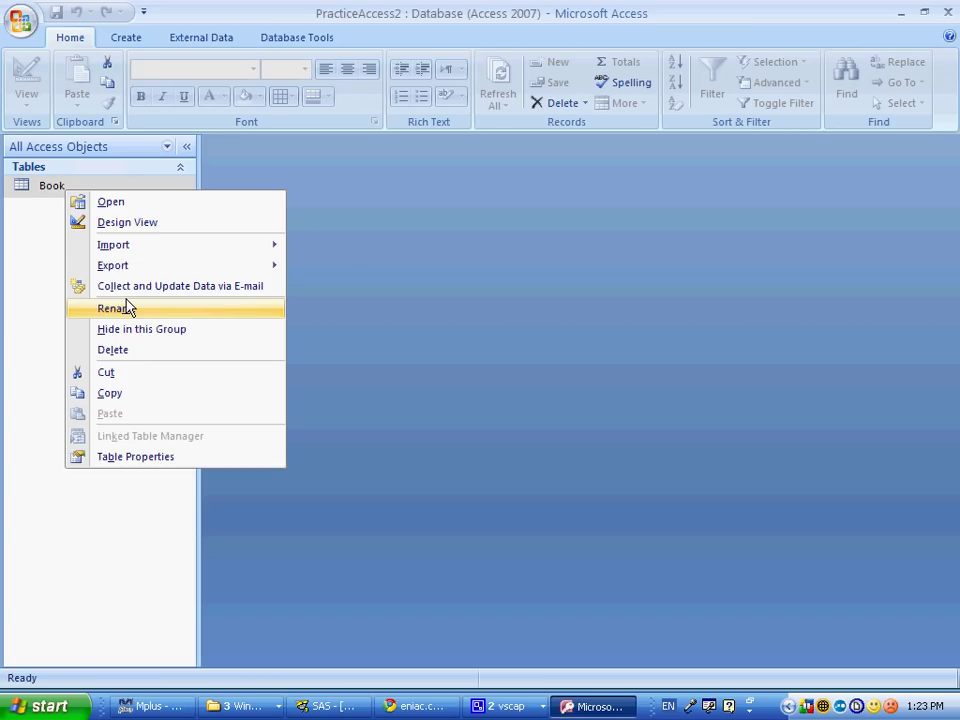
{"action": "left_click", "coordinate": [127, 222]}
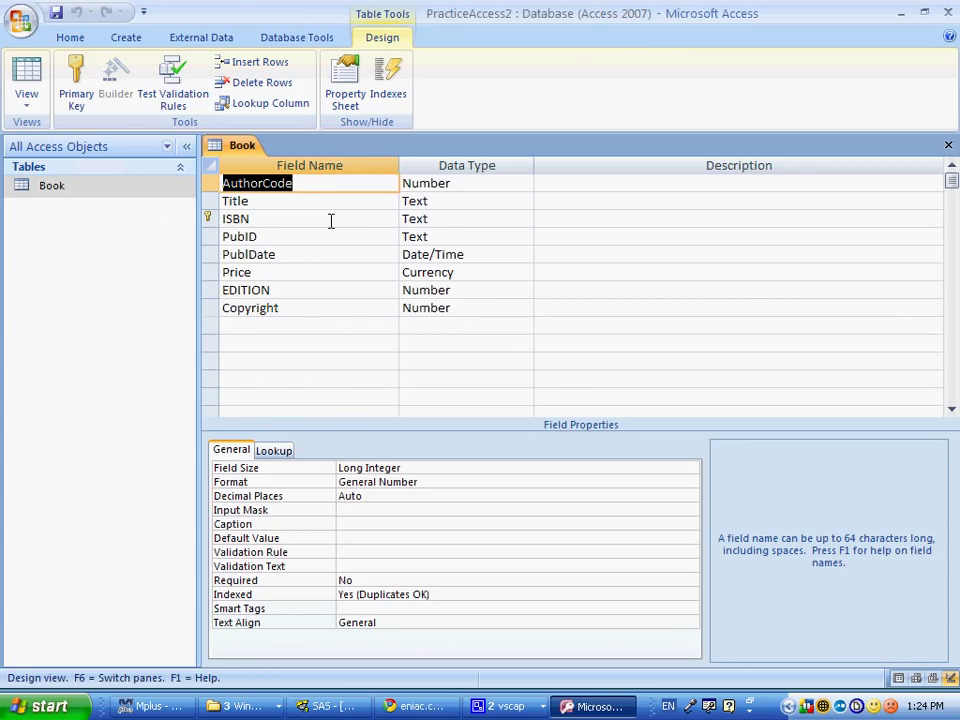
{"action": "left_click", "coordinate": [297, 186]}
{"action": "left_click", "coordinate": [491, 183]}
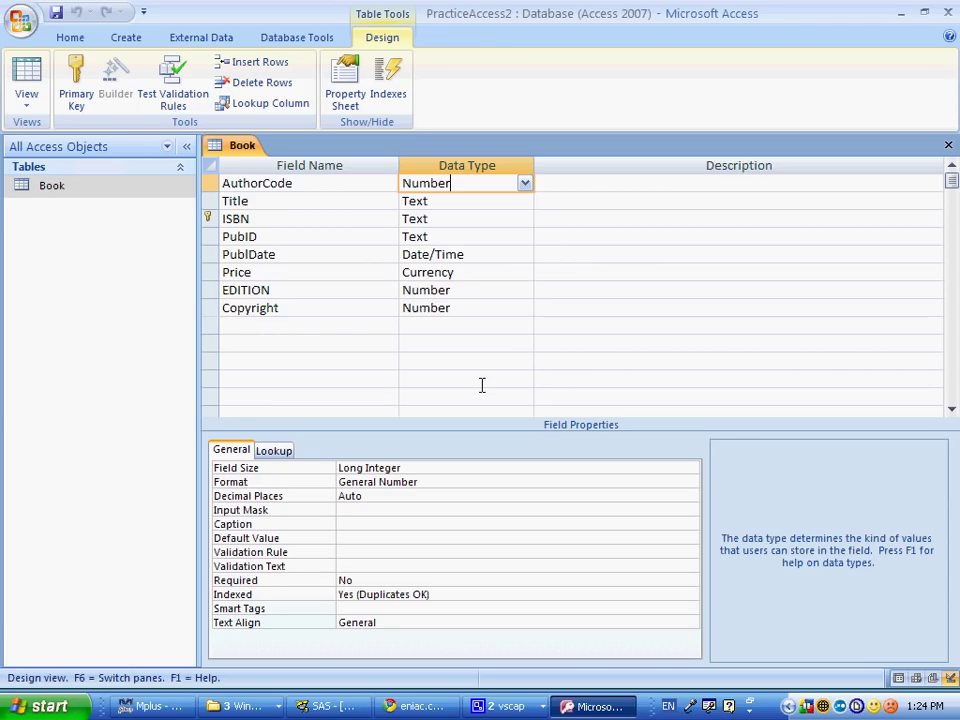
{"action": "left_click", "coordinate": [948, 145]}
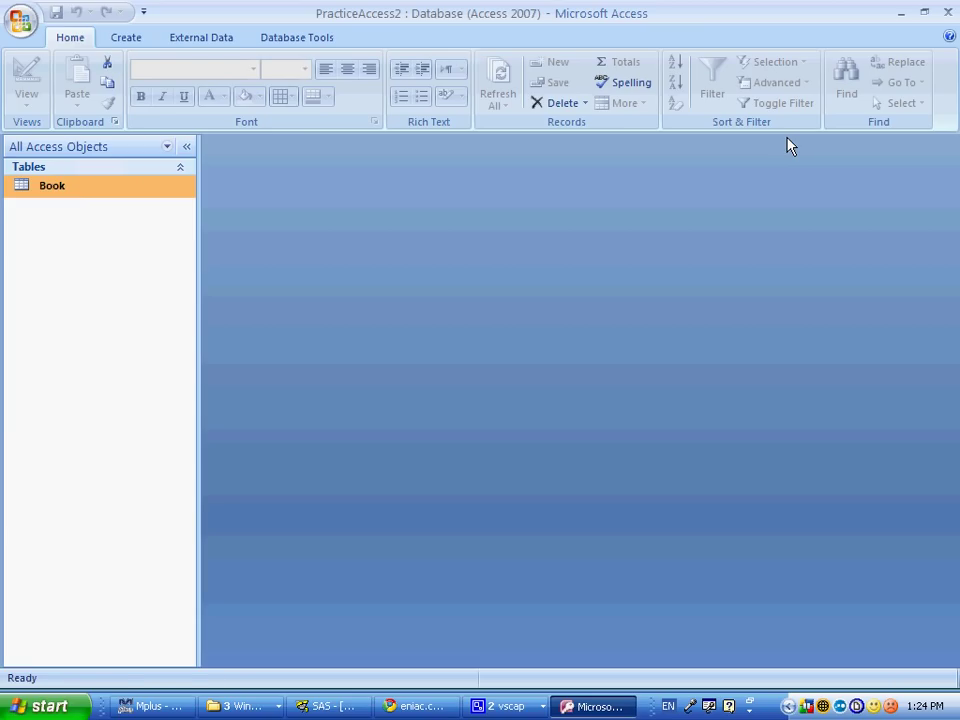
- Check the Publisher table structure in the exam PDF in Chrome and create a new table in Design View in Access
{"action": "left_click", "coordinate": [127, 40]}
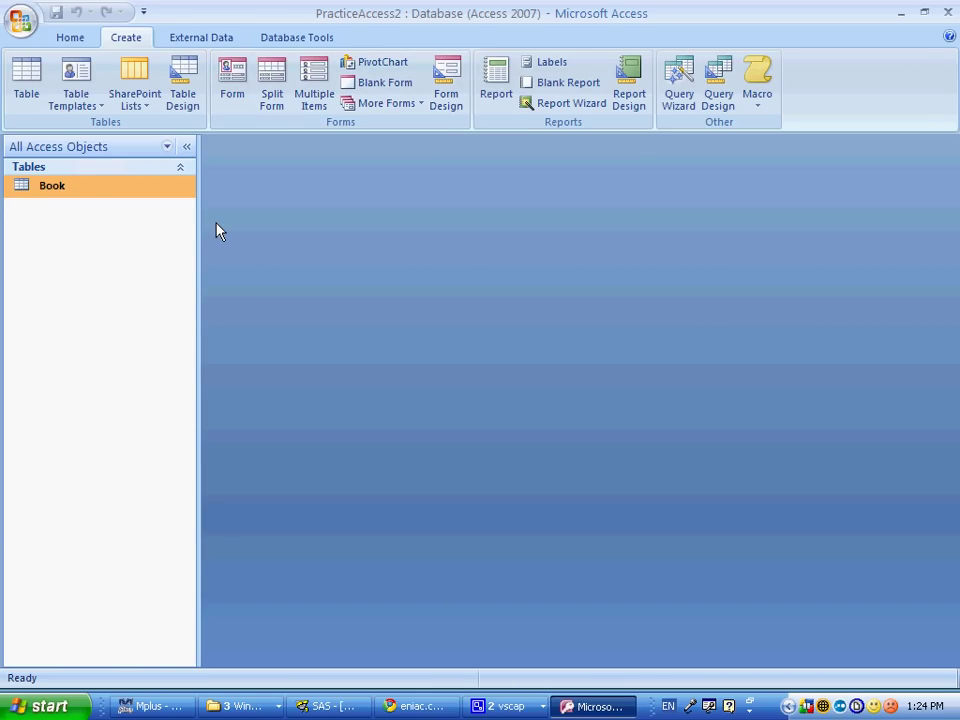
{"action": "key", "text": "alt+Tab"}
{"action": "key", "text": "alt+Tab"}
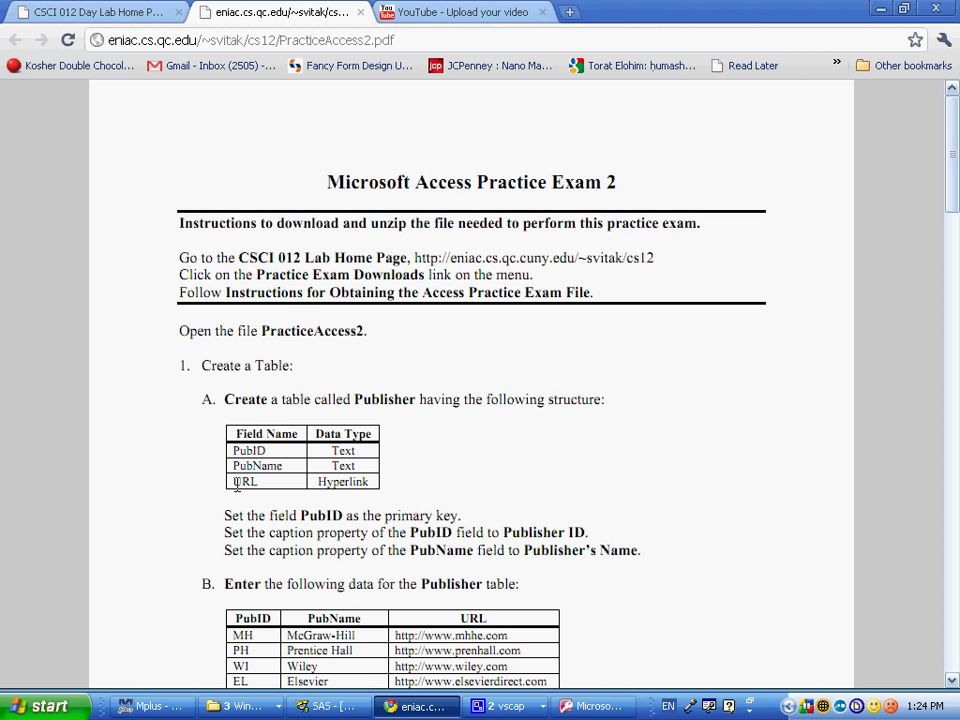
{"action": "key", "text": "alt+Tab"}
{"action": "left_click", "coordinate": [195, 97]}
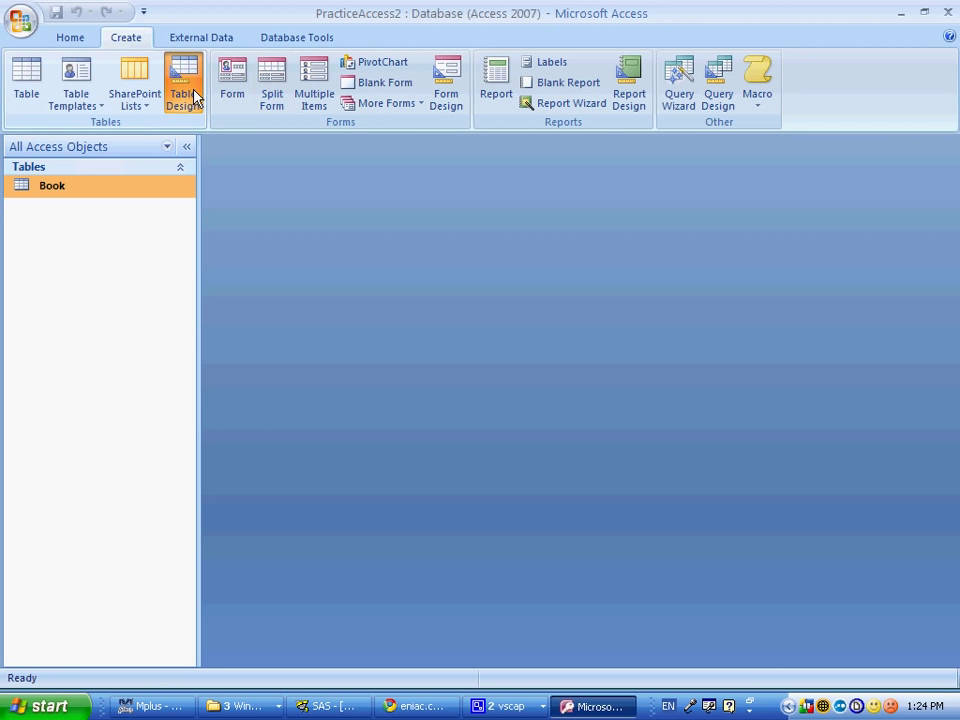
{"action": "key", "text": "alt+Tab"}
{"action": "key", "text": "alt+Tab"}
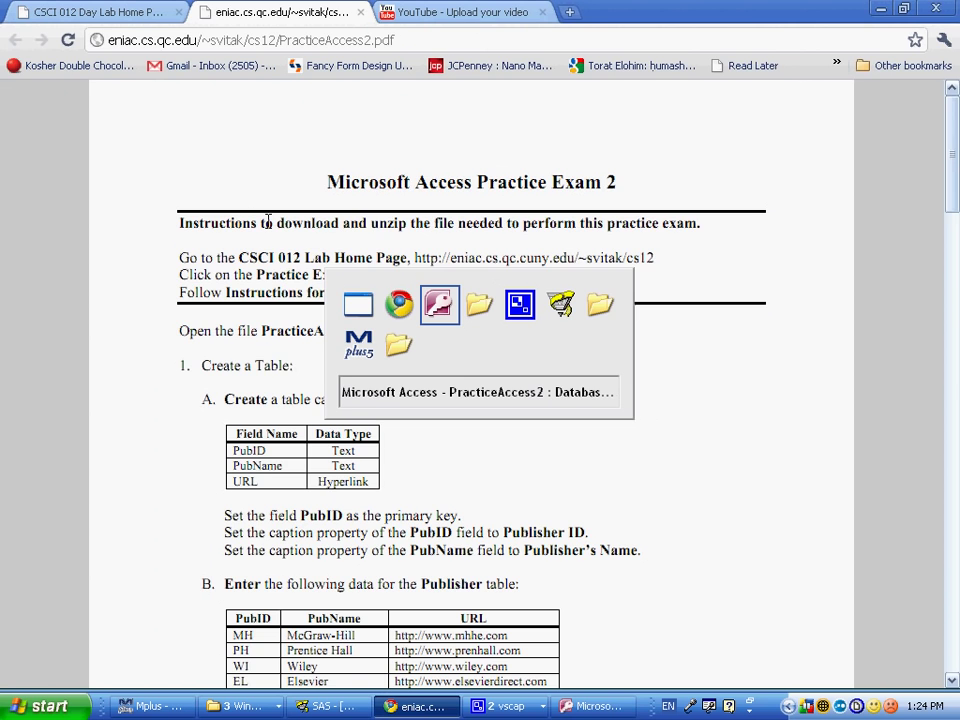
- Add the fields PubID and PubName to the new table, both with the Text data type
{"action": "type", "text": "Pub"}
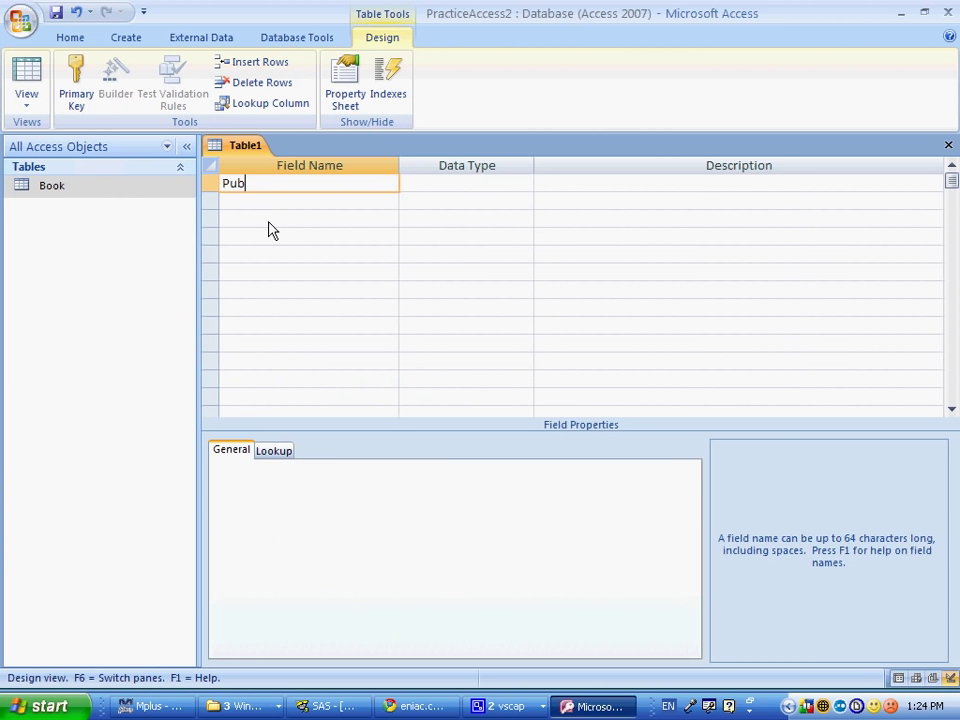
{"action": "type", "text": "ID"}
{"action": "key", "text": "Tab"}
{"action": "key", "text": "Tab"}
{"action": "key", "text": "Tab"}
{"action": "type", "text": "Pub"}
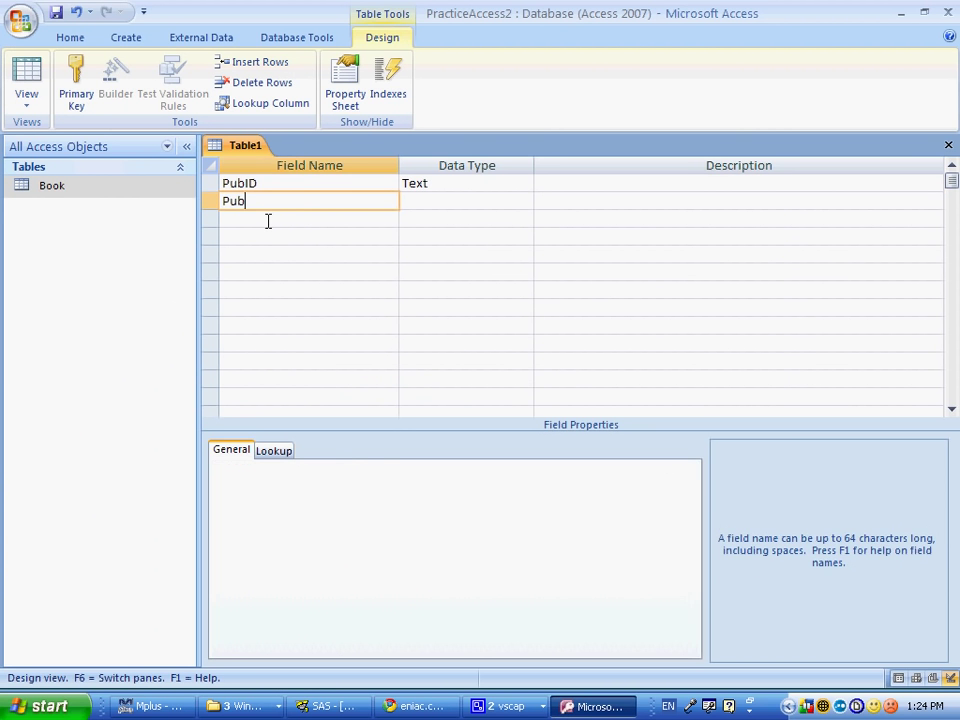
{"action": "type", "text": "Name"}
{"action": "key", "text": "Tab"}
{"action": "key", "text": "Tab"}
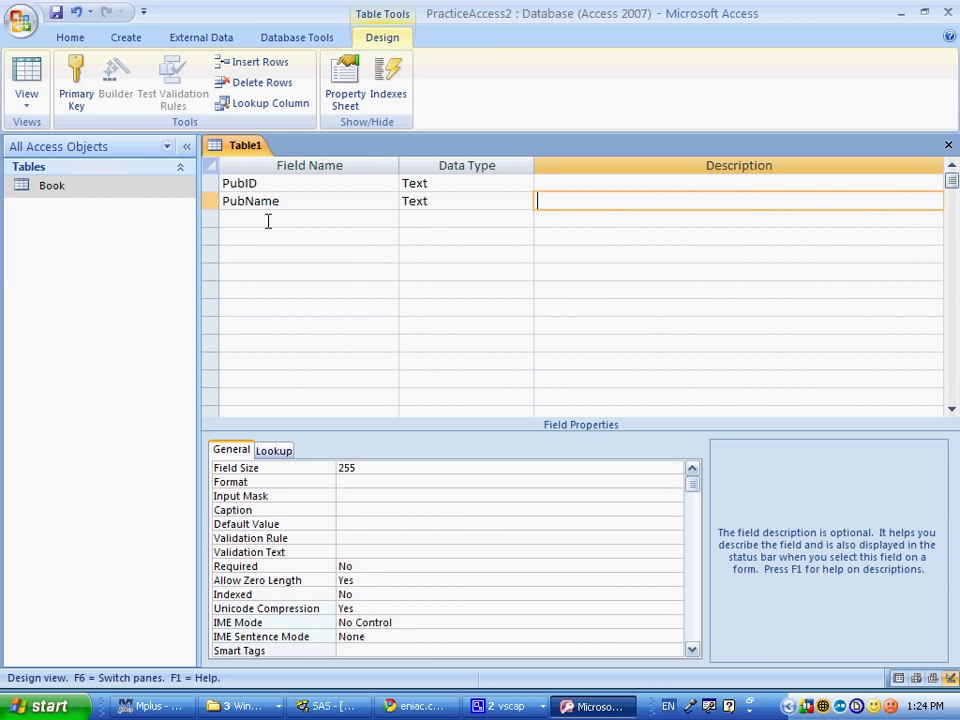
- Add a third field named URL below PubName
{"action": "key", "text": "alt+Tab"}
{"action": "key", "text": "alt+Tab"}
{"action": "type", "text": "URKL"}
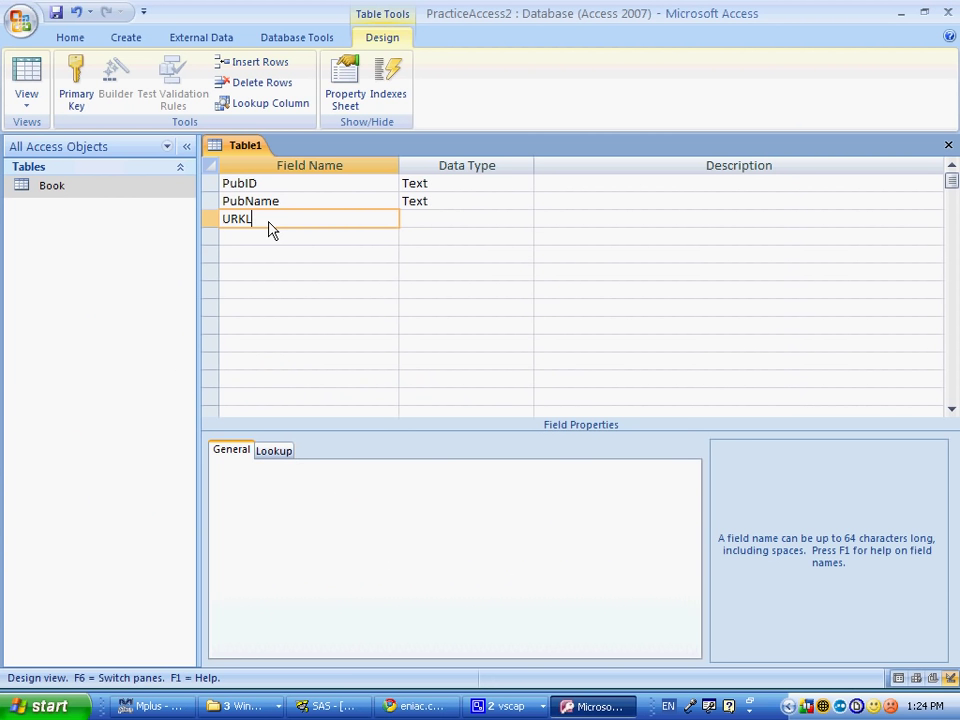
{"action": "key", "text": "BackSpace"}
{"action": "key", "text": "BackSpace"}
{"action": "type", "text": "L"}
{"action": "key", "text": "Tab"}
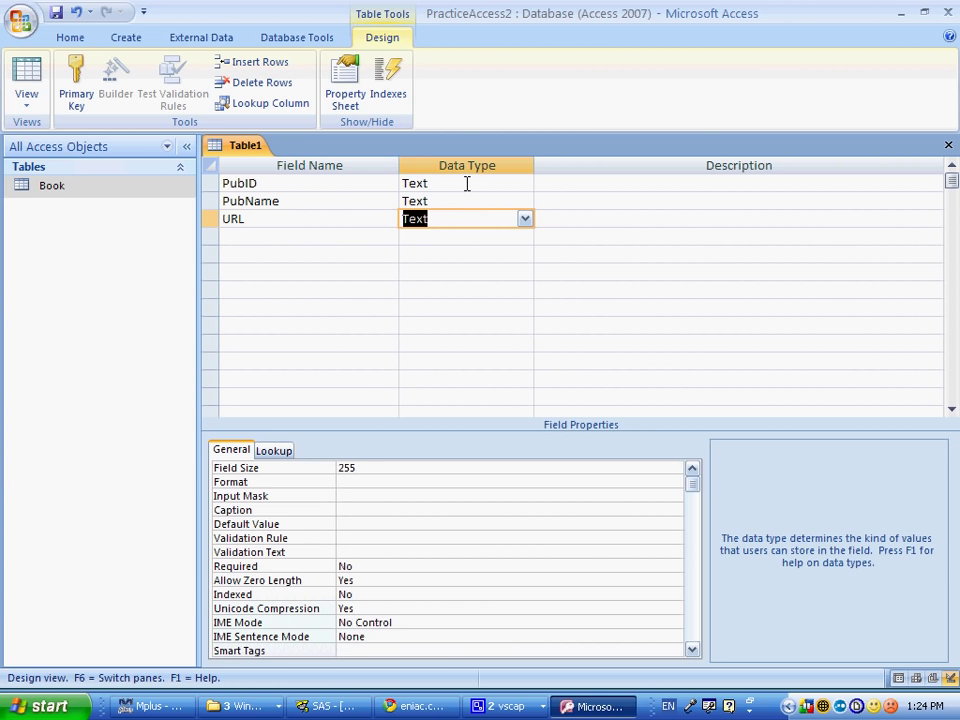
- Check the key requirement in the exam PDF and set PubID as the table's primary key
{"action": "key", "text": "alt+Tab"}
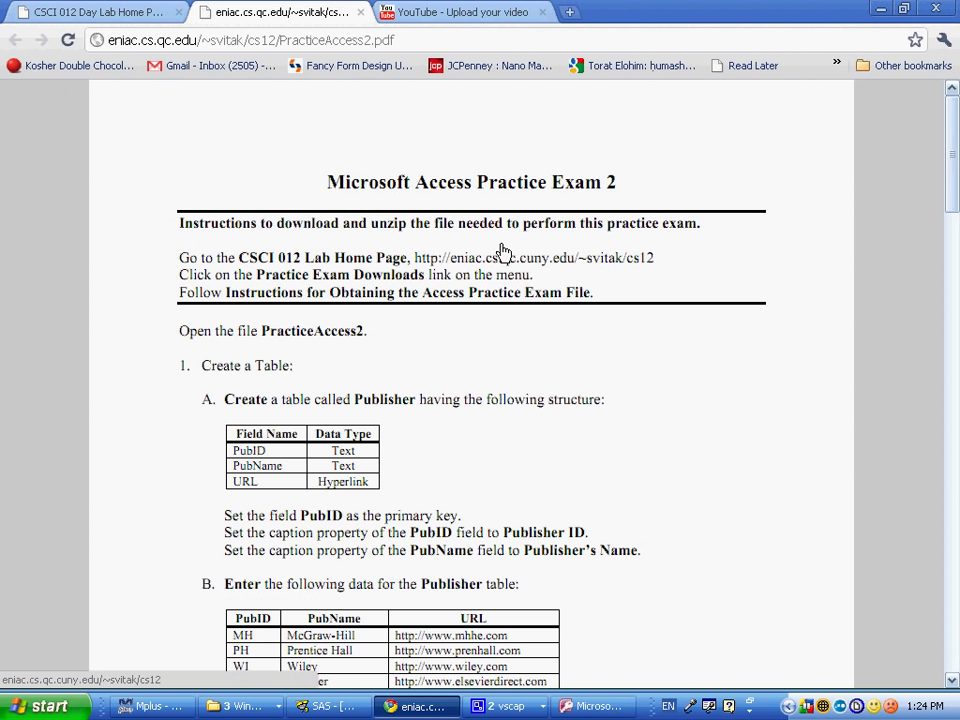
{"action": "key", "text": "alt+Tab"}
{"action": "left_click", "coordinate": [86, 93]}
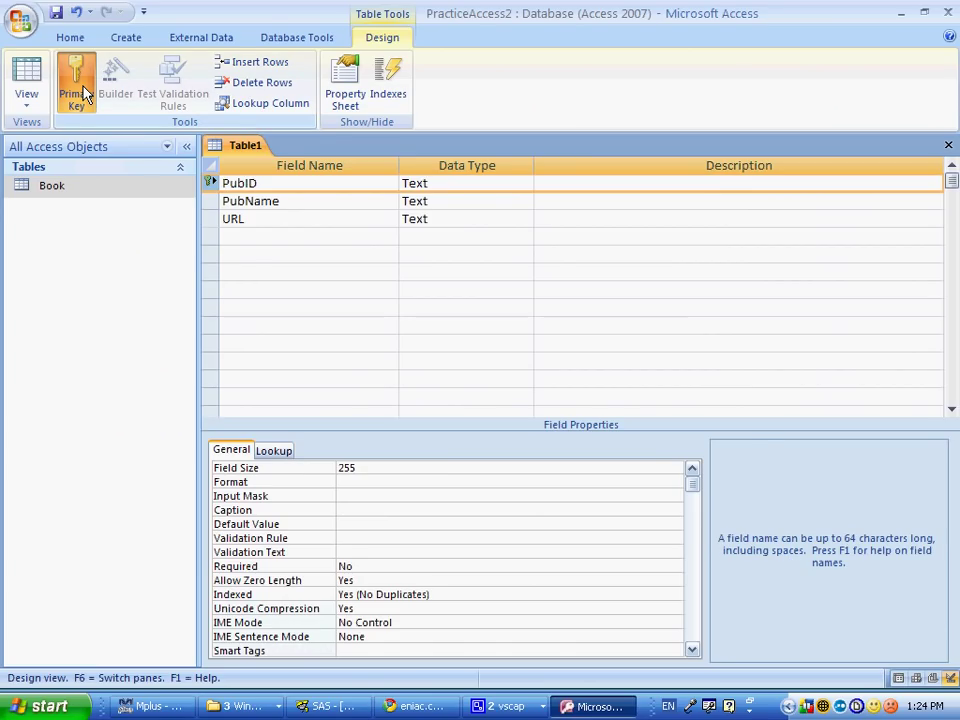
- Check the required data types in the exam PDF and set the URL field's data type to Hyperlink
{"action": "left_click", "coordinate": [287, 201]}
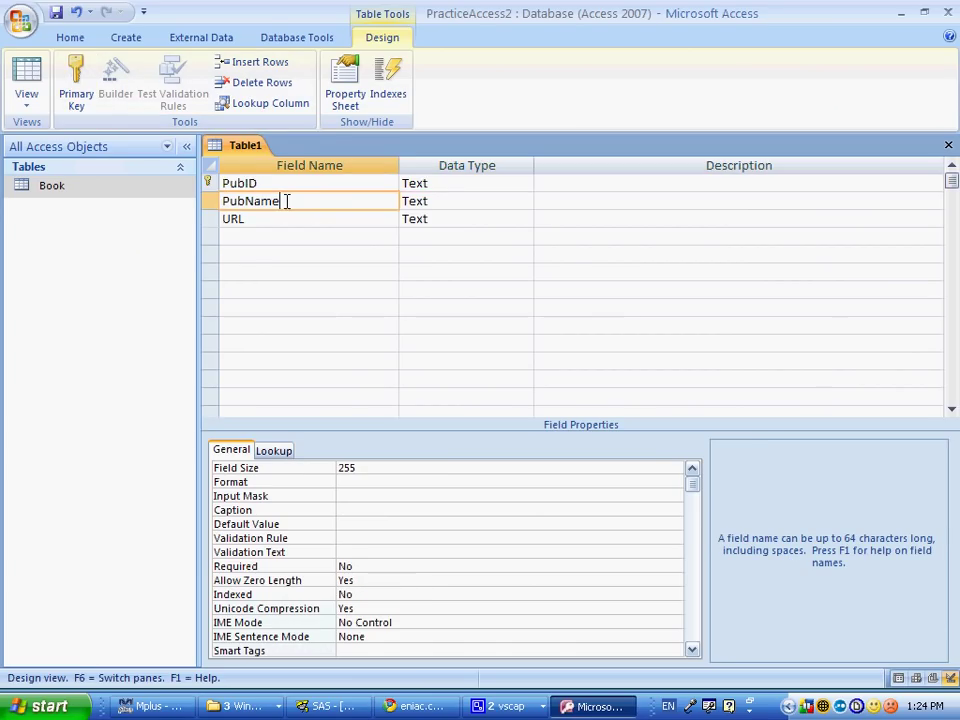
{"action": "key", "text": "alt+Tab"}
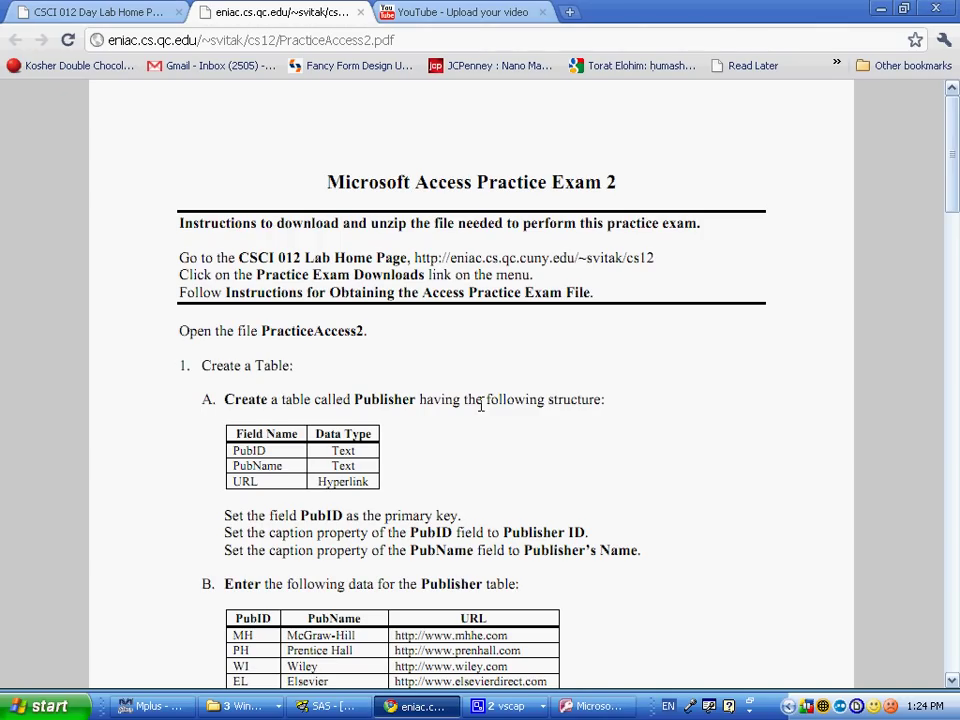
{"action": "key", "text": "alt+Tab"}
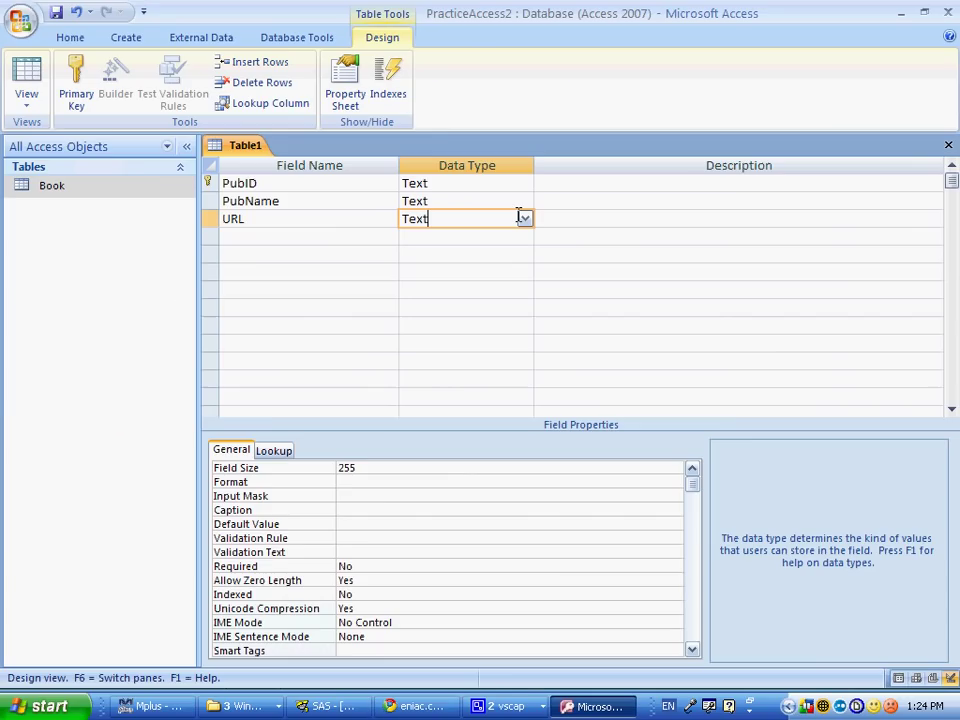
{"action": "left_click", "coordinate": [522, 218]}
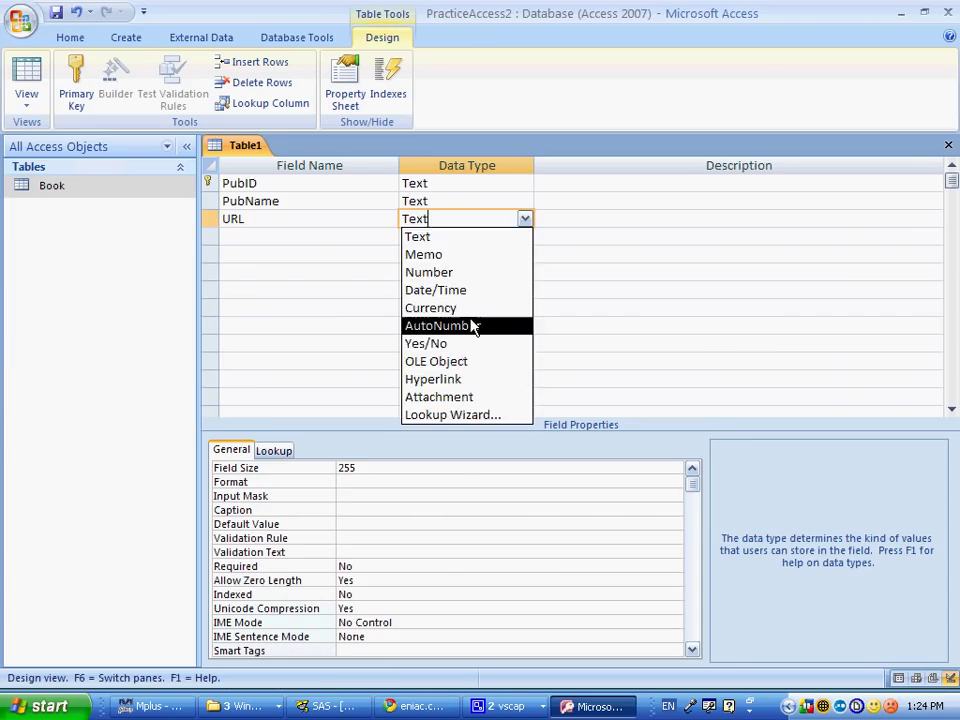
{"action": "left_click", "coordinate": [470, 384]}
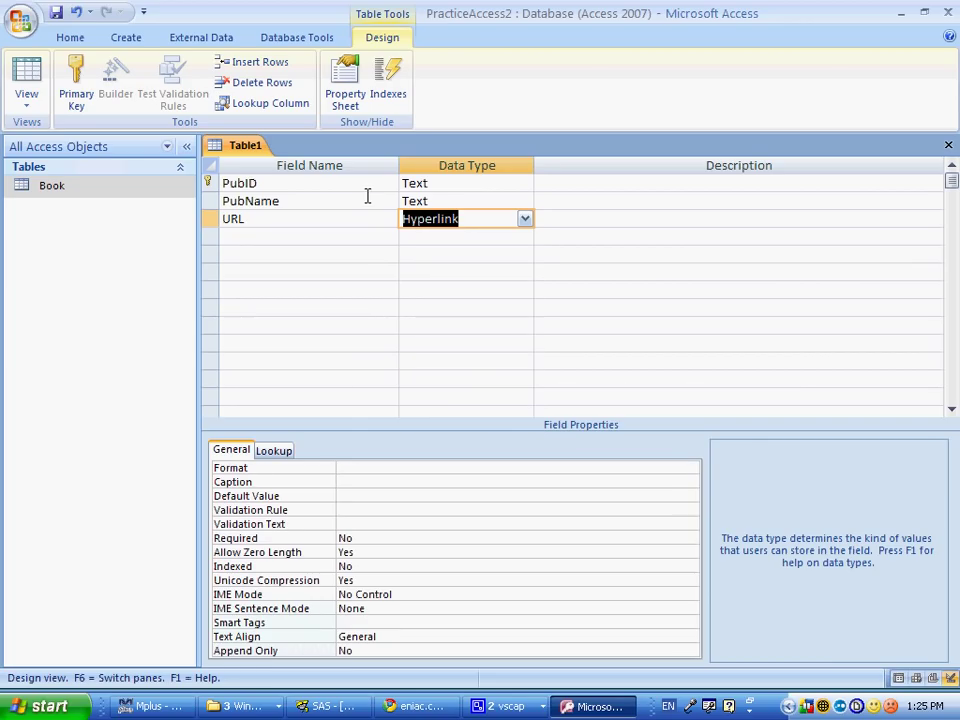
- Set the Caption property of the PubID field to "Publisher's ID"
{"action": "left_click", "coordinate": [385, 184]}
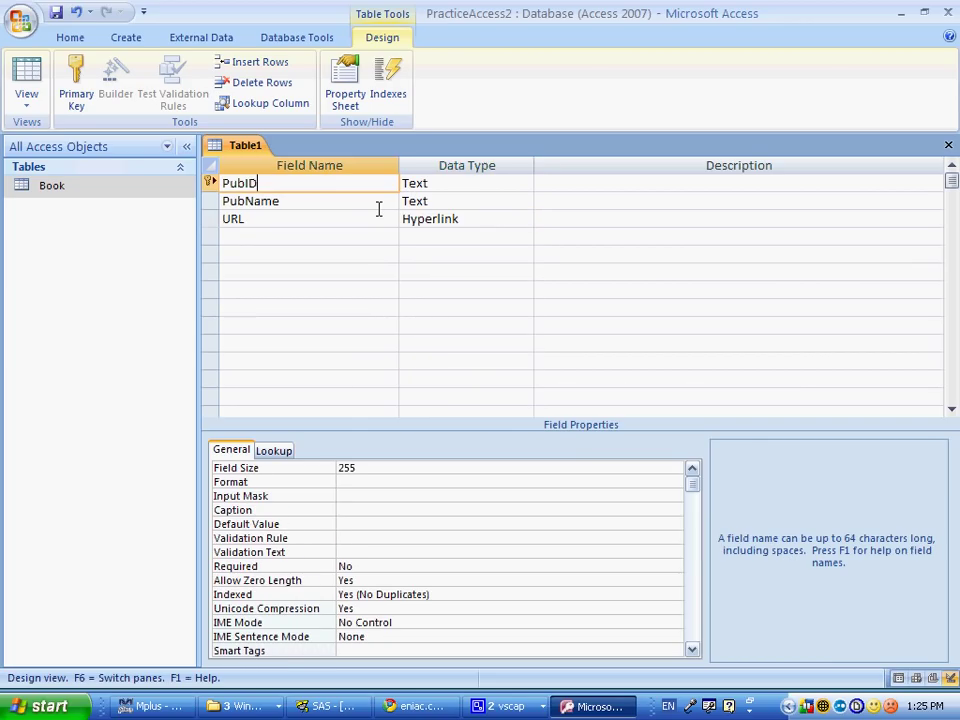
{"action": "left_click", "coordinate": [349, 509]}
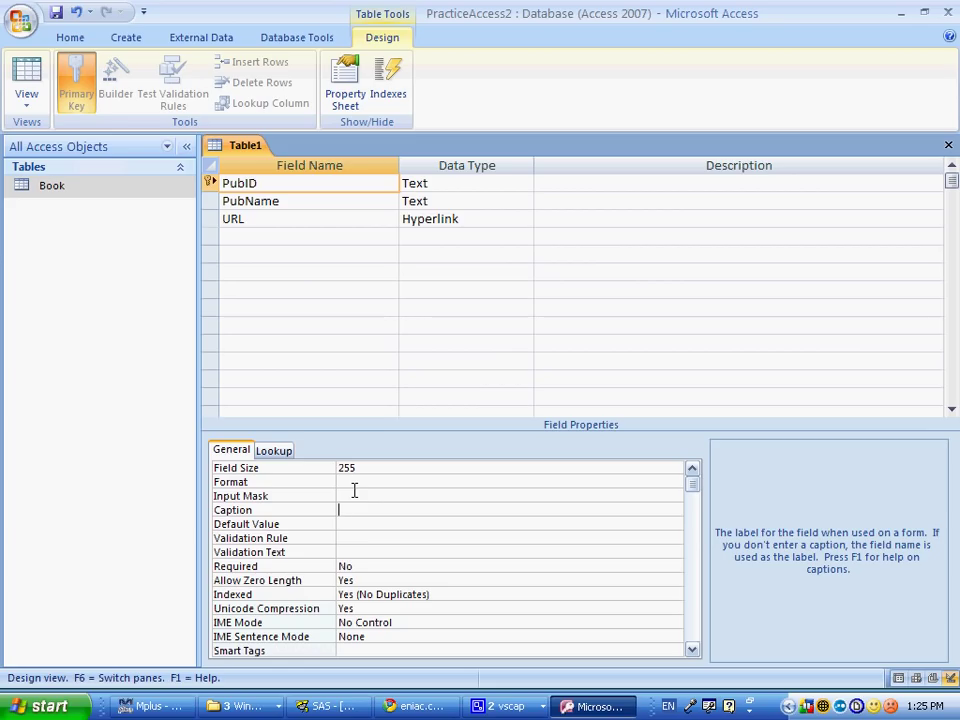
{"action": "type", "text": "Publisher's ID"}
{"action": "key", "text": "Return"}
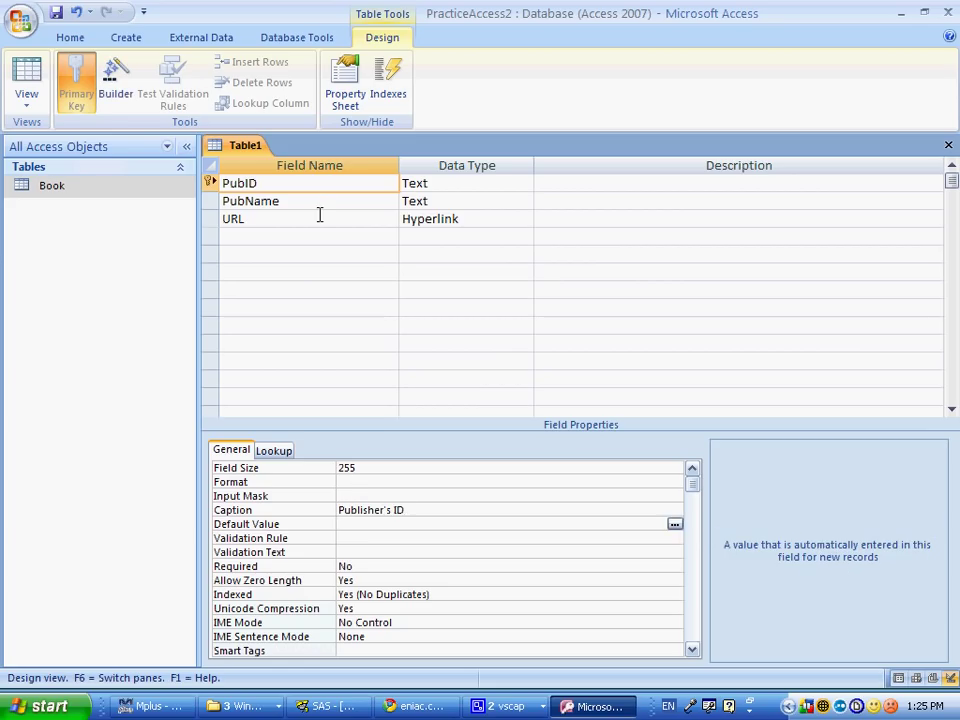
- Set the Caption property of the PubName field to "Publisher's Name"
{"action": "left_click", "coordinate": [320, 203]}
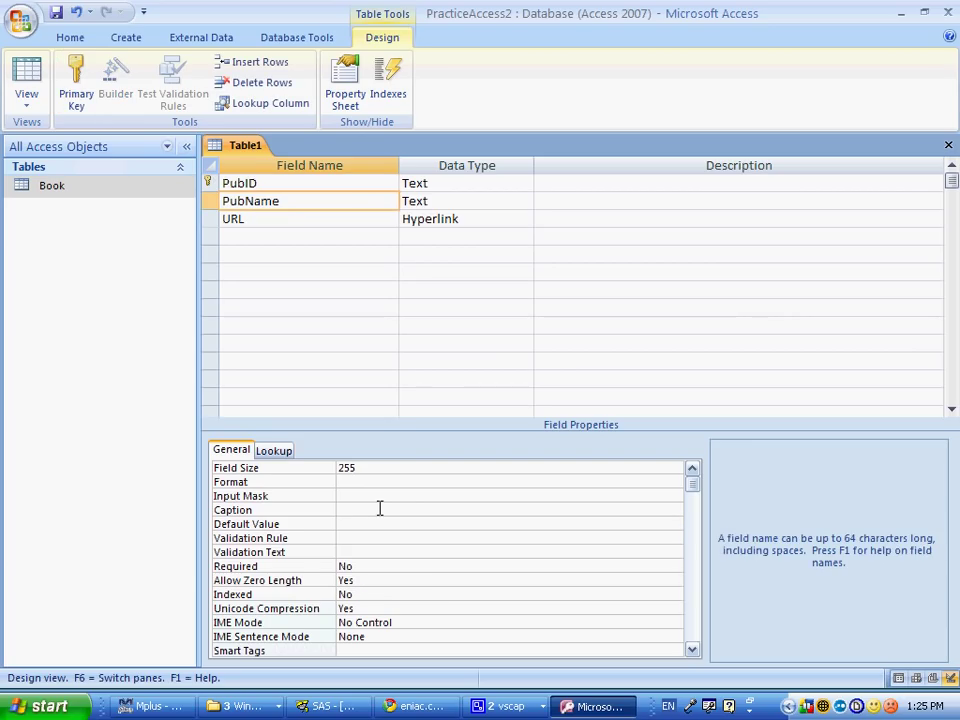
{"action": "left_click", "coordinate": [380, 509]}
{"action": "type", "text": "Publisher's"}
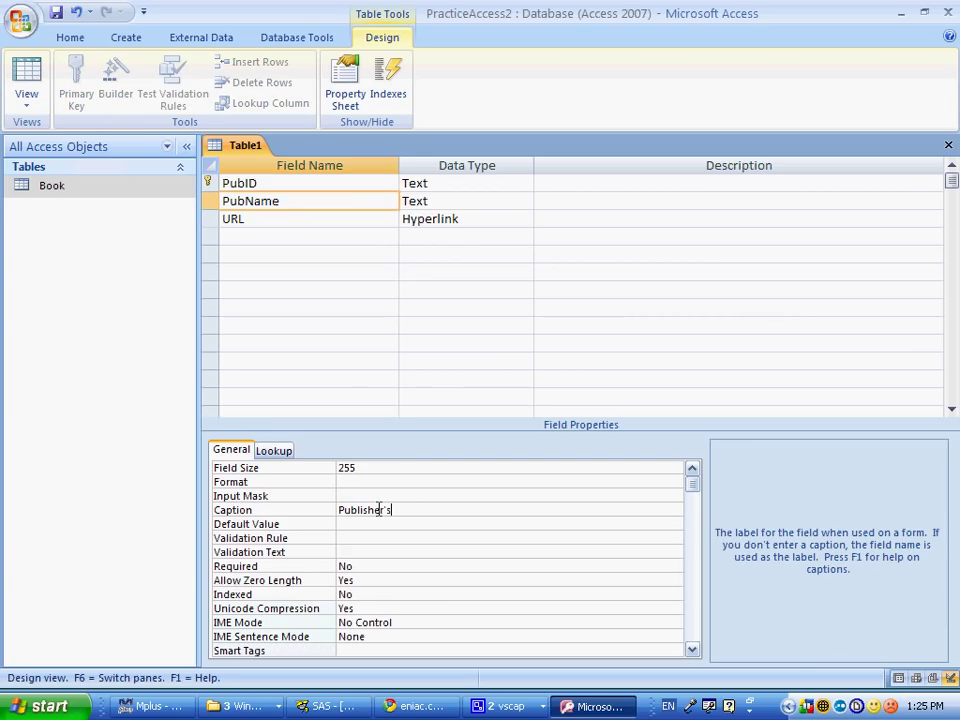
{"action": "type", "text": " Name"}
{"action": "key", "text": "Return"}
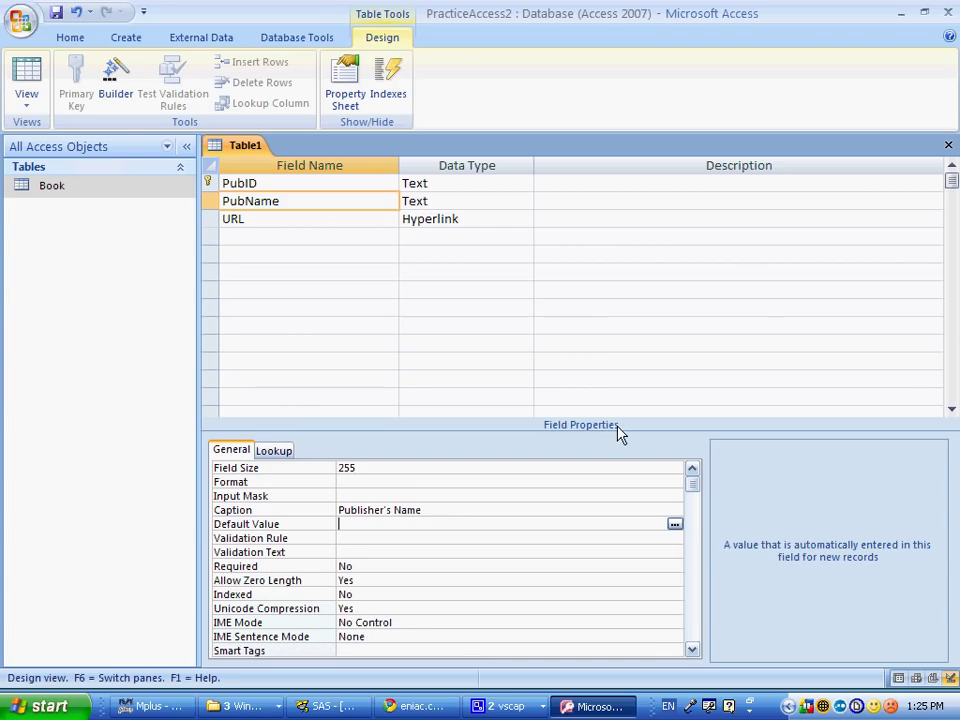
- Review the required publisher data in the exam PDF, save the table as Publisher and open it in Datasheet view
{"action": "key", "text": "alt+Tab"}
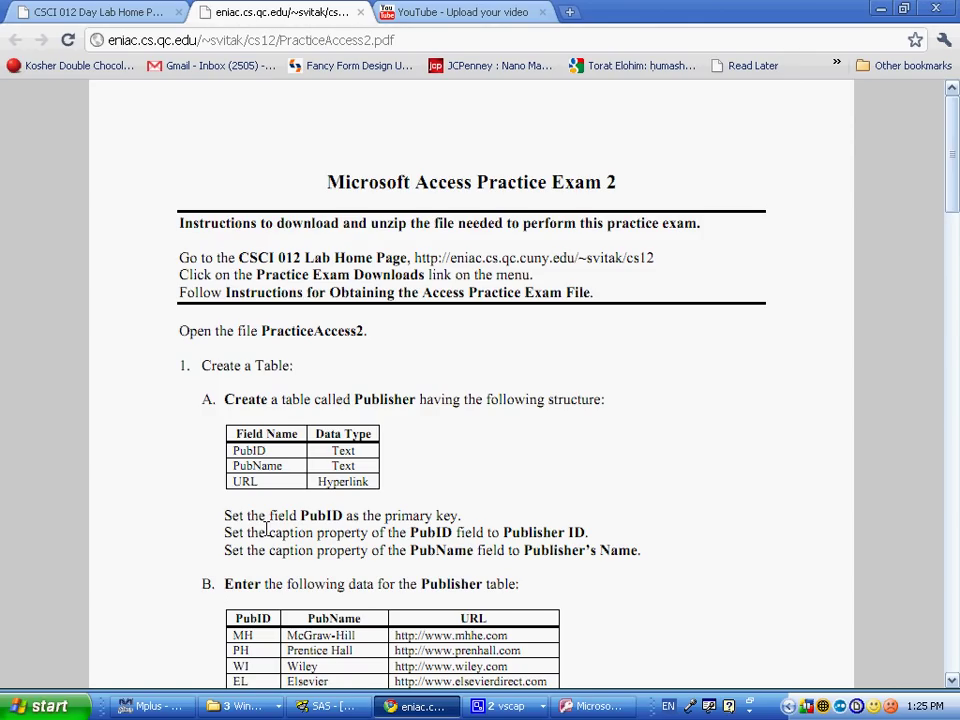
{"action": "scroll", "coordinate": [261, 481], "scroll_direction": "down", "scroll_amount": 3}
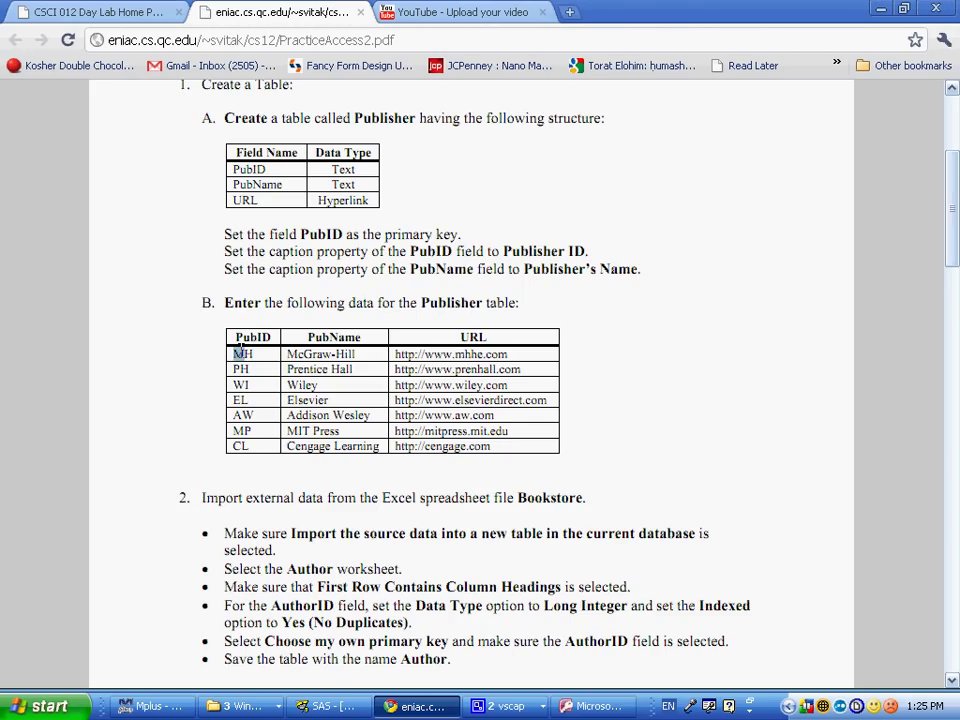
{"action": "left_click_drag", "start_coordinate": [239, 353], "coordinate": [262, 354]}
{"action": "key", "text": "alt+Tab"}
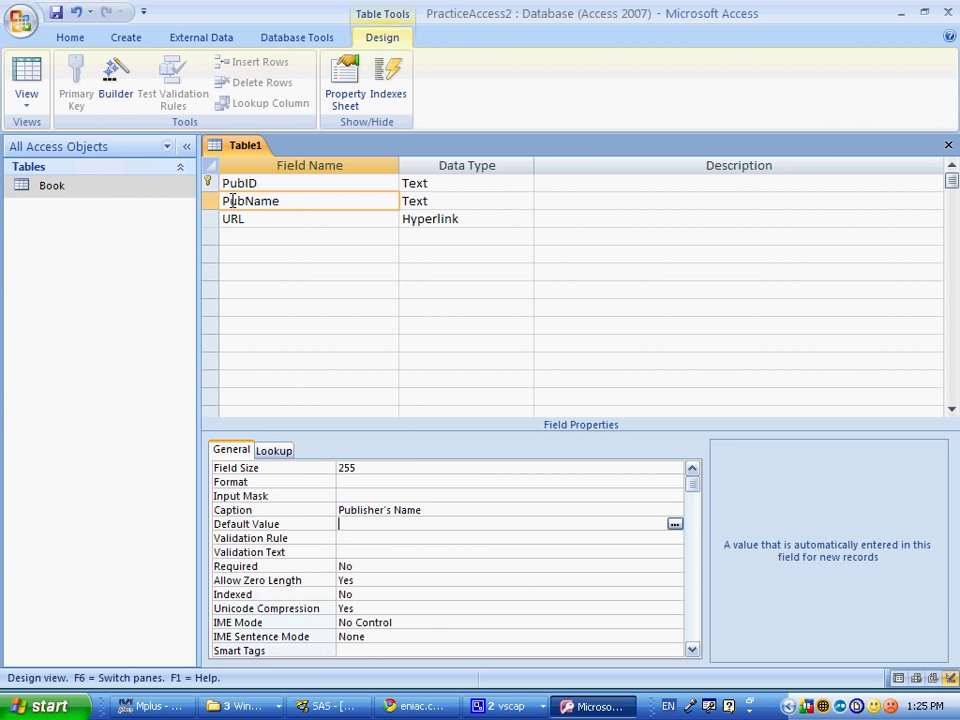
{"action": "left_click", "coordinate": [25, 95]}
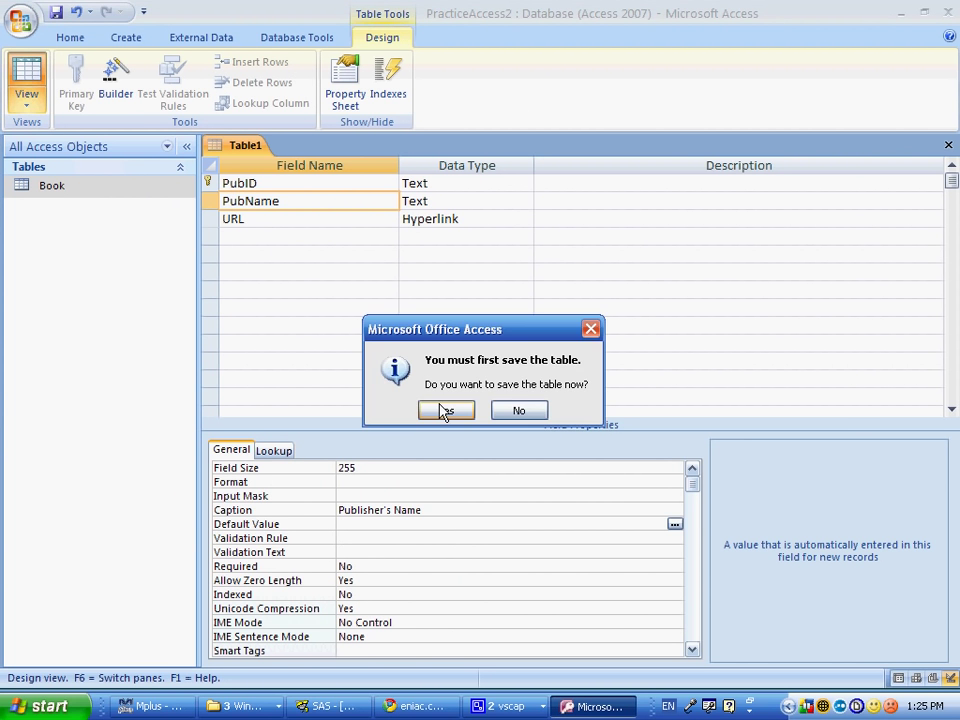
{"action": "left_click", "coordinate": [444, 411]}
{"action": "key", "text": "alt+Tab"}
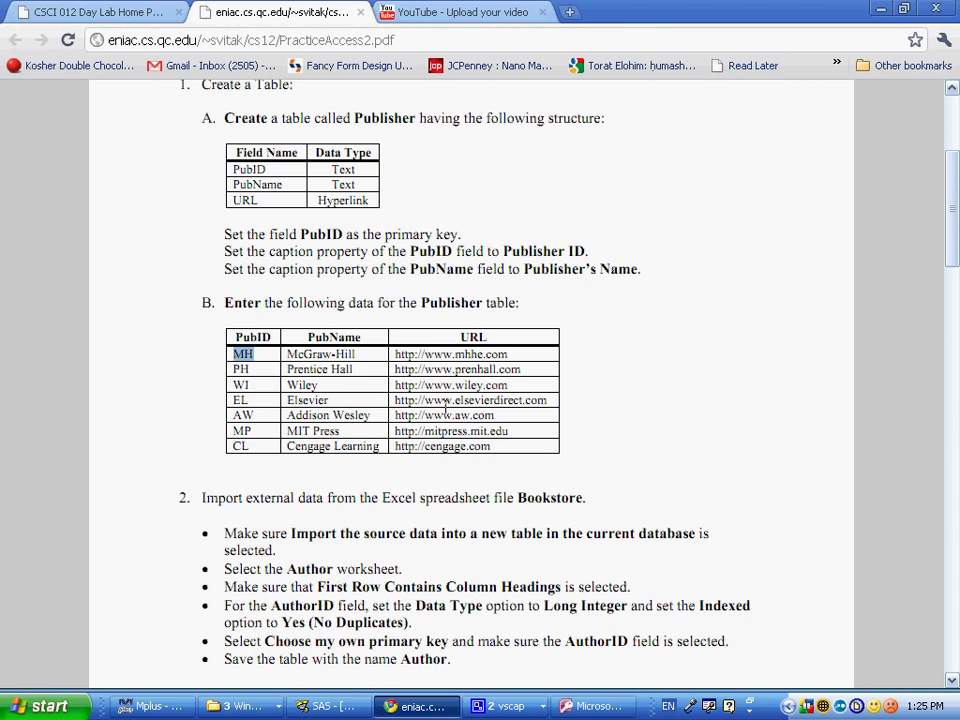
{"action": "key", "text": "alt+Tab"}
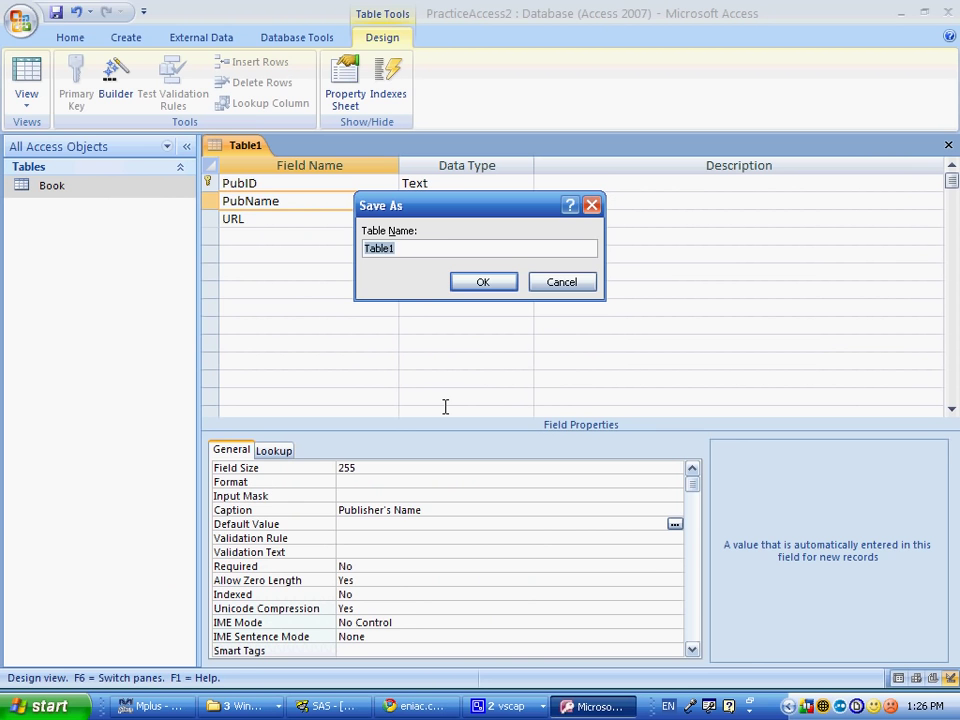
{"action": "type", "text": "Publisher"}
{"action": "key", "text": "Return"}
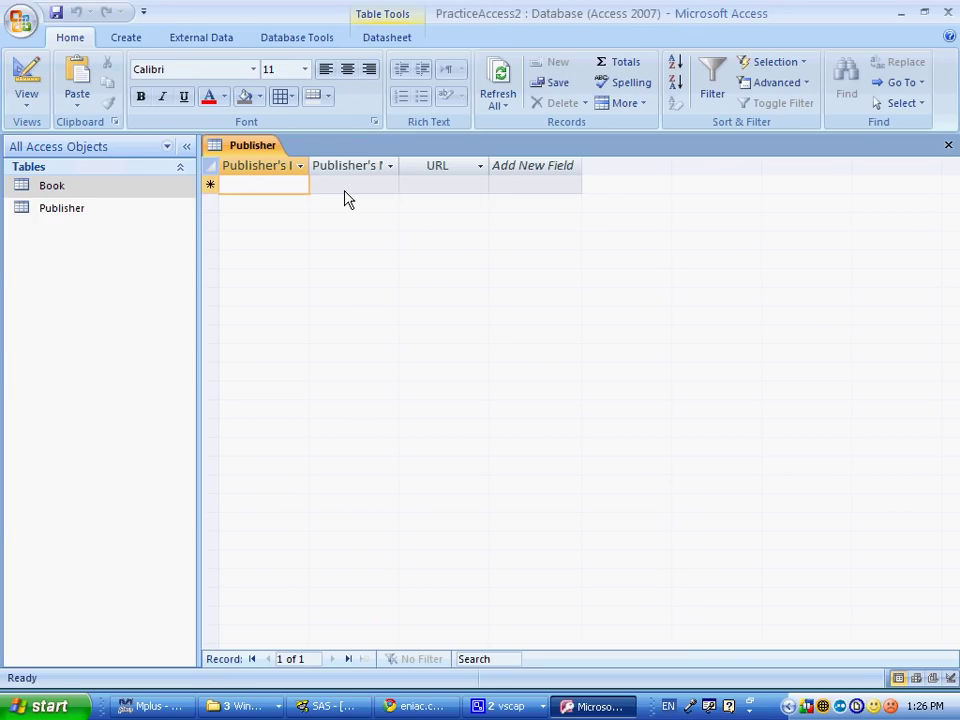
- Enter the publisher IDs MH and PH in the first two records of the Publisher table
{"action": "type", "text": "MH"}
{"action": "left_click", "coordinate": [314, 184]}
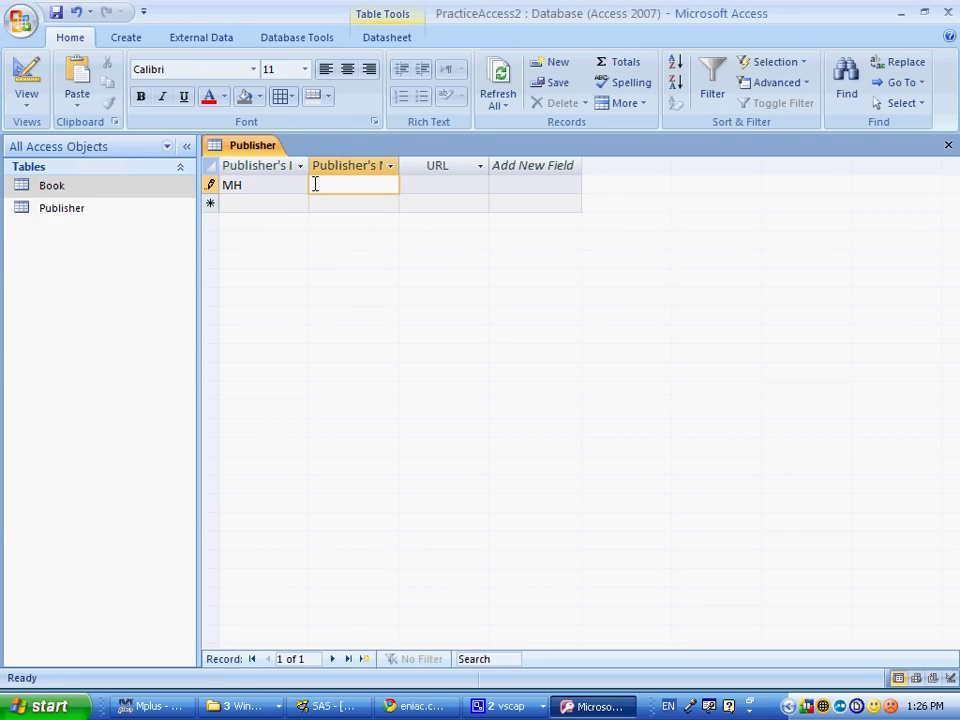
{"action": "key", "text": "Down"}
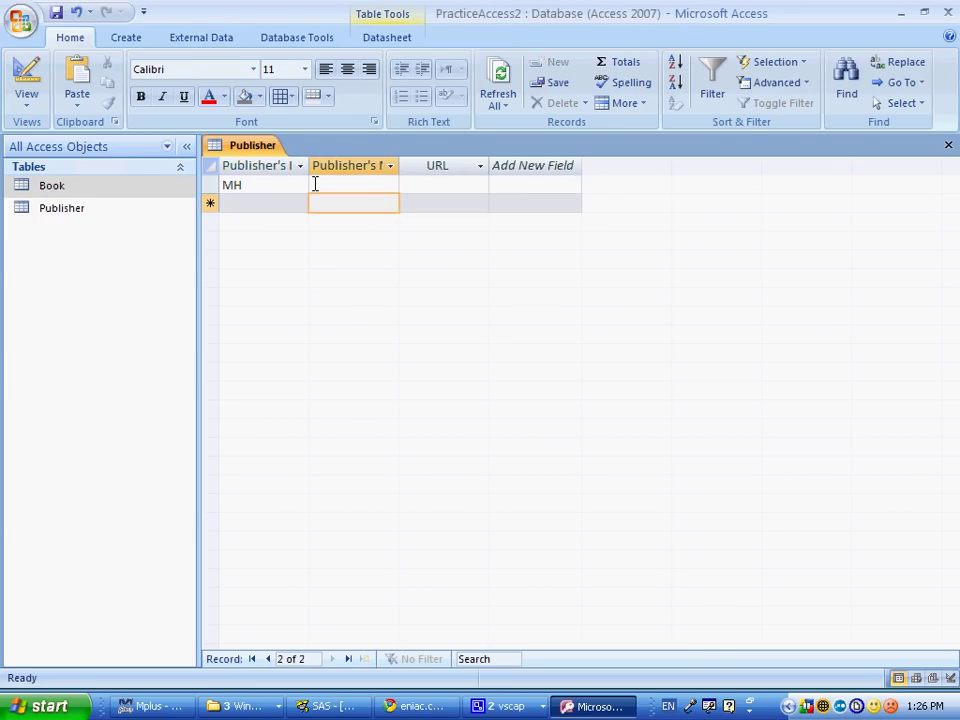
{"action": "key", "text": "alt+Tab"}
{"action": "key", "text": "alt+Tab"}
{"action": "type", "text": "PG"}
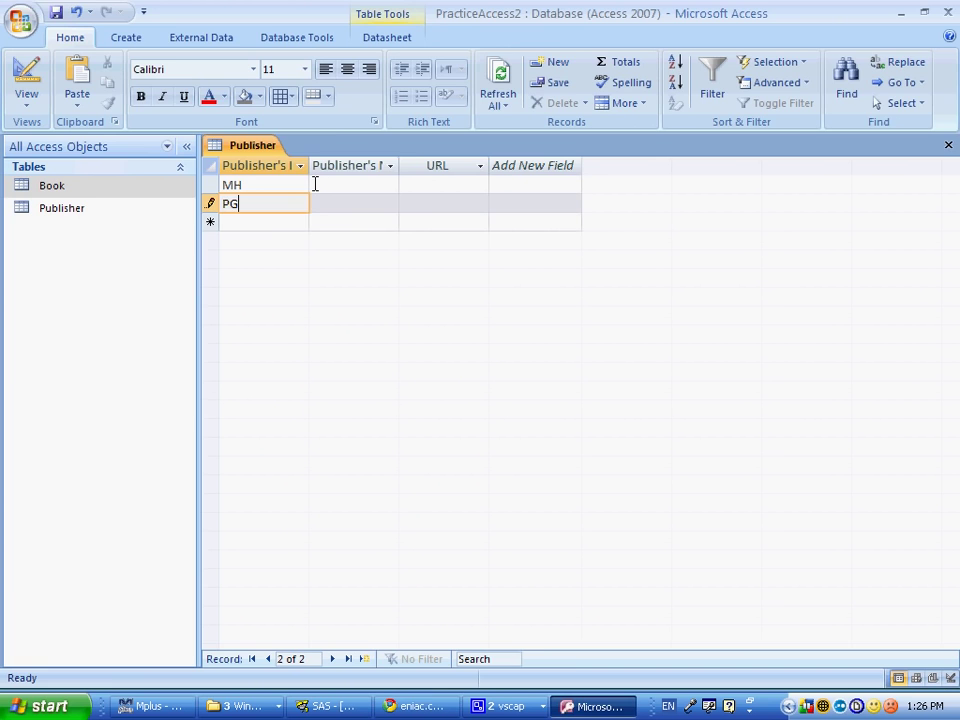
{"action": "key", "text": "BackSpace"}
{"action": "type", "text": "H"}
{"action": "key", "text": "Tab"}
{"action": "key", "text": "Down"}
{"action": "key", "text": "Left"}
- Add the publisher IDs WI and EL as the third and fourth records, checking them against the exam PDF
{"action": "type", "text": "W"}
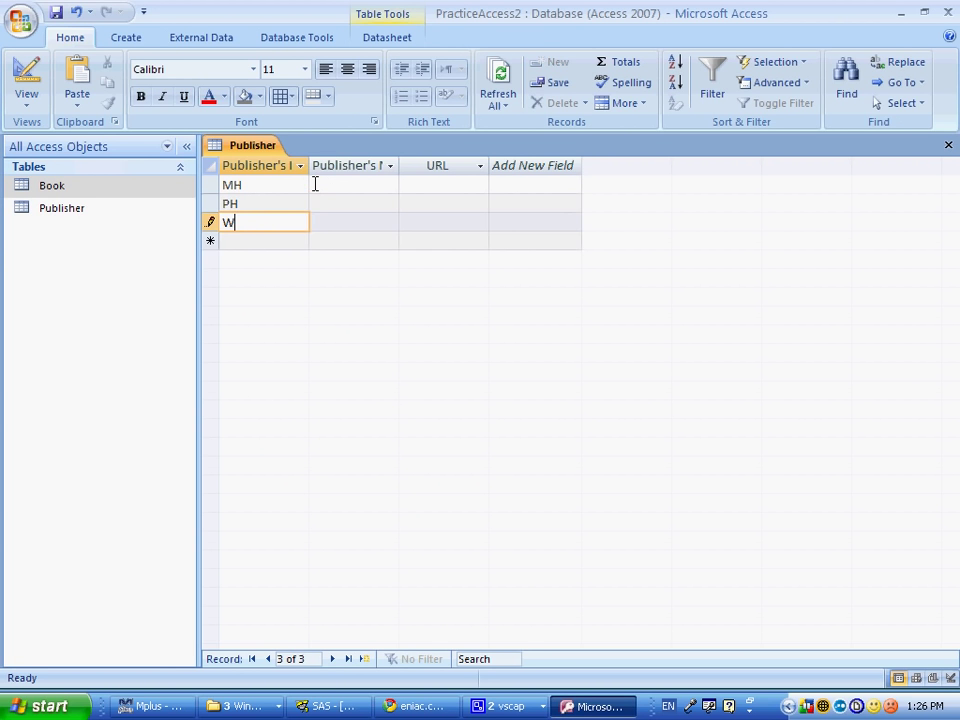
{"action": "key", "text": "alt+Tab"}
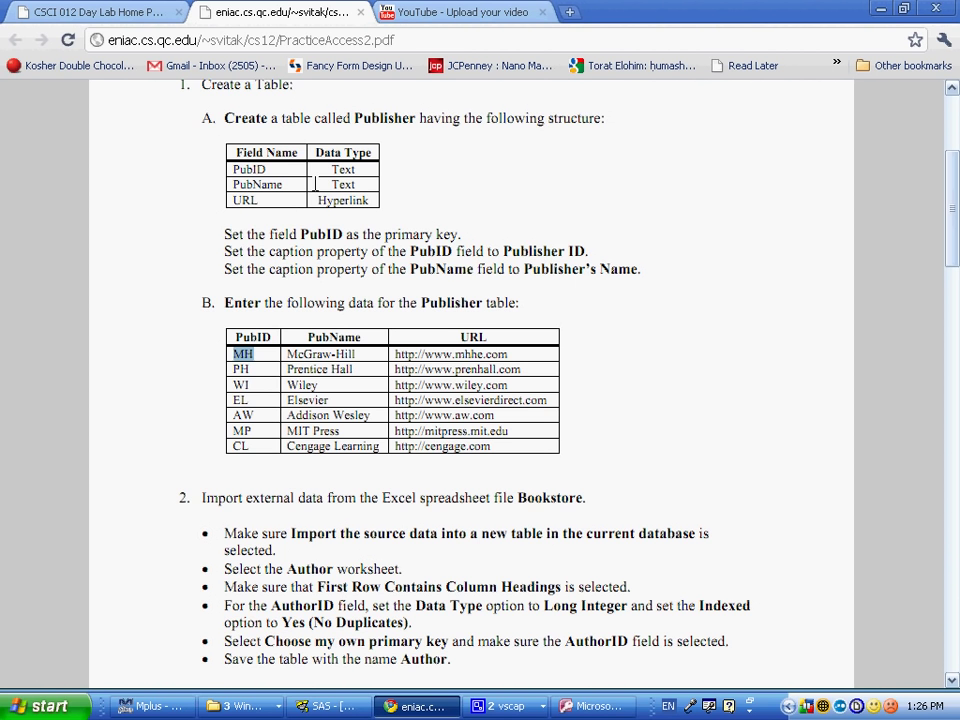
{"action": "key", "text": "alt+Tab"}
{"action": "type", "text": "EL"}
{"action": "key", "text": "Down"}
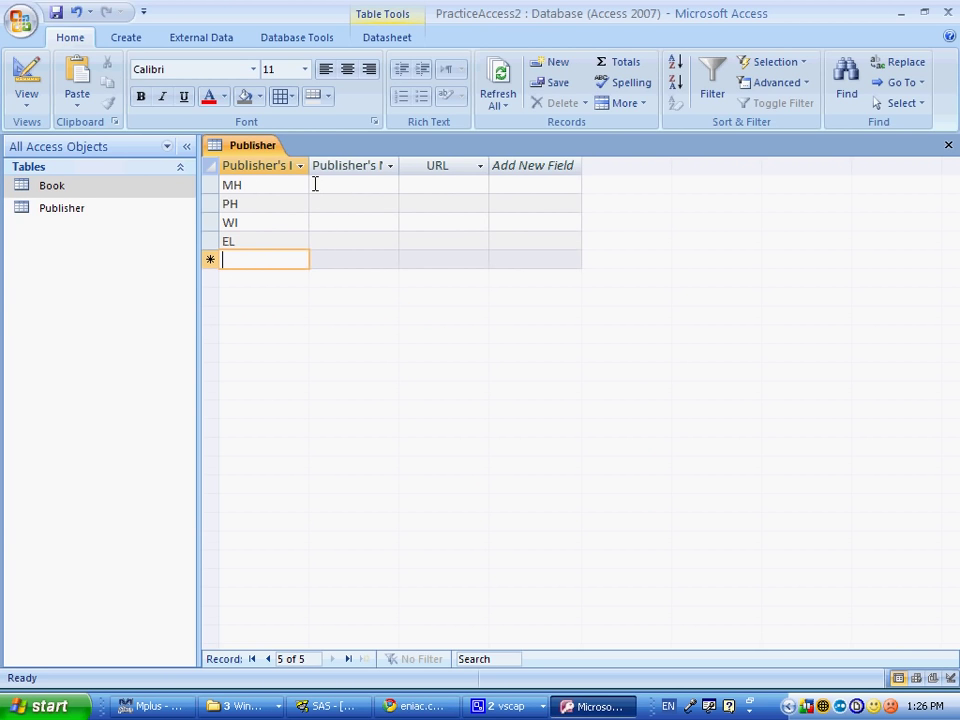
- Add the remaining publisher IDs AW, MP and CL as new records, following the exam PDF
{"action": "key", "text": "alt+Tab"}
{"action": "key", "text": "alt+Tab"}
{"action": "type", "text": "A"}
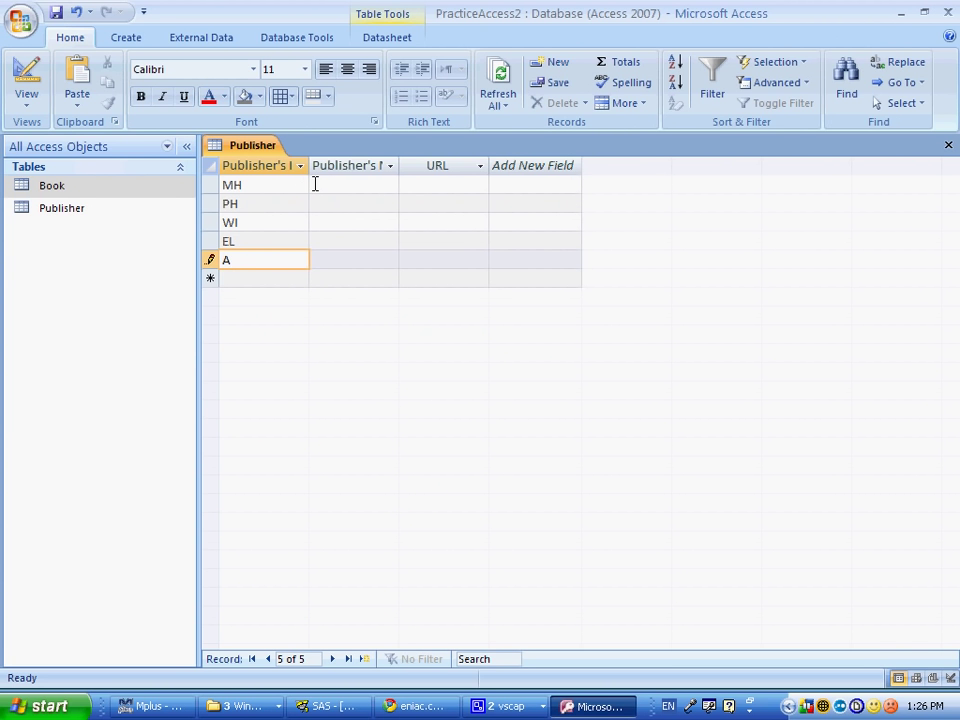
{"action": "type", "text": "W"}
{"action": "key", "text": "Down"}
{"action": "key", "text": "alt+Tab"}
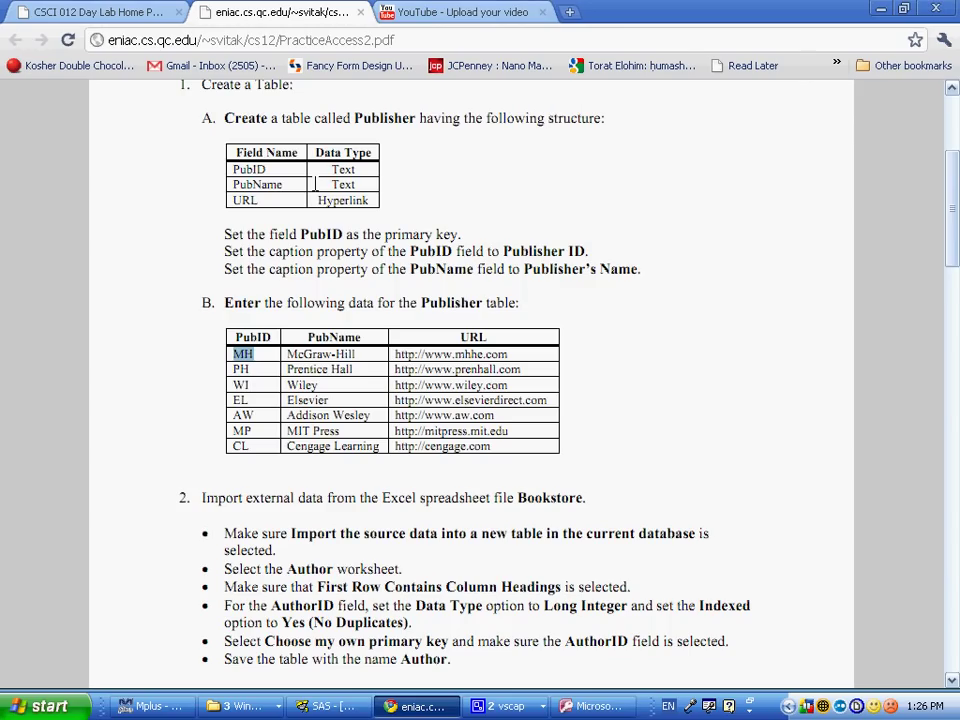
{"action": "key", "text": "alt+Tab"}
{"action": "type", "text": "MP"}
{"action": "key", "text": "Down"}
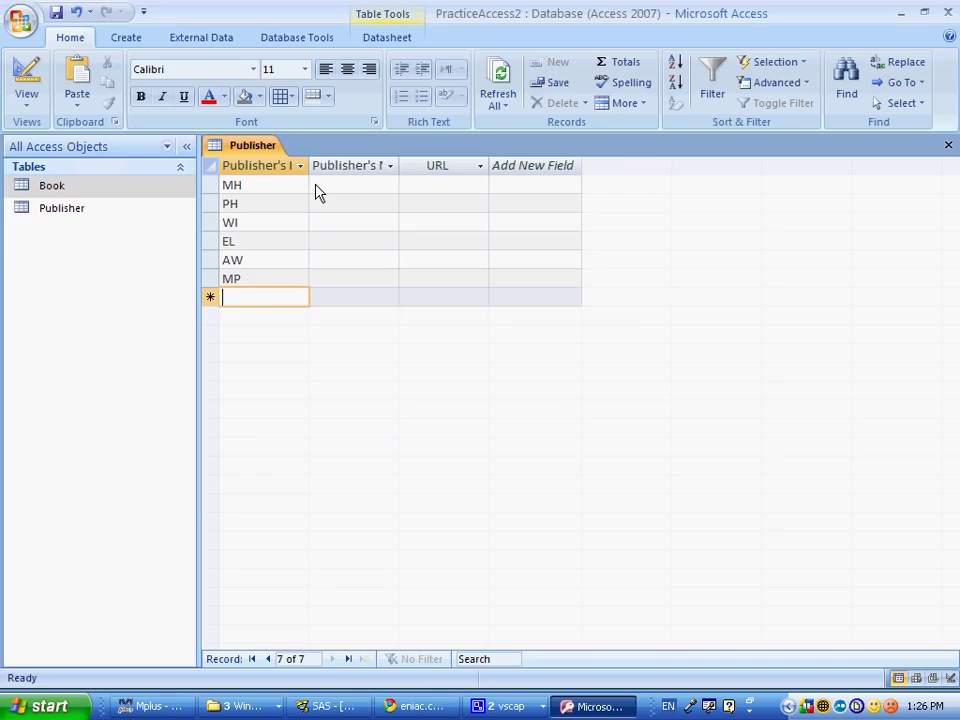
{"action": "type", "text": "CL"}
{"action": "key", "text": "Tab"}
{"action": "key", "text": "Up"}
- Copy the name McGraw-Hill from the exam PDF into the Publisher's Name field of the MH record
{"action": "left_click", "coordinate": [315, 184]}
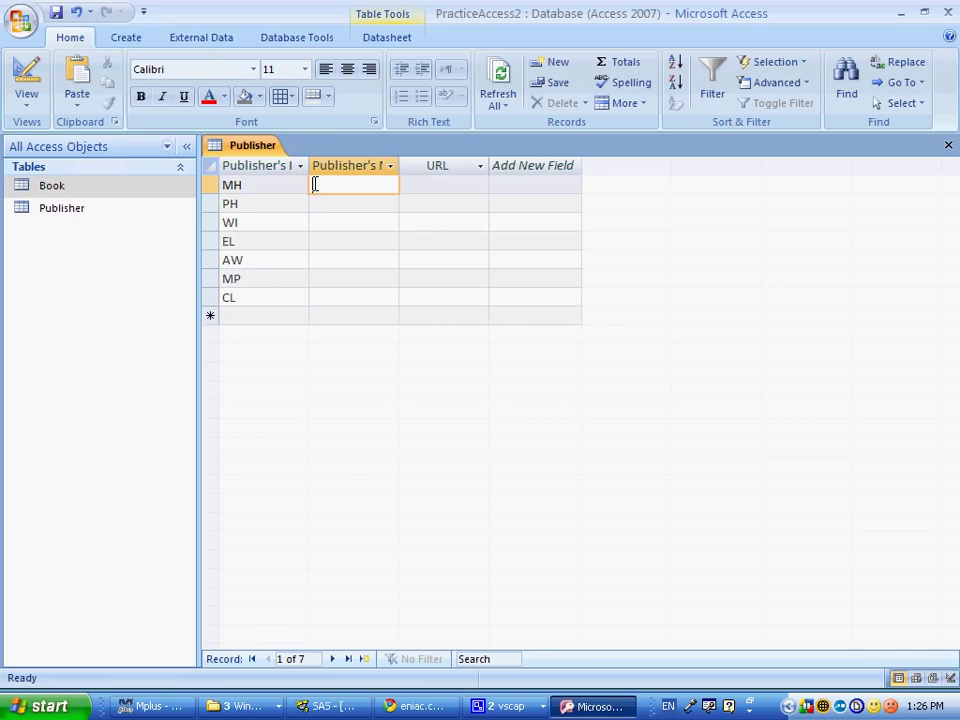
{"action": "key", "text": "alt"}
{"action": "key", "text": "alt+Tab"}
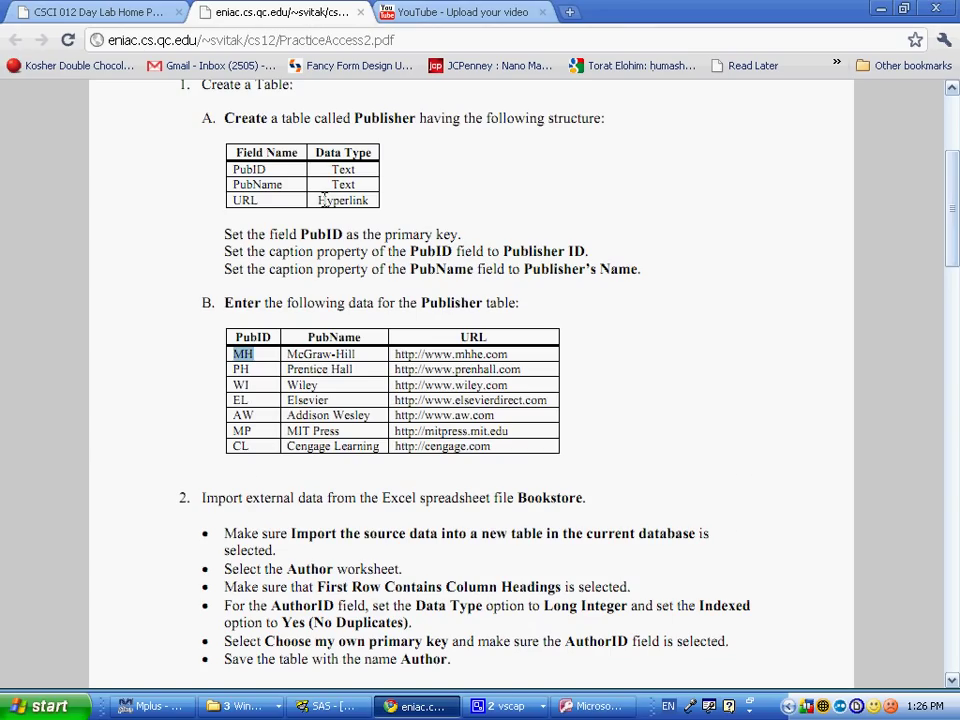
{"action": "left_click_drag", "start_coordinate": [418, 360], "coordinate": [287, 354]}
{"action": "key", "text": "ctrl+c"}
{"action": "key", "text": "alt+Tab"}
{"action": "key", "text": "ctrl+v"}
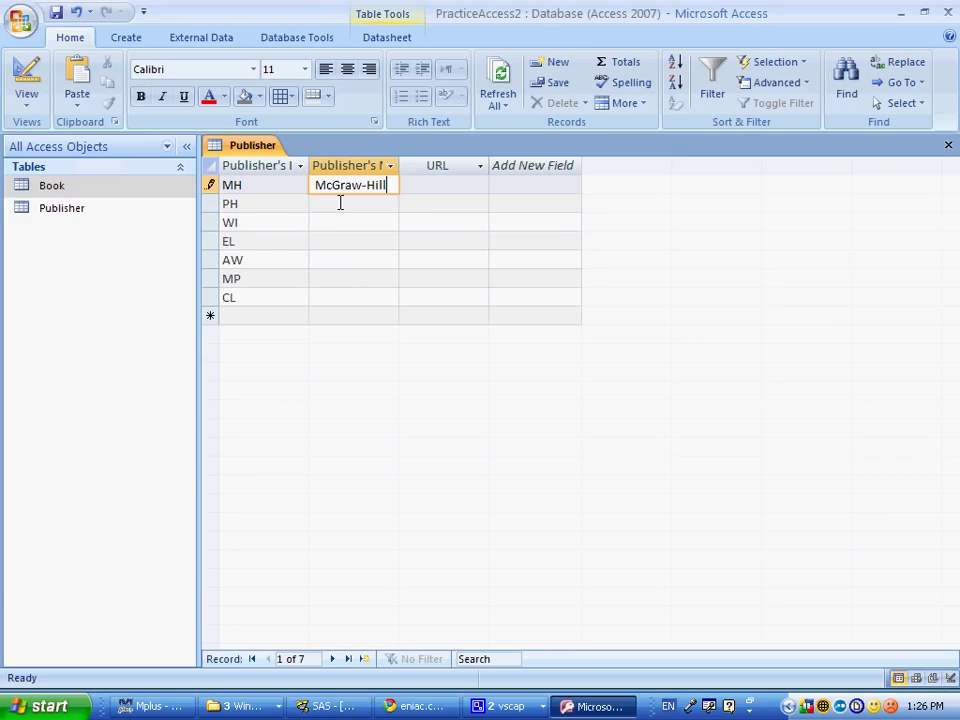
{"action": "left_click", "coordinate": [340, 203]}
{"action": "left_click", "coordinate": [313, 185]}
{"action": "key", "text": "Down"}
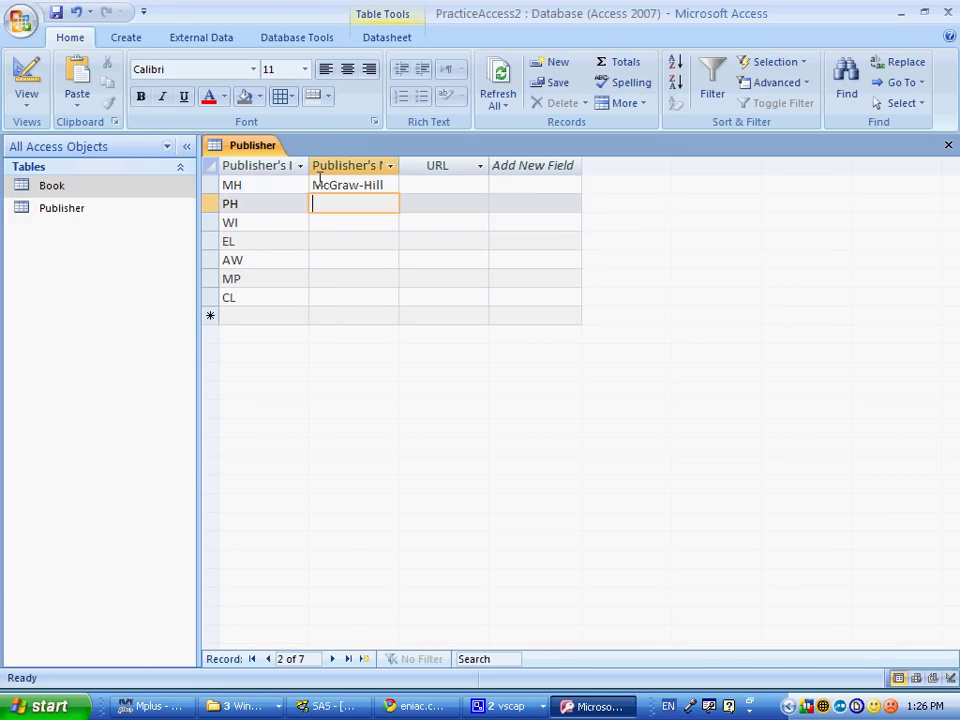
- Copy the name Prentice Hall from the exam PDF into the Publisher's Name field of the PH record
{"action": "key", "text": "alt+Tab"}
{"action": "left_click_drag", "start_coordinate": [358, 370], "coordinate": [288, 369]}
{"action": "key", "text": "ctrl+c"}
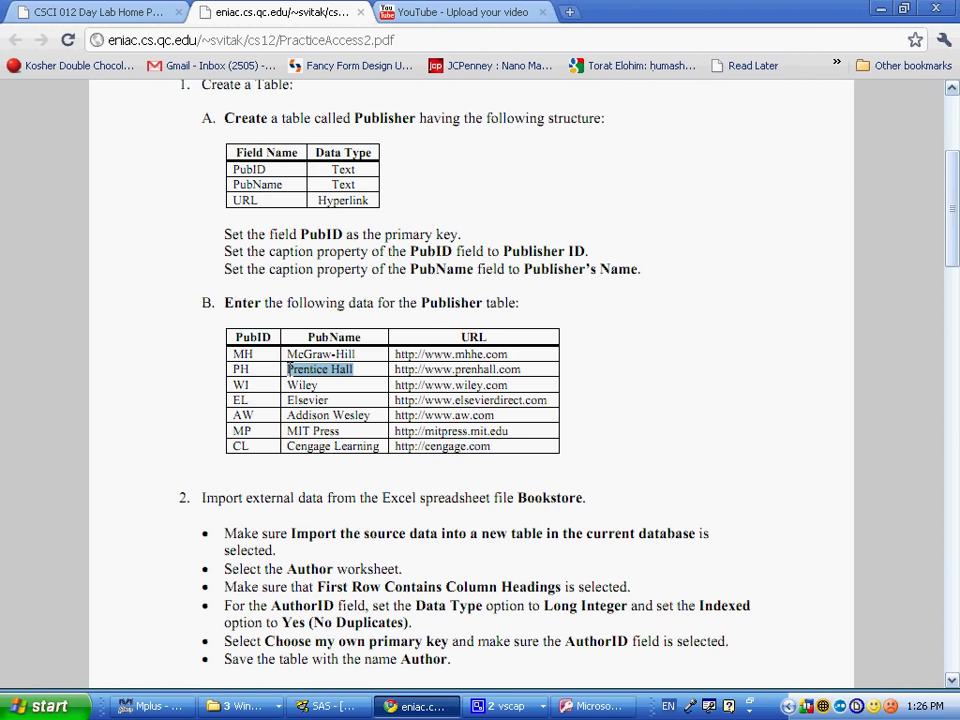
{"action": "key", "text": "alt+Tab"}
{"action": "key", "text": "ctrl+v"}
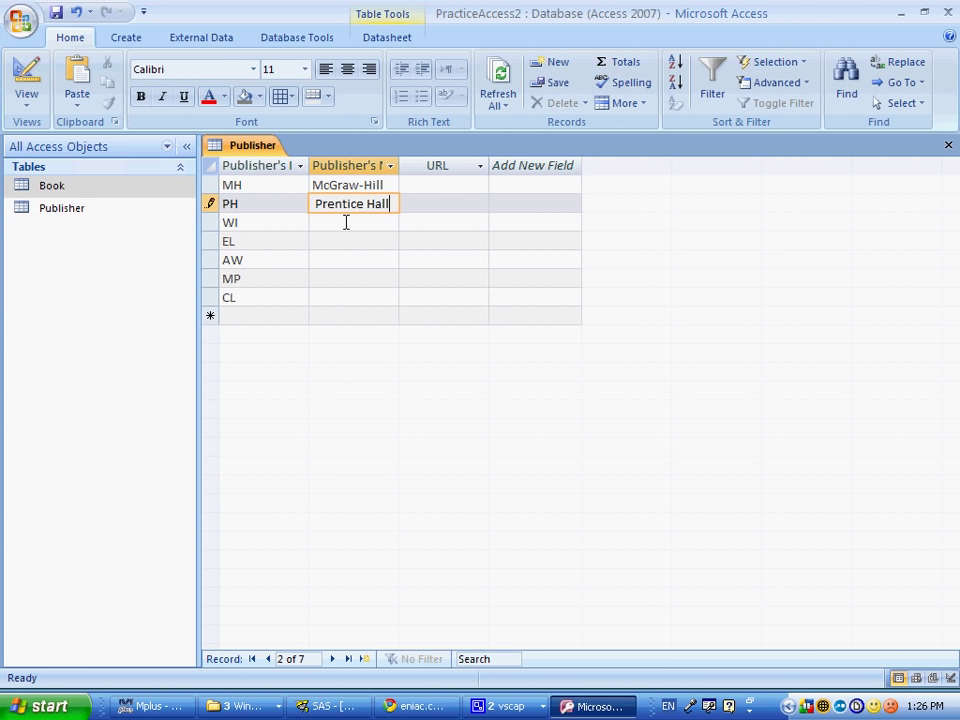
- Fill in the publisher names Wiley for the WI record and Elsevier for the EL record, as given in the exam PDF
{"action": "key", "text": "alt+Tab"}
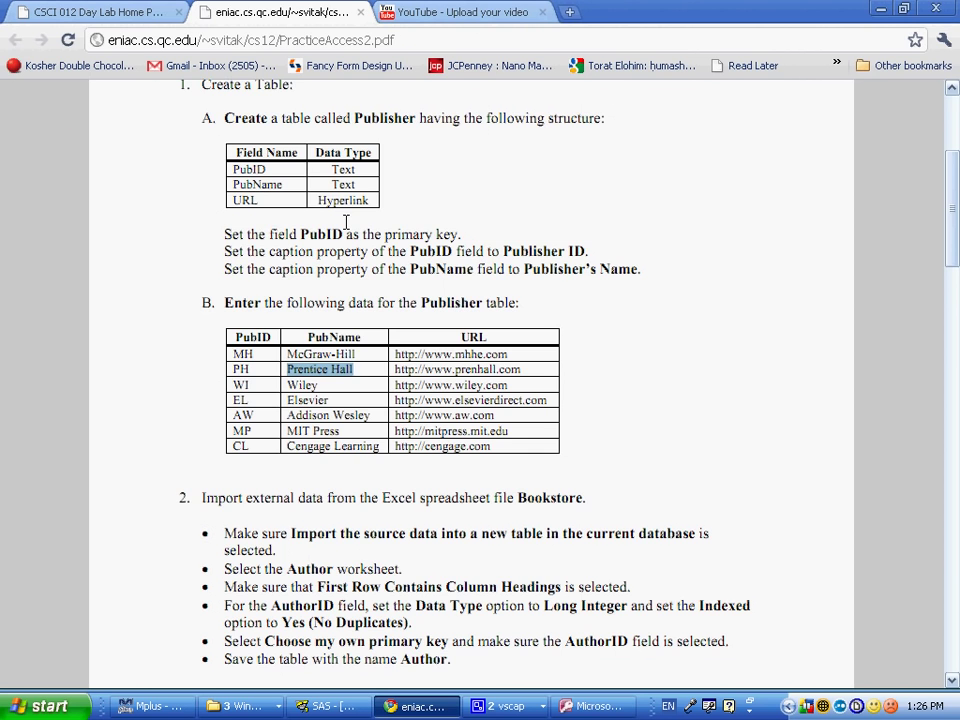
{"action": "key", "text": "alt+Tab"}
{"action": "left_click", "coordinate": [350, 228]}
{"action": "type", "text": "Wiley"}
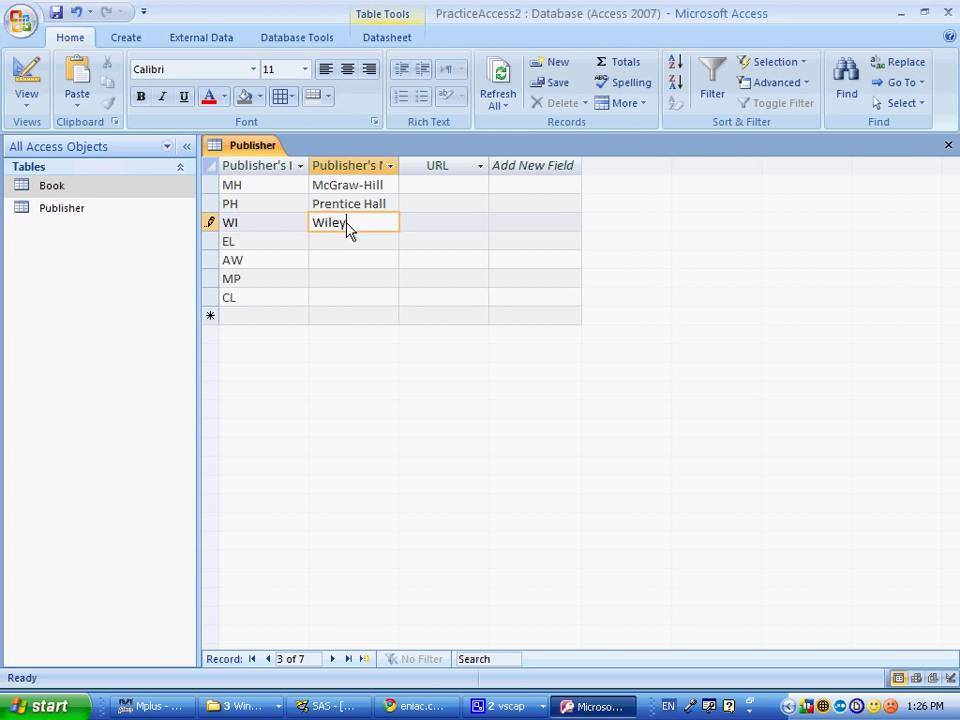
{"action": "key", "text": "alt+Tab"}
{"action": "double_click", "coordinate": [318, 399]}
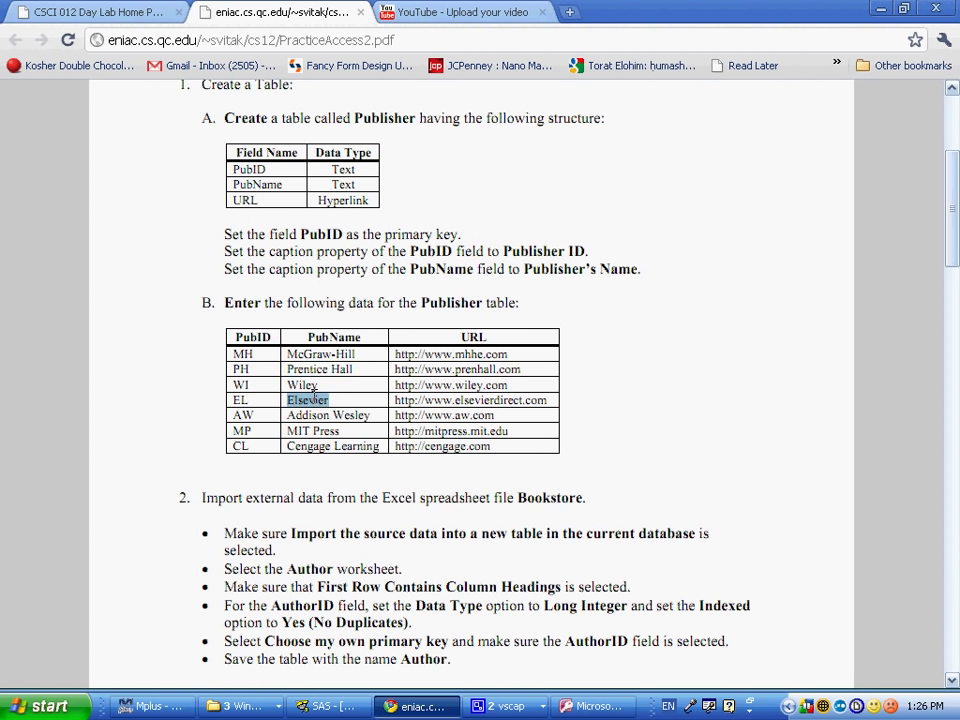
{"action": "key", "text": "ctrl+c"}
{"action": "key", "text": "alt+Tab"}
{"action": "key", "text": "ctrl+v"}
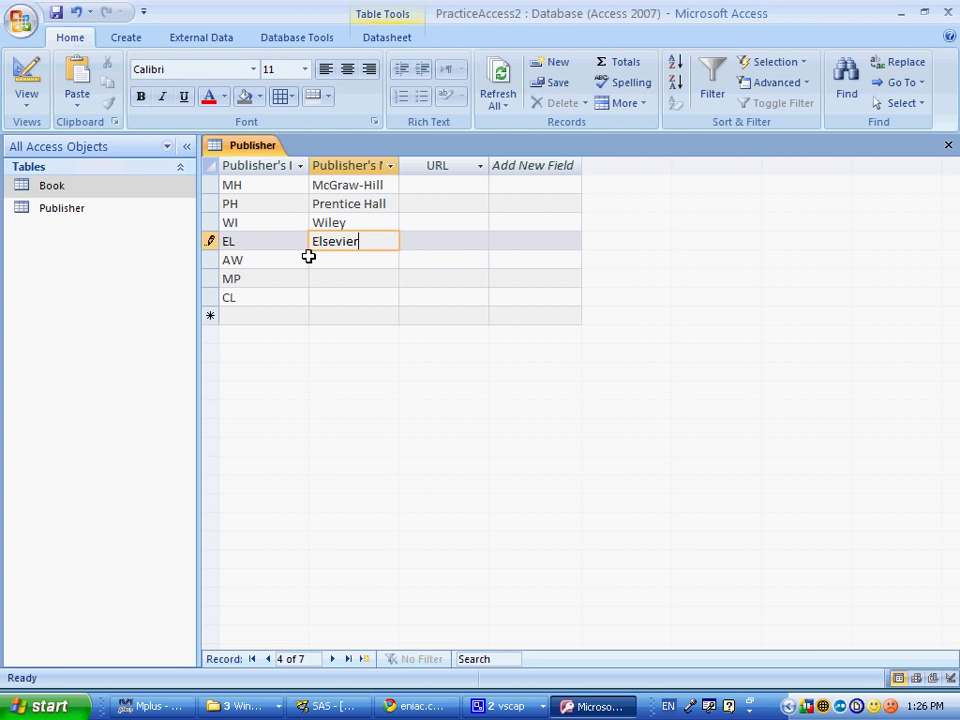
- Copy the name Addison Wesley from the exam PDF into the Publisher's Name field of the AW record
{"action": "left_click", "coordinate": [350, 255]}
{"action": "key", "text": "alt+Tab"}
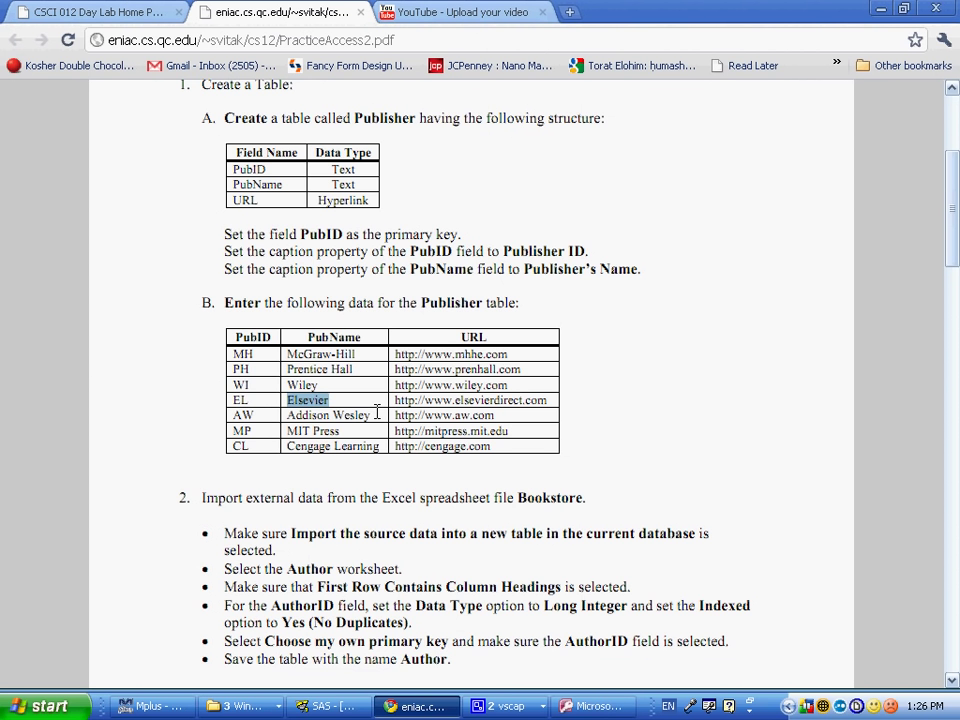
{"action": "left_click_drag", "start_coordinate": [377, 412], "coordinate": [288, 414]}
{"action": "key", "text": "ctrl+c"}
{"action": "key", "text": "alt+Tab"}
{"action": "key", "text": "ctrl+v"}
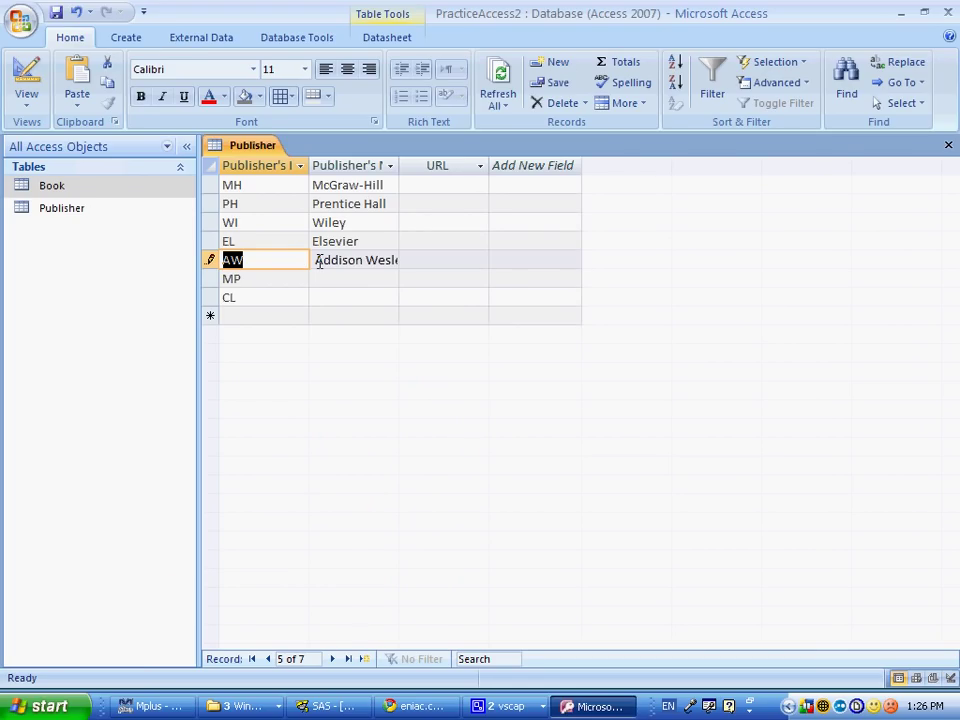
{"action": "double_click", "coordinate": [319, 261]}
{"action": "key", "text": "Left"}
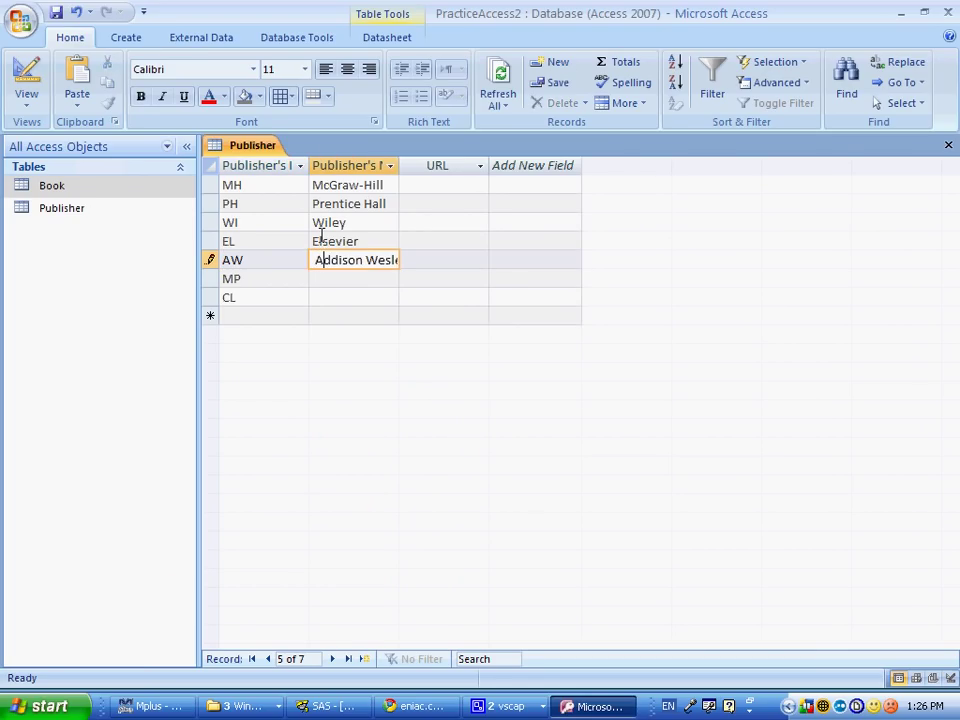
- Copy the name MIT Press from the exam PDF into the Publisher's Name field of the MP record
{"action": "key", "text": "Down"}
{"action": "key", "text": "alt+Tab"}
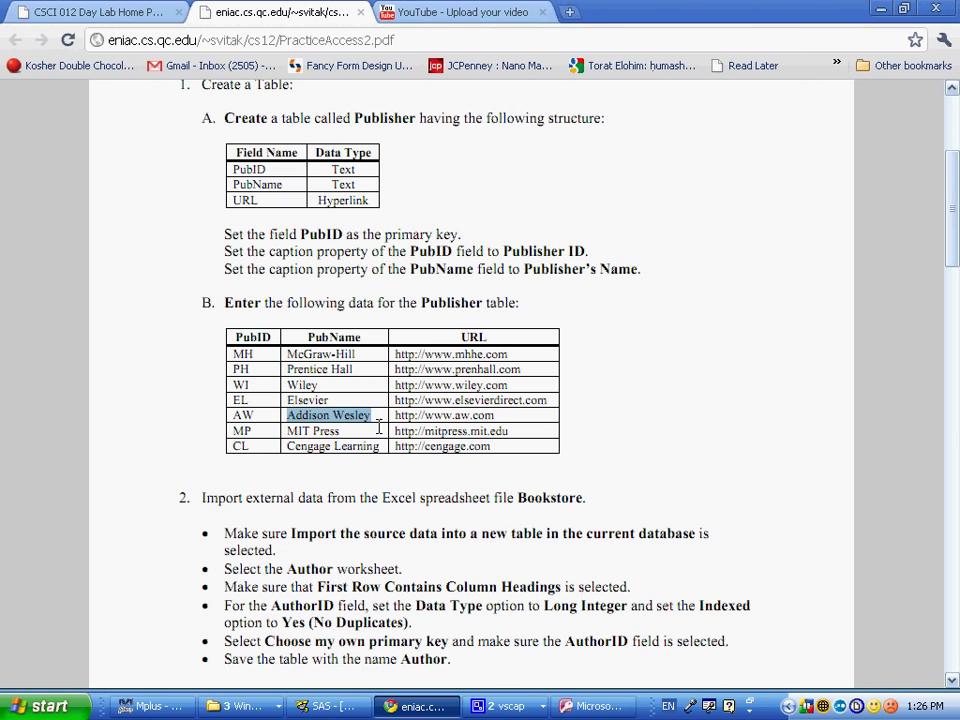
{"action": "left_click", "coordinate": [353, 431]}
{"action": "left_click_drag", "start_coordinate": [353, 431], "coordinate": [289, 431]}
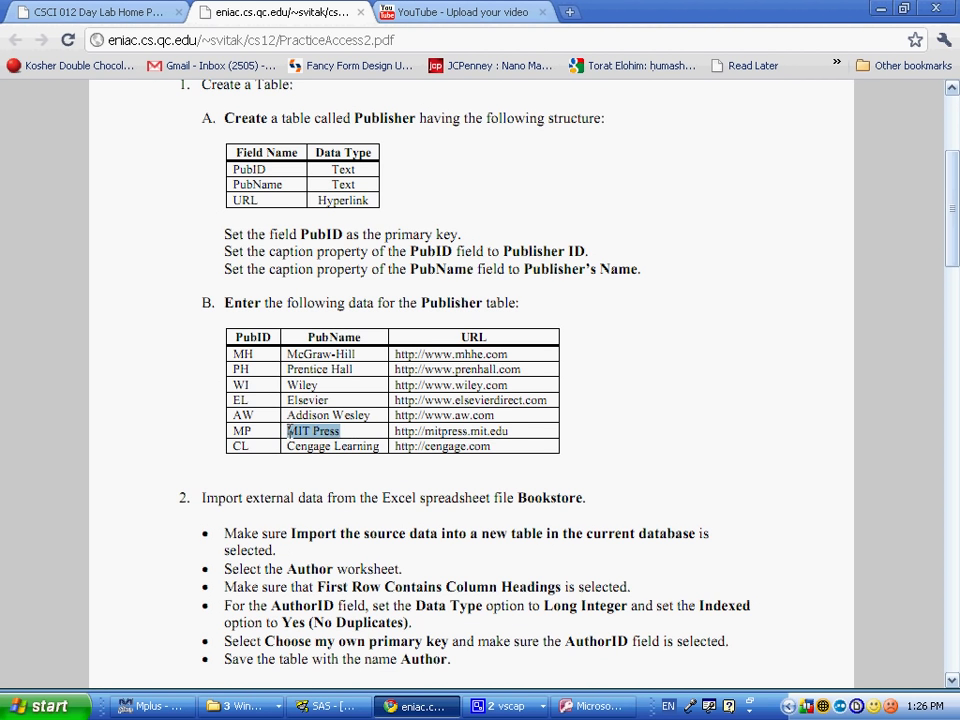
{"action": "key", "text": "alt+Tab"}
{"action": "key", "text": "ctrl+v"}
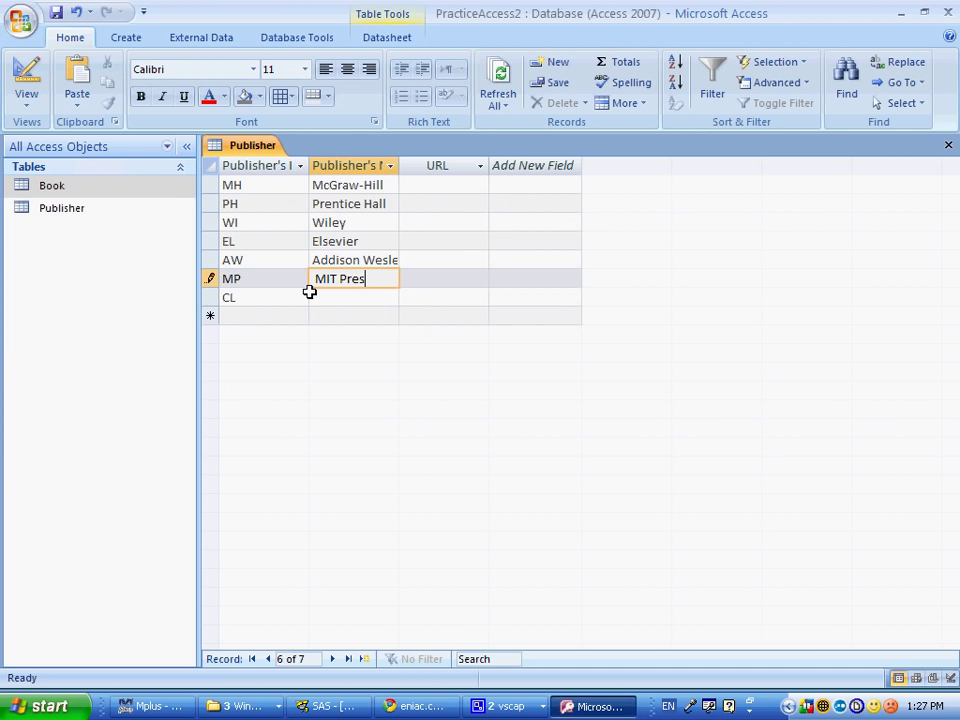
- Copy the name Cengage Learning from the exam PDF into the Publisher's Name field of the CL record
{"action": "left_click", "coordinate": [349, 294]}
{"action": "key", "text": "alt+Tab"}
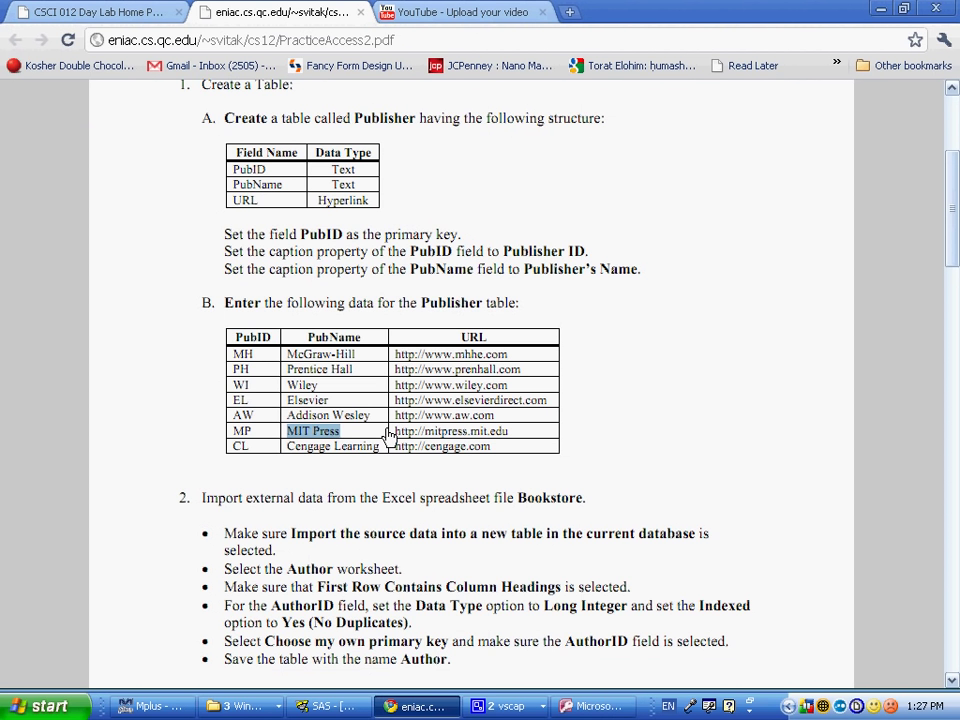
{"action": "left_click_drag", "start_coordinate": [382, 447], "coordinate": [289, 447]}
{"action": "key", "text": "alt+Tab"}
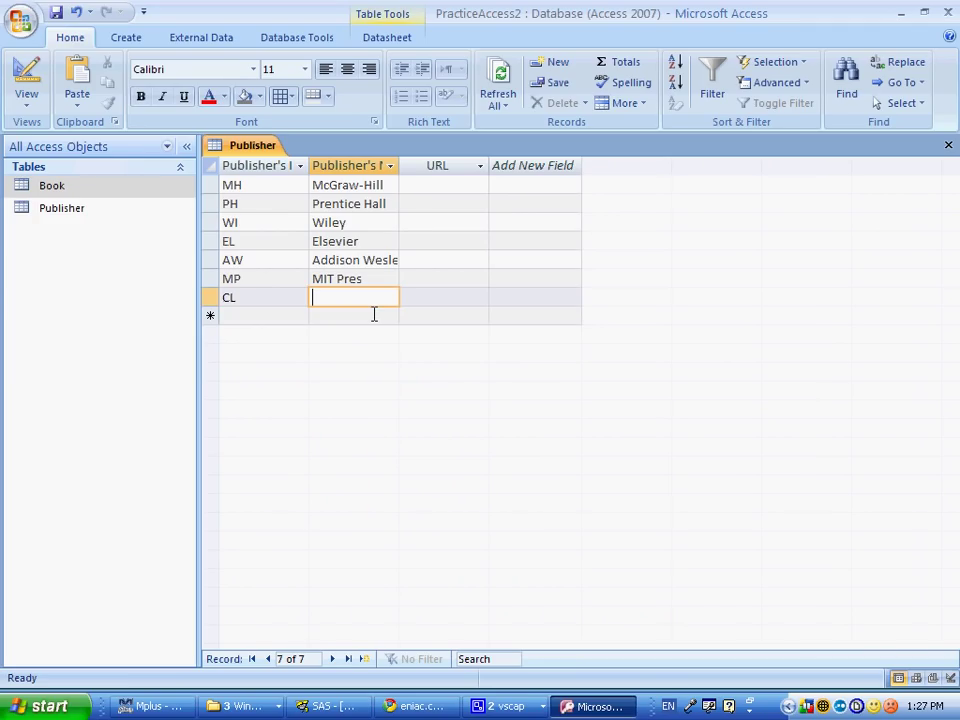
{"action": "key", "text": "ctrl+v"}
{"action": "left_click", "coordinate": [449, 297]}
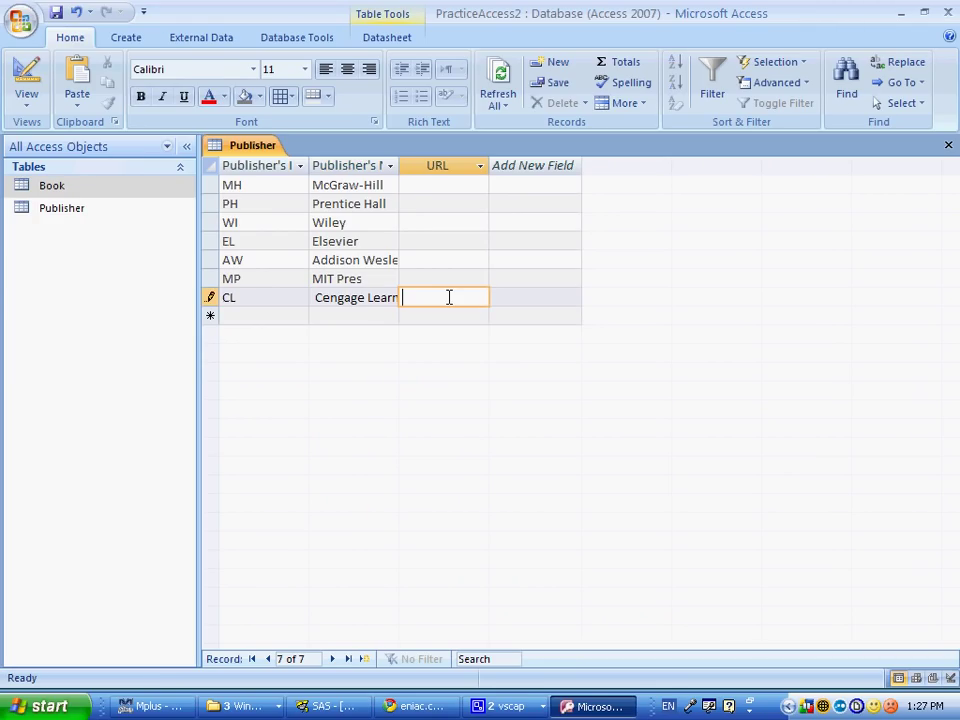
- Remove the leading space before Cengage Learning in the CL record's Publisher's Name field and consult the publisher URLs in the exam PDF
{"action": "left_click", "coordinate": [332, 299]}
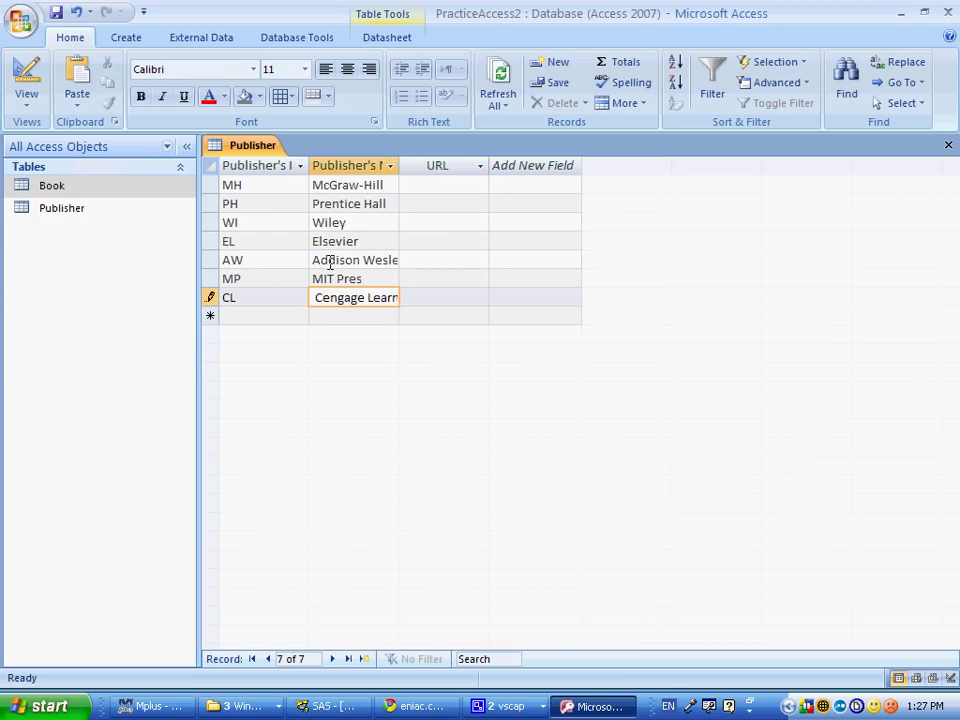
{"action": "key", "text": "alt+Tab"}
{"action": "left_click", "coordinate": [500, 447]}
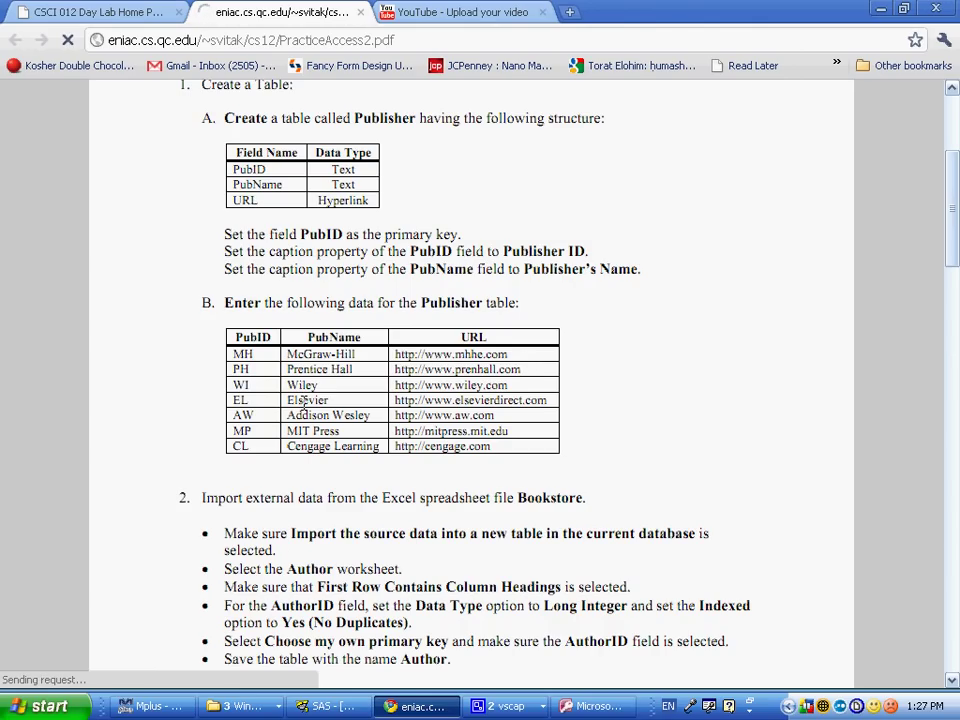
{"action": "left_click_drag", "start_coordinate": [305, 400], "coordinate": [289, 387]}
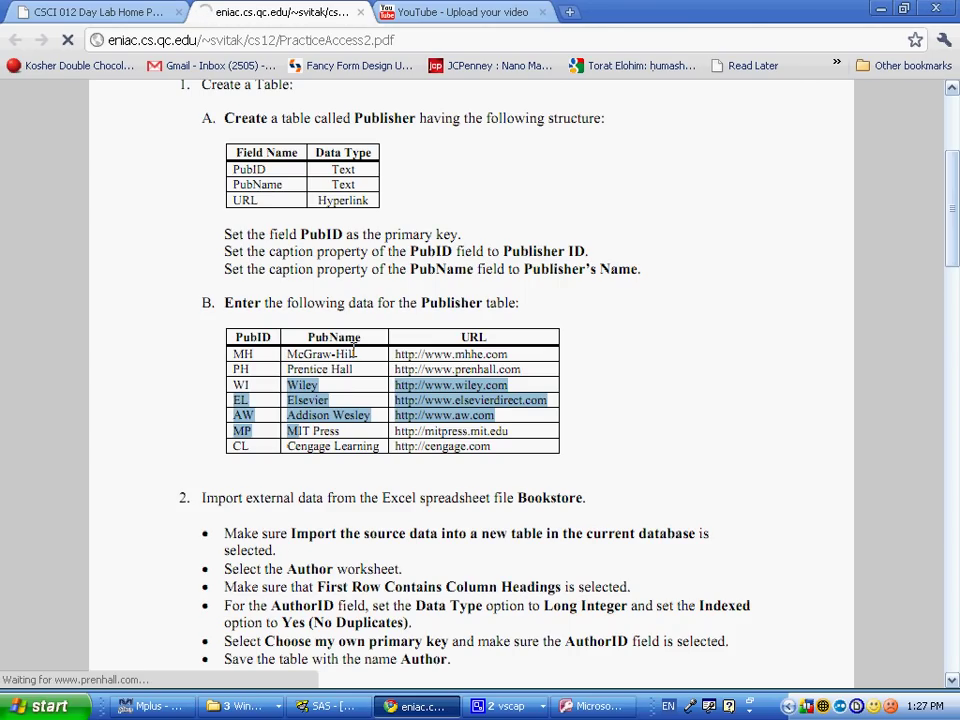
{"action": "key", "text": "alt+Tab"}
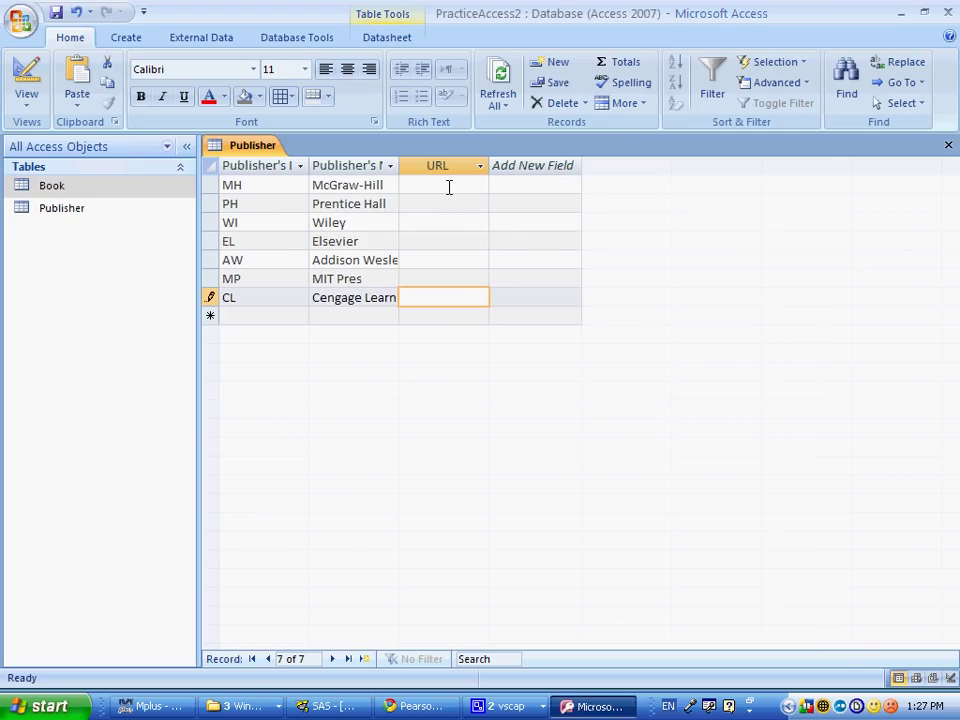
{"action": "left_click", "coordinate": [449, 186]}
{"action": "type", "text": "http:/"}
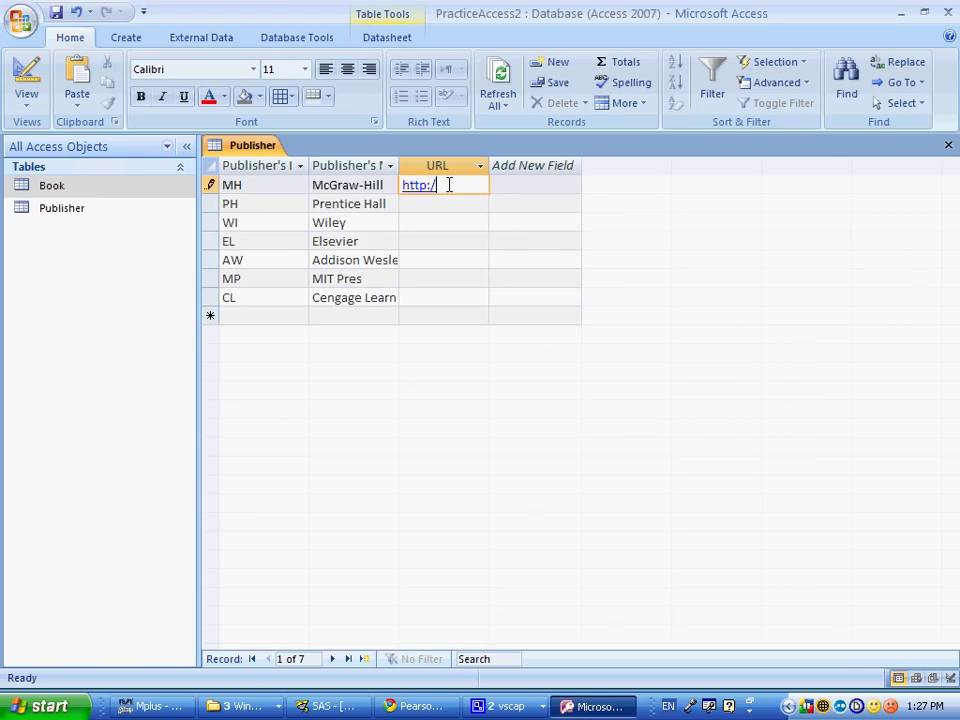
{"action": "key", "text": "alt+Tab"}
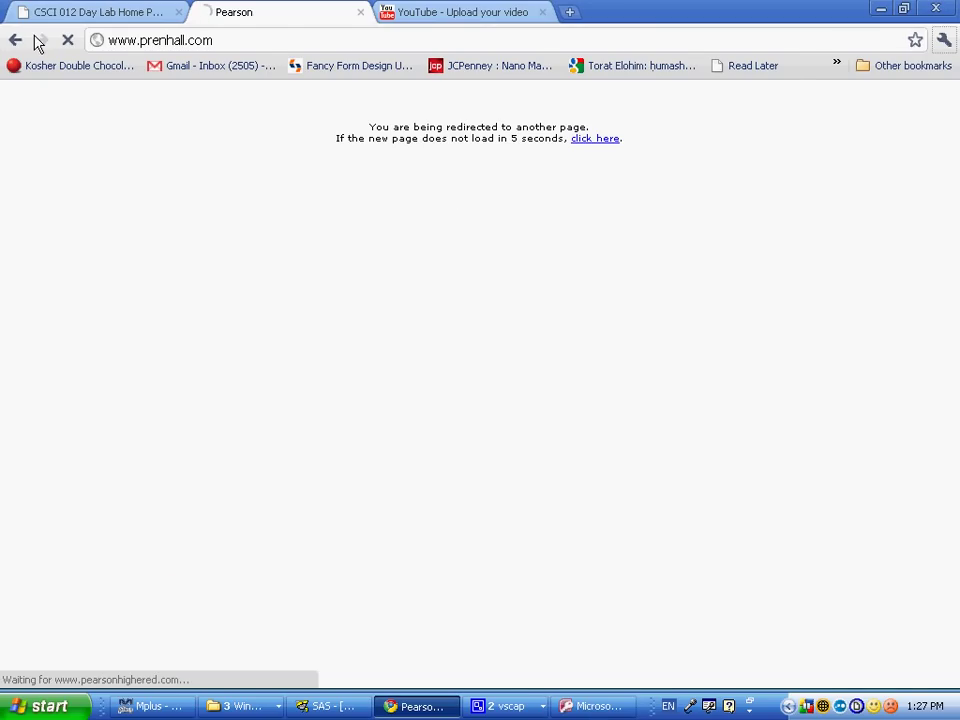
{"action": "left_click", "coordinate": [16, 40]}
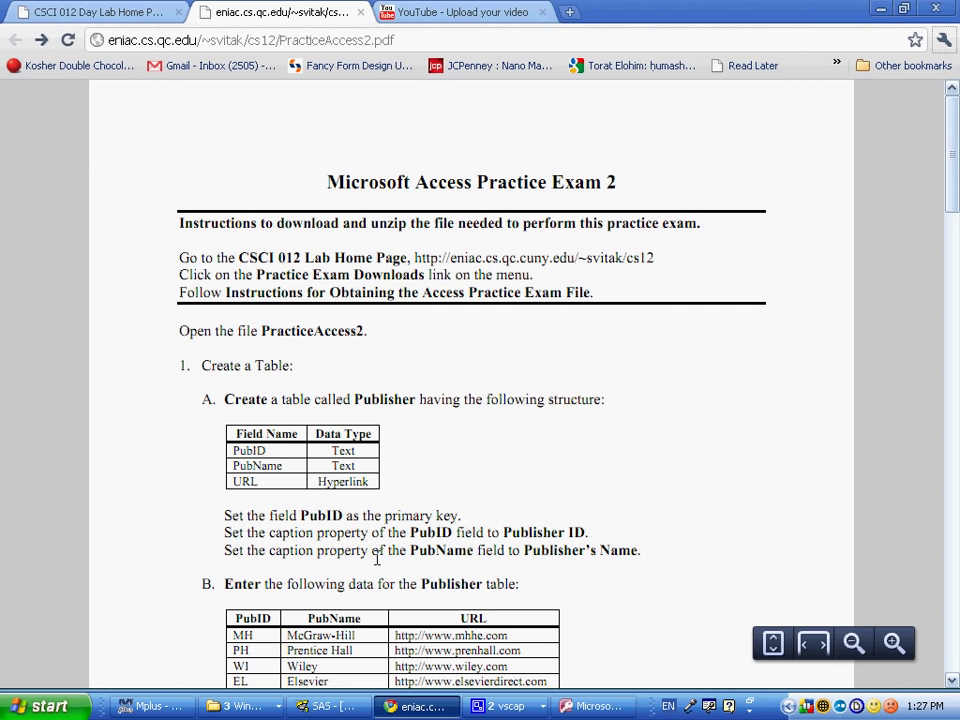
{"action": "key", "text": "alt+Tab"}
{"action": "type", "text": "www"}
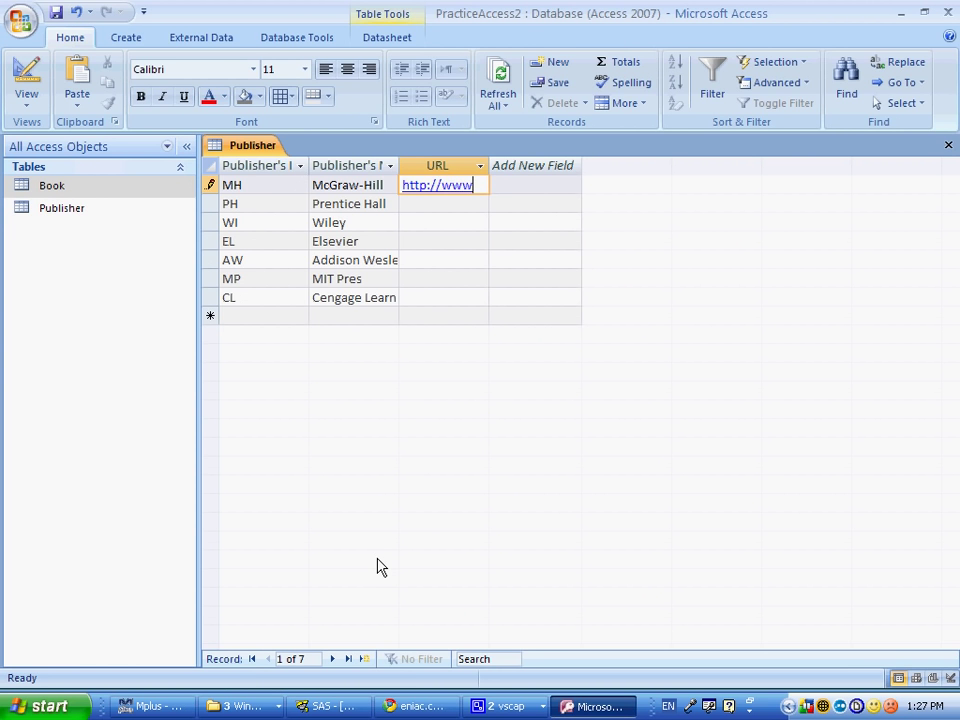
{"action": "type", "text": ".mhhe.com"}
{"action": "key", "text": "Return"}
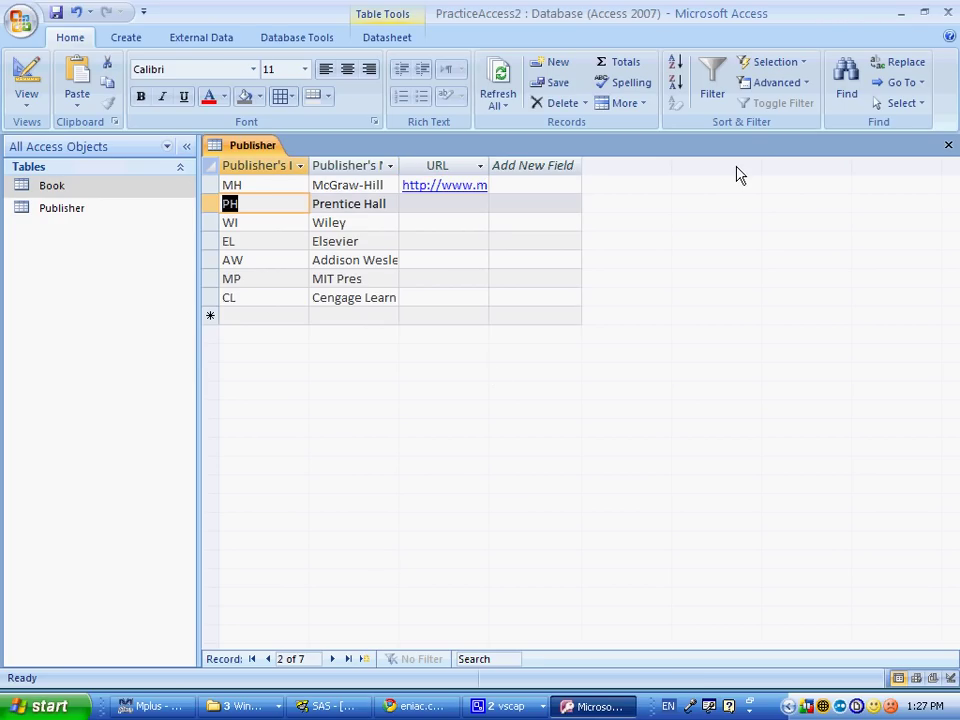
{"action": "left_click", "coordinate": [949, 146]}
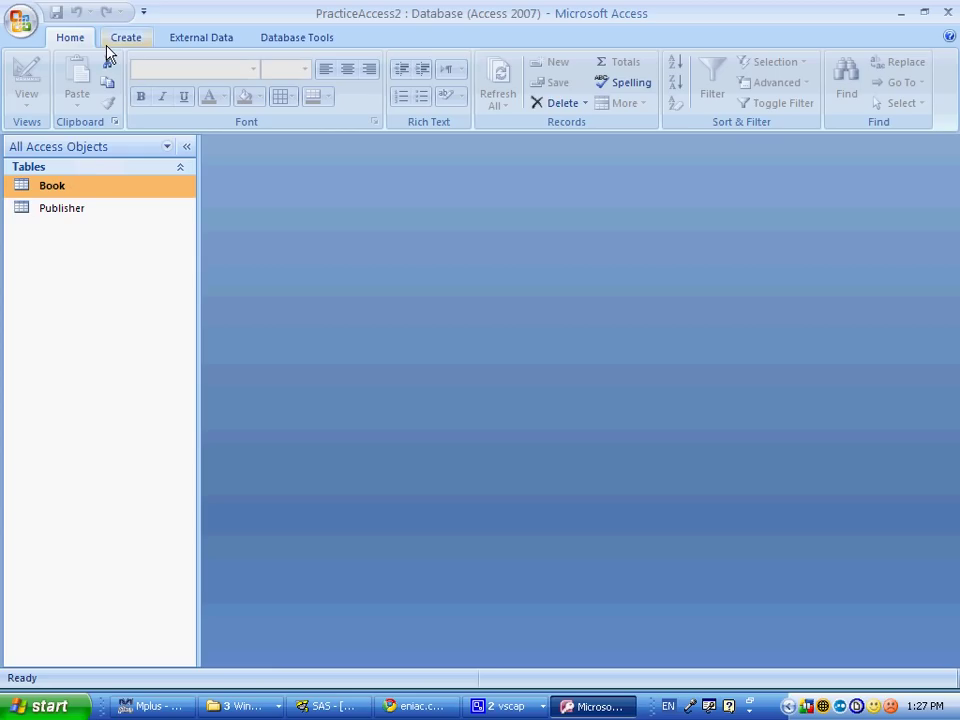
- Start an Excel import into a new table in the current database with Bookstore.xlsx from the c:\practiceaccess folder as the source
{"action": "left_click", "coordinate": [201, 37]}
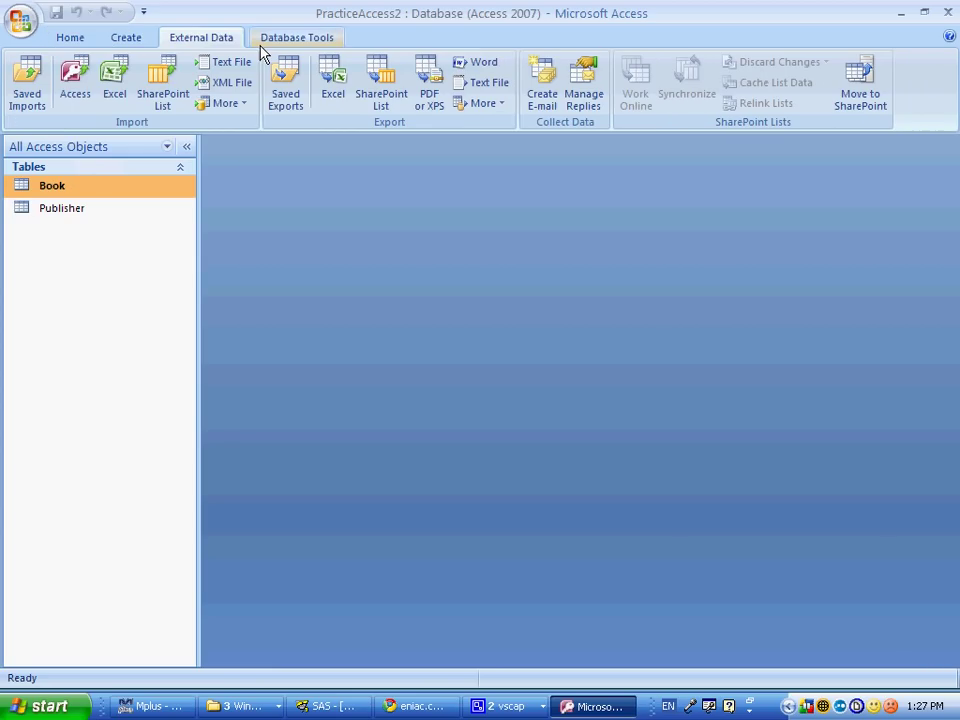
{"action": "left_click", "coordinate": [116, 90]}
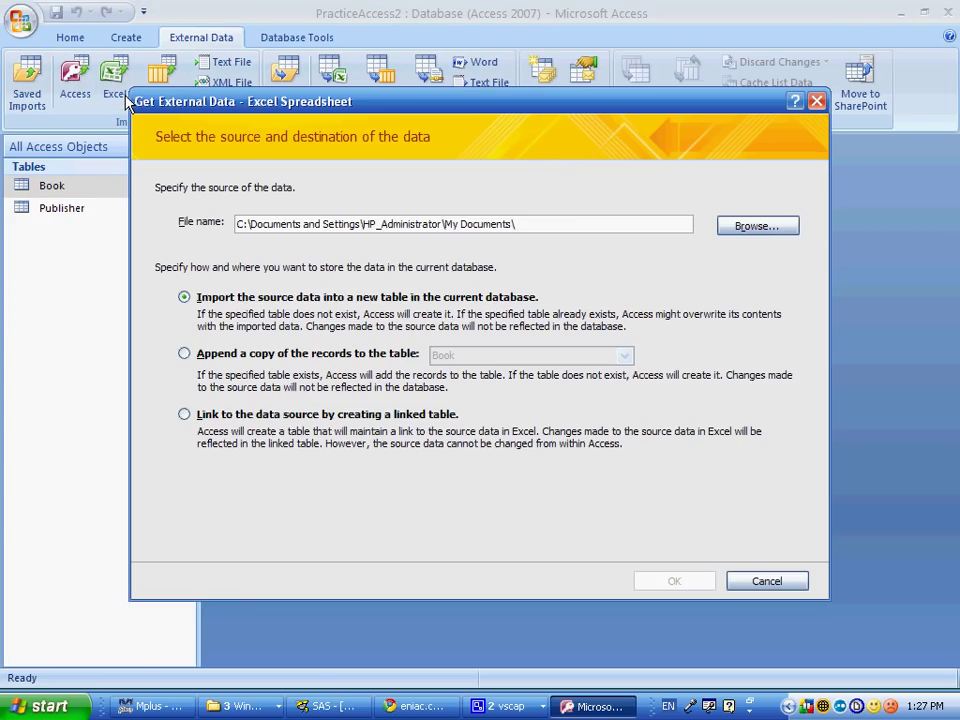
{"action": "type", "text": "c:\\prac"}
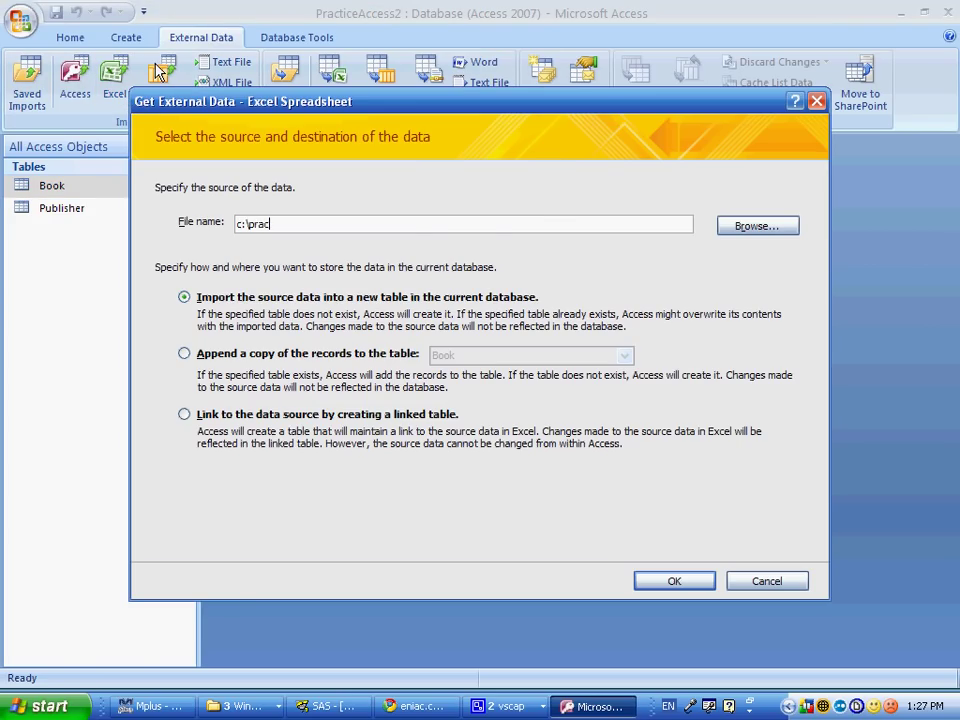
{"action": "type", "text": "ticeaccess\\"}
{"action": "key", "text": "Return"}
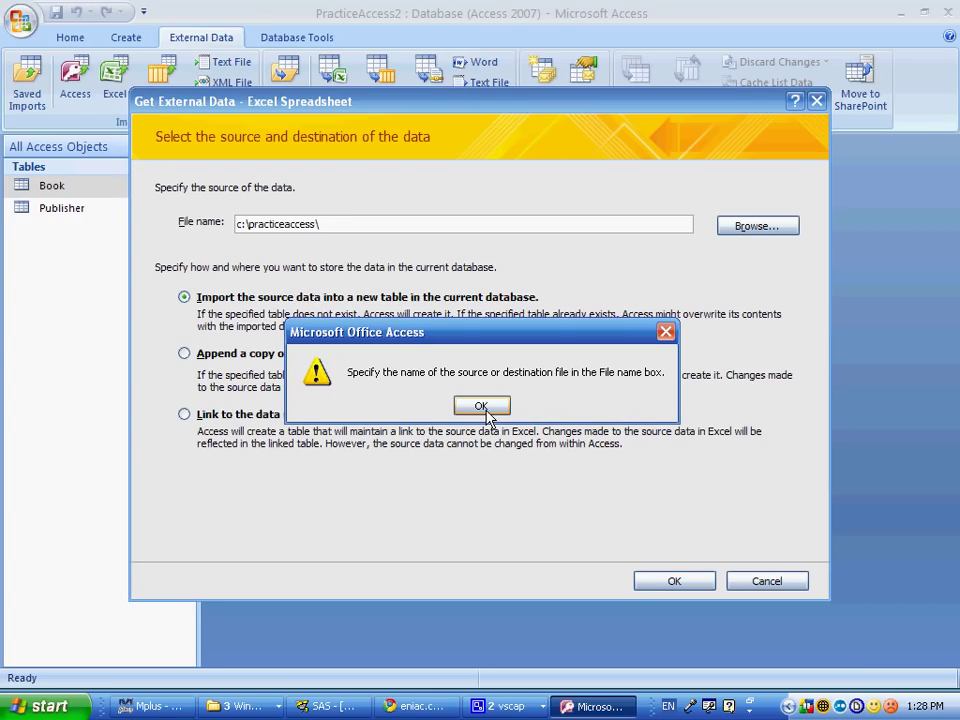
{"action": "left_click", "coordinate": [482, 406]}
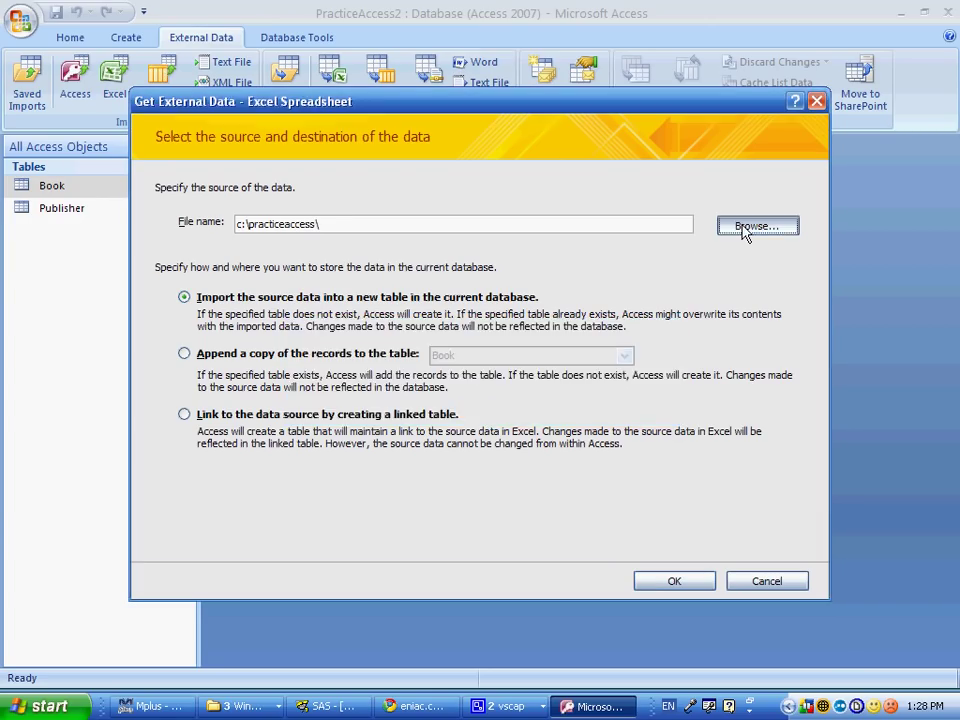
{"action": "left_click", "coordinate": [752, 226]}
{"action": "left_click", "coordinate": [263, 168]}
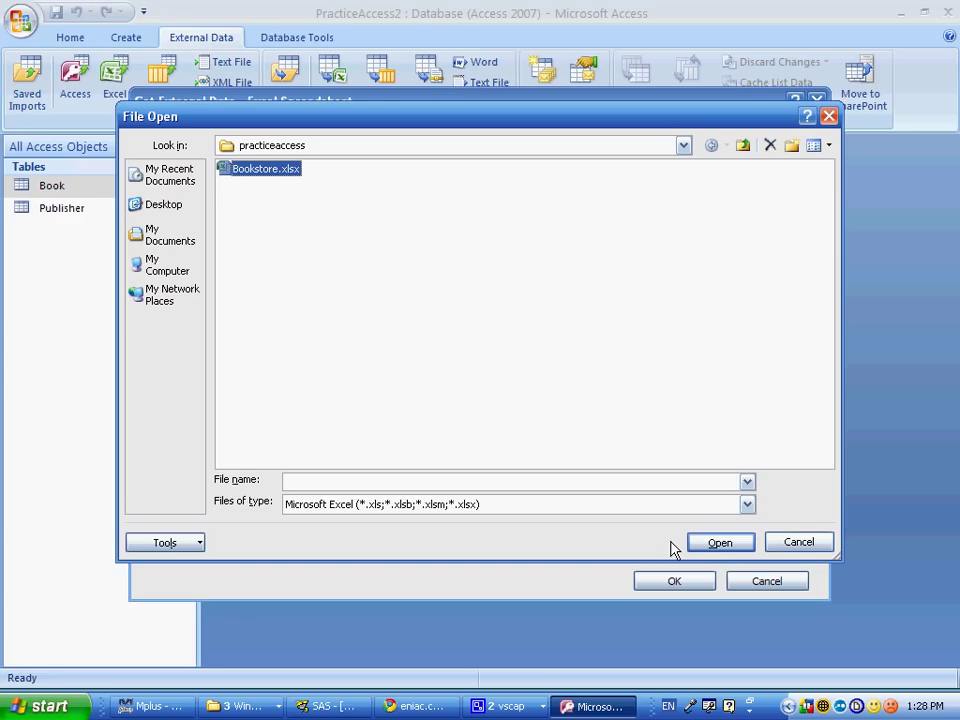
{"action": "left_click", "coordinate": [719, 543]}
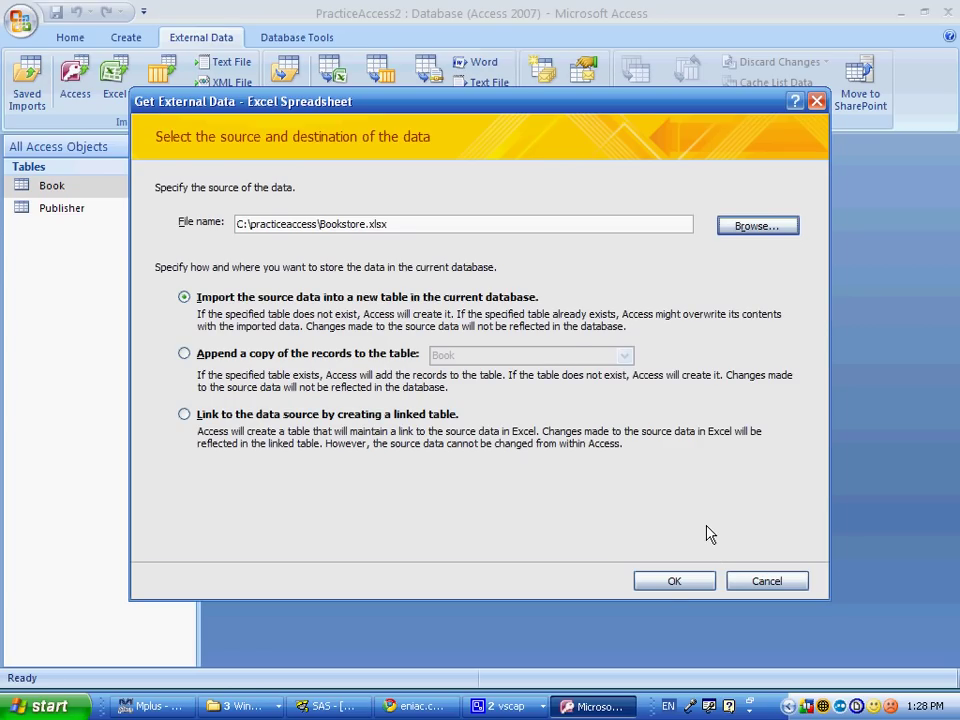
{"action": "left_click", "coordinate": [672, 585]}
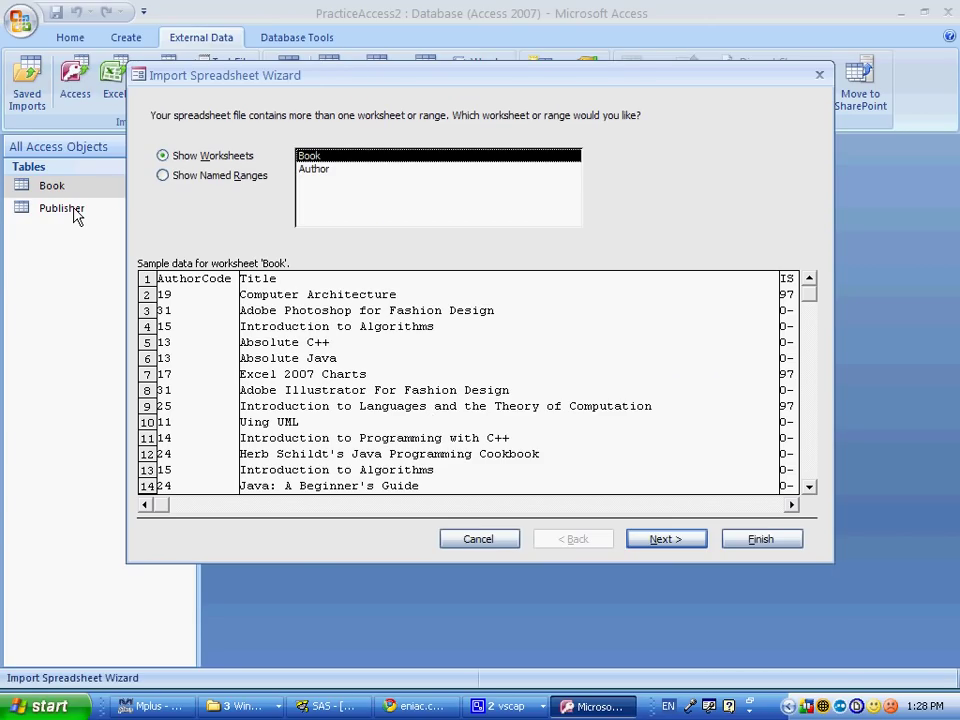
- Choose the Author worksheet for the import and keep the first row as column headings
{"action": "left_click", "coordinate": [347, 199]}
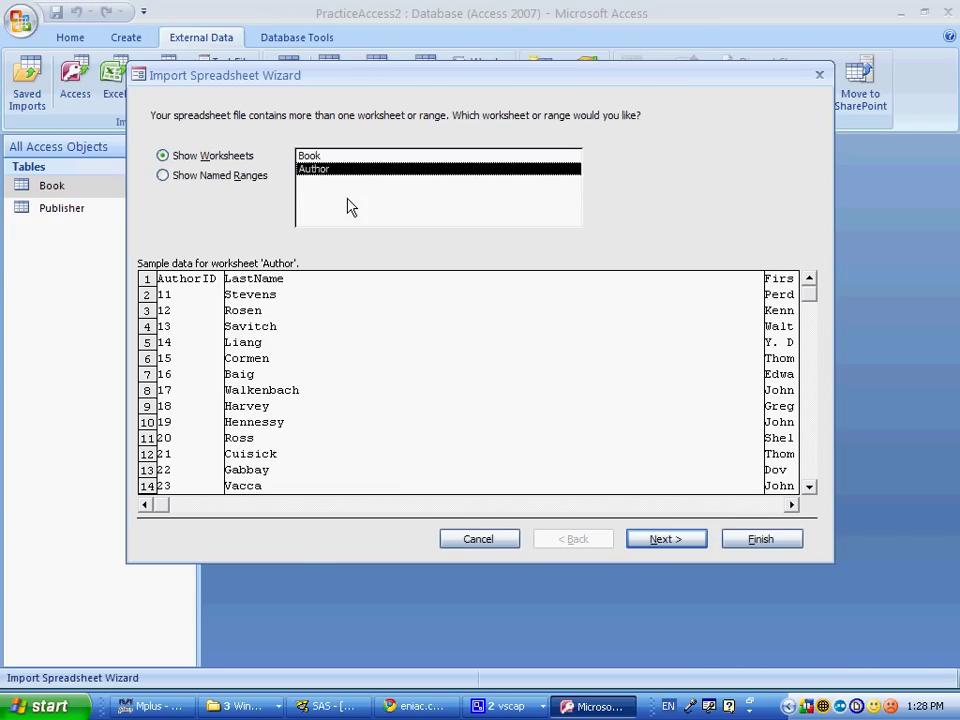
{"action": "left_click", "coordinate": [656, 539]}
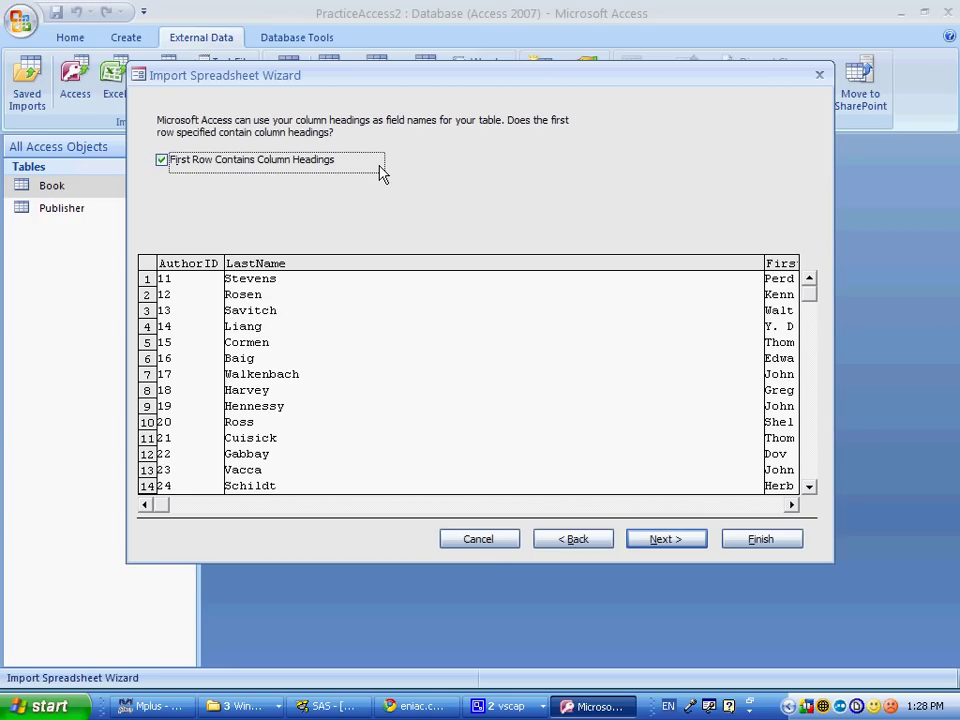
{"action": "left_click", "coordinate": [676, 539]}
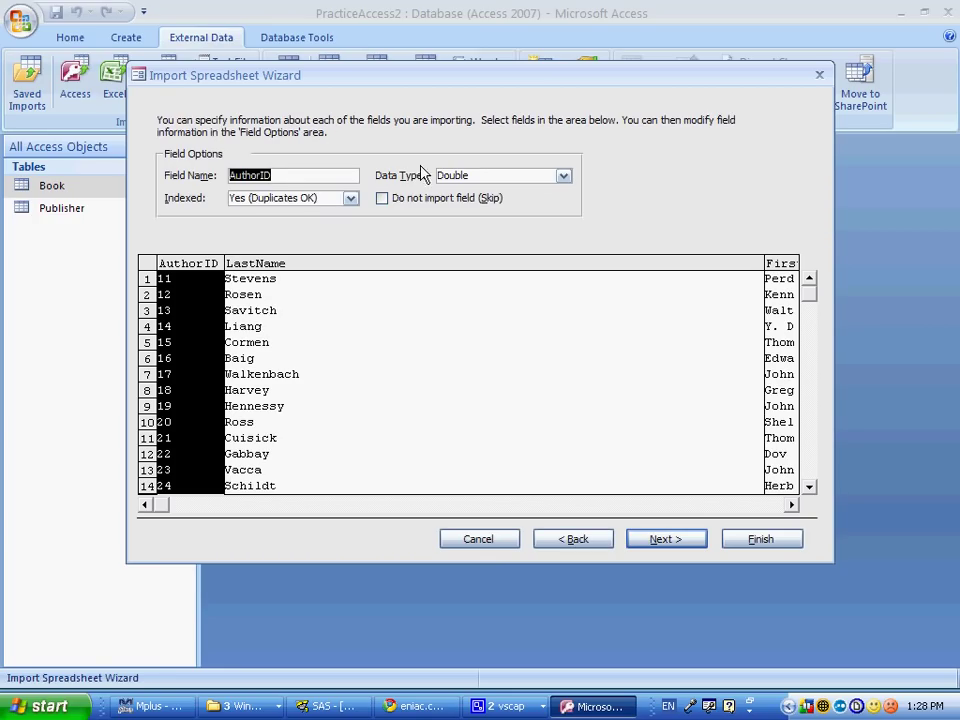
- Set the AuthorID field's data type to Long Integer and its indexing to Yes (No Duplicates)
{"action": "left_click", "coordinate": [564, 177]}
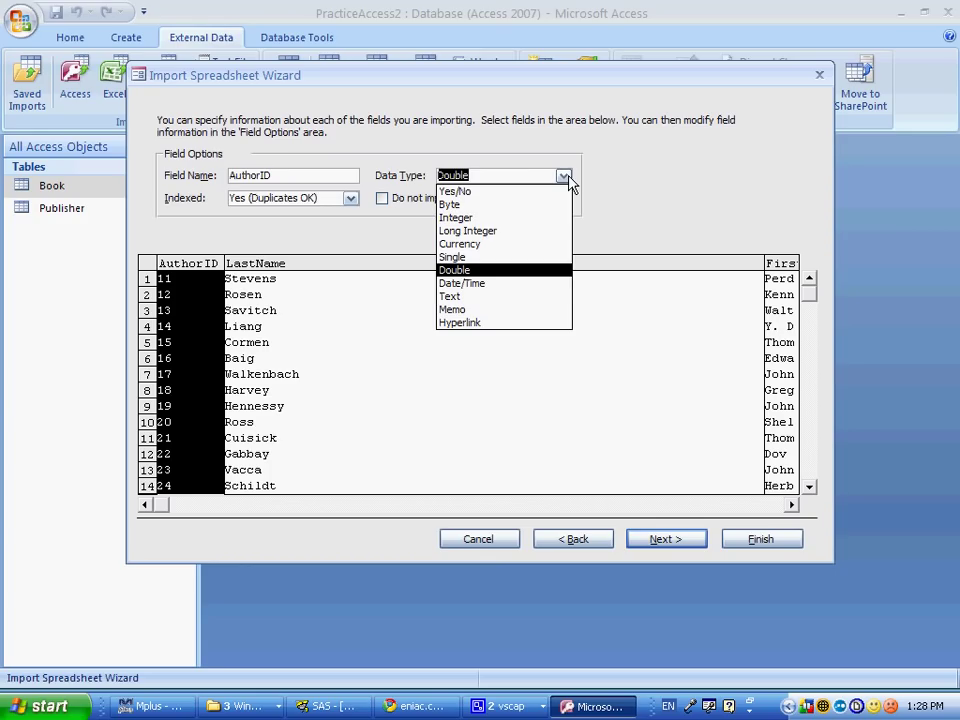
{"action": "left_click", "coordinate": [497, 231]}
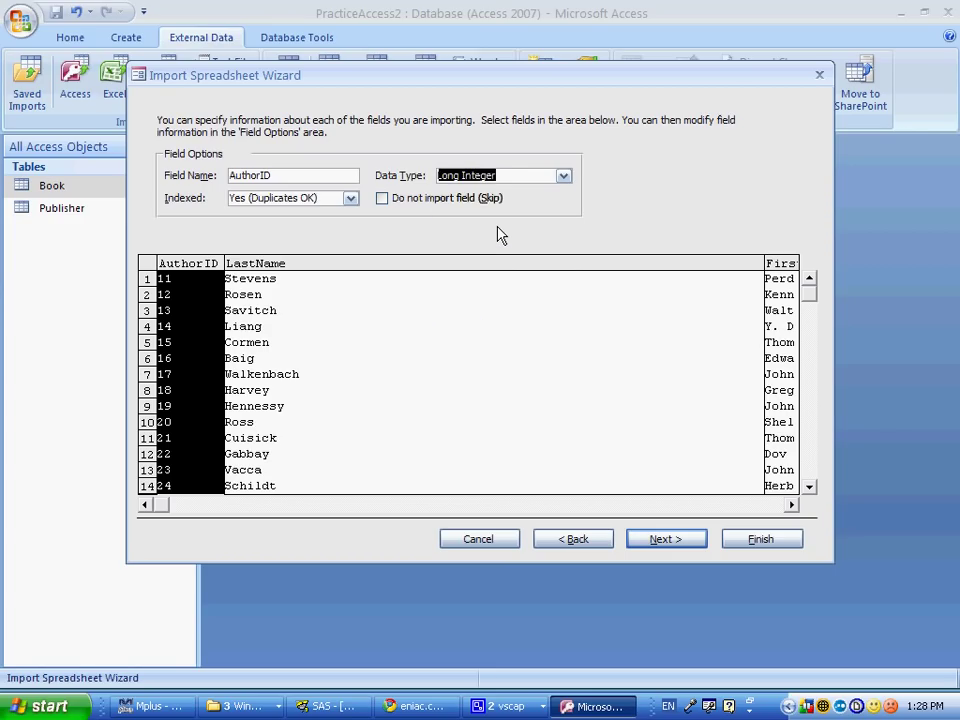
{"action": "left_click", "coordinate": [351, 199]}
{"action": "left_click", "coordinate": [304, 241]}
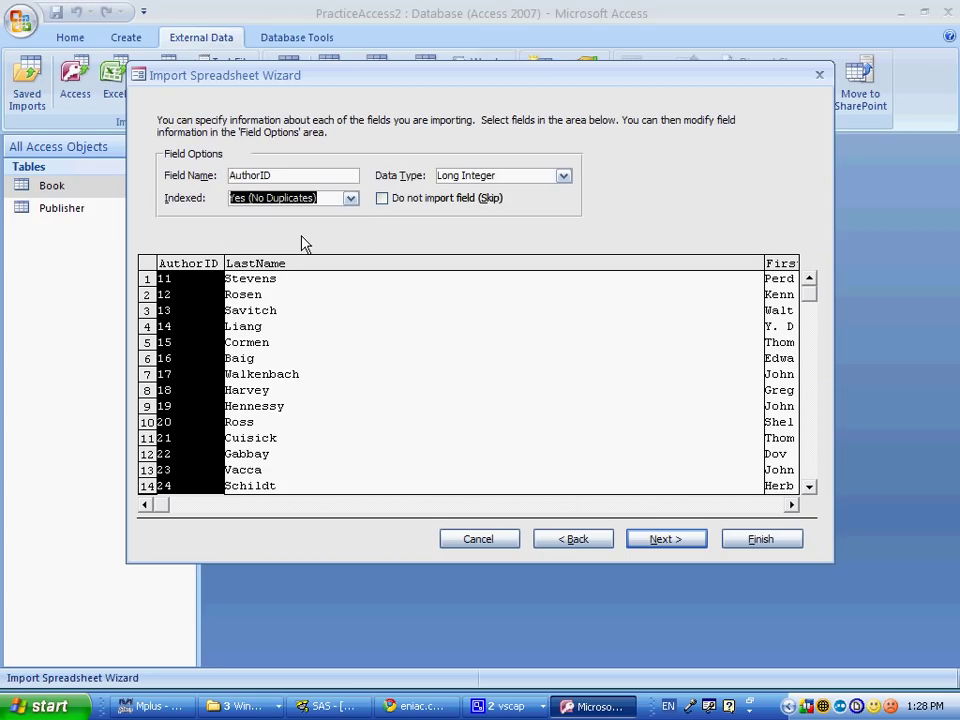
{"action": "left_click", "coordinate": [642, 542]}
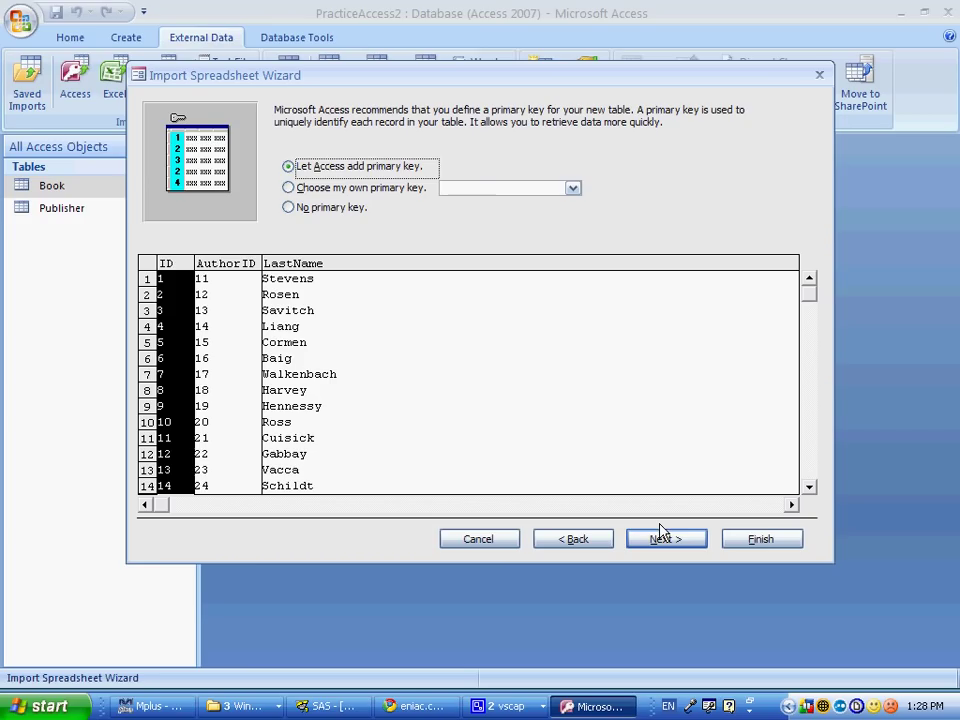
- Choose AuthorID as the primary key and finish importing into the table Author without saving the import steps
{"action": "left_click", "coordinate": [349, 188]}
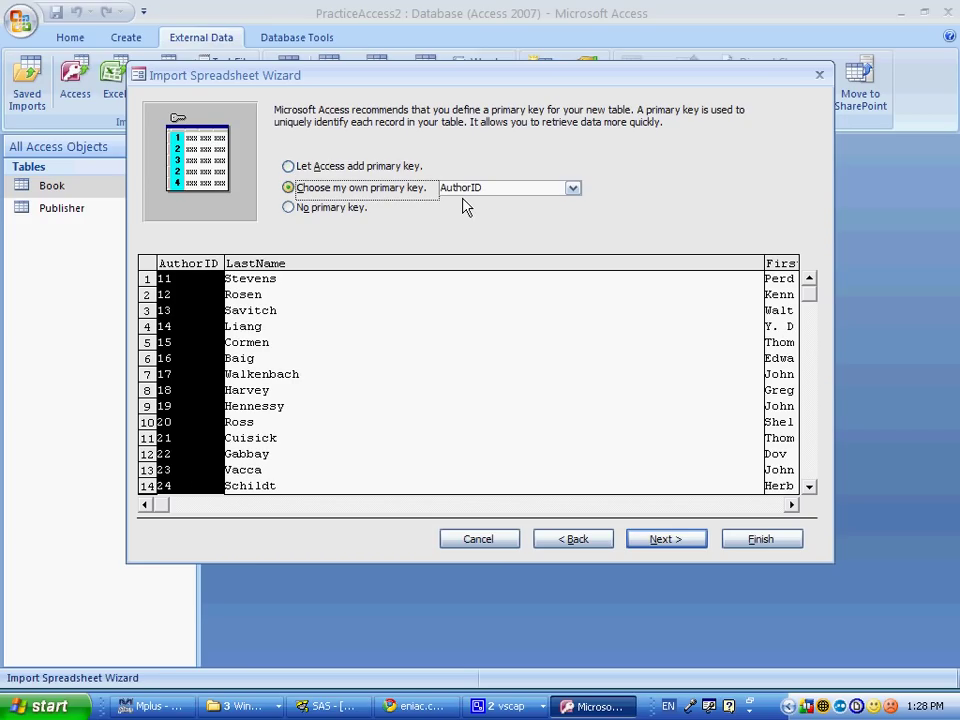
{"action": "left_click", "coordinate": [640, 538]}
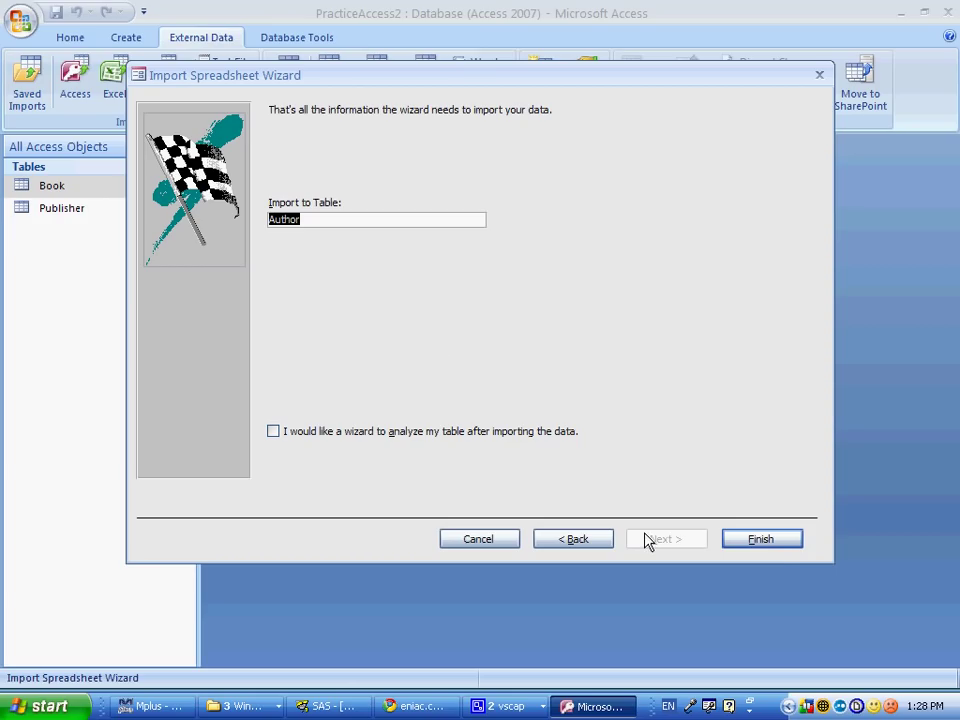
{"action": "left_click", "coordinate": [765, 545]}
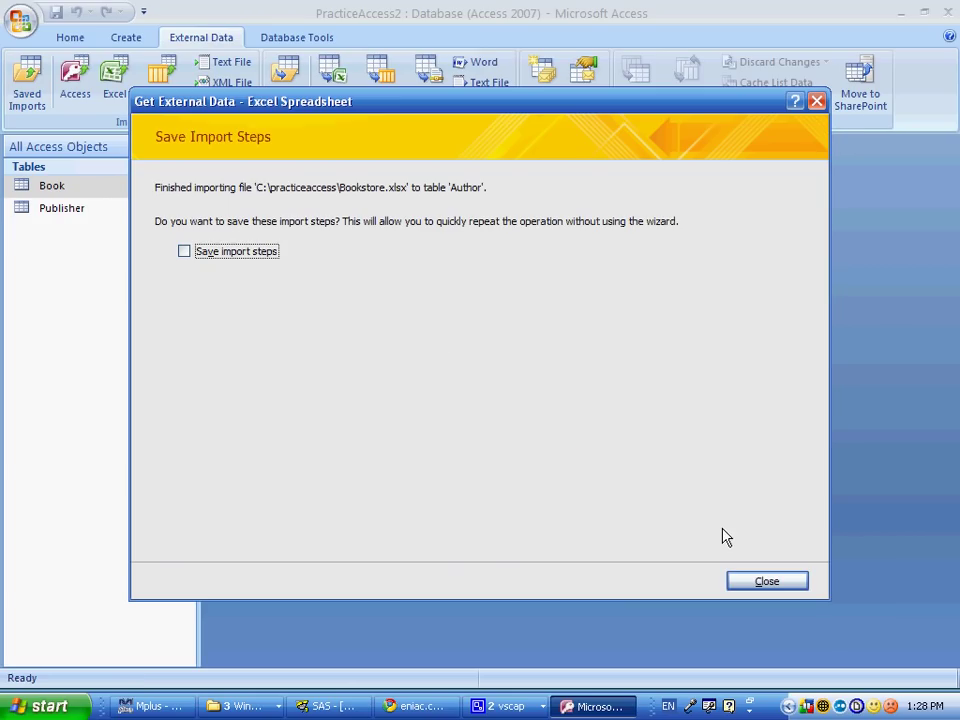
{"action": "left_click", "coordinate": [810, 585]}
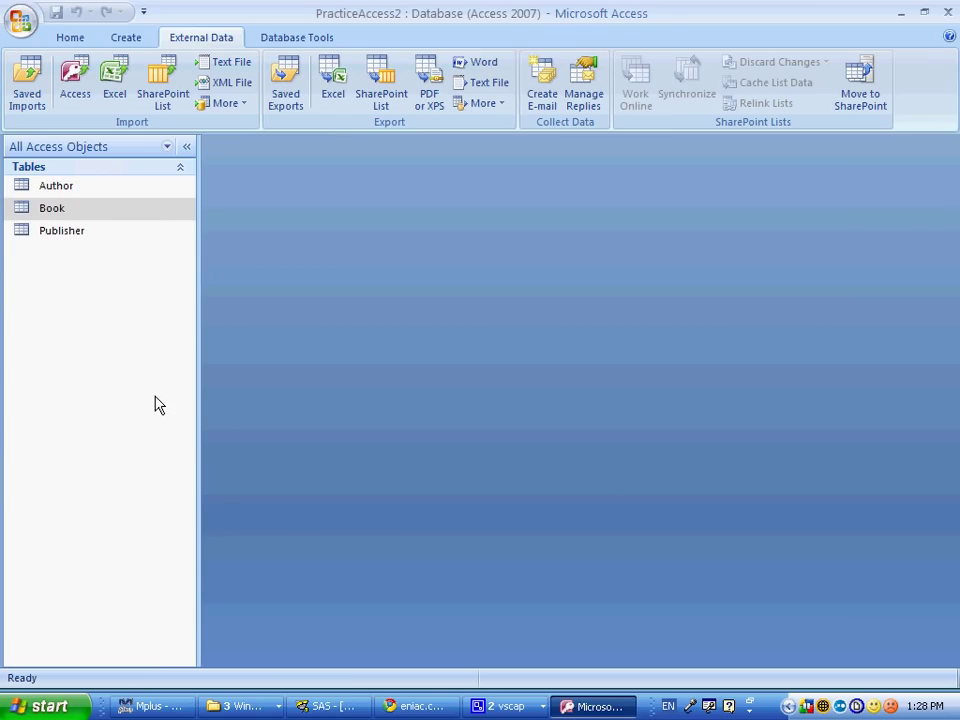
- Add the Author, Book and Publisher tables to the Relationships layout and lengthen the Book field list until all its fields show
{"action": "left_click", "coordinate": [333, 37]}
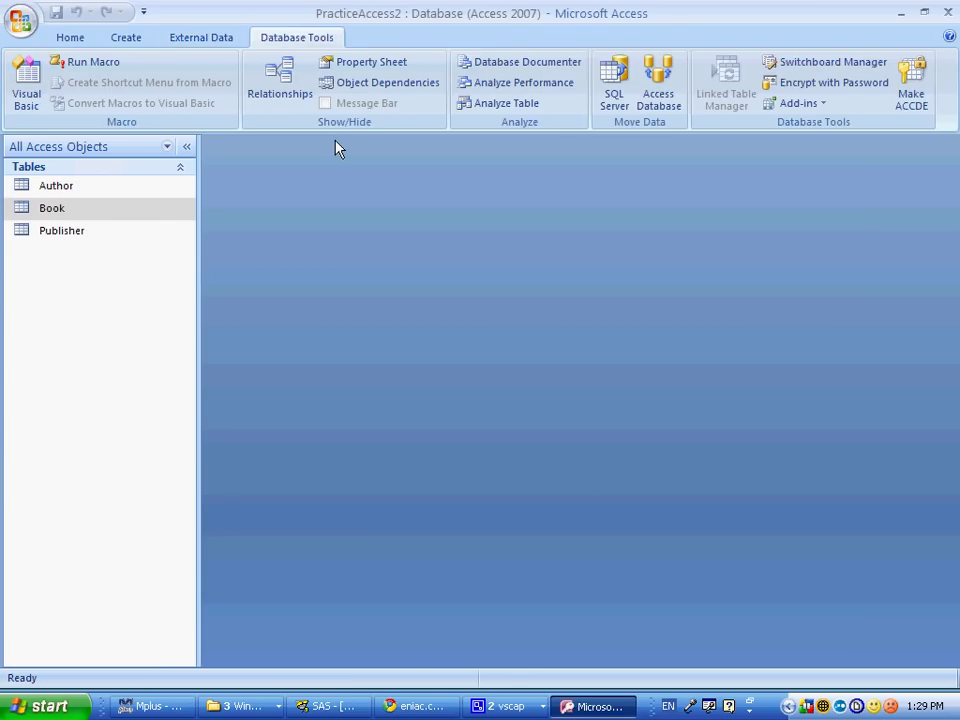
{"action": "left_click", "coordinate": [280, 80]}
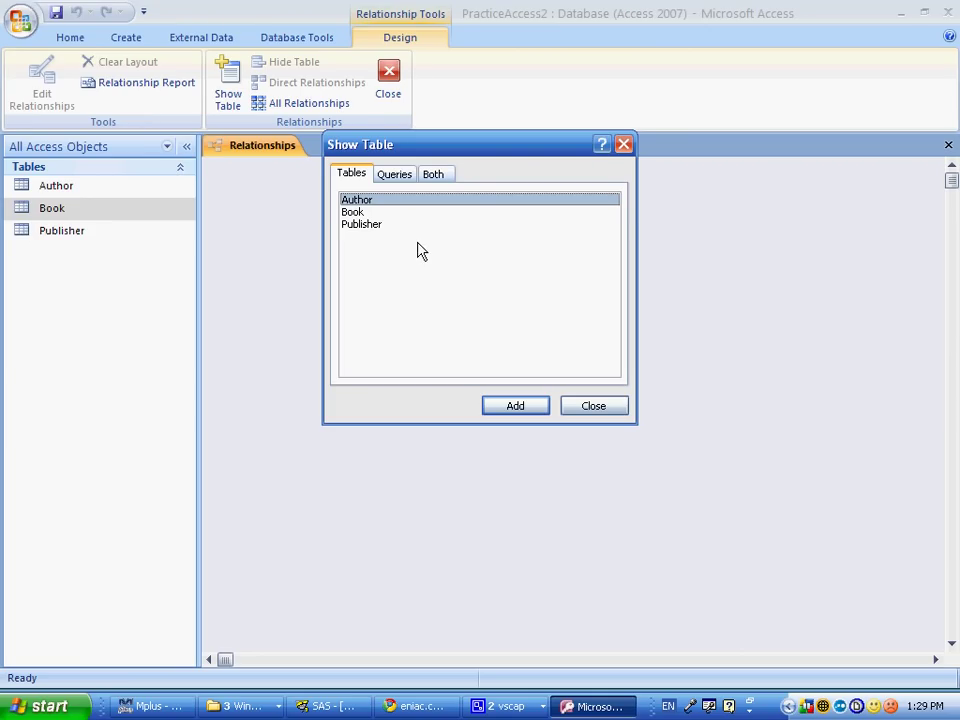
{"action": "left_click", "coordinate": [623, 144]}
{"action": "left_click_drag", "start_coordinate": [57, 185], "coordinate": [272, 201]}
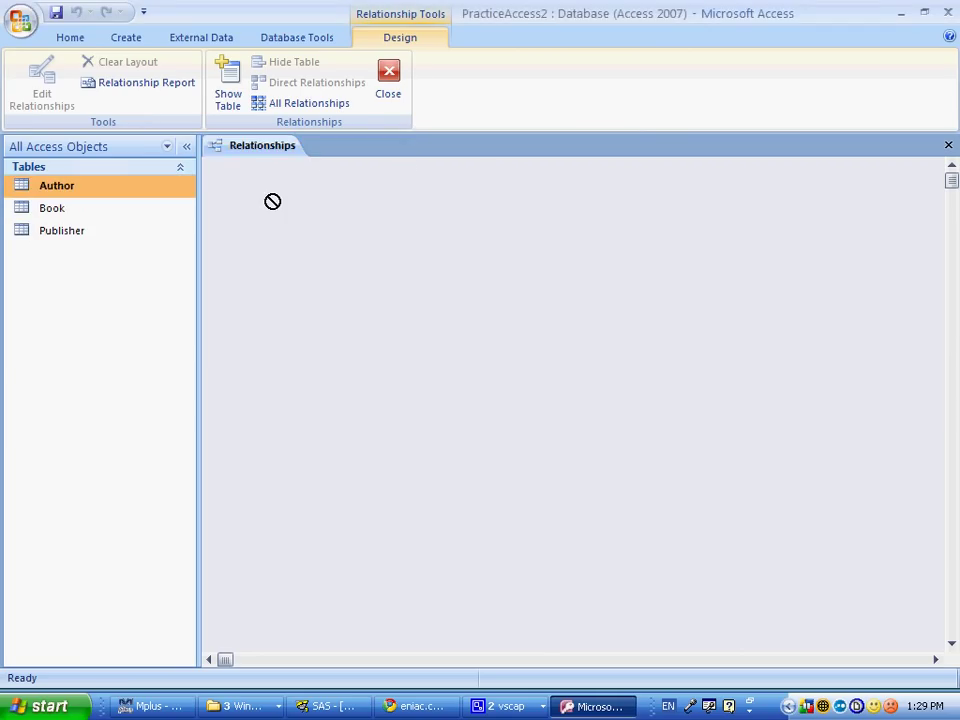
{"action": "left_click_drag", "start_coordinate": [52, 208], "coordinate": [265, 385]}
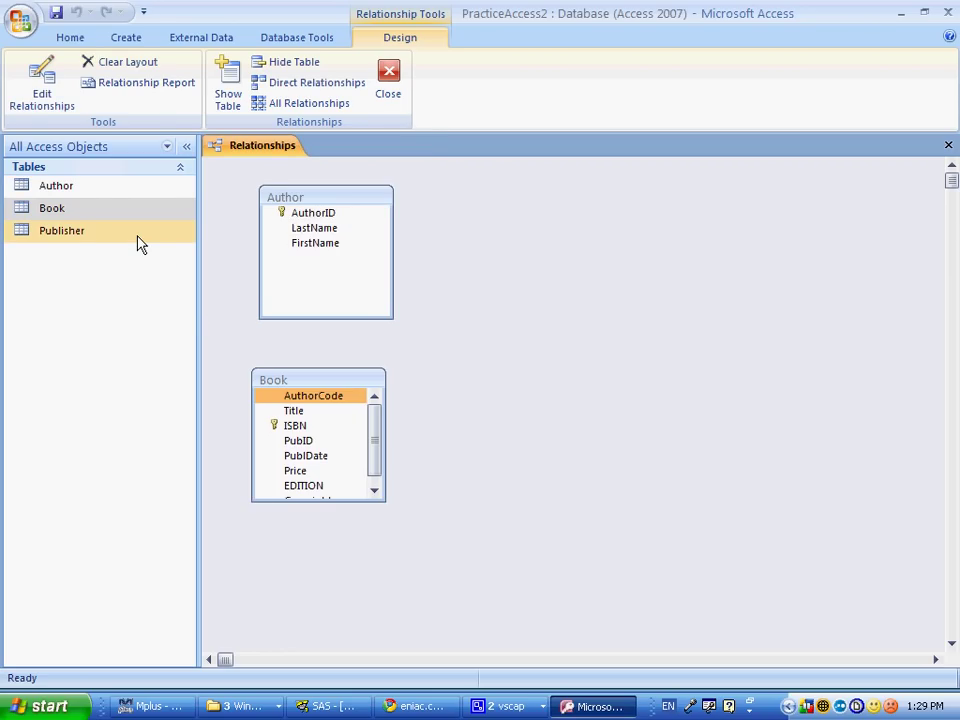
{"action": "left_click_drag", "start_coordinate": [138, 240], "coordinate": [492, 325]}
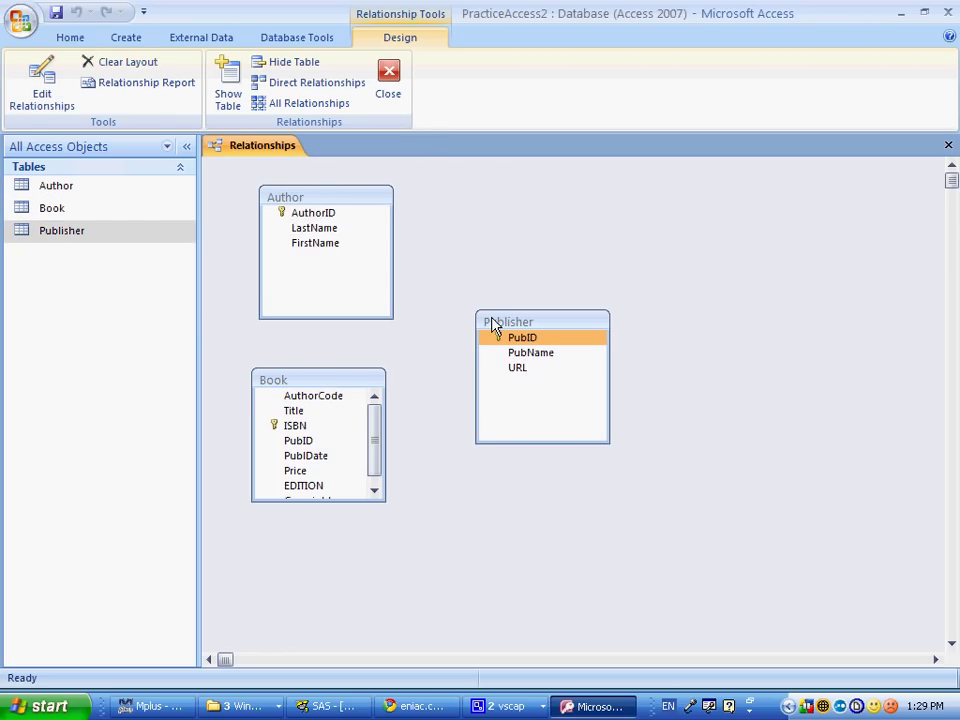
{"action": "left_click_drag", "start_coordinate": [340, 501], "coordinate": [340, 562]}
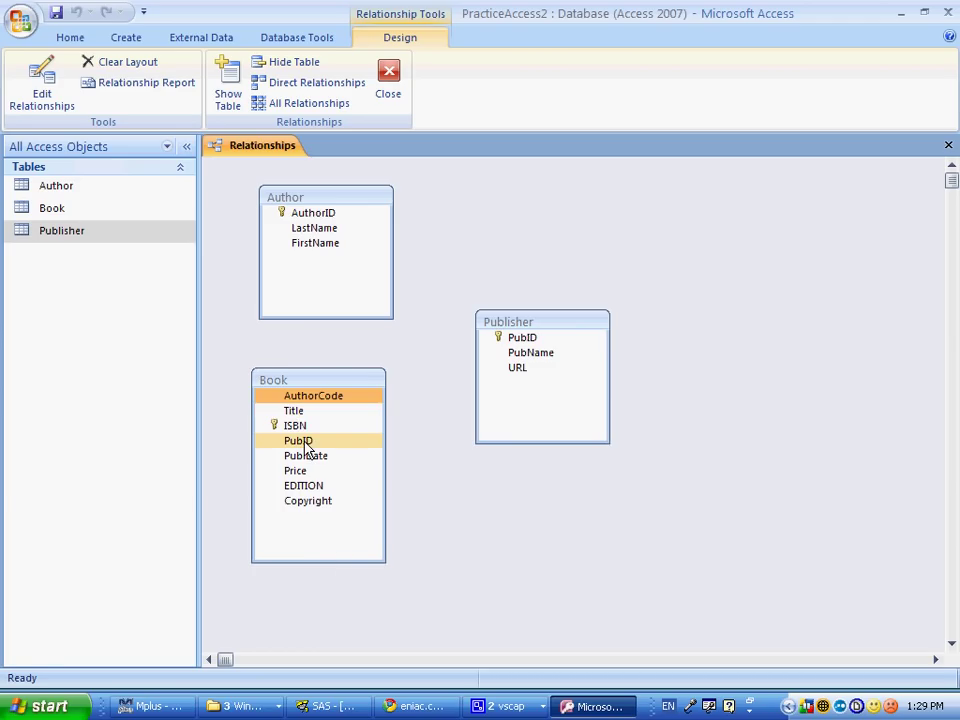
- Create a relationship between PubID in the Book table and PubID in the Publisher table, enforcing referential integrity
{"action": "left_click_drag", "start_coordinate": [305, 446], "coordinate": [511, 342]}
{"action": "left_click", "coordinate": [400, 292]}
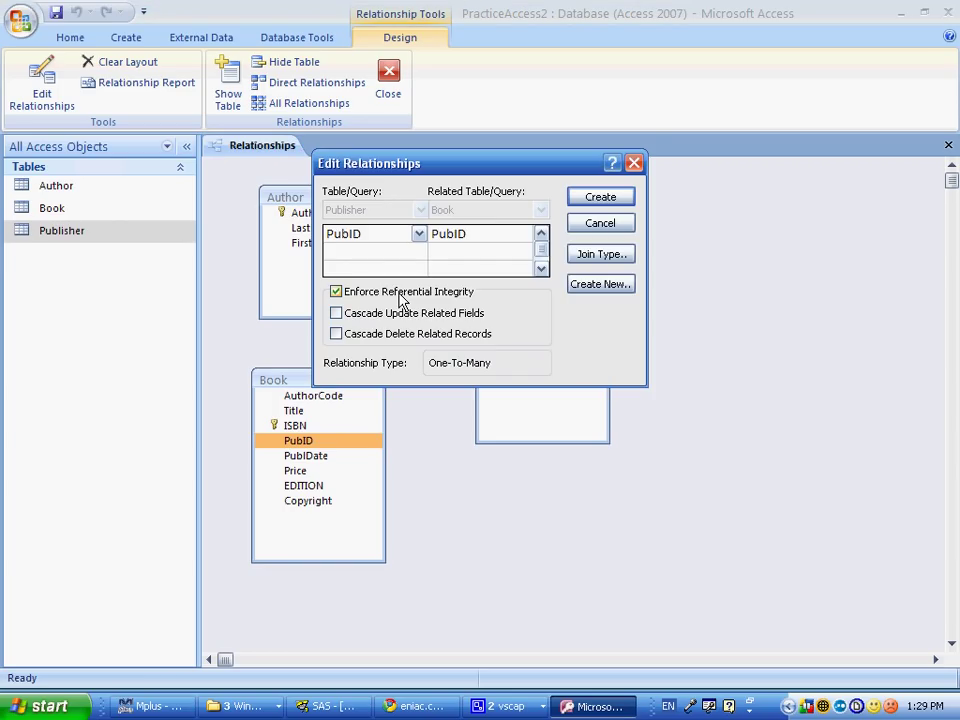
{"action": "key", "text": "Return"}
- Create a relationship between AuthorID in the Author table and AuthorCode in the Book table, enforcing referential integrity
{"action": "left_click", "coordinate": [303, 216]}
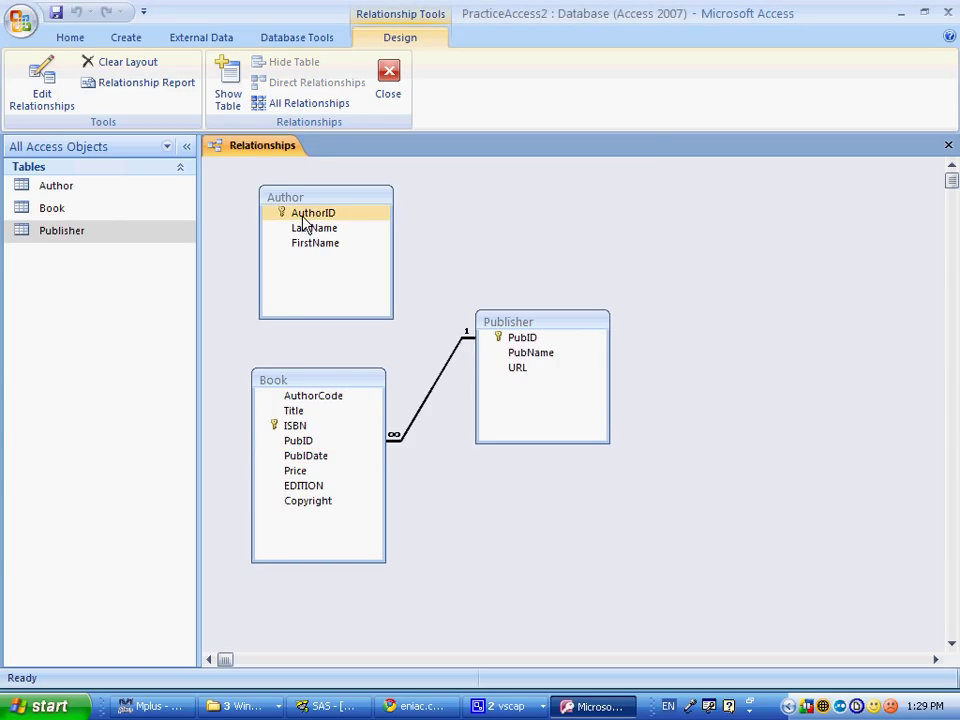
{"action": "left_click_drag", "start_coordinate": [305, 222], "coordinate": [305, 400]}
{"action": "left_click", "coordinate": [407, 291]}
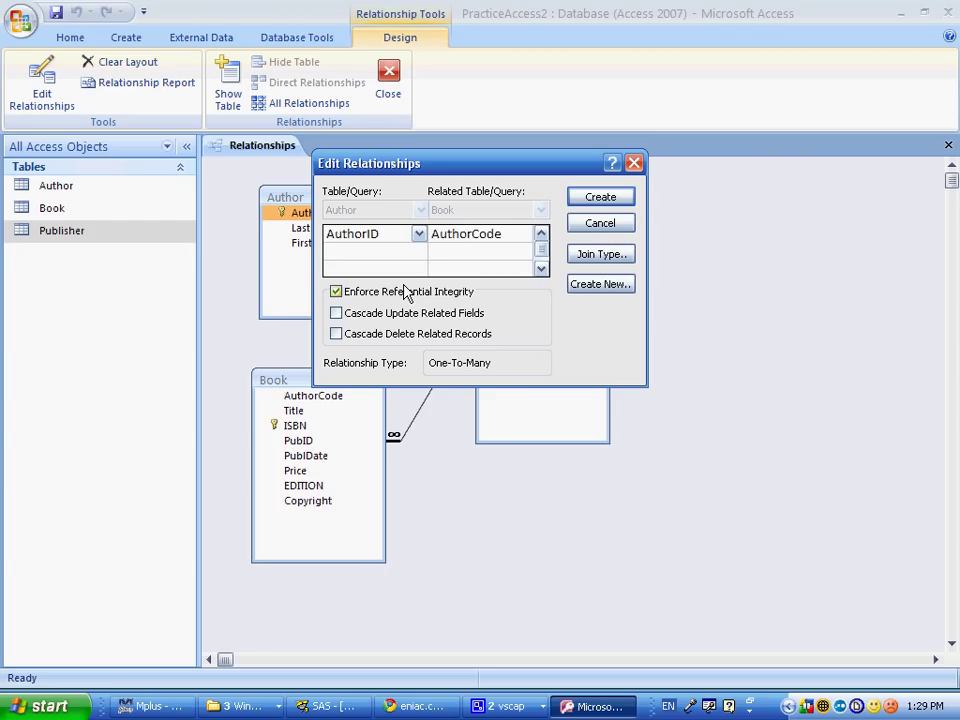
{"action": "left_click", "coordinate": [601, 199]}
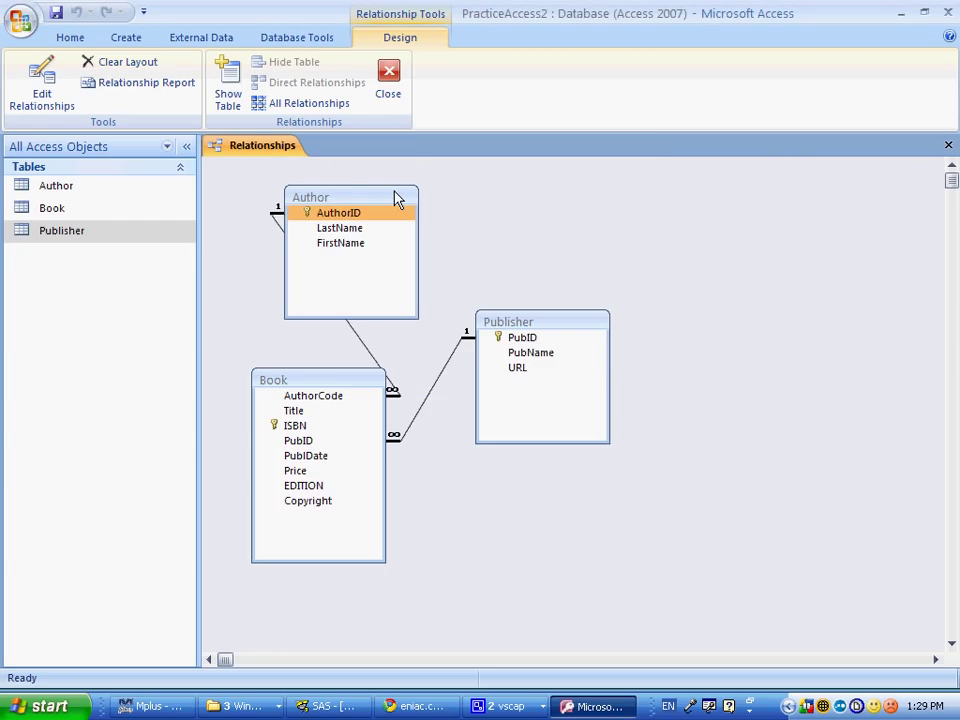
- Move the Author field list above Publisher to untangle the relationship line, and close the Relationships layout, saving its changes
{"action": "left_click_drag", "start_coordinate": [395, 198], "coordinate": [525, 174]}
{"action": "left_click", "coordinate": [388, 82]}
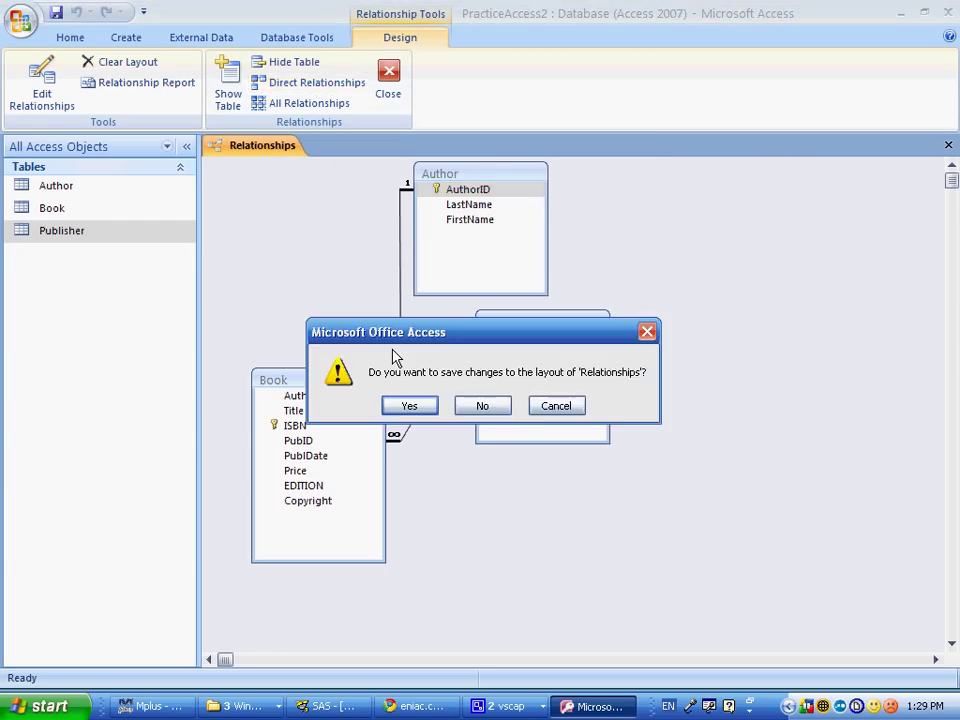
{"action": "left_click", "coordinate": [397, 409]}
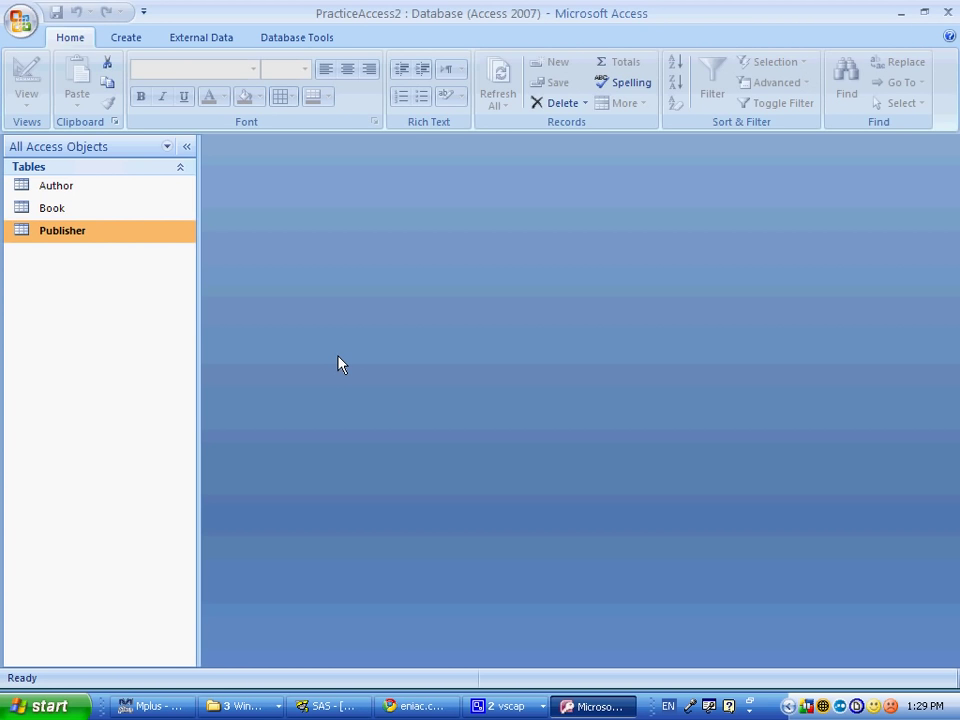
- Switch to the exam PDF in Chrome and read the relationship and Create a Report instructions in sections 3 and 4
{"action": "key", "text": "alt+Tab"}
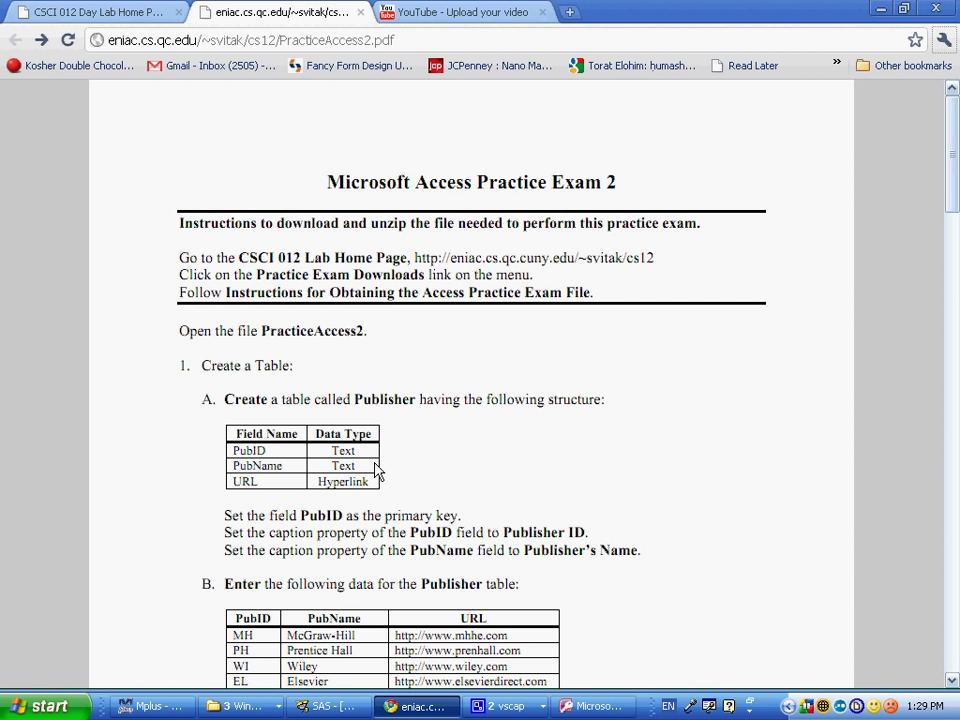
{"action": "scroll", "coordinate": [377, 470], "scroll_direction": "down", "scroll_amount": 5}
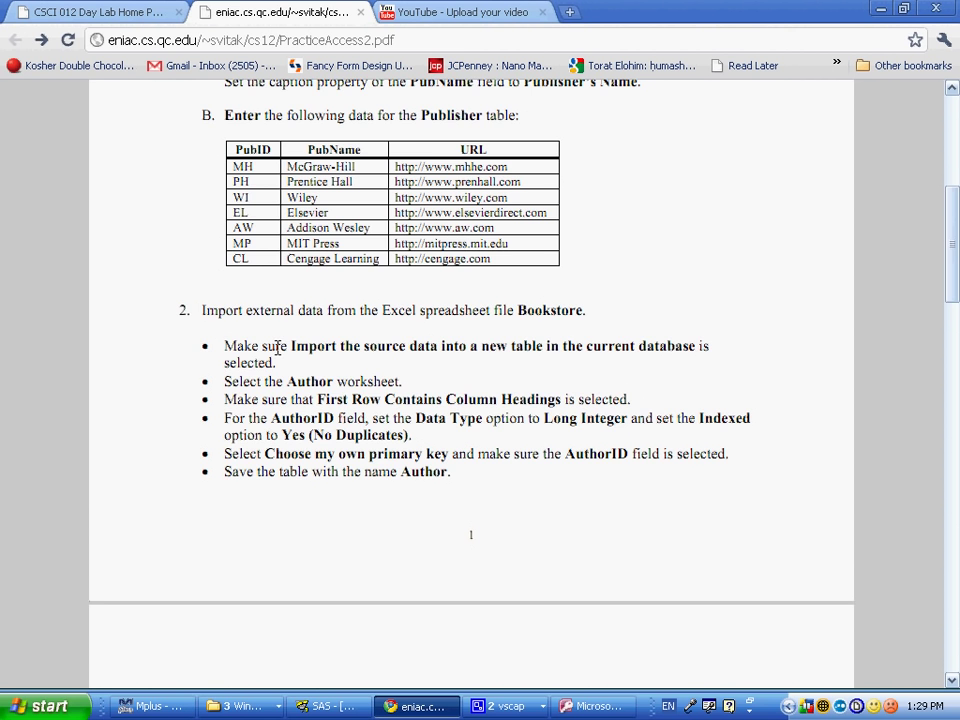
{"action": "scroll", "coordinate": [278, 345], "scroll_direction": "down", "scroll_amount": 1}
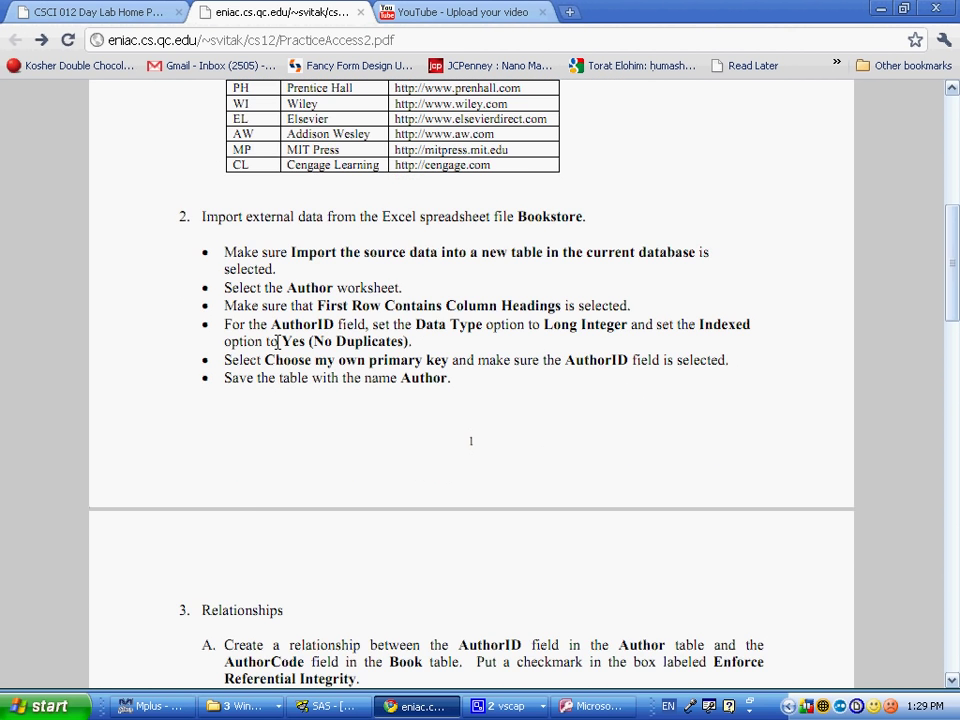
{"action": "scroll", "coordinate": [278, 341], "scroll_direction": "down", "scroll_amount": 4}
{"action": "scroll", "coordinate": [275, 340], "scroll_direction": "up", "scroll_amount": 4}
{"action": "scroll", "coordinate": [280, 357], "scroll_direction": "down", "scroll_amount": 5}
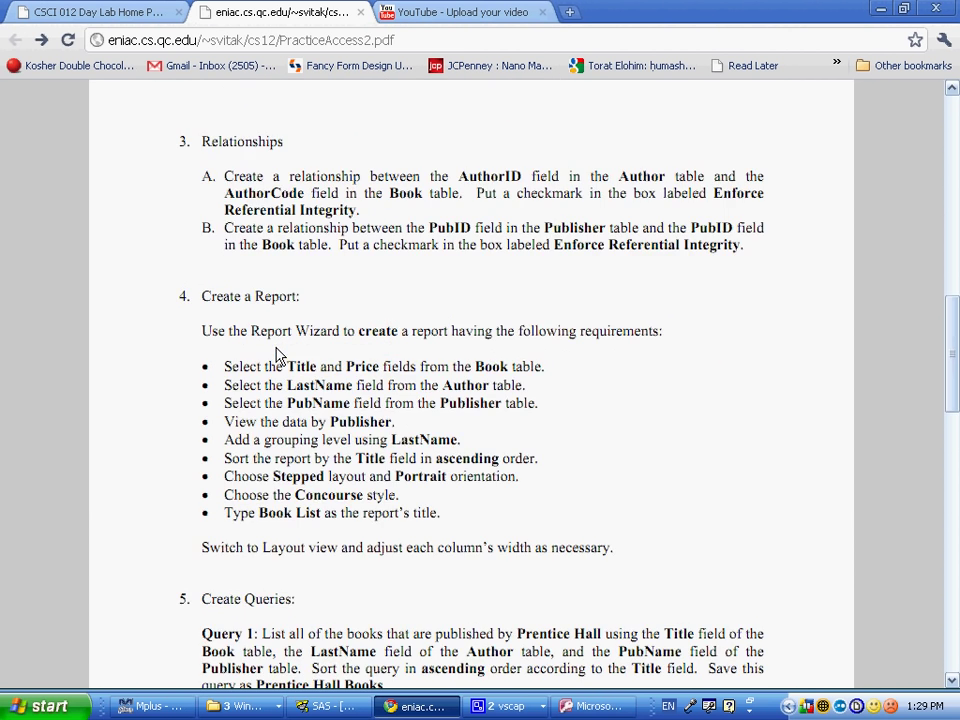
{"action": "scroll", "coordinate": [278, 355], "scroll_direction": "down", "scroll_amount": 2}
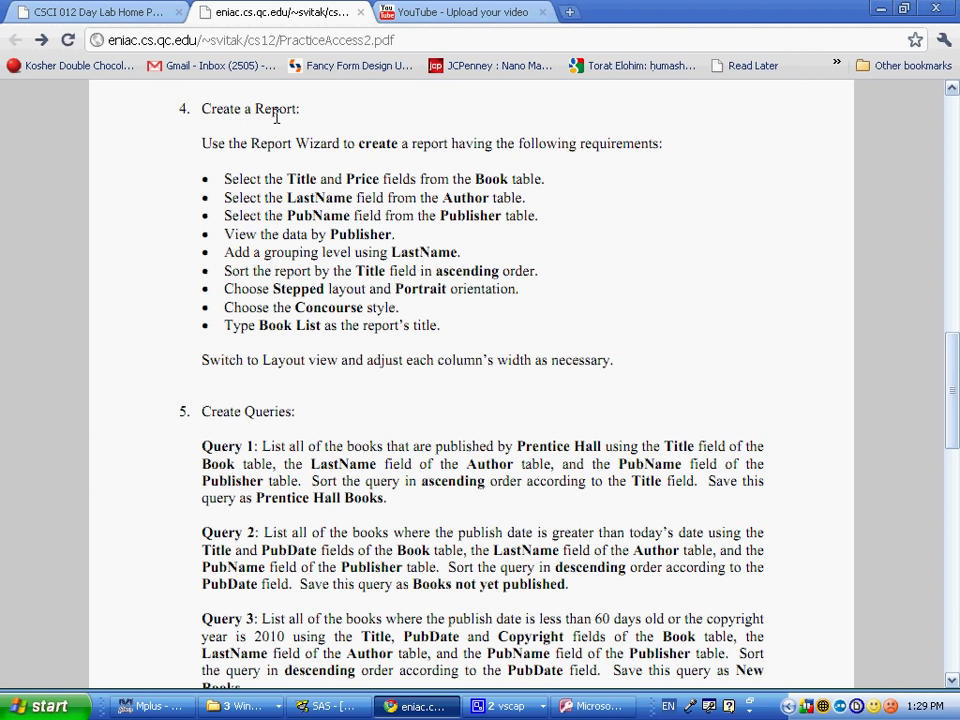
- Return to Access, start the Report Wizard and add the Title and Price fields from the Book table to the report
{"action": "key", "text": "alt+Tab"}
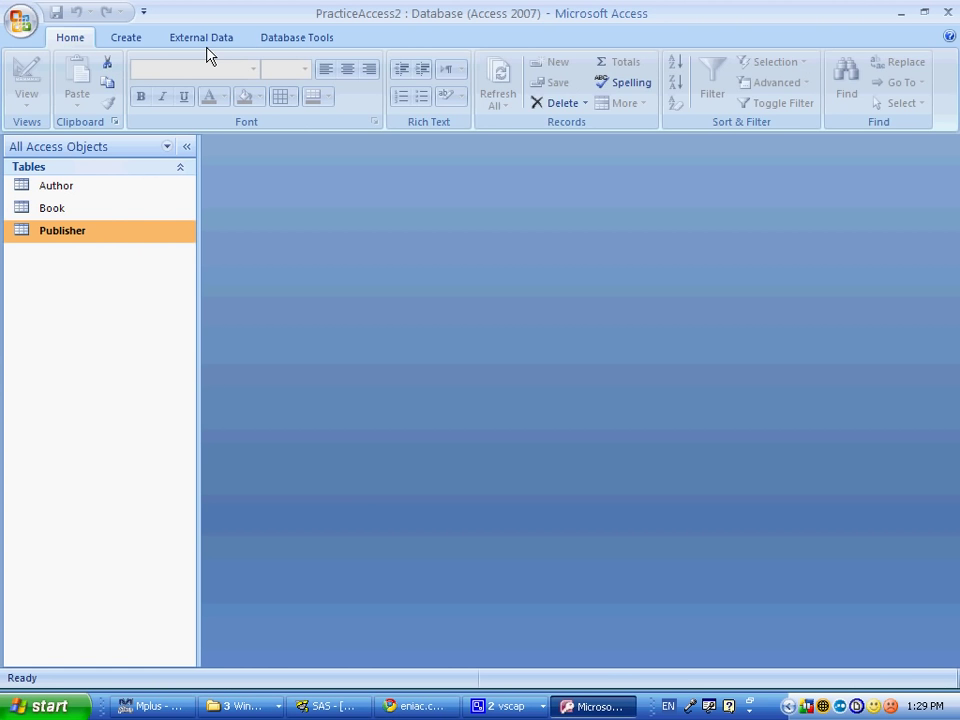
{"action": "left_click", "coordinate": [126, 37]}
{"action": "left_click", "coordinate": [590, 104]}
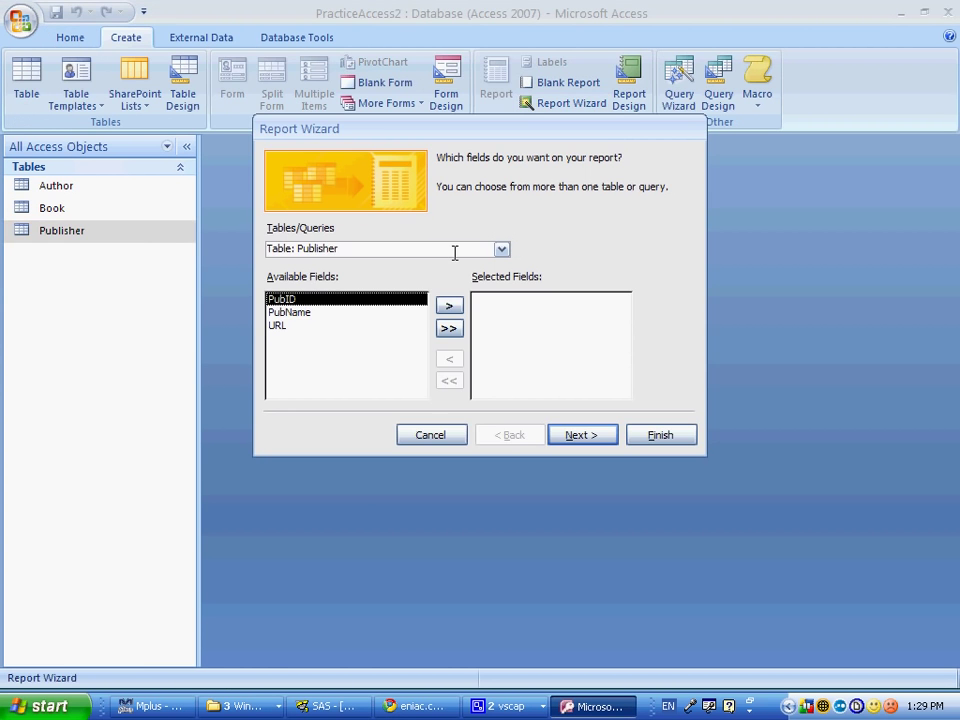
{"action": "key", "text": "alt+Tab"}
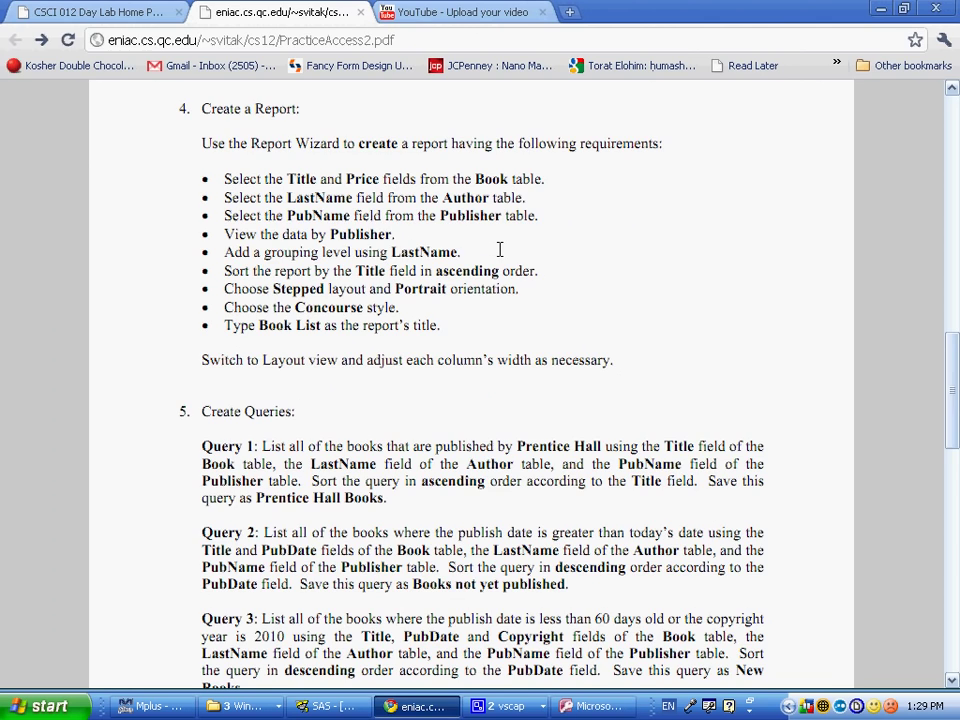
{"action": "key", "text": "alt+Tab"}
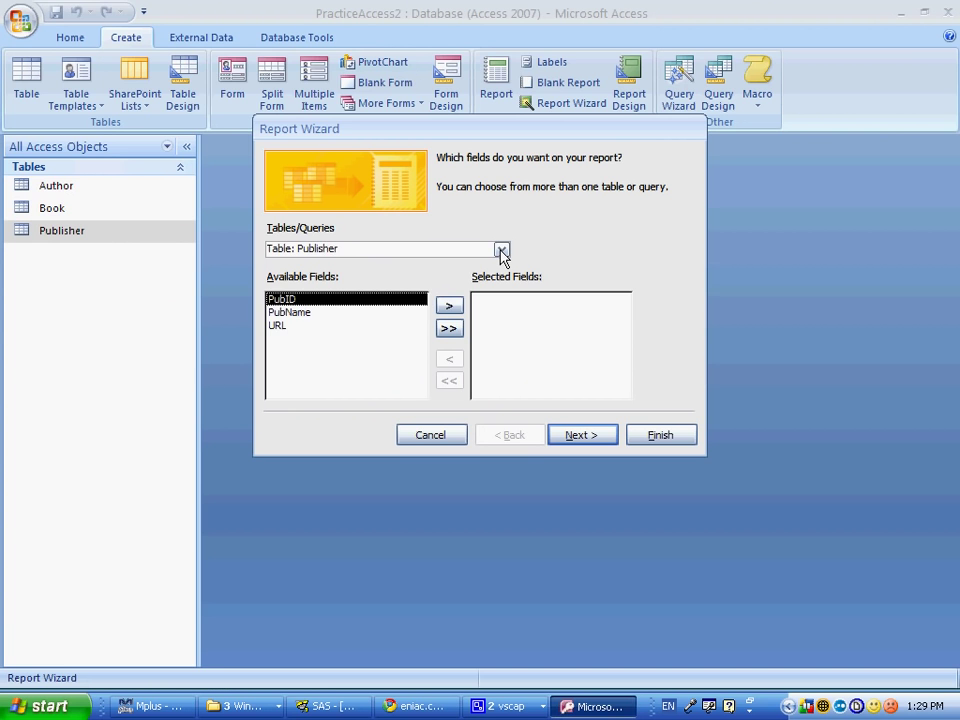
{"action": "left_click", "coordinate": [502, 249]}
{"action": "left_click", "coordinate": [418, 284]}
{"action": "key", "text": "alt+Tab"}
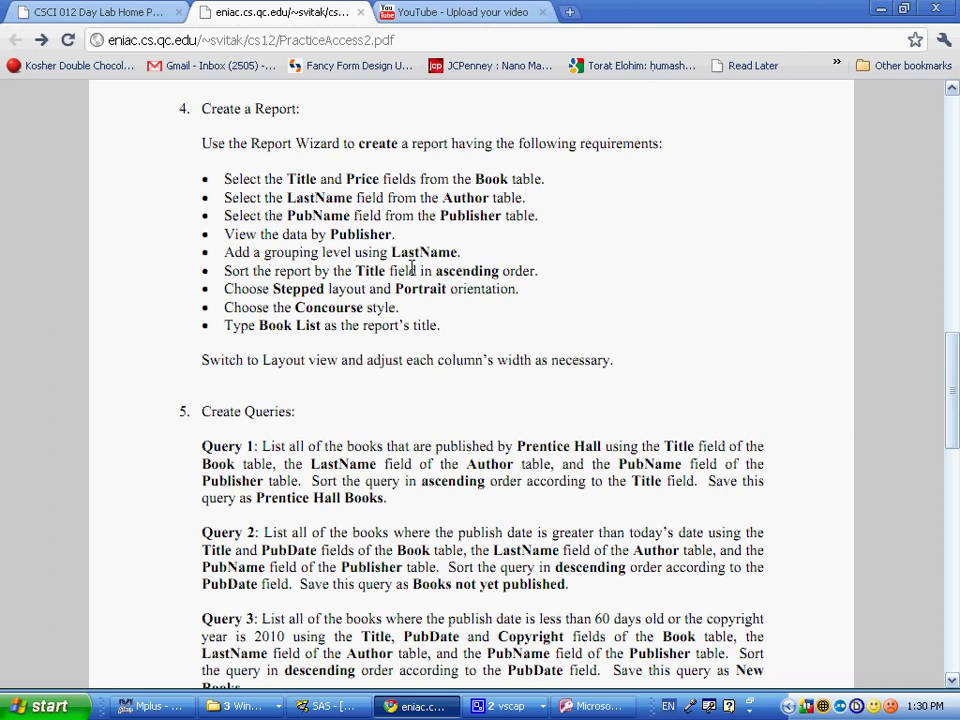
{"action": "key", "text": "alt+Tab"}
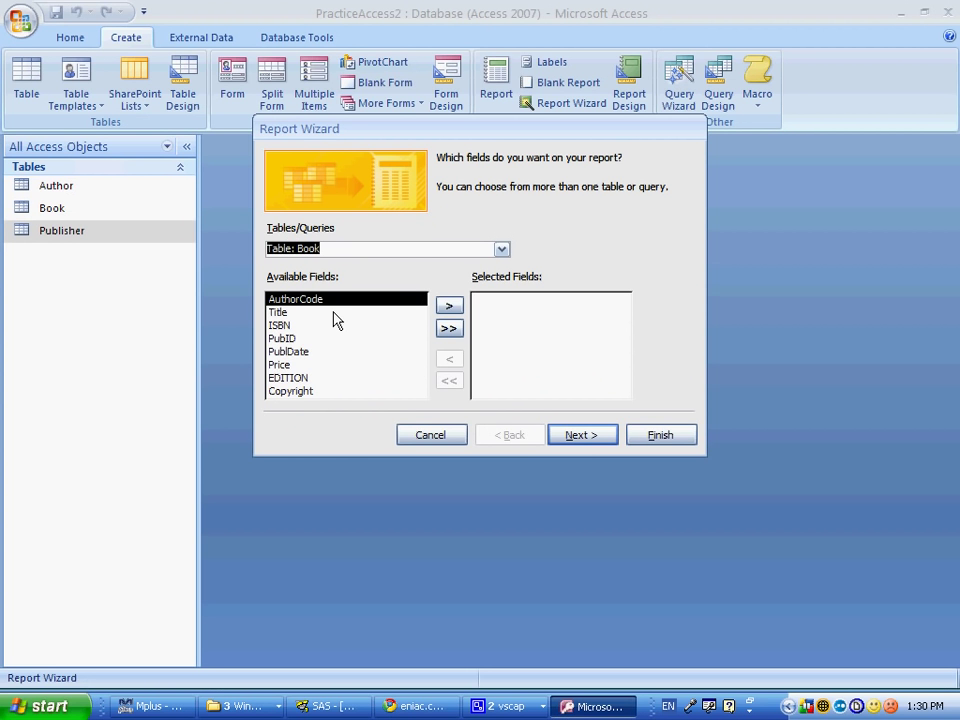
{"action": "double_click", "coordinate": [334, 312]}
{"action": "double_click", "coordinate": [313, 350]}
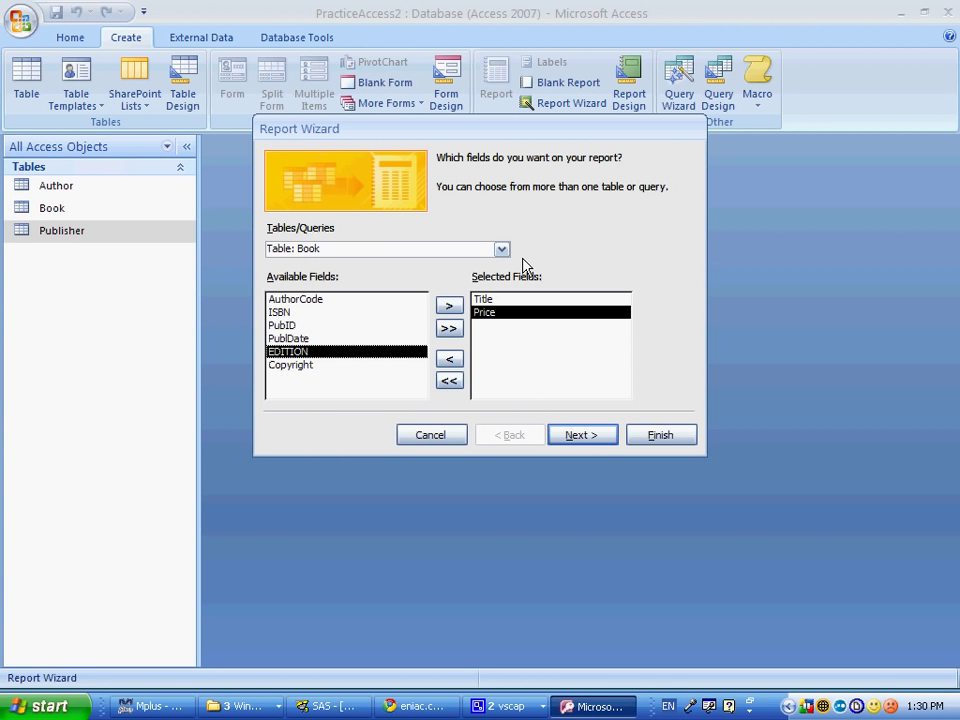
- Add the LastName field from the Author table to the report, as the exam instructions require
{"action": "key", "text": "alt+Tab"}
{"action": "key", "text": "alt+Tab"}
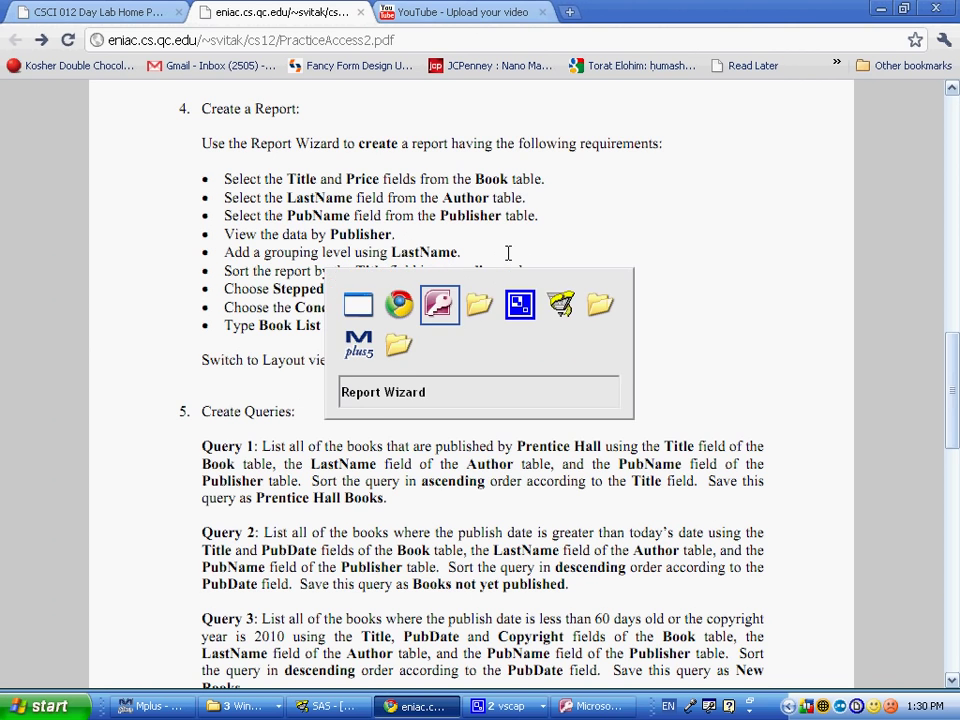
{"action": "left_click", "coordinate": [503, 250]}
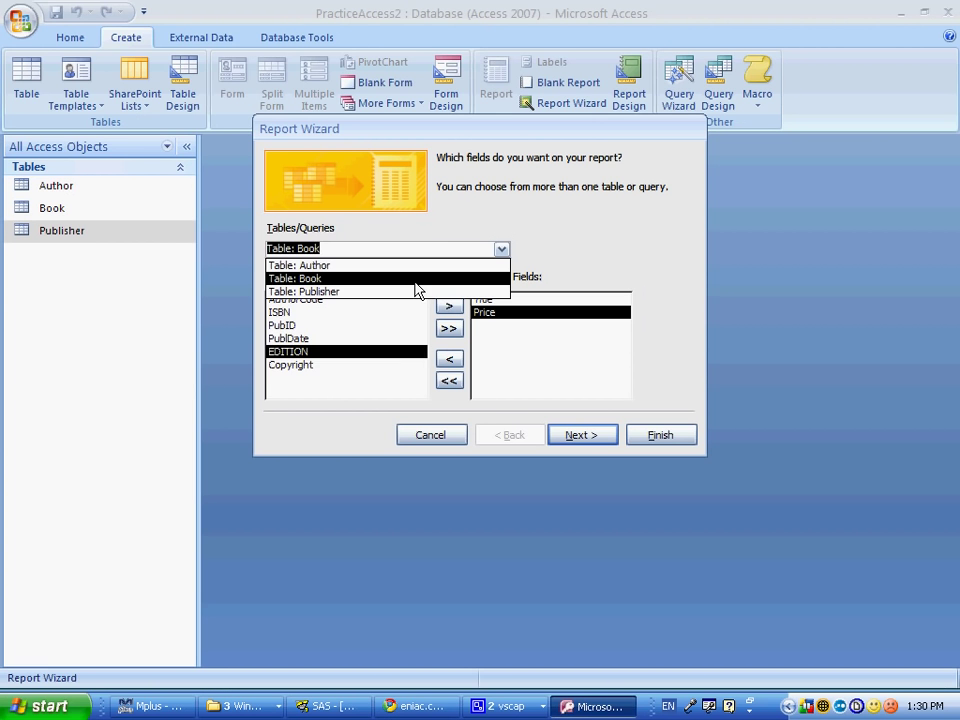
{"action": "left_click", "coordinate": [320, 265]}
{"action": "double_click", "coordinate": [309, 314]}
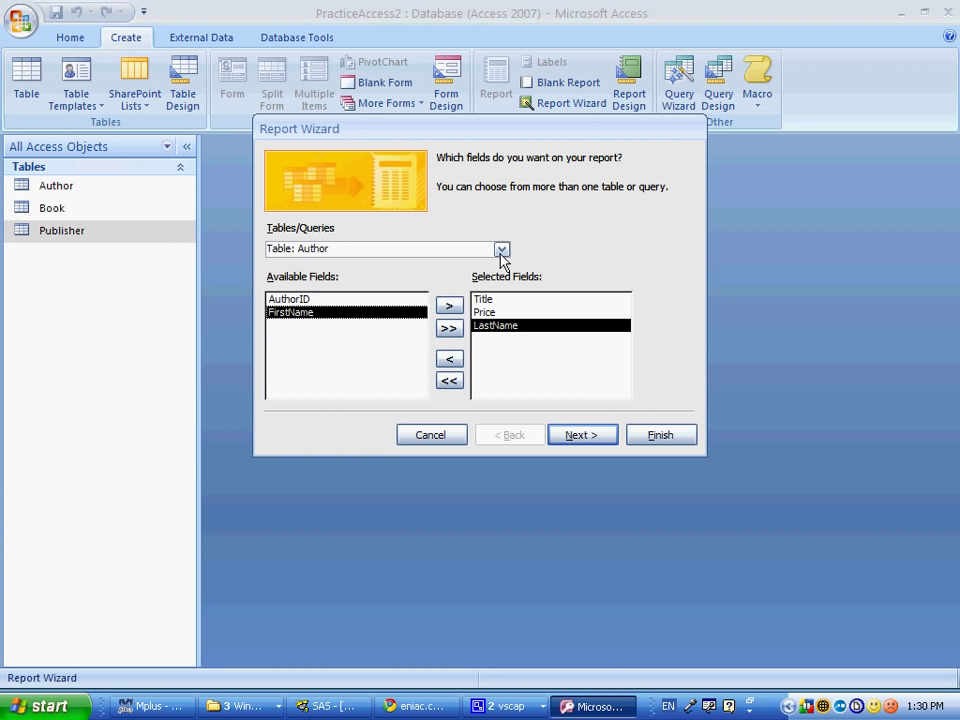
- Add the PubName field from the Publisher table to the report and finish the field selection
{"action": "left_click", "coordinate": [503, 250]}
{"action": "left_click", "coordinate": [371, 290]}
{"action": "left_click", "coordinate": [301, 314]}
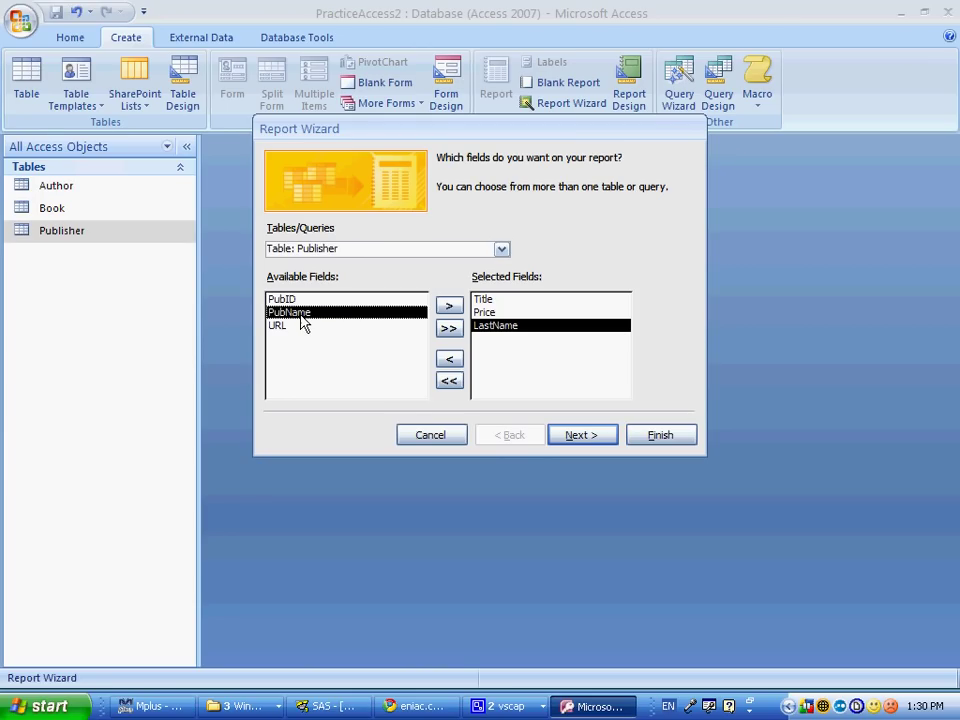
{"action": "double_click", "coordinate": [301, 316]}
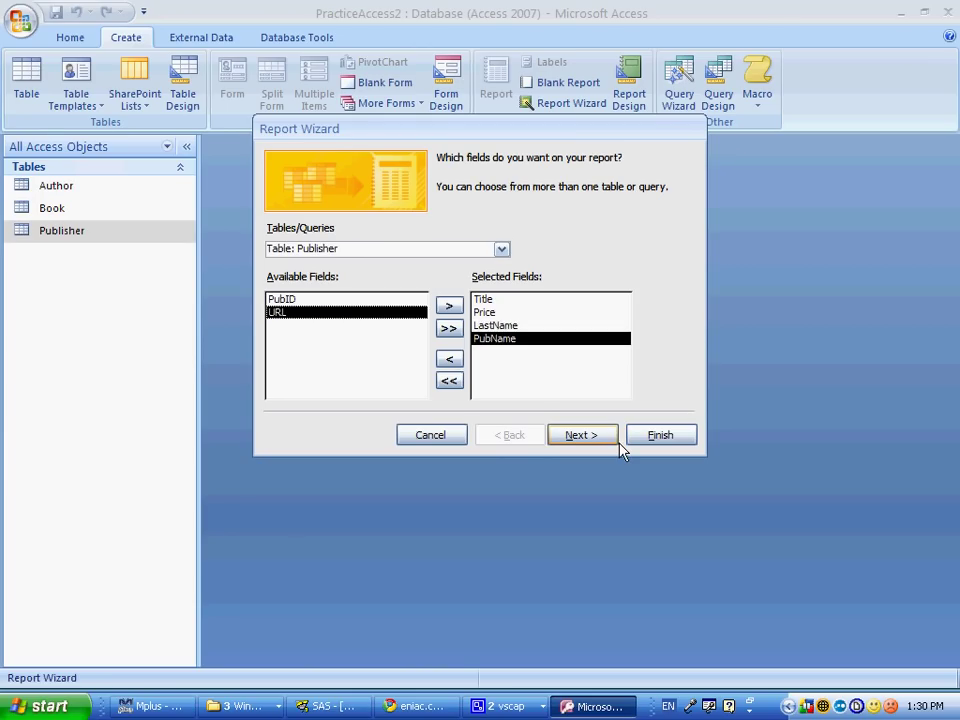
{"action": "left_click", "coordinate": [583, 435]}
- Check the exam PDF for the required data view and set the report to view the data by Publisher
{"action": "key", "text": "alt+Tab"}
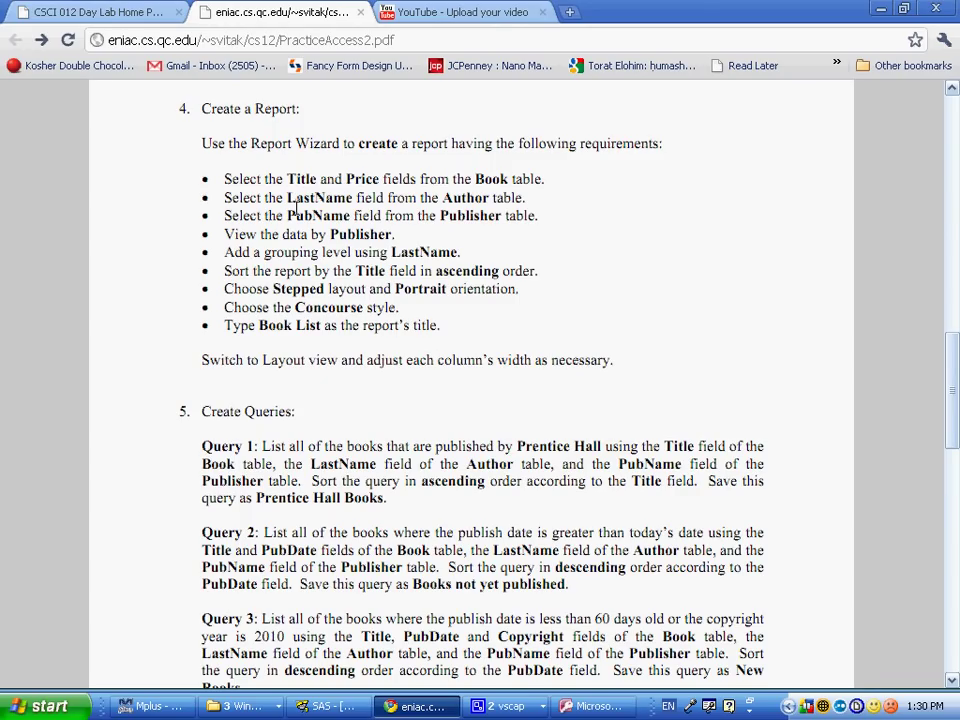
{"action": "left_click_drag", "start_coordinate": [244, 234], "coordinate": [395, 234]}
{"action": "key", "text": "alt+Tab"}
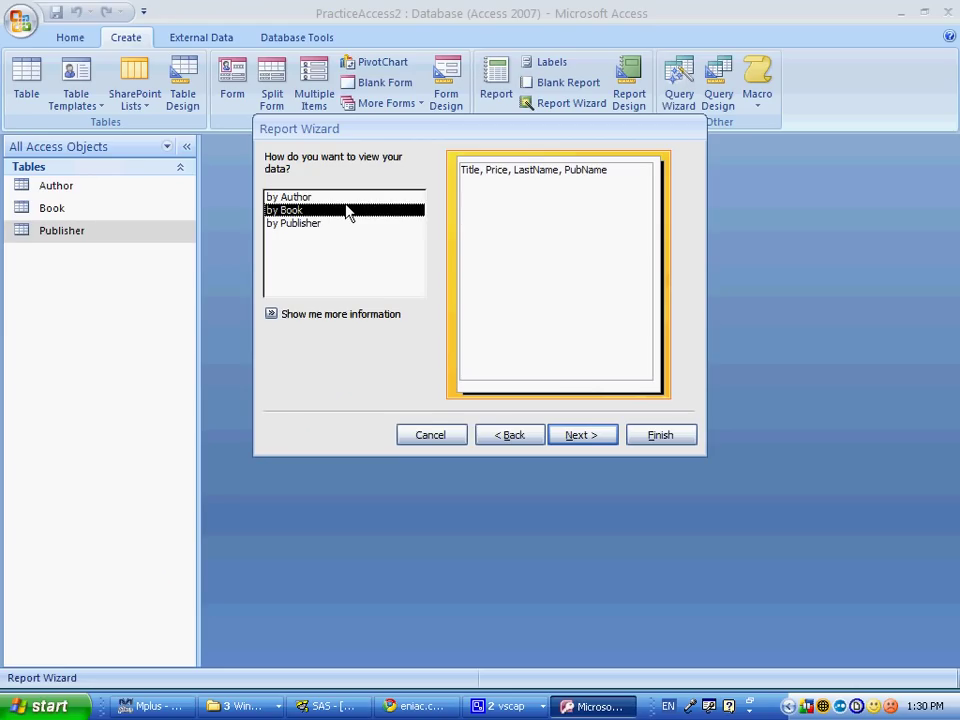
{"action": "left_click", "coordinate": [305, 225]}
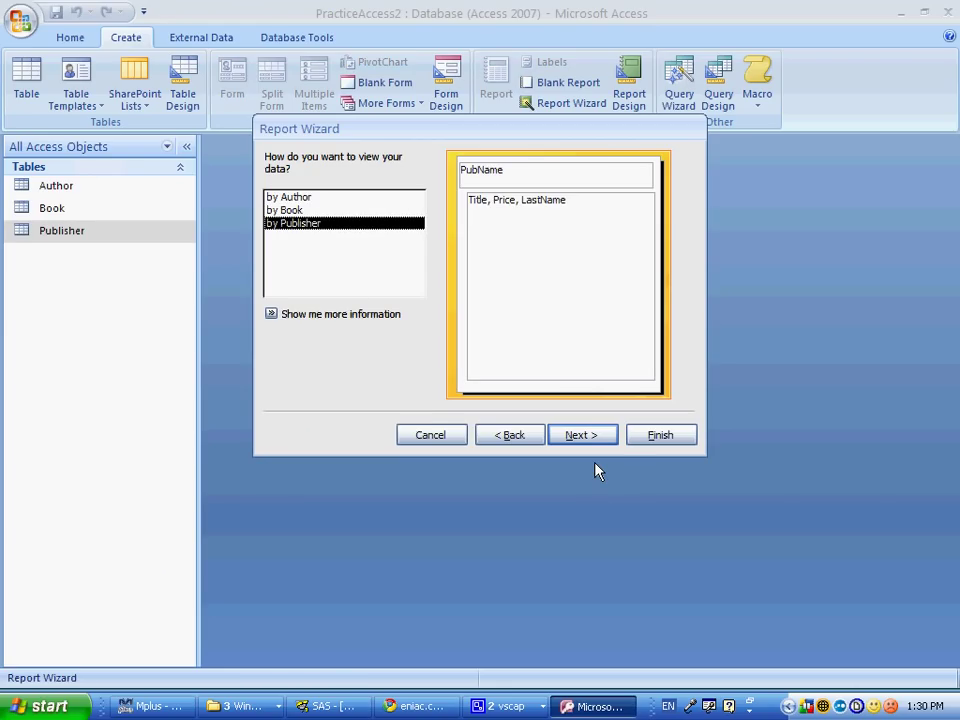
- Check the exam PDF for the grouping requirement and add LastName as a grouping level in the report
{"action": "key", "text": "alt+Tab"}
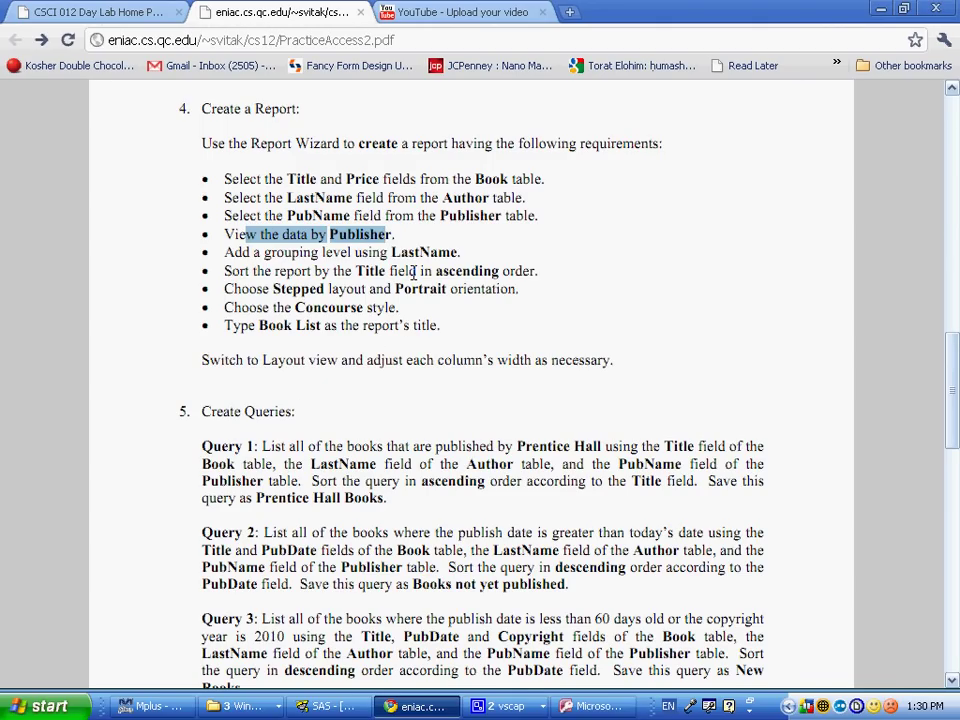
{"action": "key", "text": "alt+Tab"}
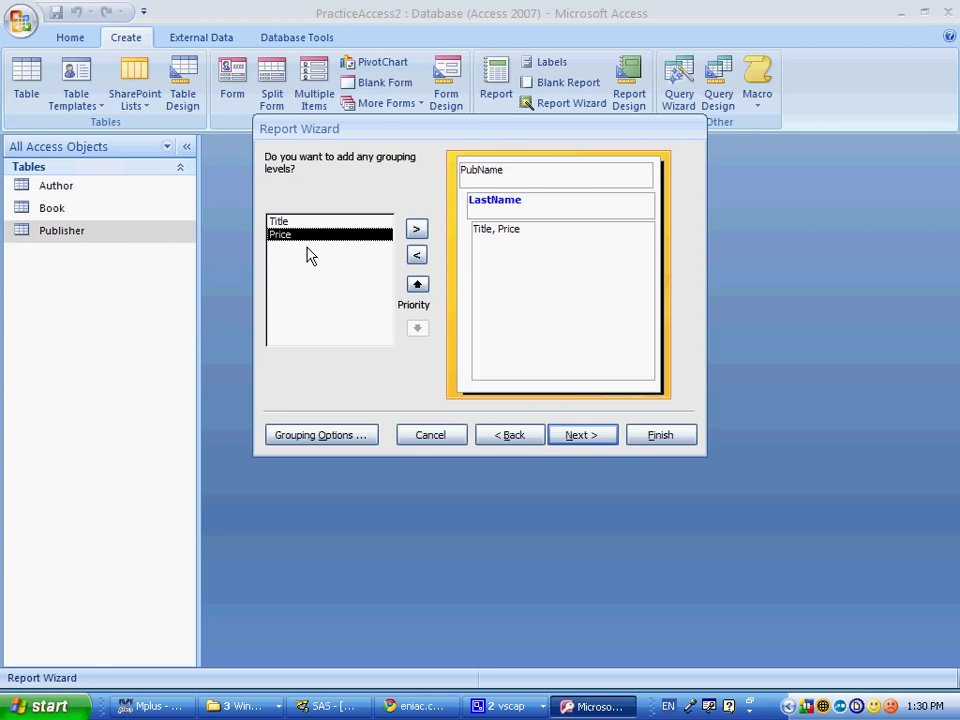
{"action": "left_click", "coordinate": [590, 434]}
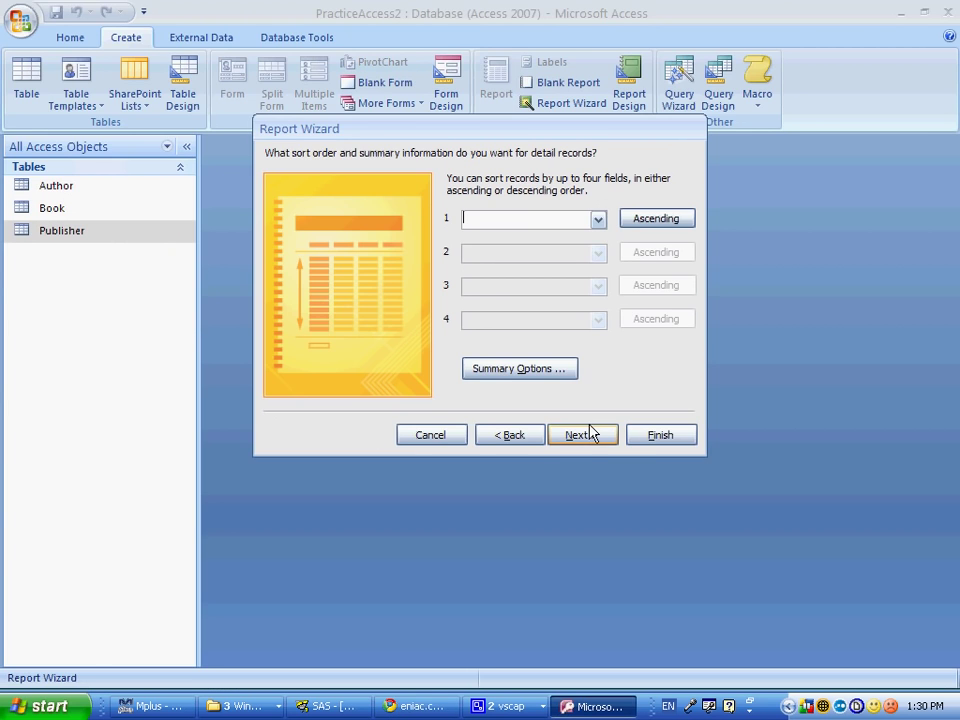
- Sort the report's detail records by Title in ascending order and continue to the layout options
{"action": "key", "text": "alt+Tab"}
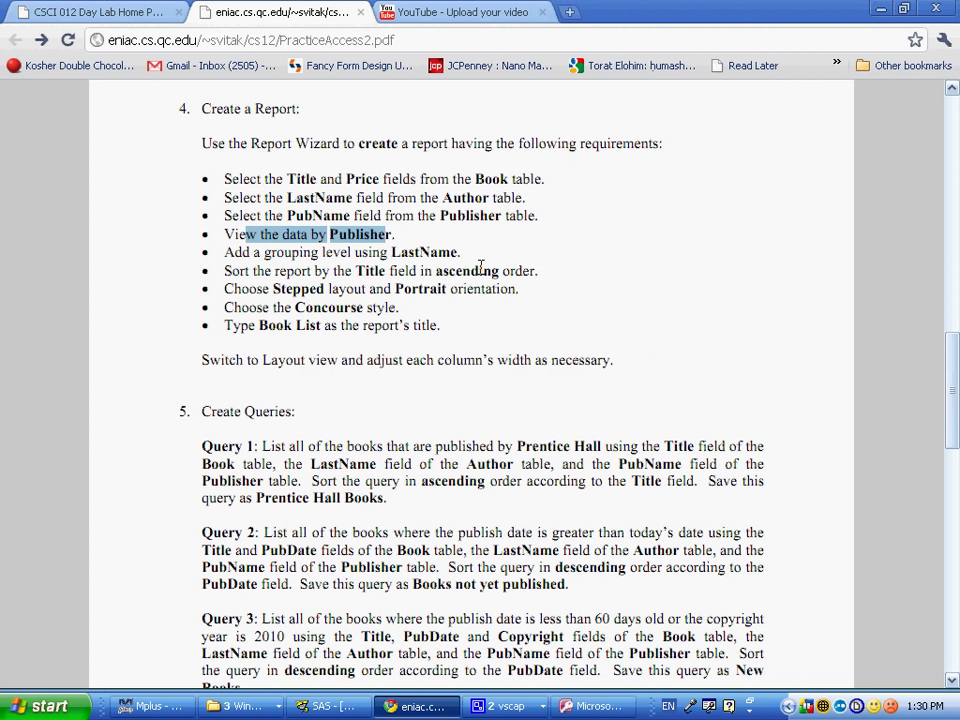
{"action": "key", "text": "alt+Tab"}
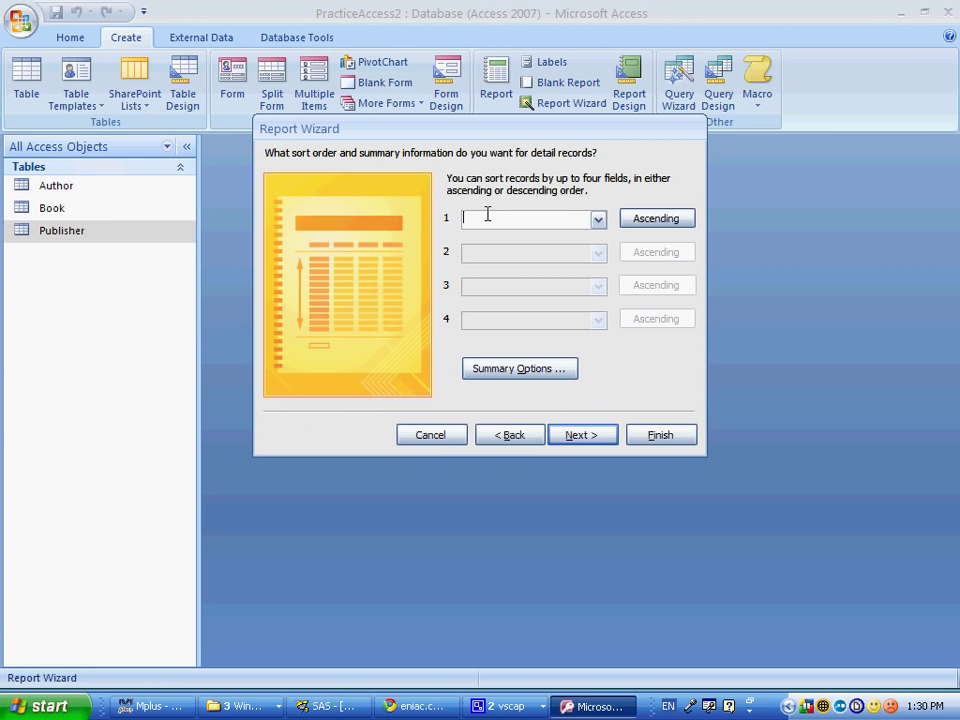
{"action": "left_click", "coordinate": [487, 214]}
{"action": "left_click", "coordinate": [531, 250]}
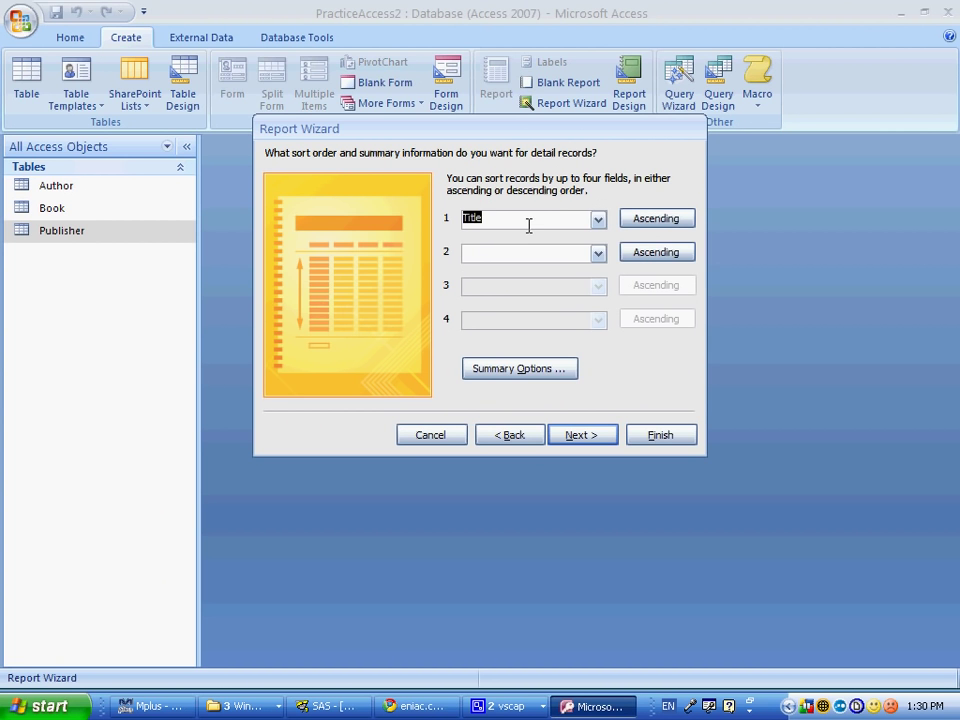
{"action": "key", "text": "alt+Tab"}
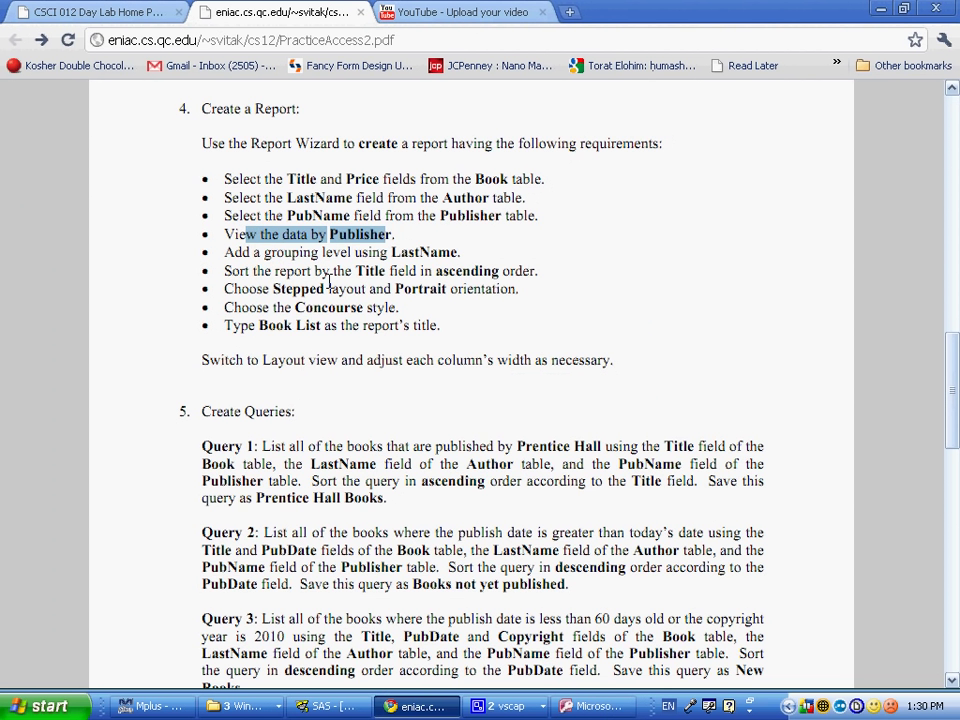
{"action": "key", "text": "alt+Tab"}
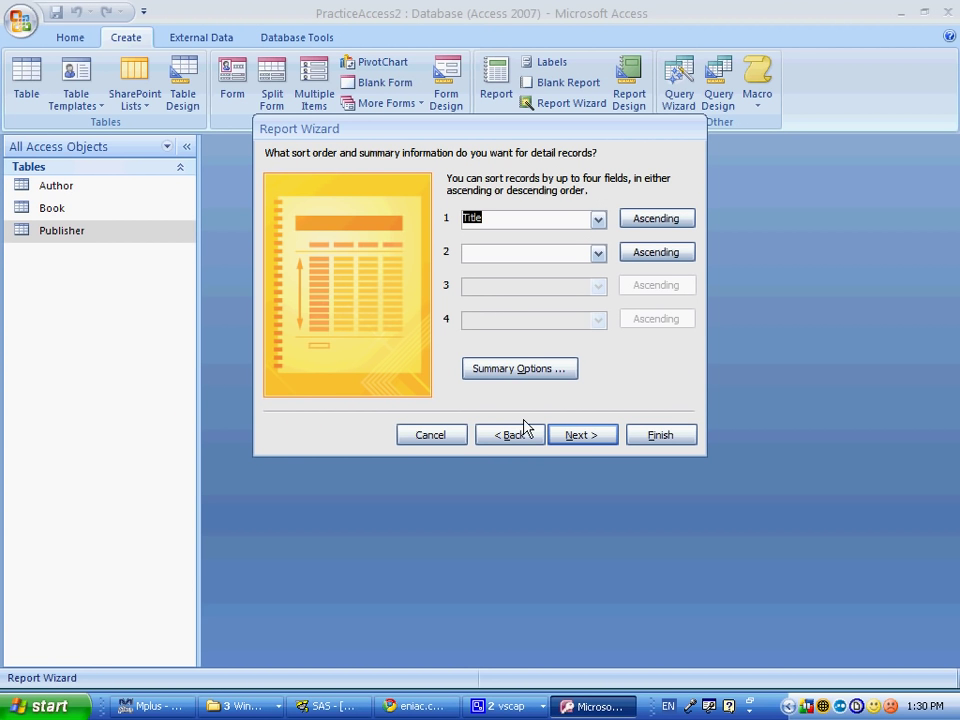
{"action": "left_click", "coordinate": [585, 436]}
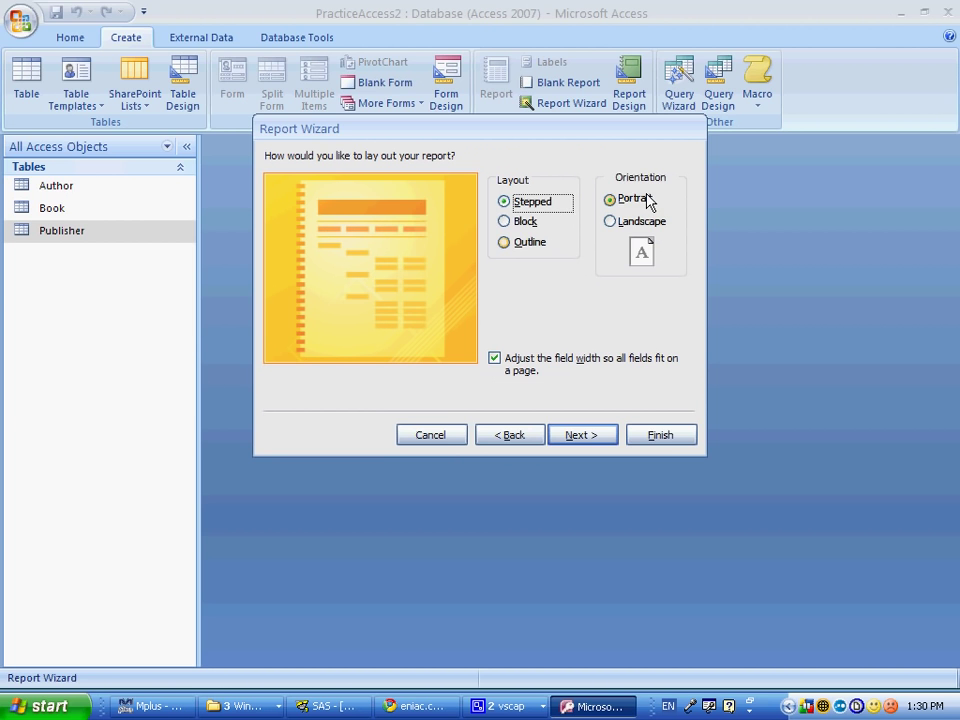
- Check the exam PDF for the layout requirements, keep Stepped layout with Portrait orientation, and choose the Concourse style for the report
{"action": "key", "text": "alt+Tab"}
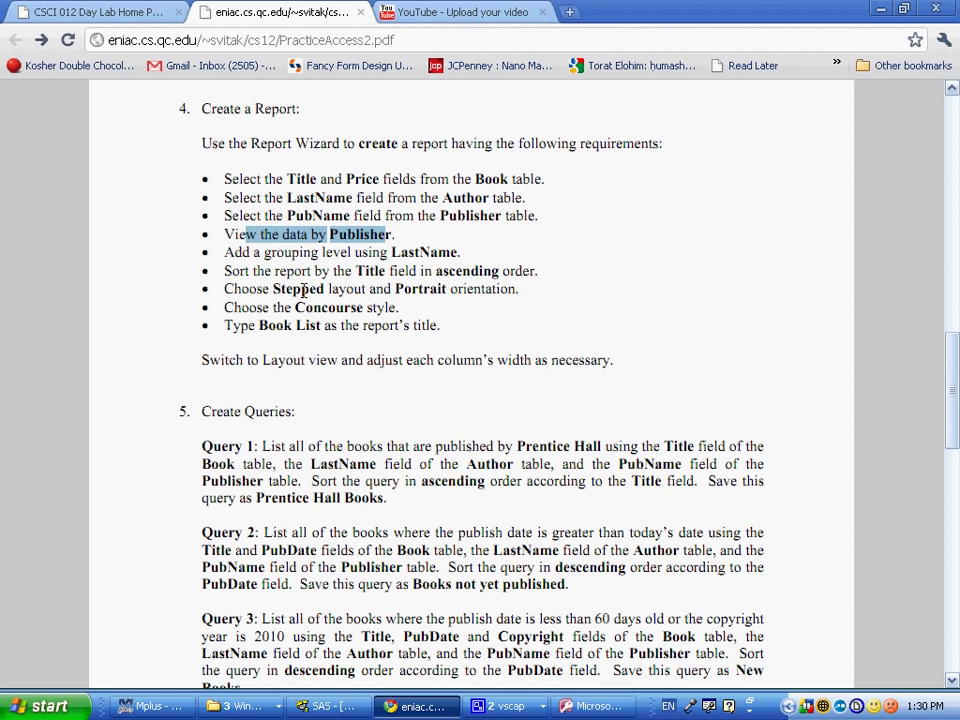
{"action": "left_click_drag", "start_coordinate": [273, 289], "coordinate": [341, 287]}
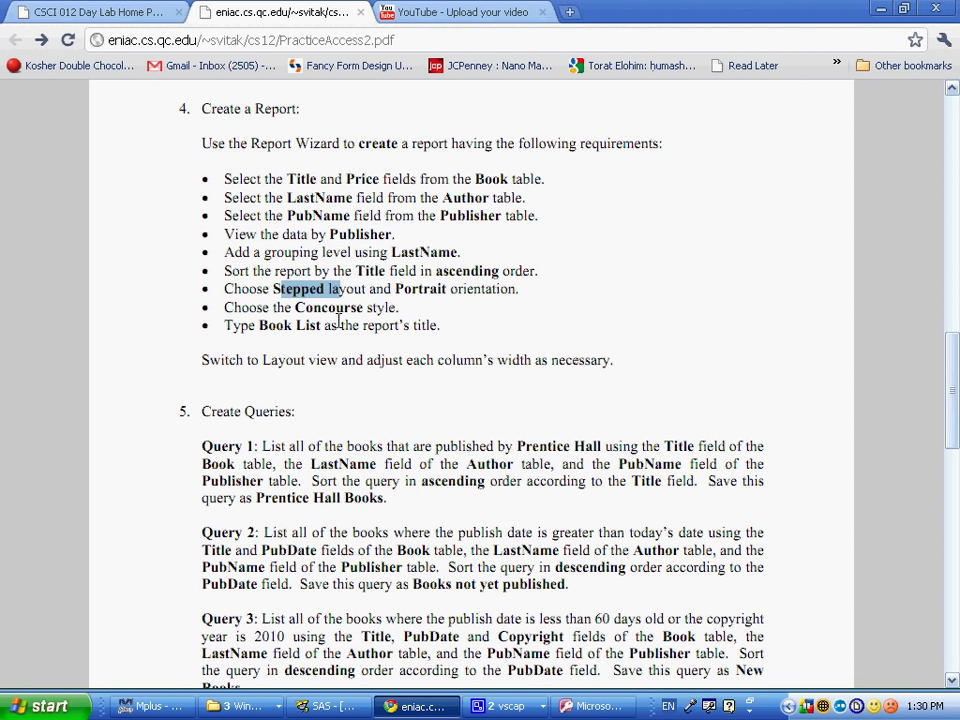
{"action": "key", "text": "alt+Tab"}
{"action": "left_click", "coordinate": [573, 436]}
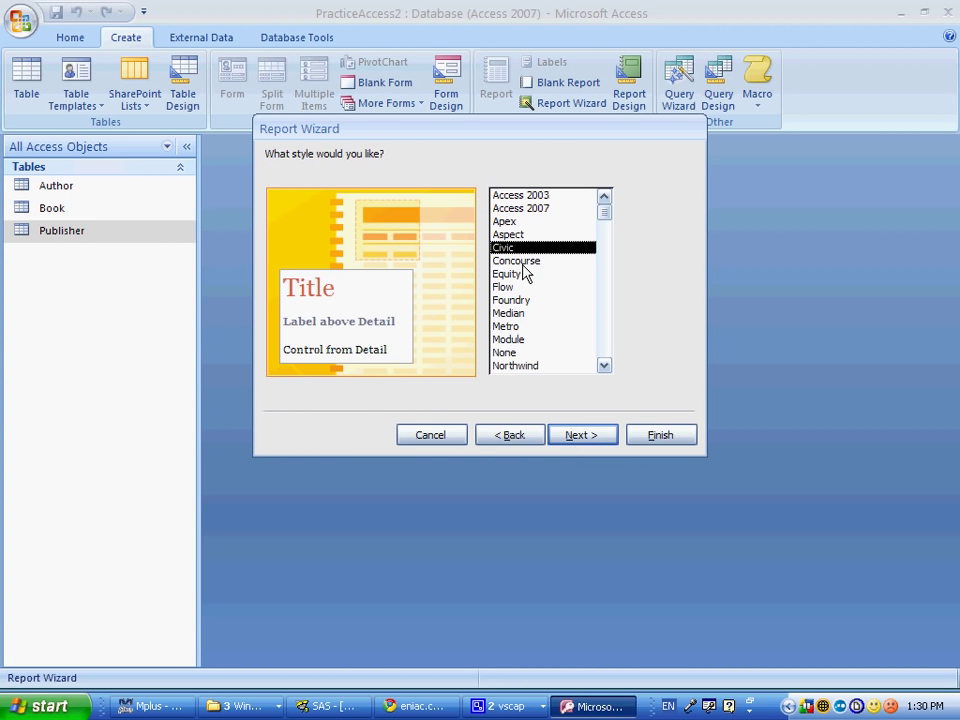
{"action": "left_click", "coordinate": [568, 438]}
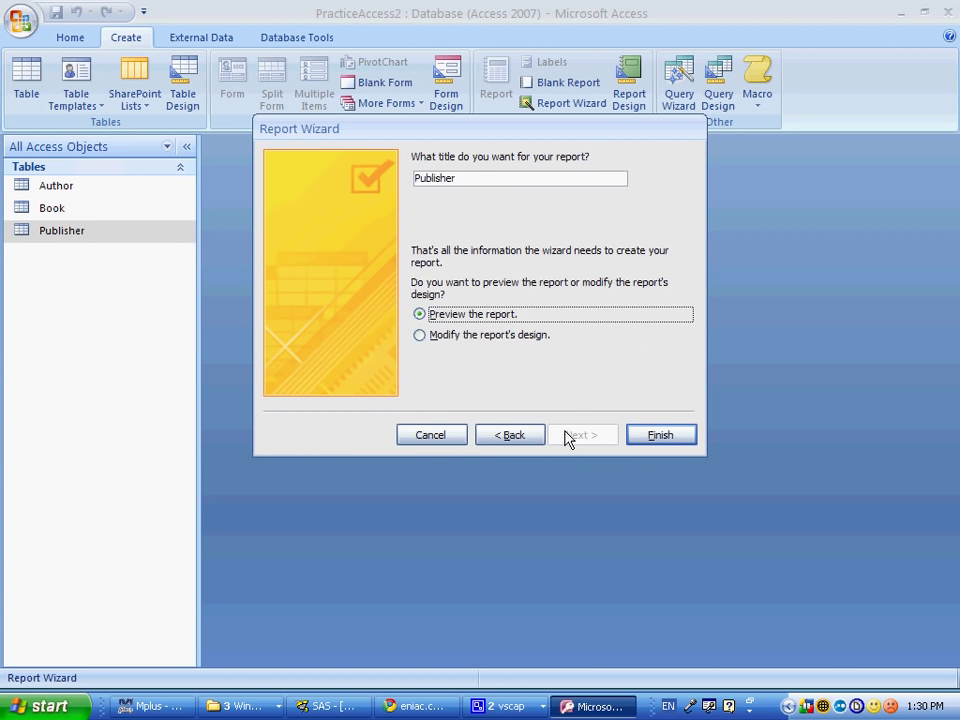
- Title the report Book List, check the title against the exam PDF, and finish the wizard with the report preview
{"action": "double_click", "coordinate": [443, 180]}
{"action": "type", "text": "Bo"}
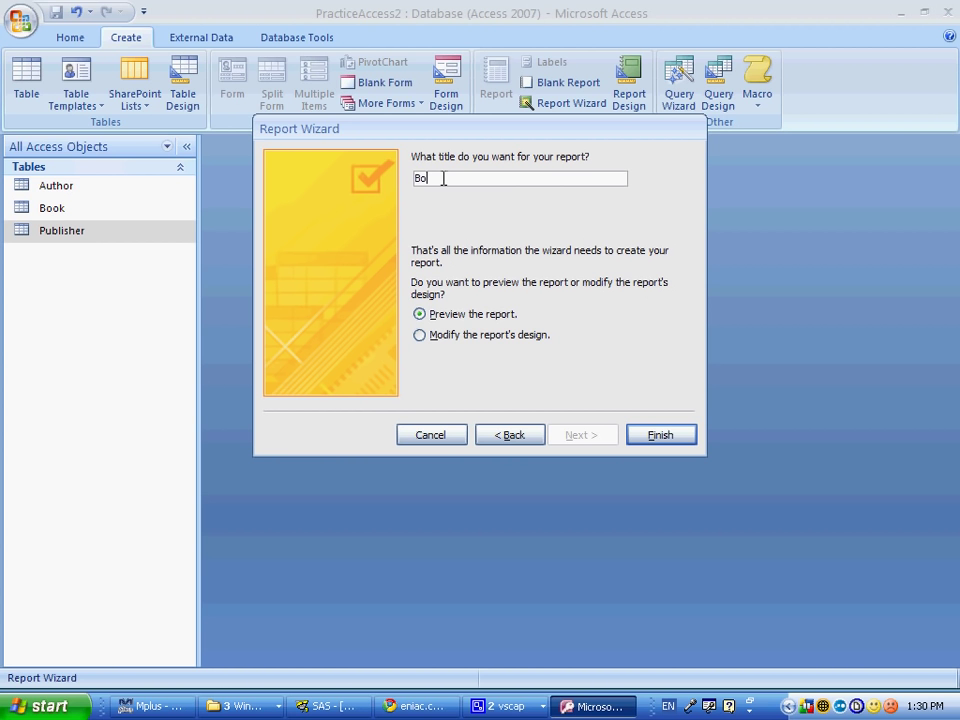
{"action": "type", "text": "ok List"}
{"action": "key", "text": "alt+Tab"}
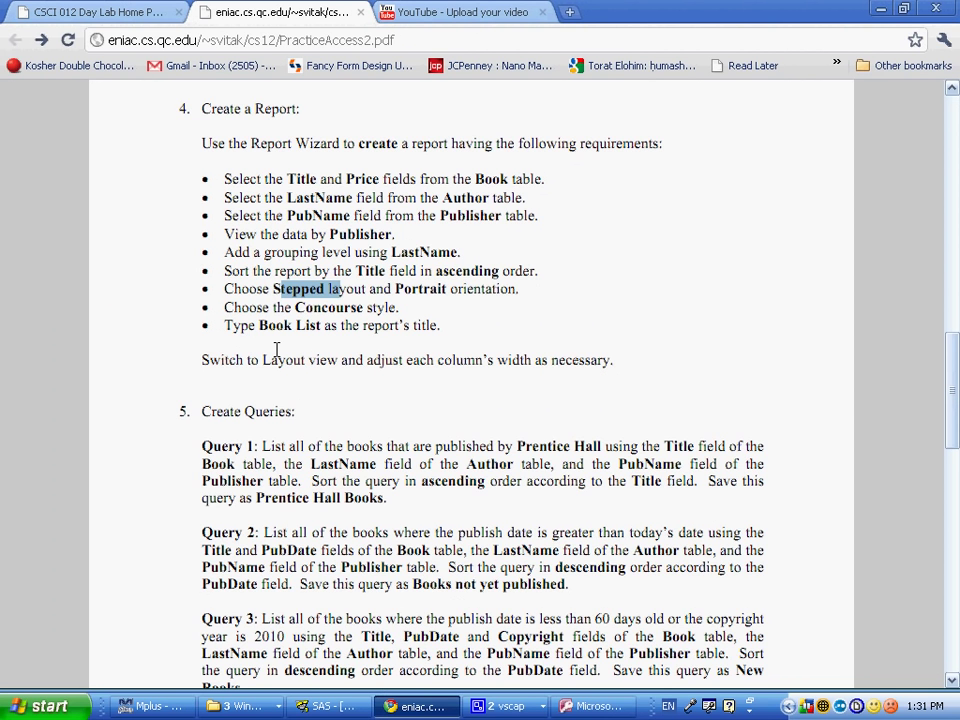
{"action": "key", "text": "alt+Tab"}
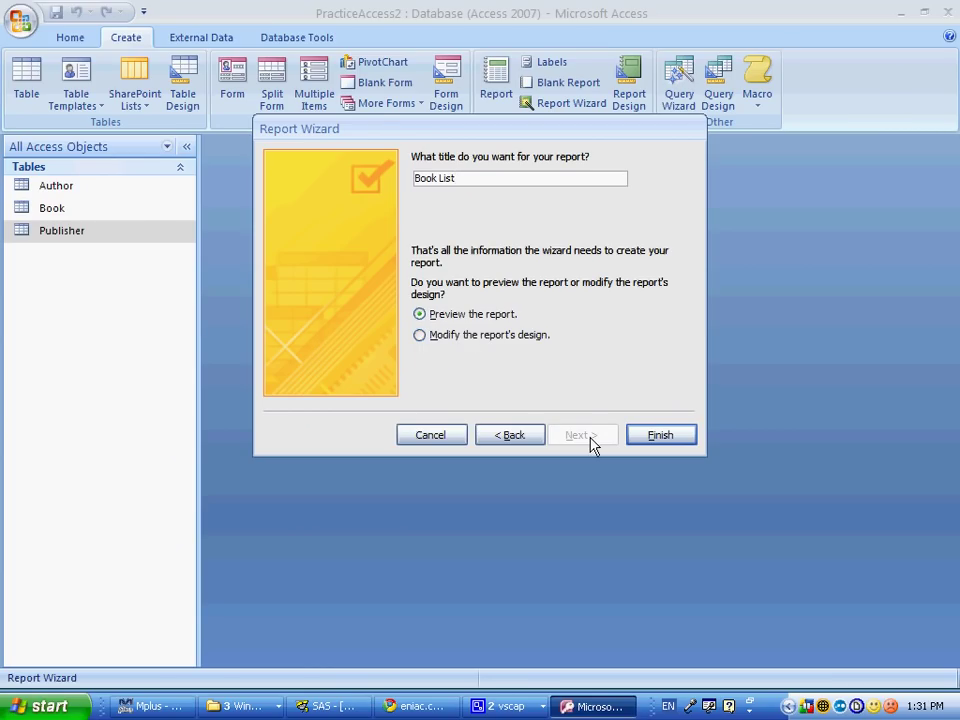
{"action": "left_click", "coordinate": [652, 435]}
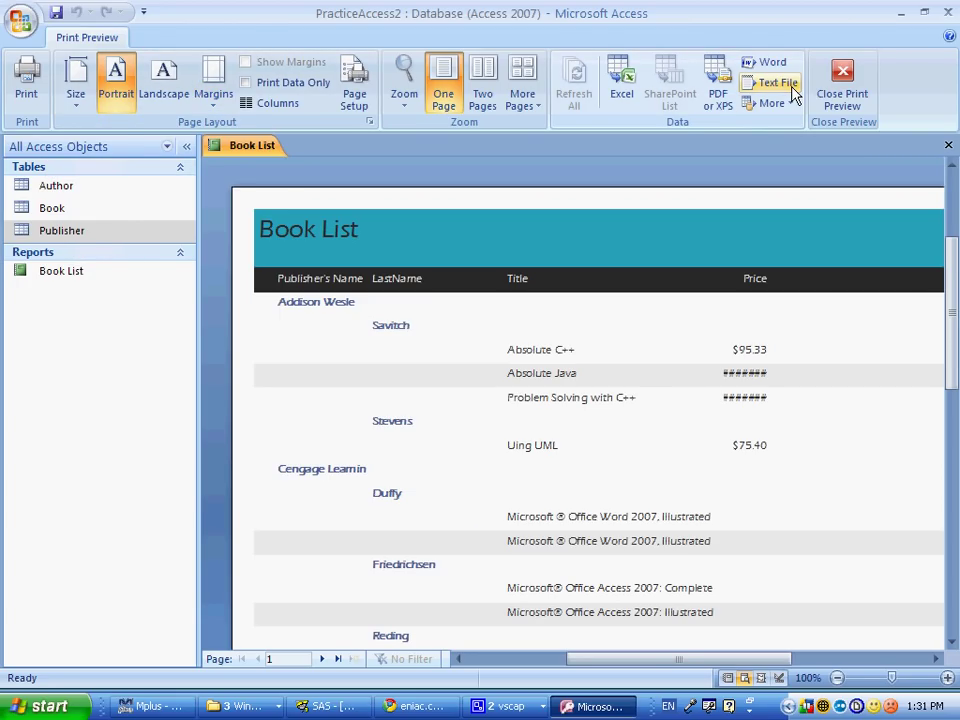
- Leave the print preview, switch the Book List report to Layout View, and close the field list
{"action": "left_click", "coordinate": [842, 85]}
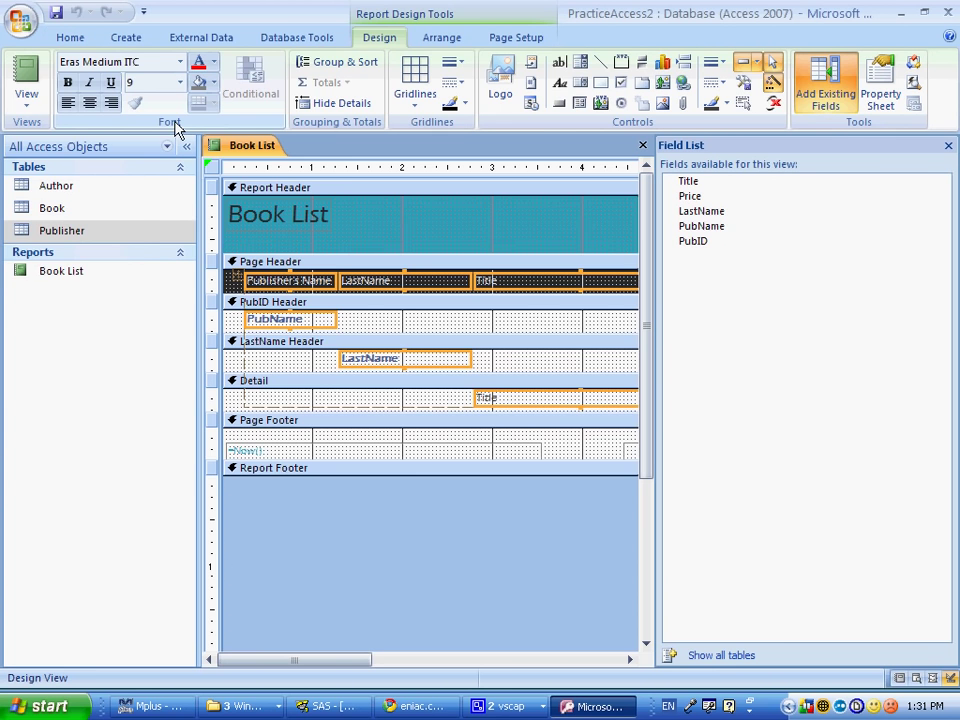
{"action": "left_click", "coordinate": [27, 100]}
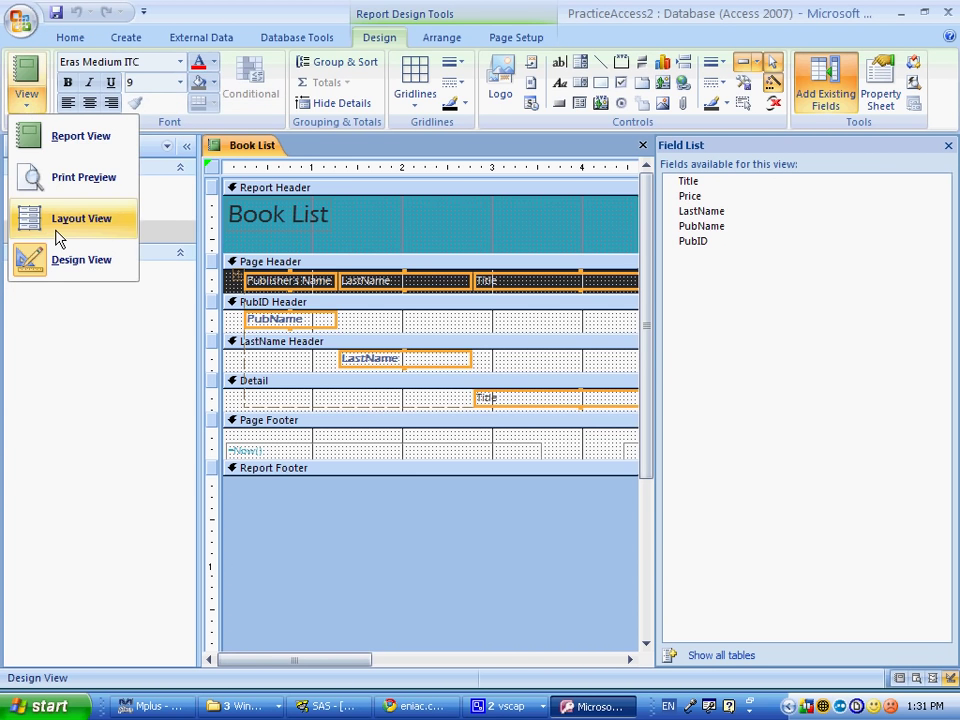
{"action": "left_click", "coordinate": [80, 219]}
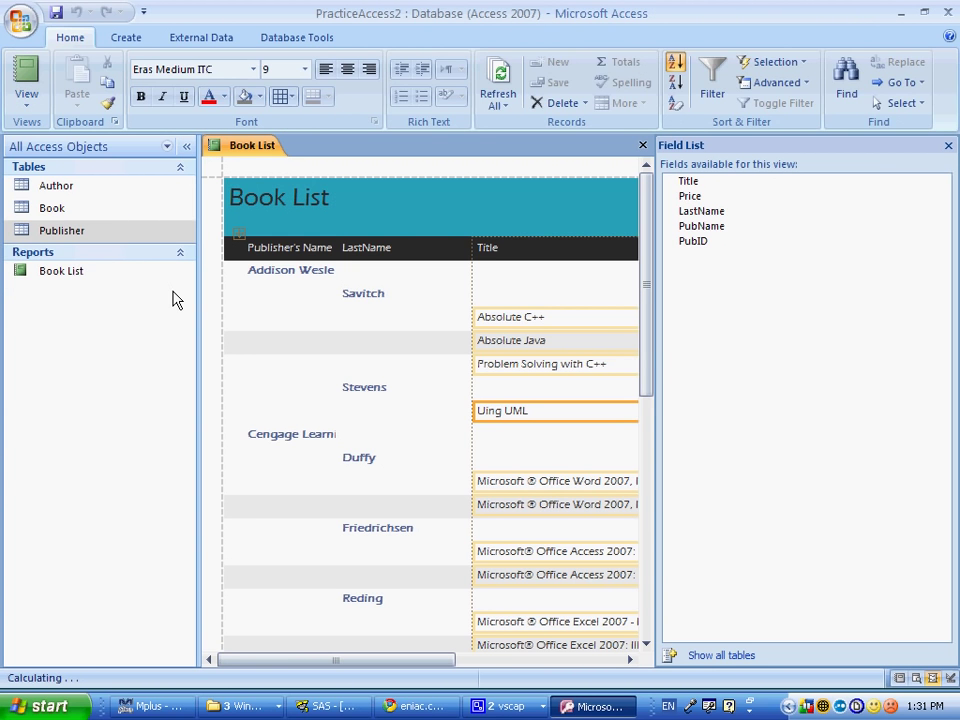
{"action": "left_click", "coordinate": [948, 146]}
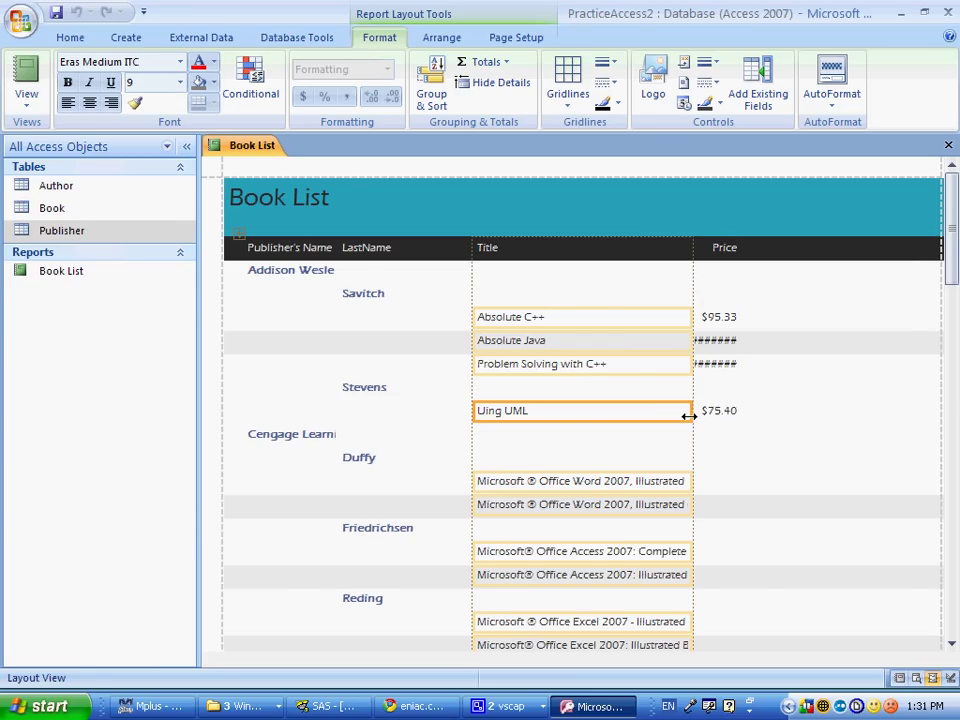
- Widen the Title and Price columns of the Book List report and check their values through to the report's end
{"action": "left_click_drag", "start_coordinate": [689, 416], "coordinate": [749, 419]}
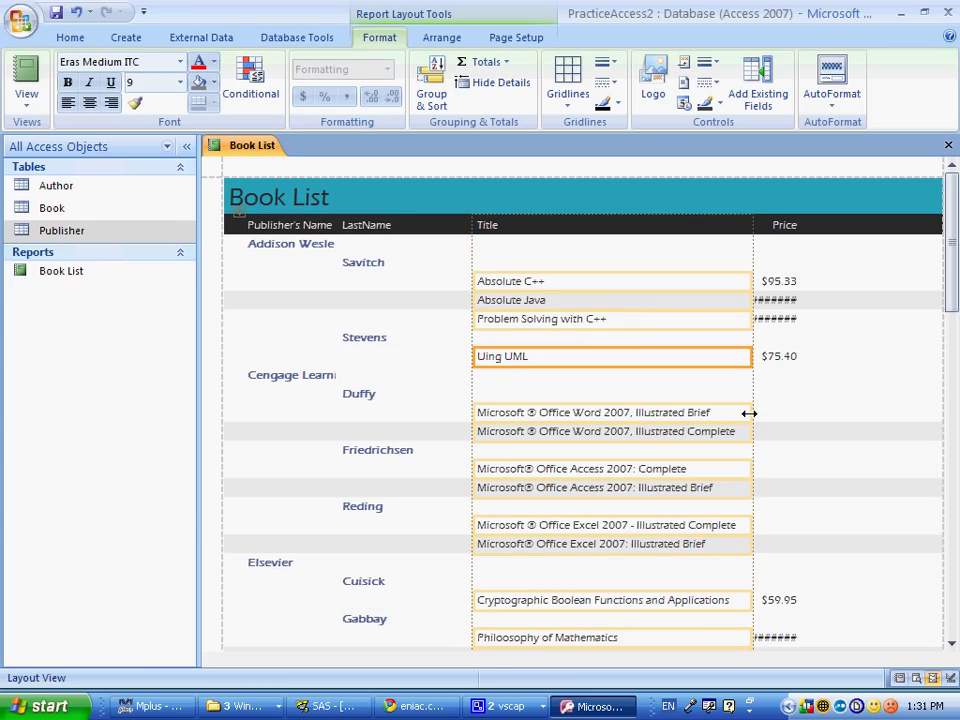
{"action": "left_click", "coordinate": [799, 301]}
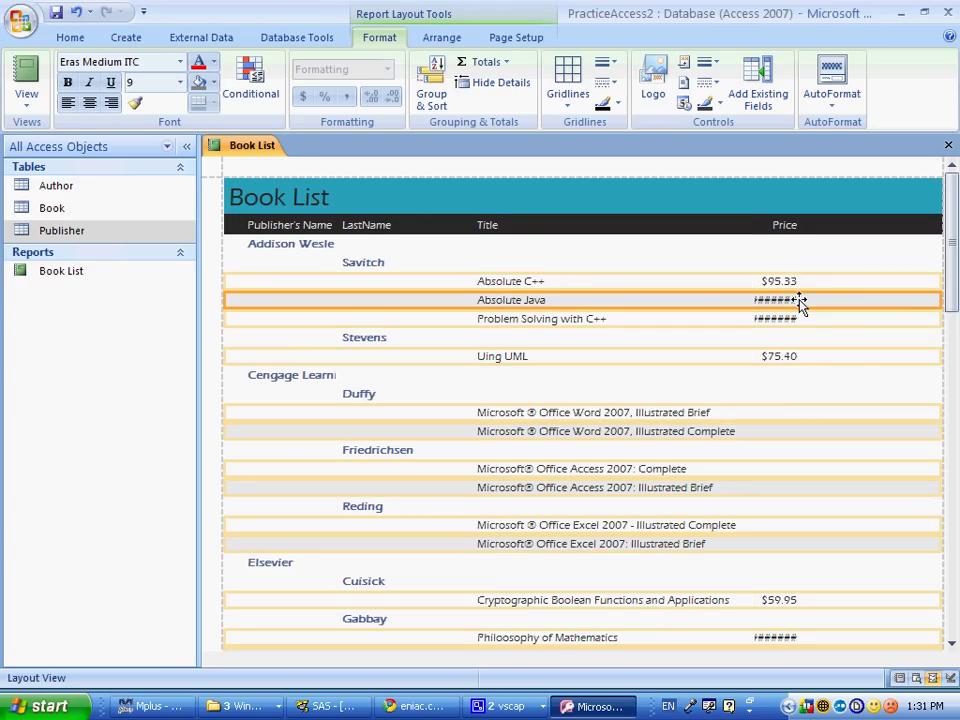
{"action": "left_click", "coordinate": [800, 300]}
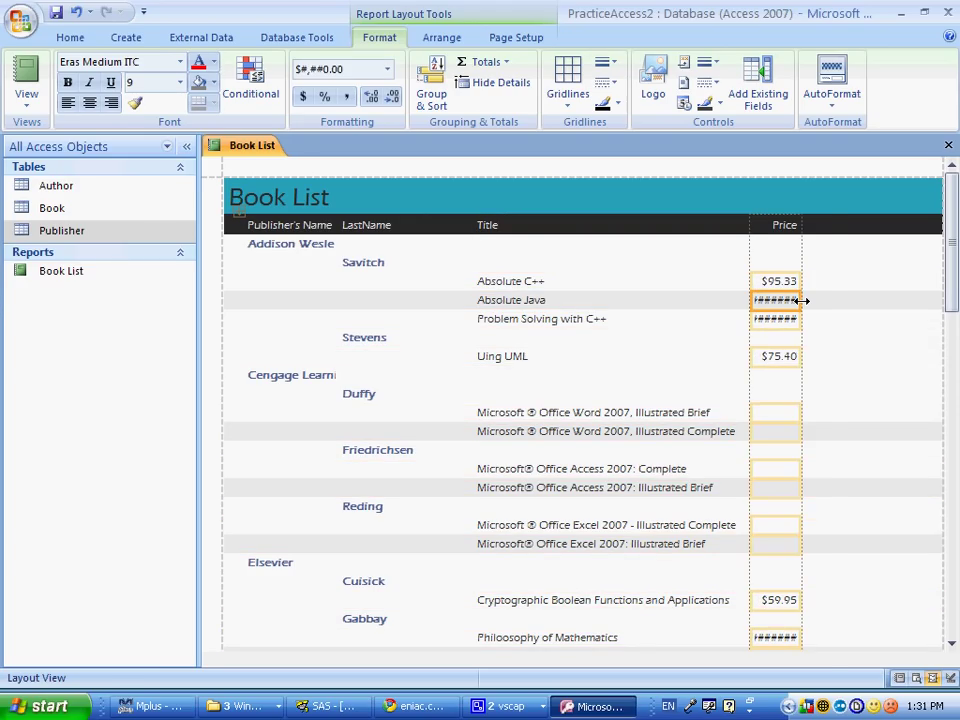
{"action": "left_click_drag", "start_coordinate": [803, 300], "coordinate": [828, 299]}
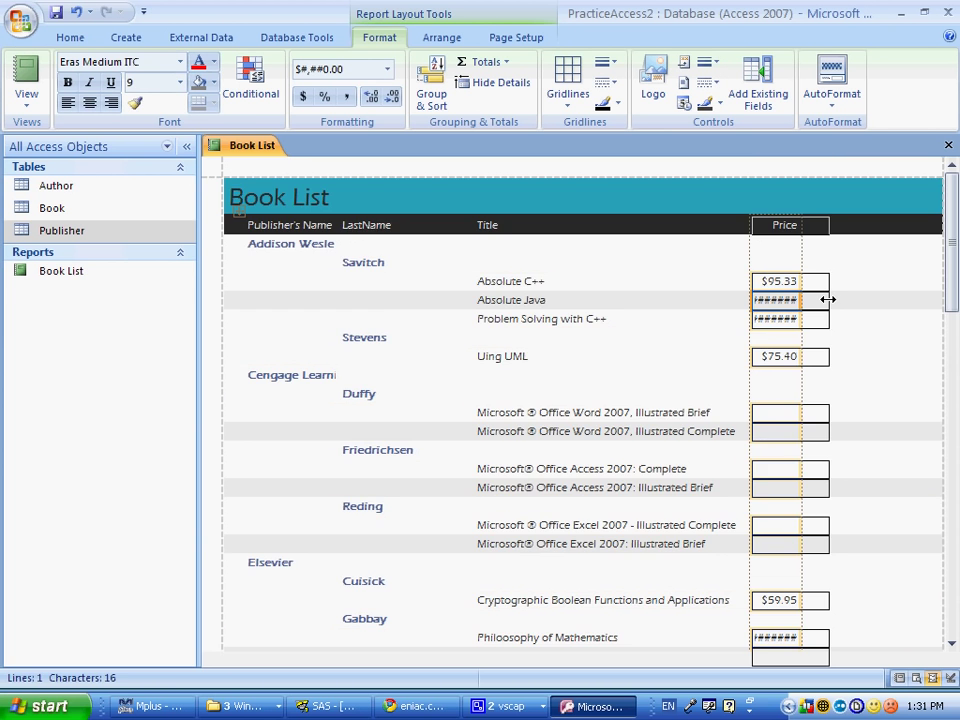
{"action": "scroll", "coordinate": [795, 345], "scroll_direction": "down", "scroll_amount": 3}
{"action": "scroll", "coordinate": [795, 345], "scroll_direction": "down", "scroll_amount": 8}
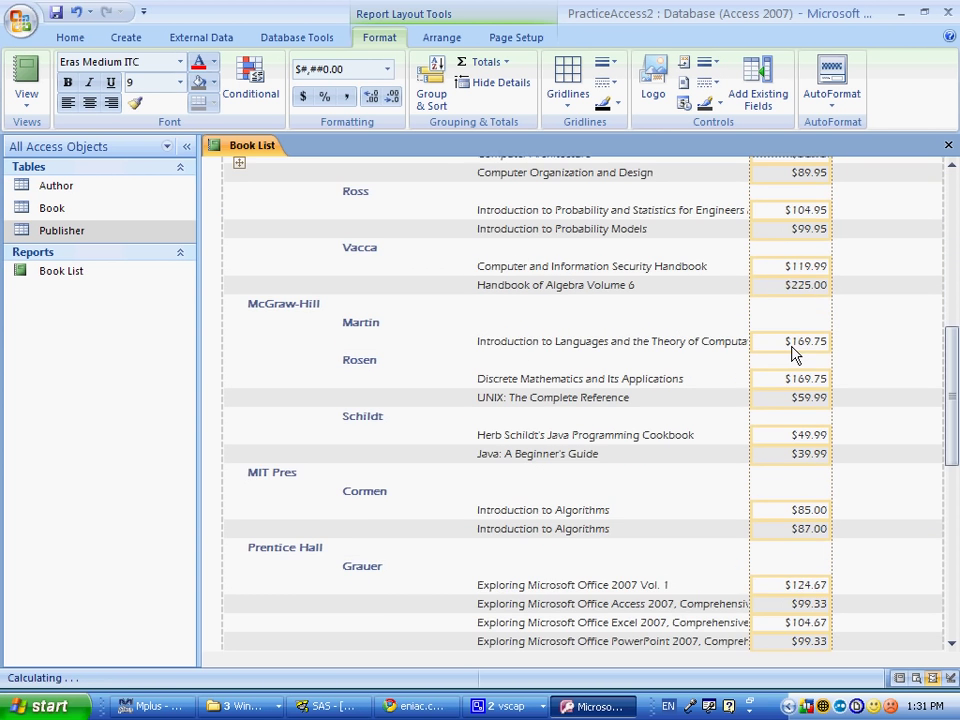
{"action": "scroll", "coordinate": [792, 352], "scroll_direction": "down", "scroll_amount": 5}
{"action": "scroll", "coordinate": [779, 346], "scroll_direction": "down", "scroll_amount": 7}
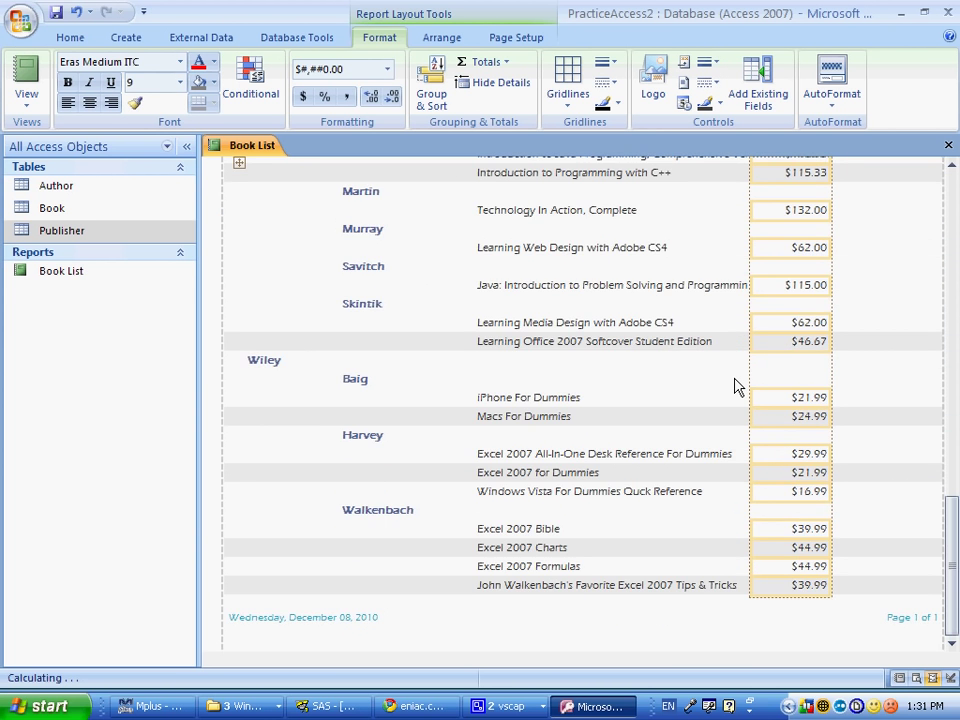
- Review the exam PDF's column-width and query instructions, and close the Book List report with its layout changes saved
{"action": "key", "text": "alt+Tab"}
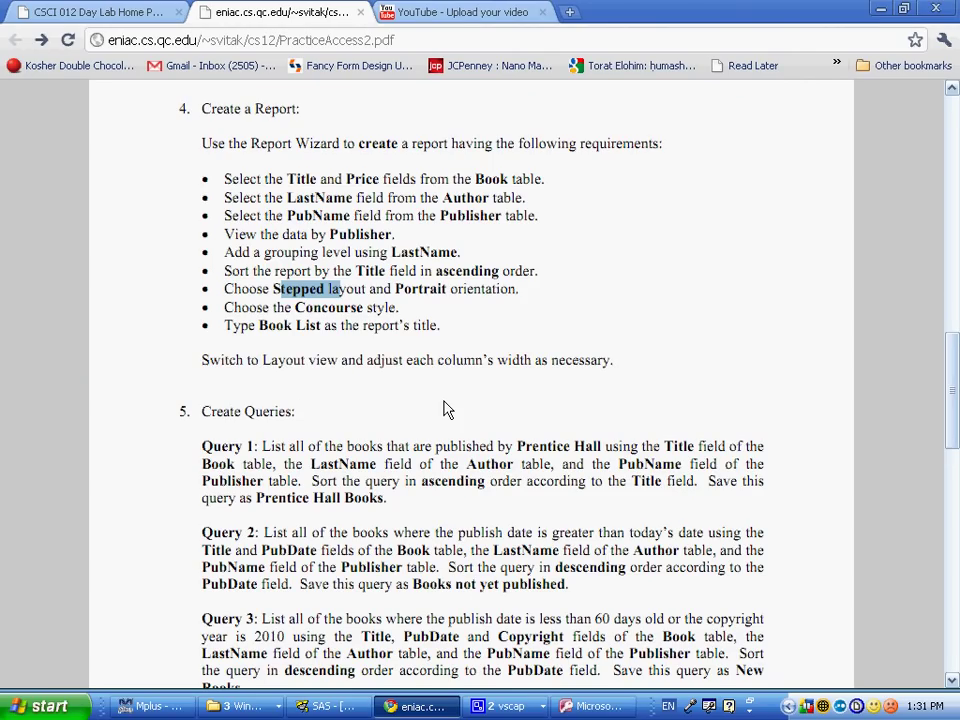
{"action": "left_click_drag", "start_coordinate": [302, 360], "coordinate": [489, 359]}
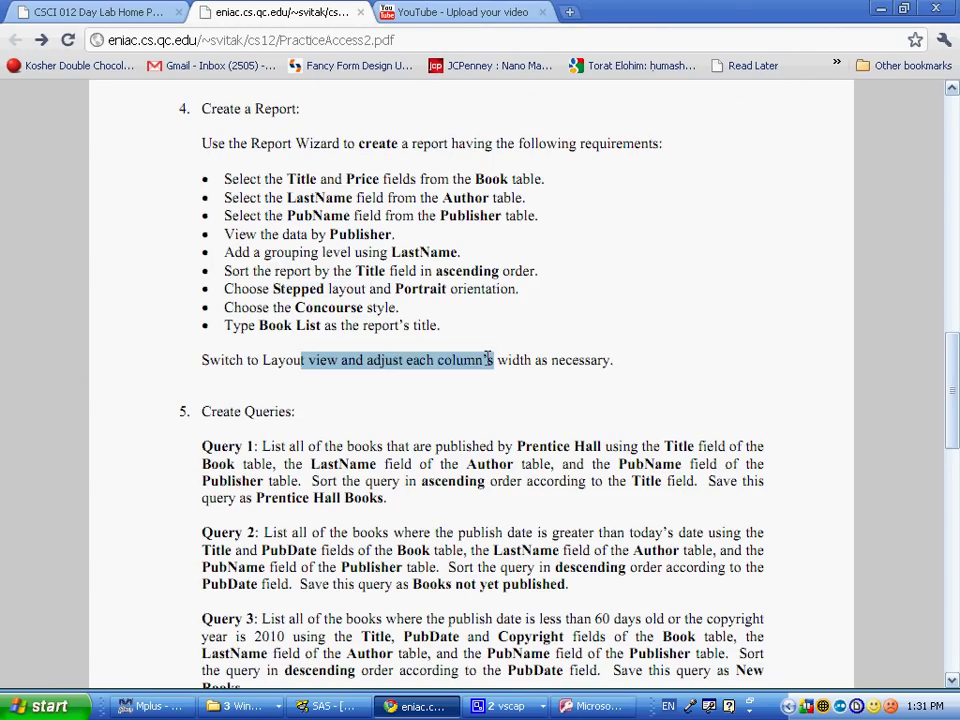
{"action": "scroll", "coordinate": [273, 423], "scroll_direction": "down", "scroll_amount": 4}
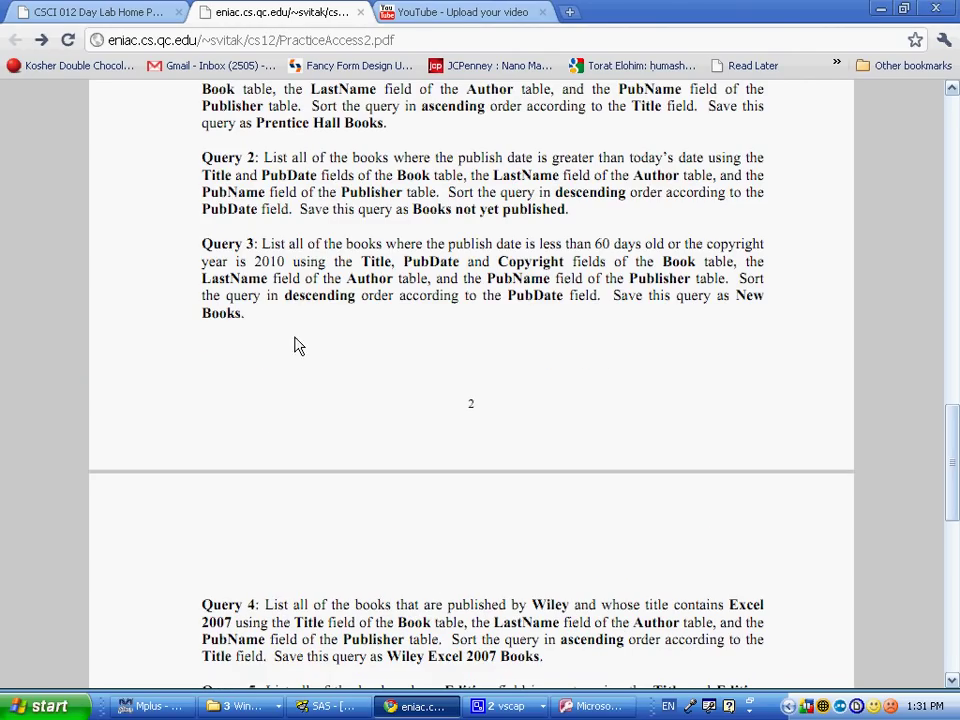
{"action": "scroll", "coordinate": [298, 345], "scroll_direction": "up", "scroll_amount": 2}
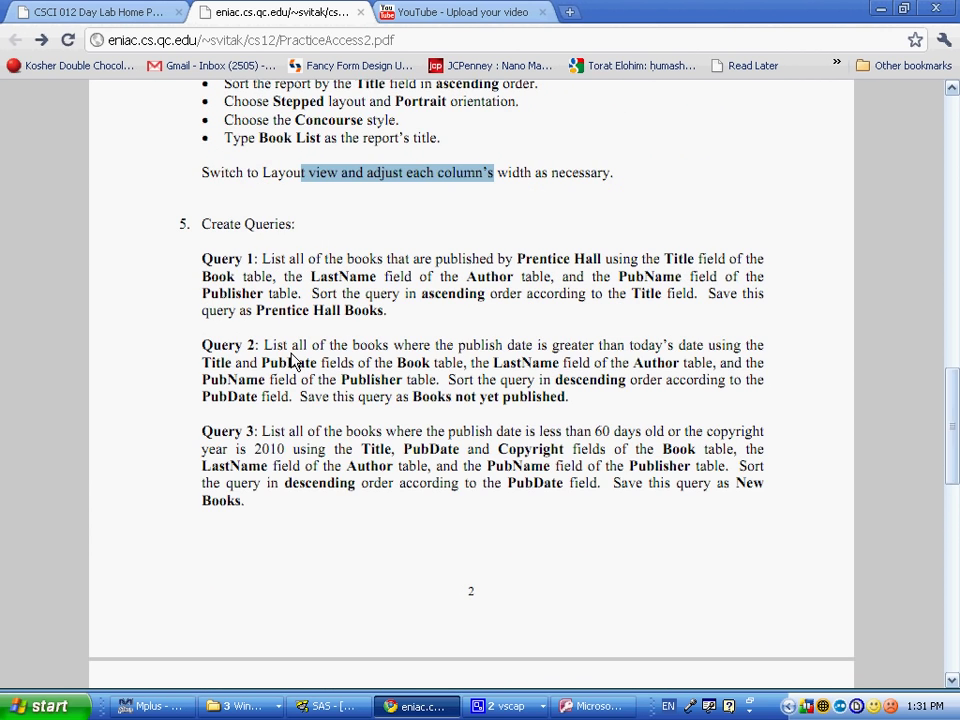
{"action": "key", "text": "alt+Tab"}
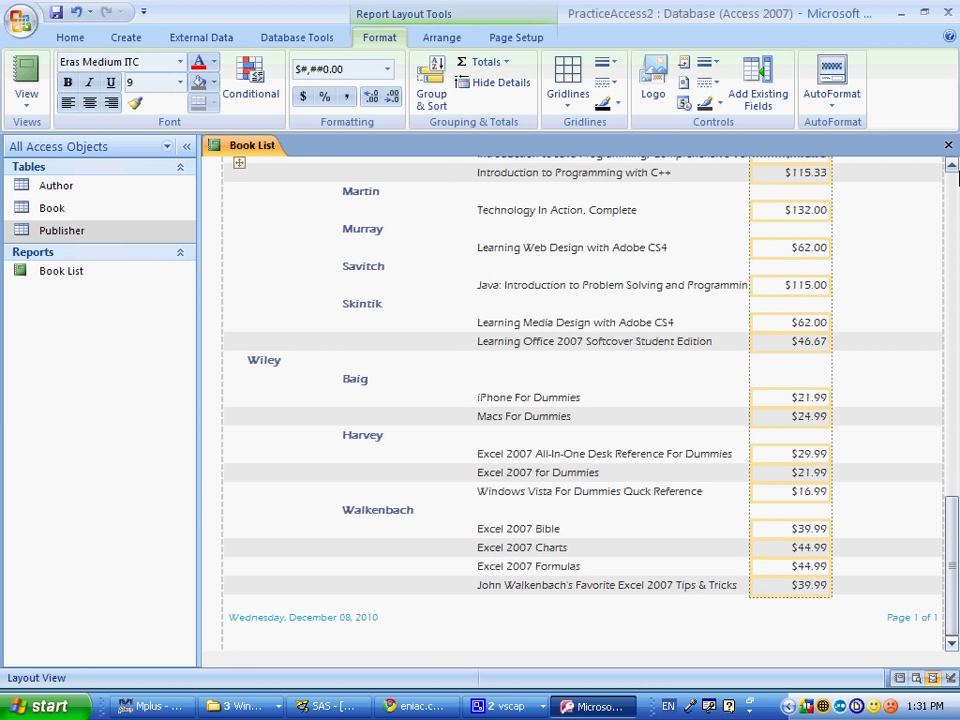
{"action": "left_click", "coordinate": [948, 145]}
{"action": "left_click", "coordinate": [406, 407]}
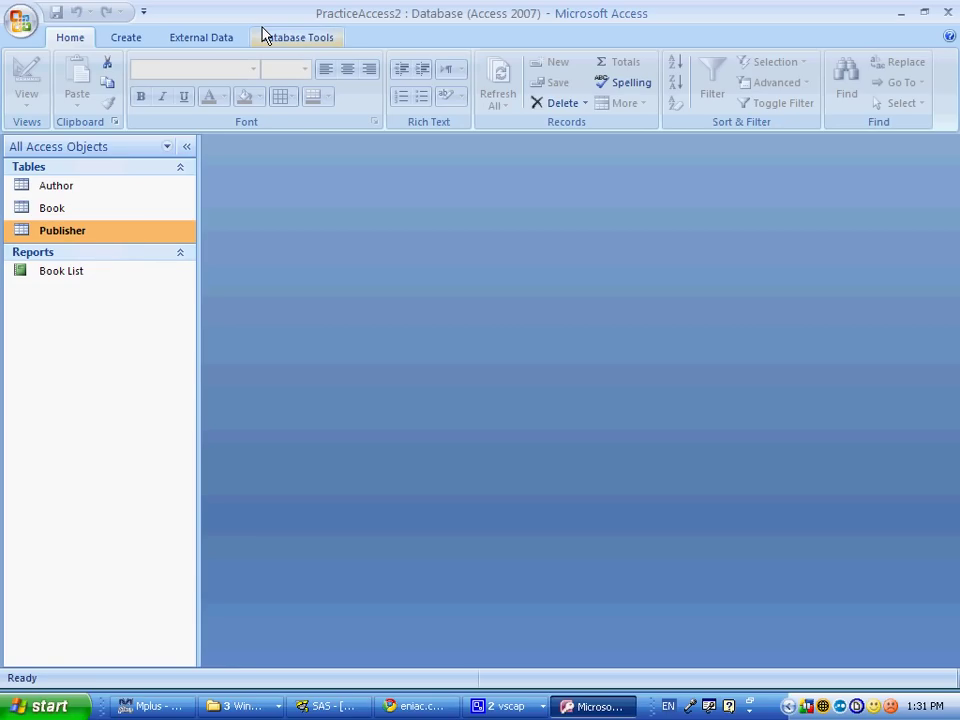
- Start a new query with the Simple Query Wizard and check the exam PDF for the fields required in Query 1
{"action": "left_click", "coordinate": [126, 37]}
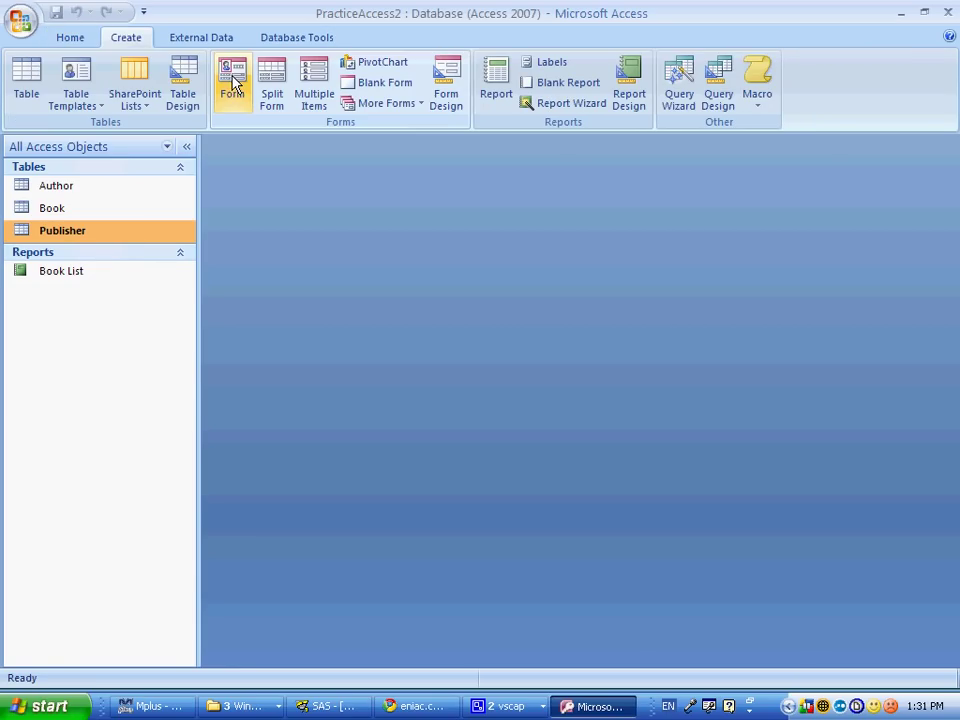
{"action": "left_click", "coordinate": [686, 105]}
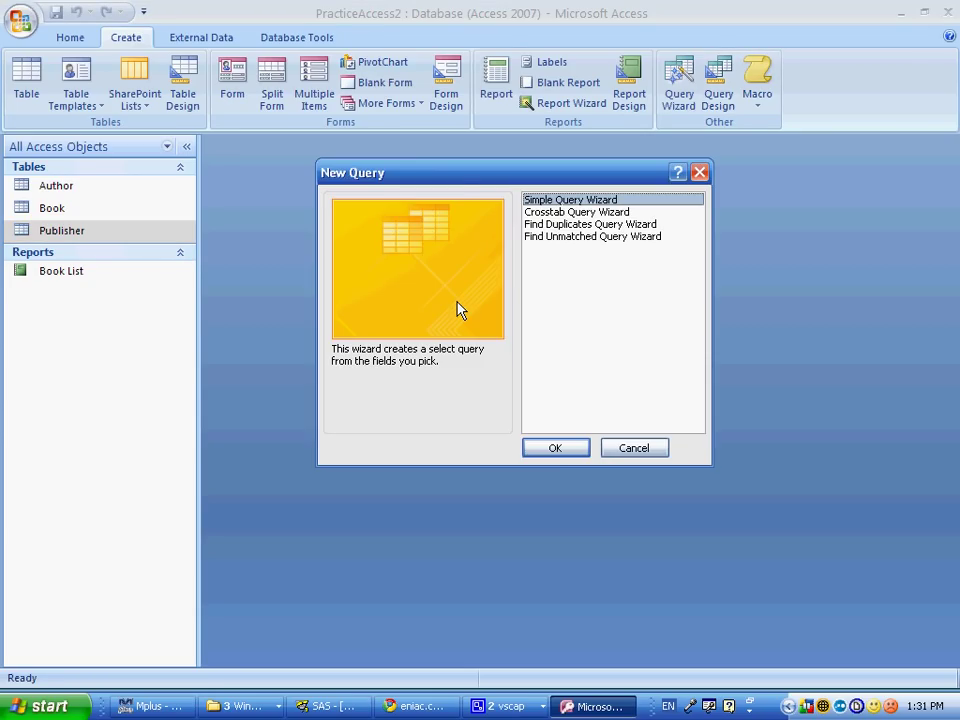
{"action": "left_click", "coordinate": [557, 450]}
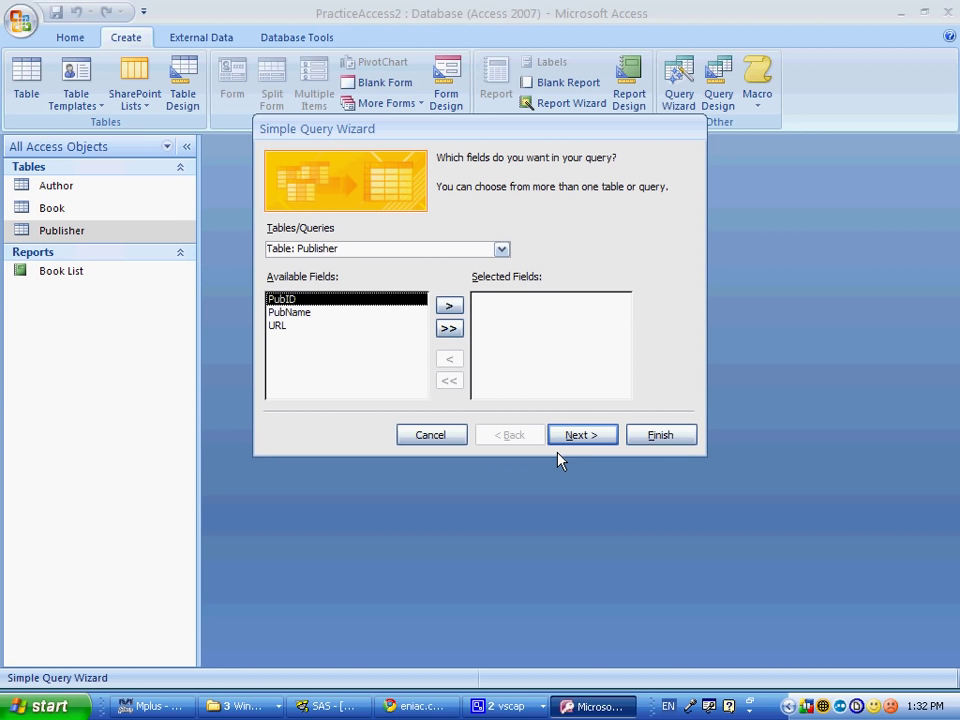
{"action": "key", "text": "alt+Tab"}
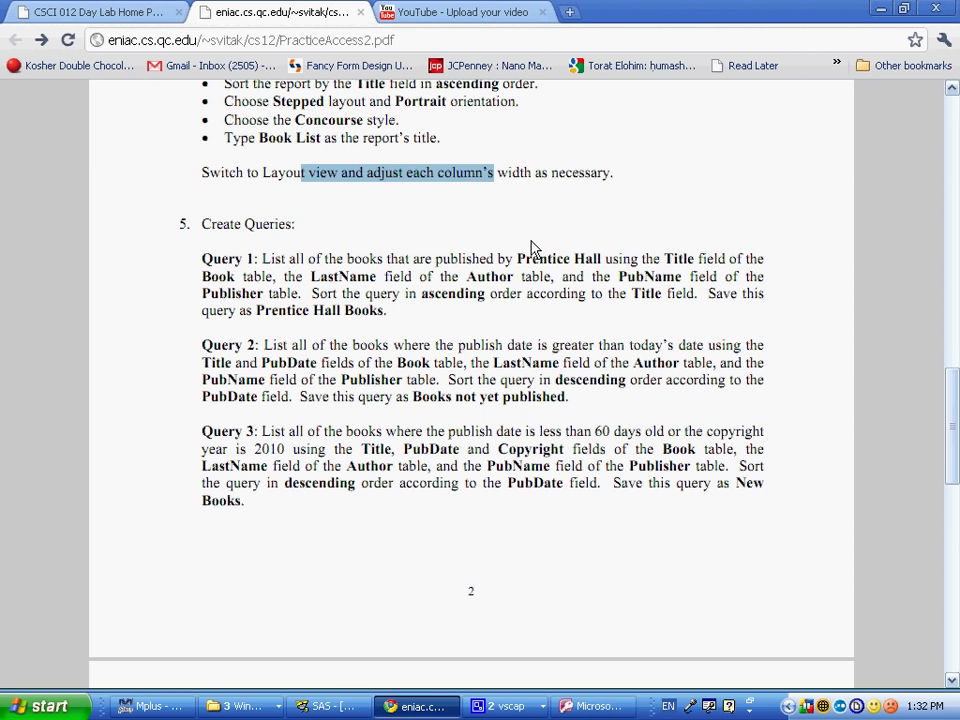
{"action": "key", "text": "alt+Tab"}
{"action": "key", "text": "alt+Tab"}
{"action": "key", "text": "alt+Tab"}
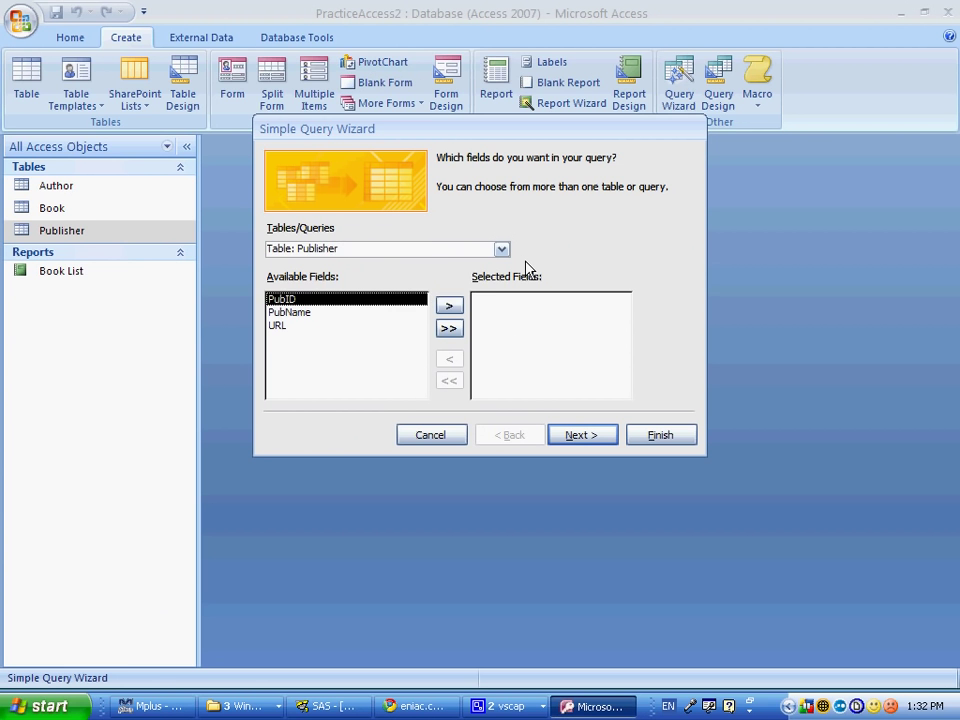
- Add the Title field from the Book table and the LastName field from the Author table to the query
{"action": "left_click", "coordinate": [501, 249]}
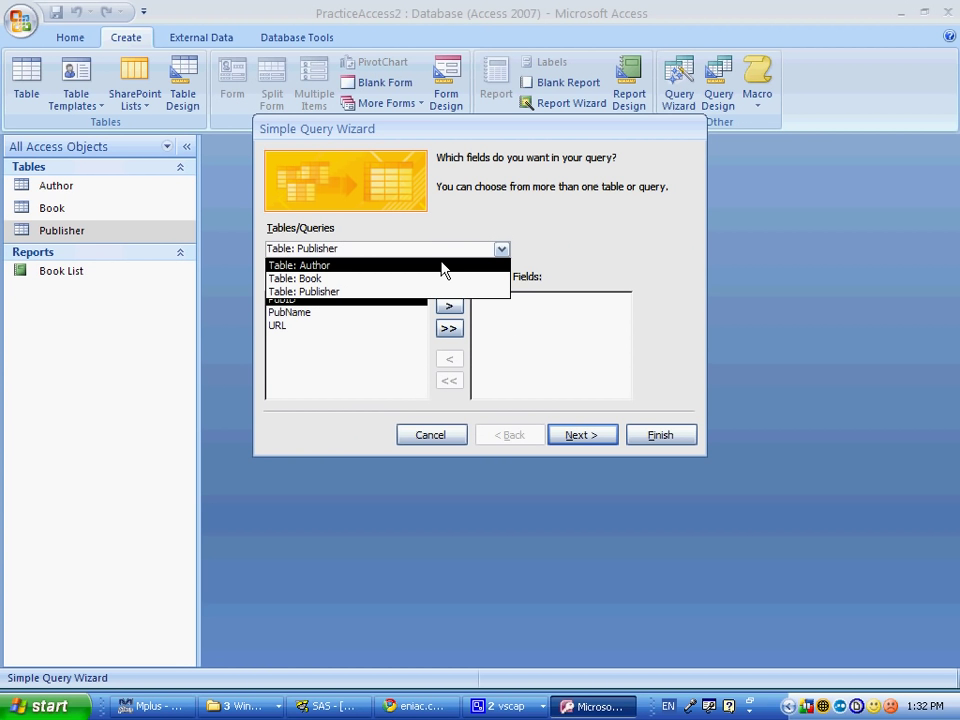
{"action": "left_click", "coordinate": [420, 278]}
{"action": "double_click", "coordinate": [290, 313]}
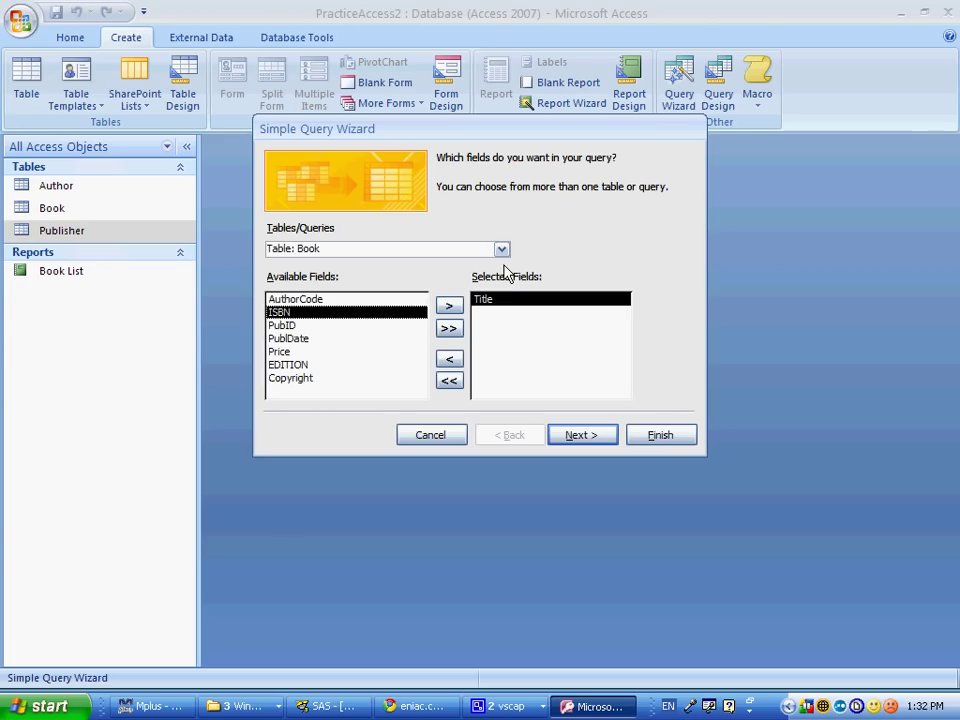
{"action": "left_click", "coordinate": [501, 249]}
{"action": "left_click", "coordinate": [397, 267]}
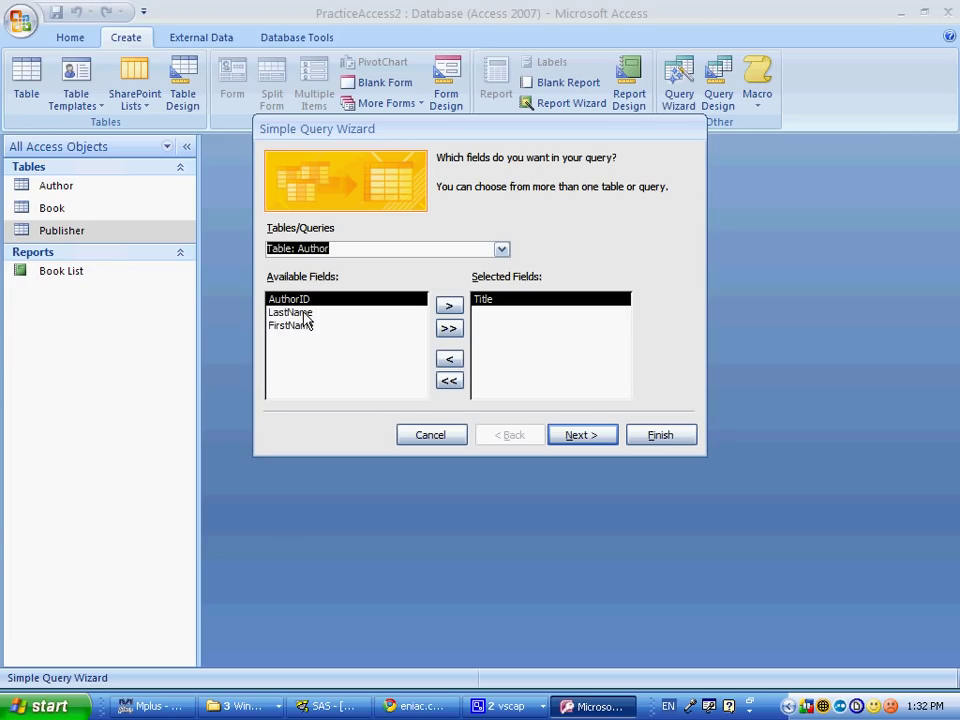
{"action": "double_click", "coordinate": [303, 314]}
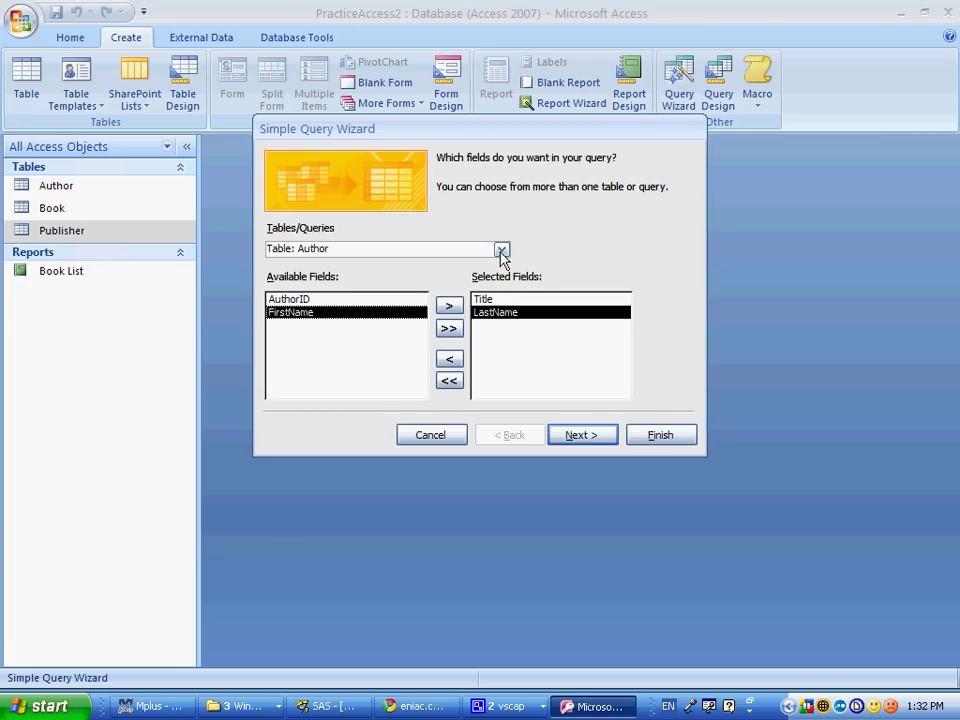
- Add the PubName field from the Publisher table to the query and continue to the query title options
{"action": "left_click", "coordinate": [501, 249]}
{"action": "left_click", "coordinate": [388, 292]}
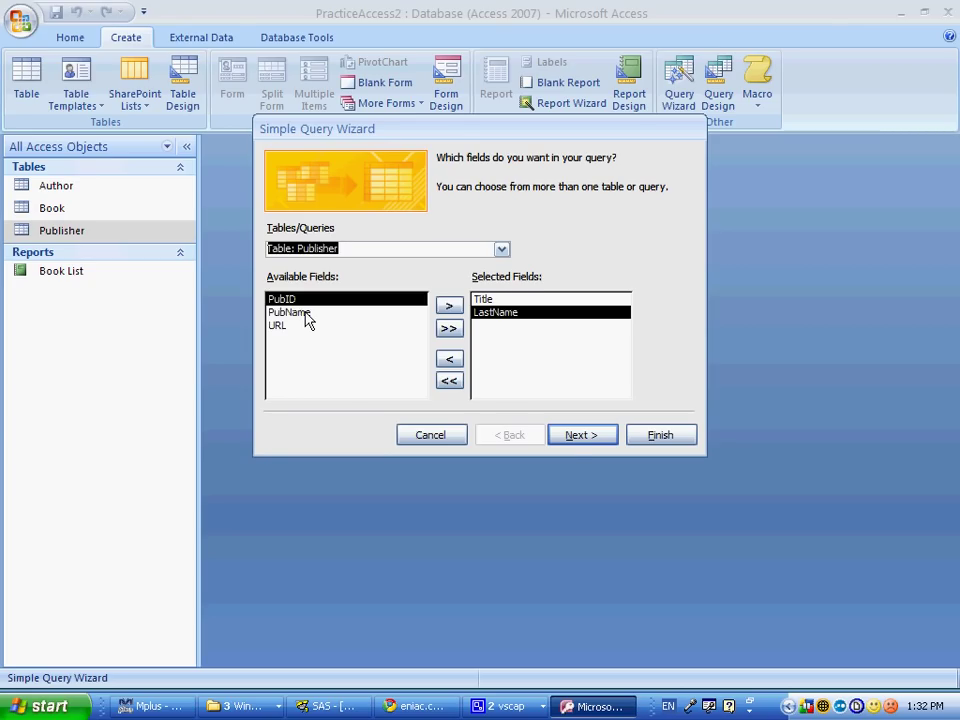
{"action": "double_click", "coordinate": [290, 312]}
{"action": "left_click", "coordinate": [577, 438]}
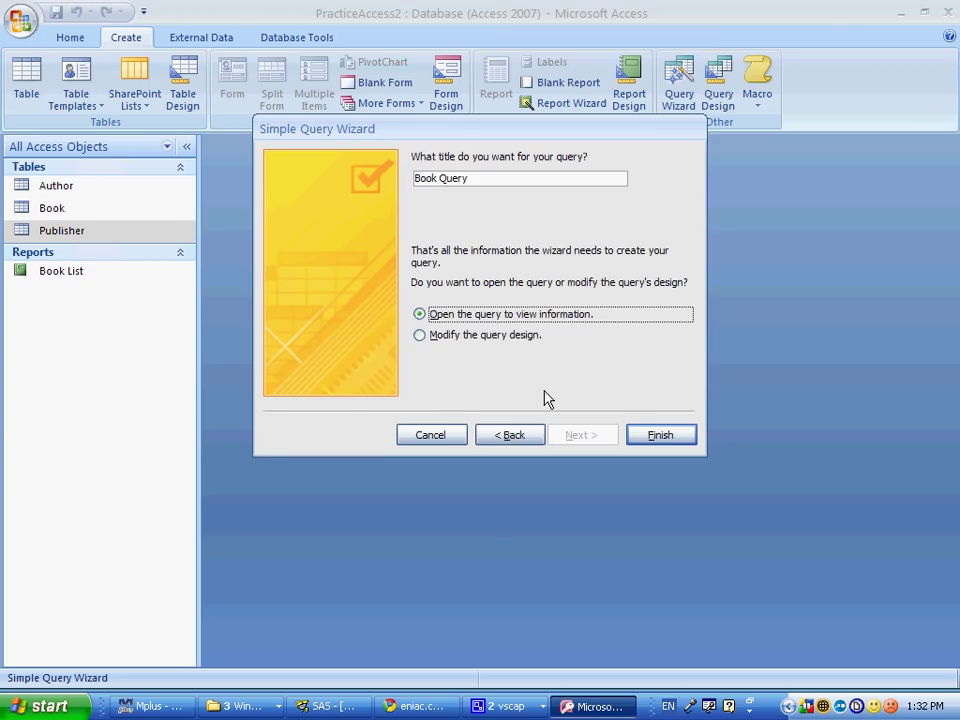
- Finish the wizard with the query open for design changes and set the PubName criterion to "Prentice Hall"
{"action": "key", "text": "Down"}
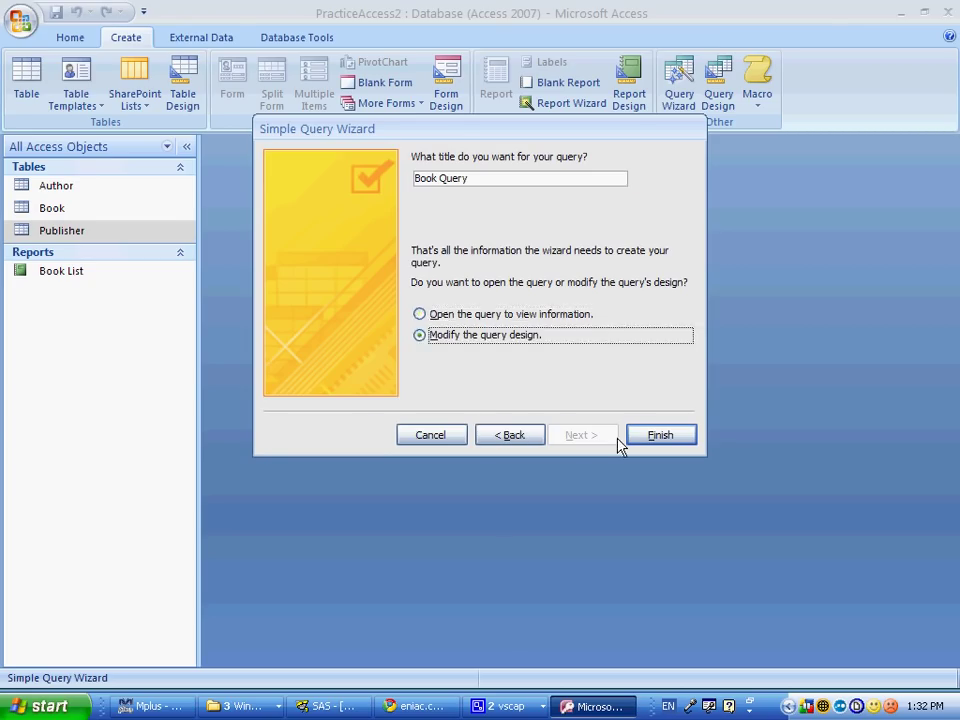
{"action": "key", "text": "Return"}
{"action": "left_click", "coordinate": [514, 523]}
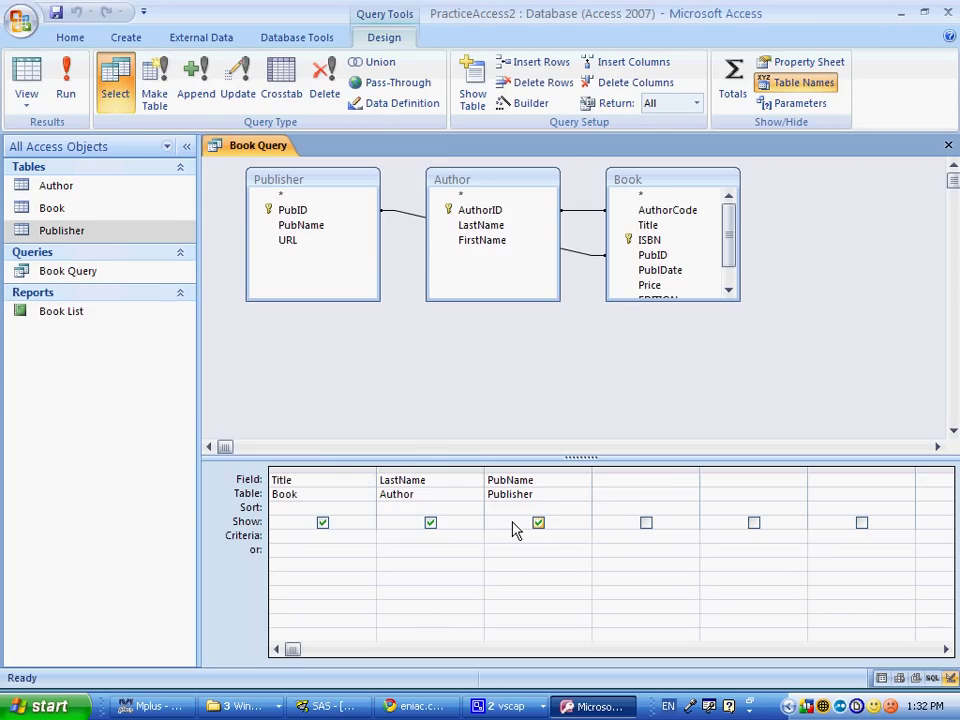
{"action": "left_click", "coordinate": [513, 533]}
{"action": "type", "text": "Prentice Hall"}
{"action": "key", "text": "Tab"}
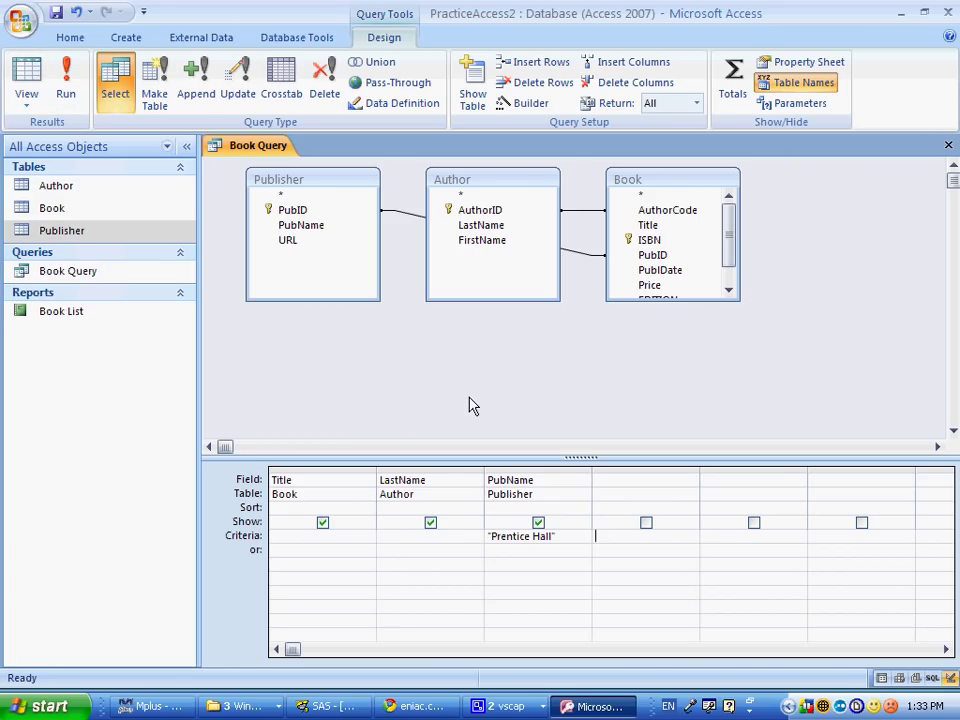
- Check the Query 1 sort instruction in the exam PDF and sort the Title field in ascending order
{"action": "key", "text": "alt+Tab"}
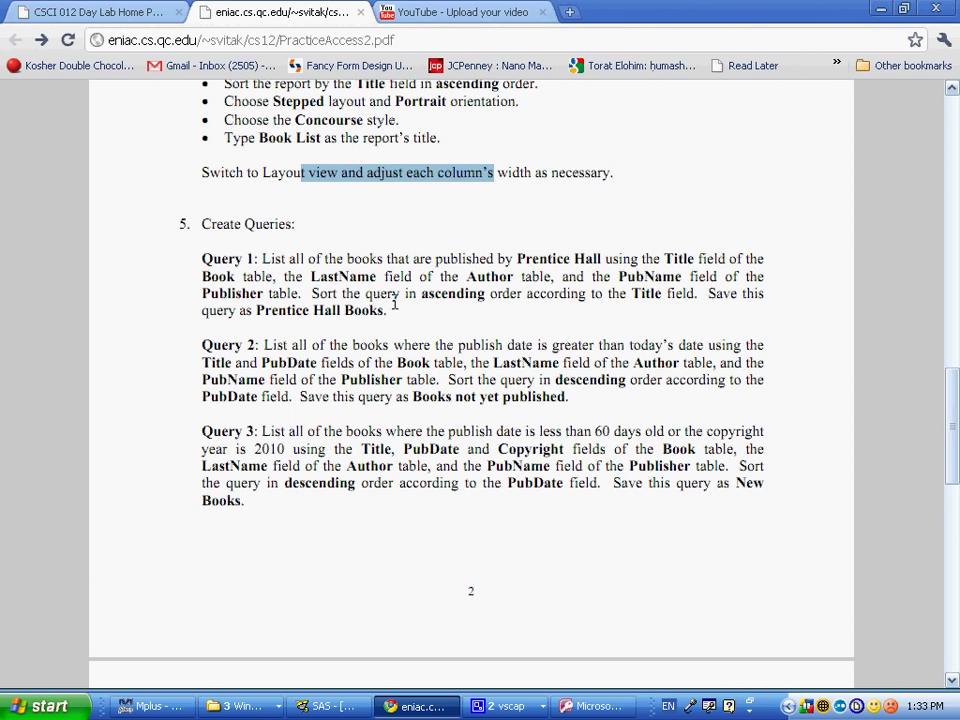
{"action": "key", "text": "alt+Tab"}
{"action": "left_click", "coordinate": [364, 511]}
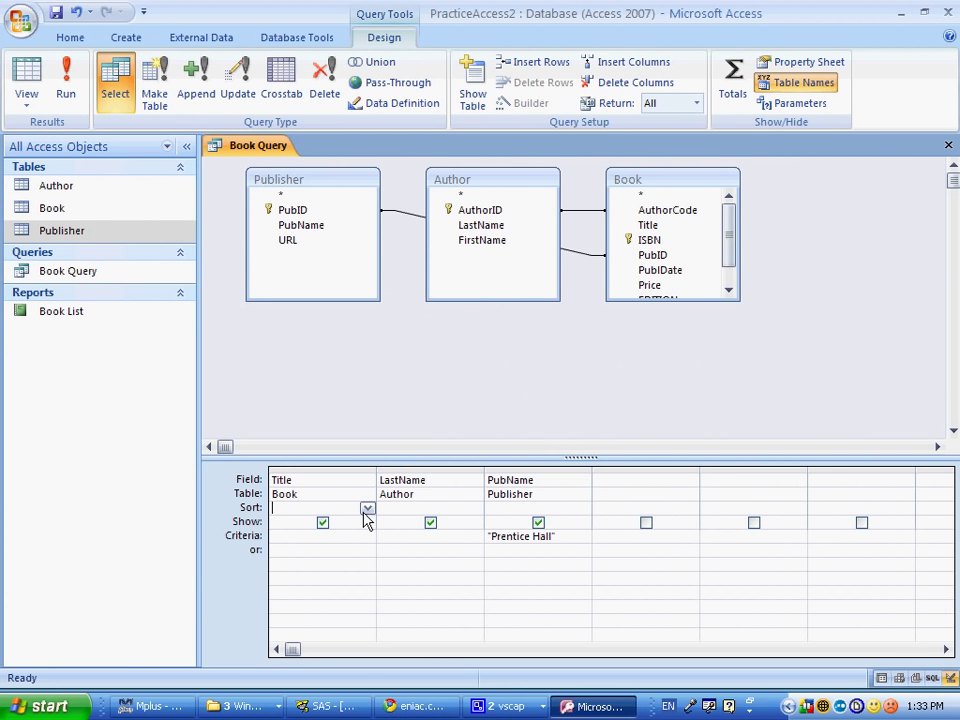
{"action": "left_click", "coordinate": [367, 509]}
{"action": "left_click", "coordinate": [300, 522]}
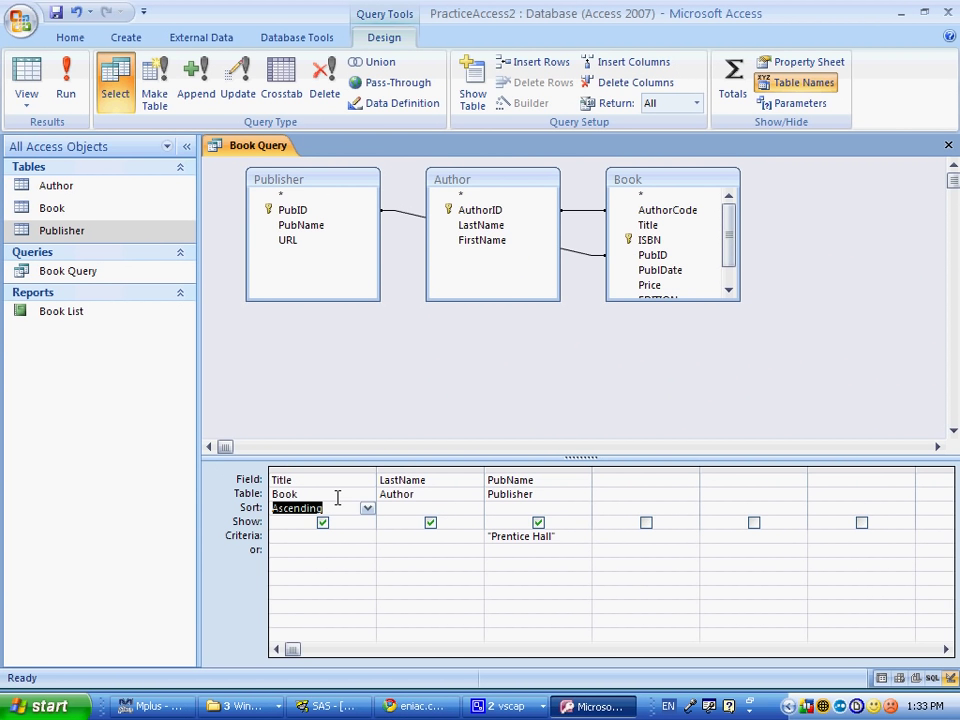
- Copy the query name Prentice Hall Books from the exam PDF and return to Access
{"action": "key", "text": "alt+Tab"}
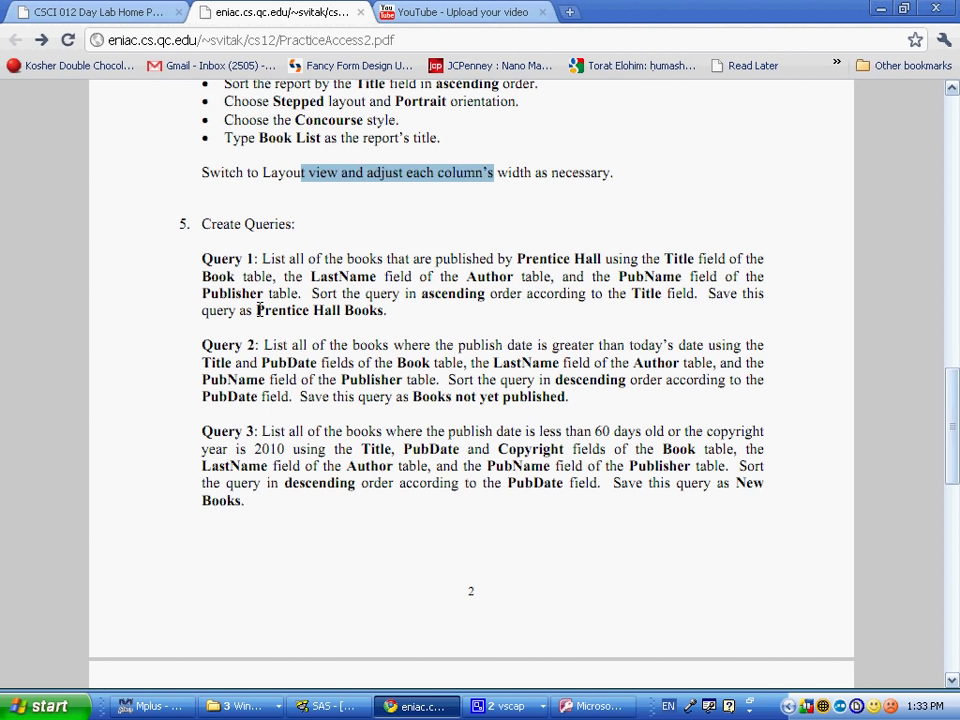
{"action": "left_click_drag", "start_coordinate": [258, 310], "coordinate": [405, 311]}
{"action": "key", "text": "alt+Tab"}
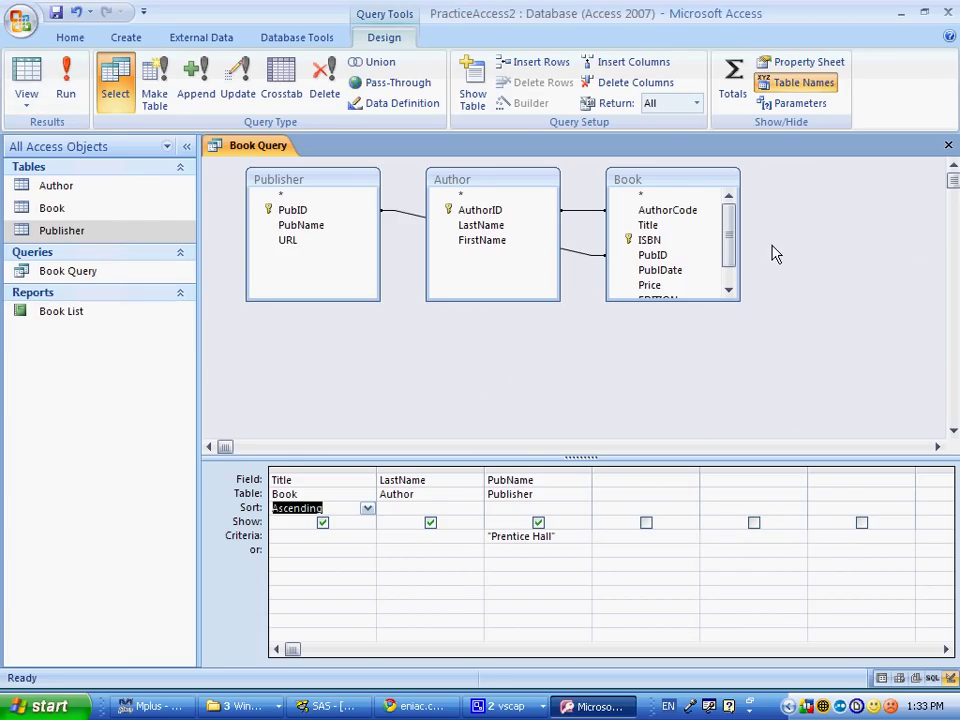
- Run the query and close it with its design changes saved
{"action": "left_click", "coordinate": [66, 85]}
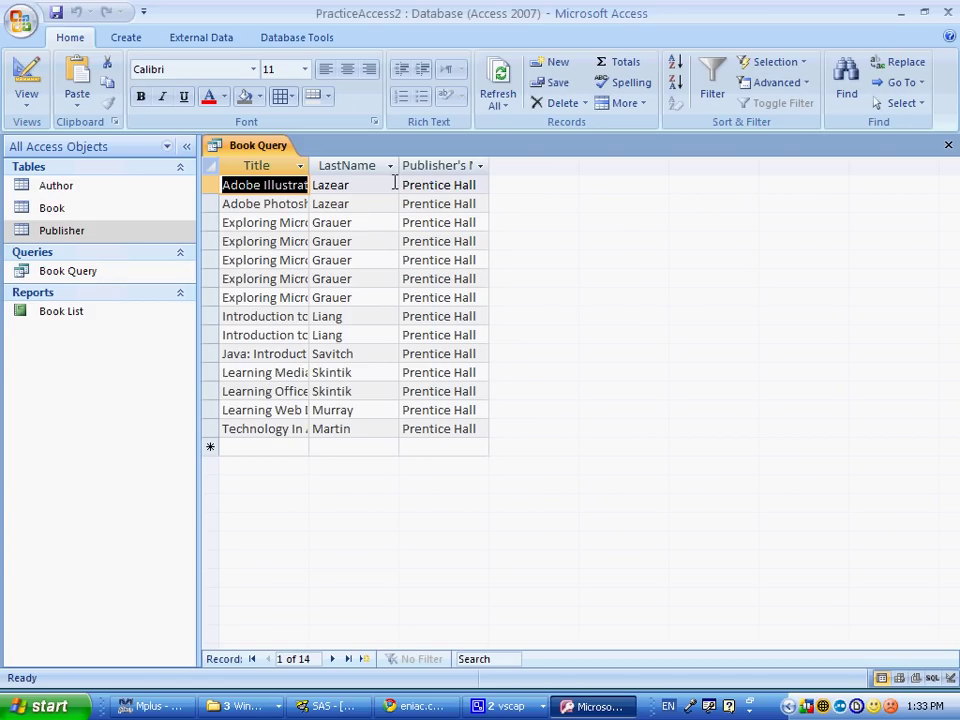
{"action": "left_click", "coordinate": [948, 146]}
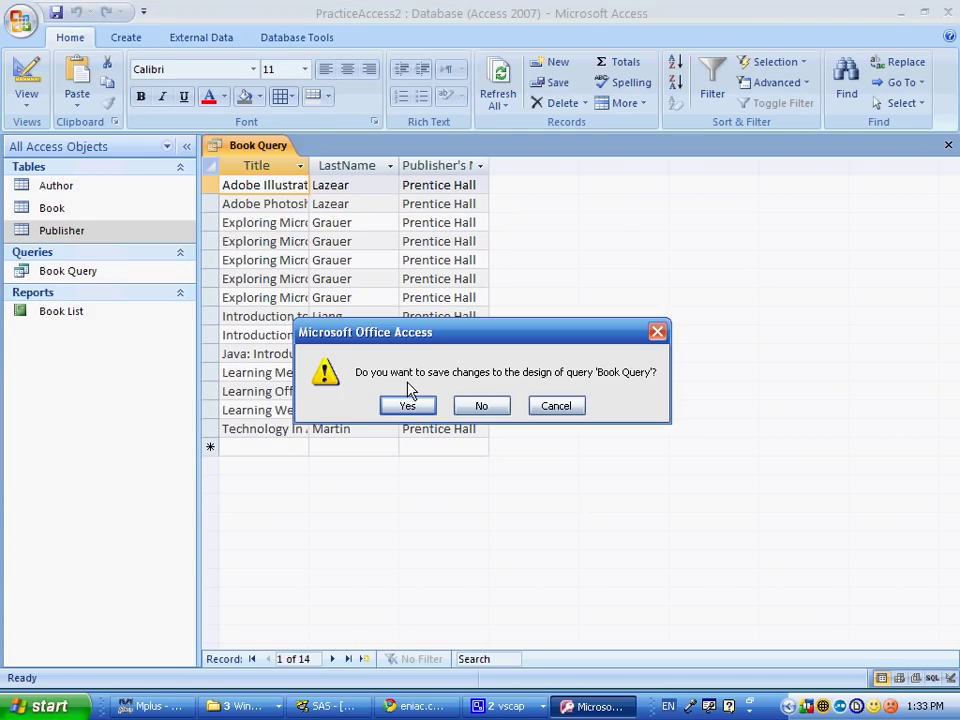
{"action": "left_click", "coordinate": [407, 405]}
- Rename the Book Query as Prentice Hall Books
{"action": "right_click", "coordinate": [57, 277]}
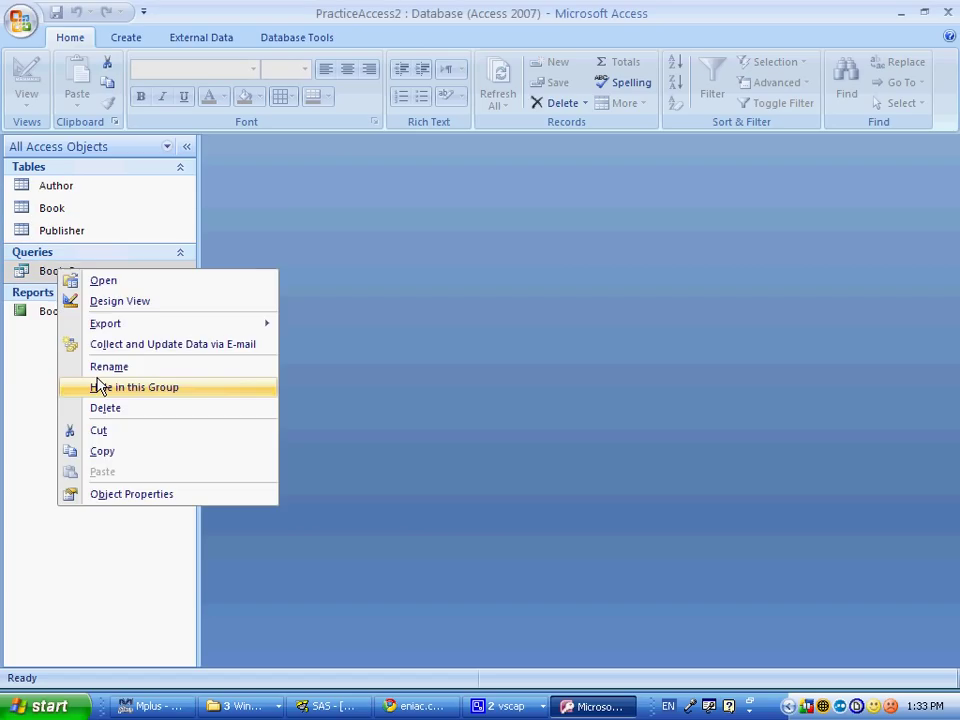
{"action": "left_click", "coordinate": [100, 367]}
{"action": "type", "text": "Prentice Hall Books."}
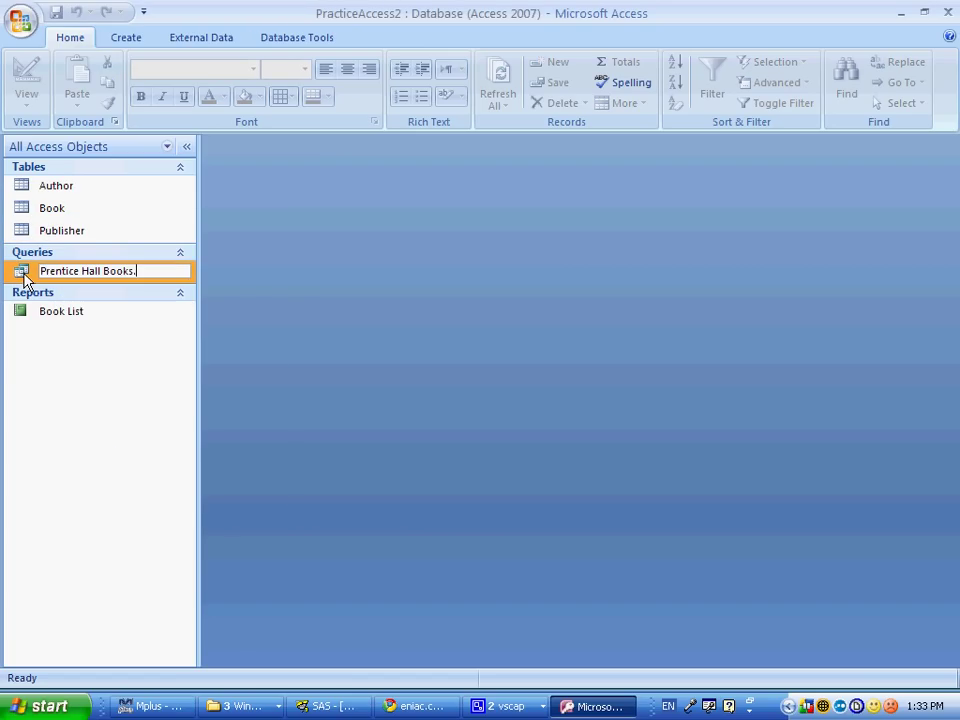
{"action": "key", "text": "BackSpace"}
{"action": "key", "text": "Return"}
- Check the Query 2 instructions in the exam PDF and start a new query with the Simple Query Wizard
{"action": "key", "text": "alt+Tab"}
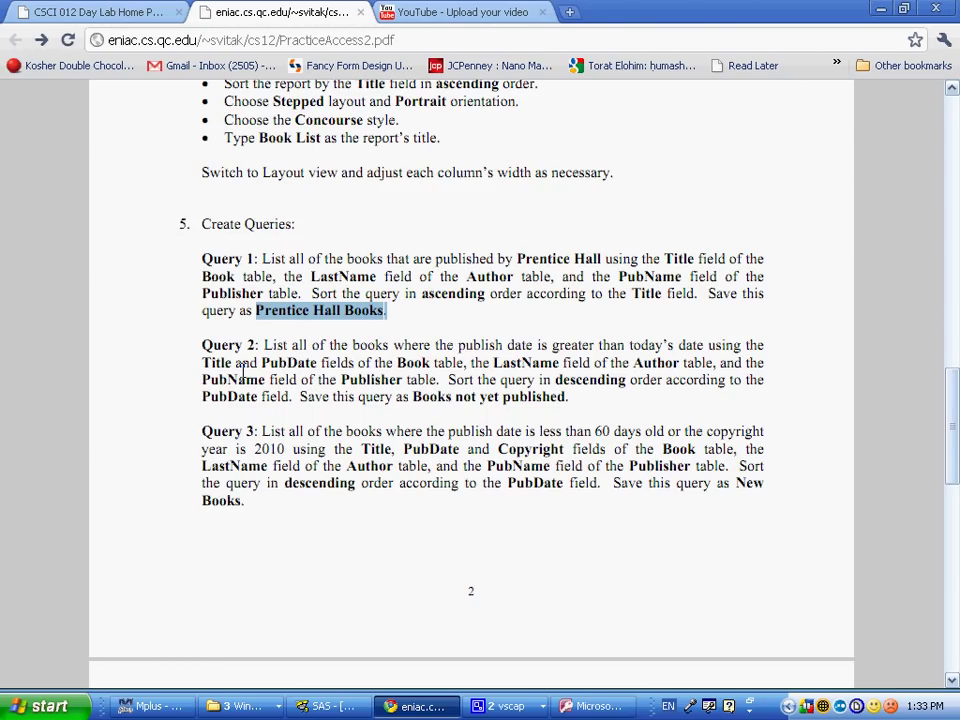
{"action": "key", "text": "alt+Tab"}
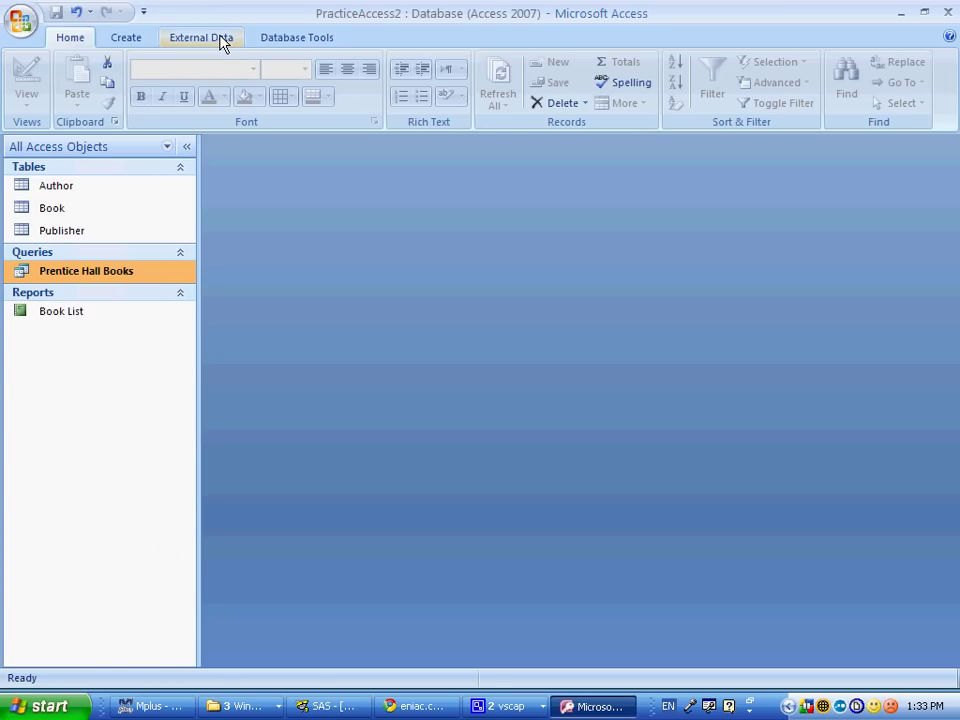
{"action": "scroll", "coordinate": [222, 42], "scroll_direction": "down", "scroll_amount": 1}
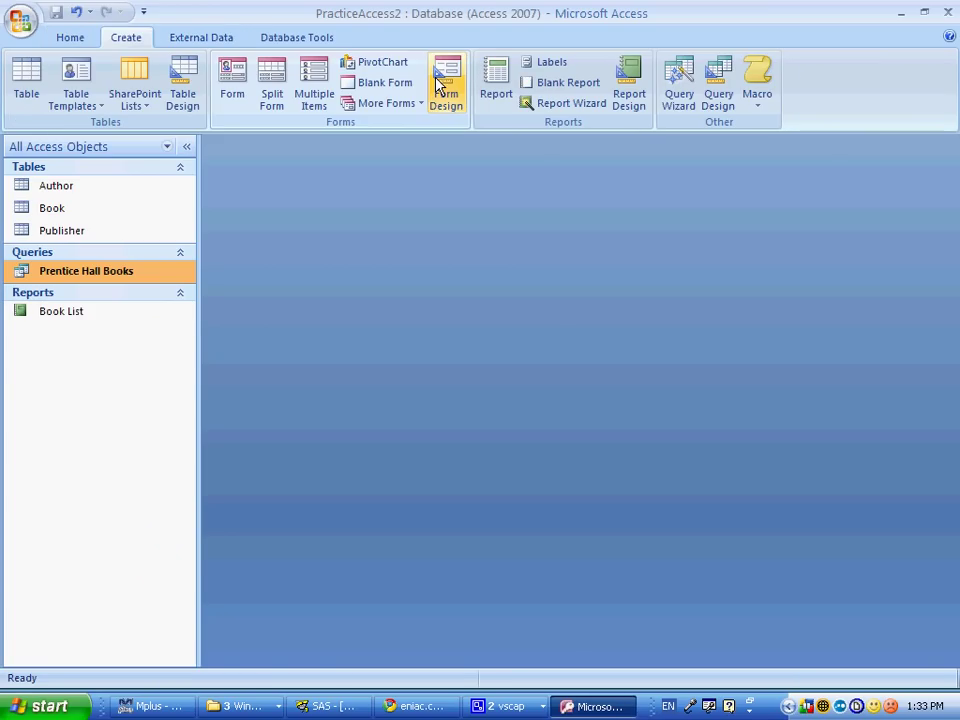
{"action": "left_click", "coordinate": [682, 100]}
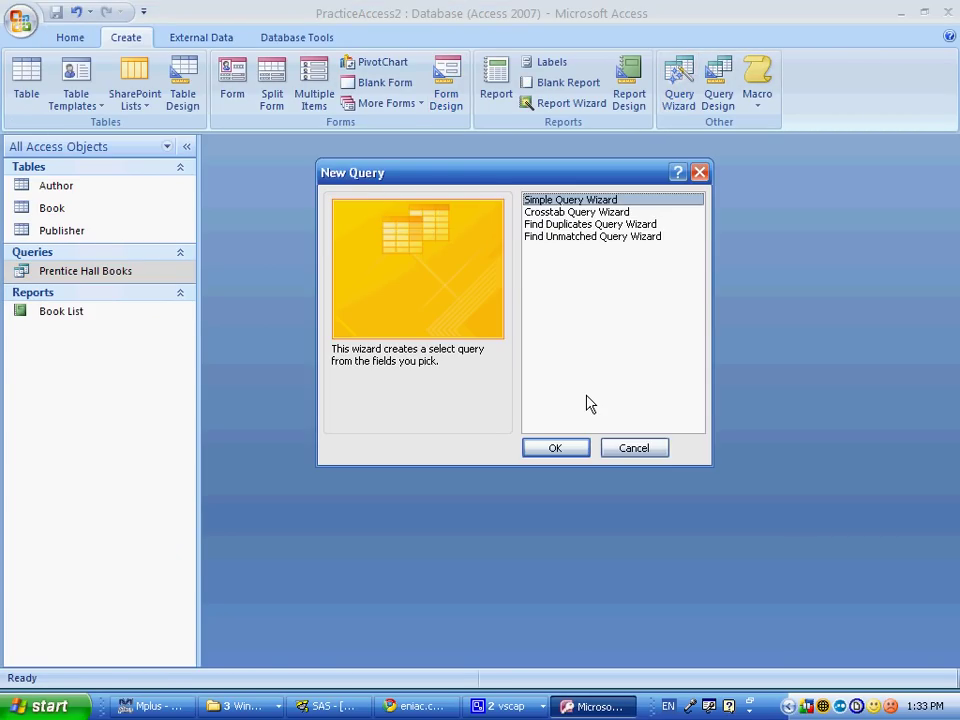
{"action": "key", "text": "Return"}
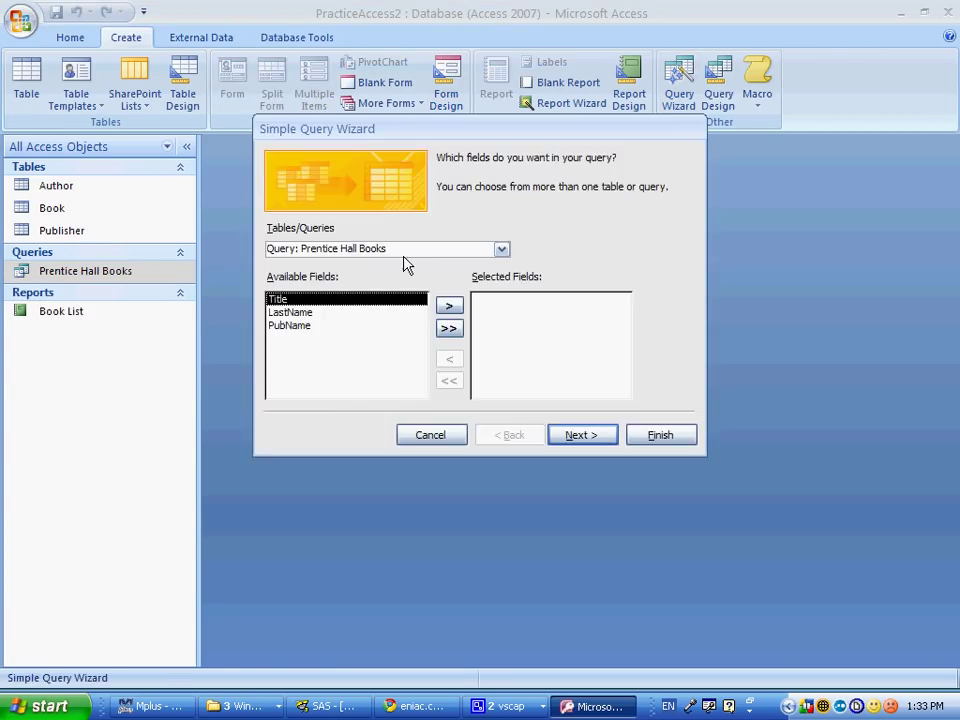
- Add the Title and PublDate fields from the Book table to the new query
{"action": "left_click", "coordinate": [502, 250]}
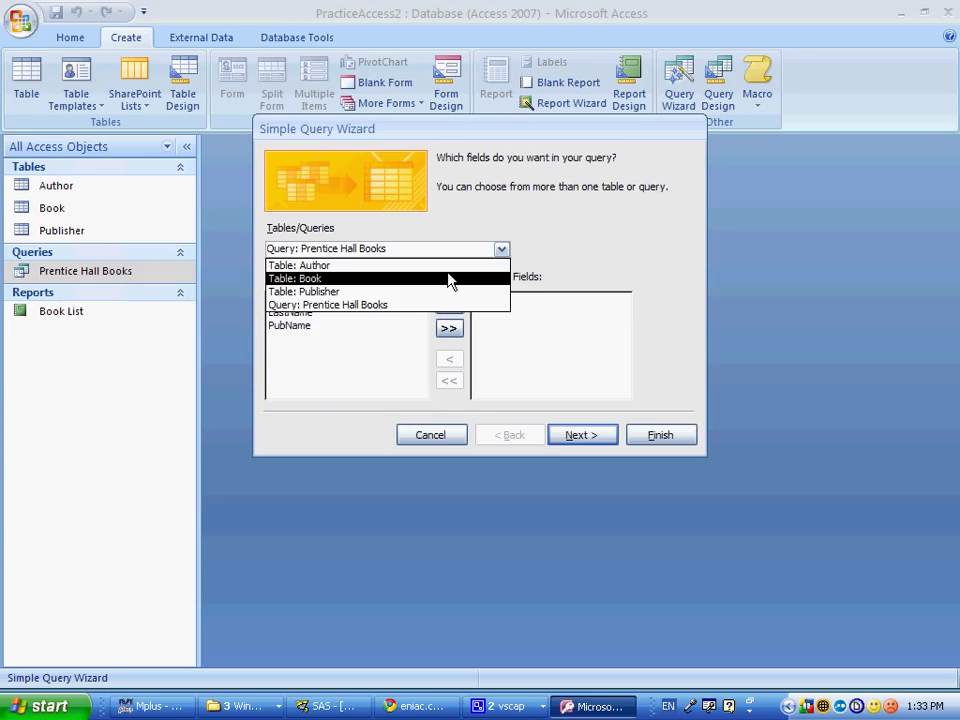
{"action": "left_click", "coordinate": [450, 279]}
{"action": "double_click", "coordinate": [296, 314]}
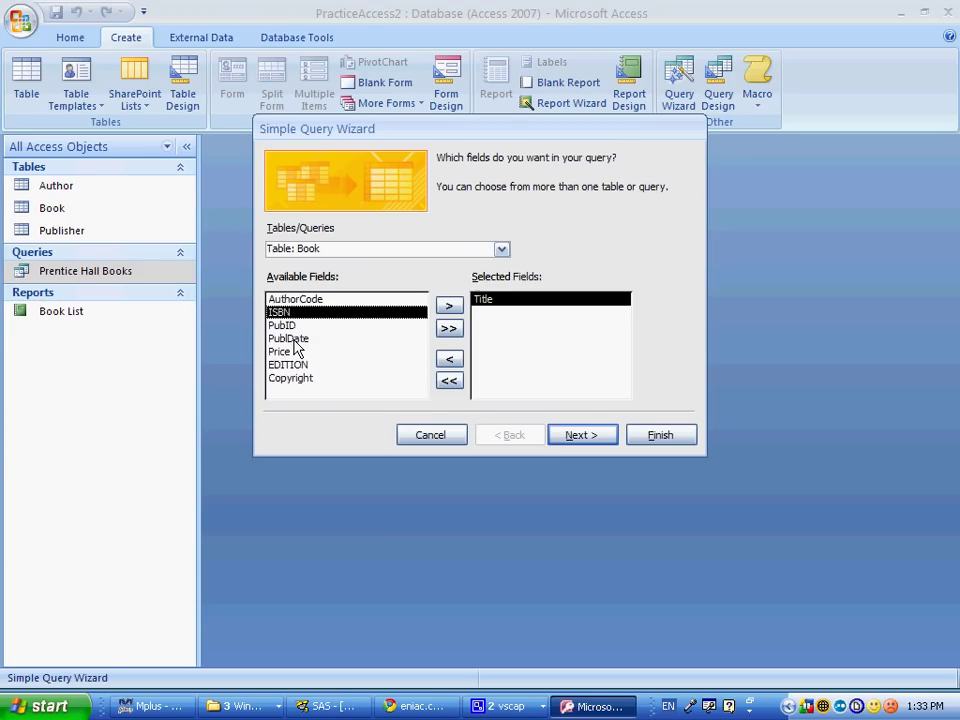
{"action": "double_click", "coordinate": [294, 340]}
- Check the Query 2 field list in the exam PDF and add the LastName field from the Author table
{"action": "key", "text": "alt+Tab"}
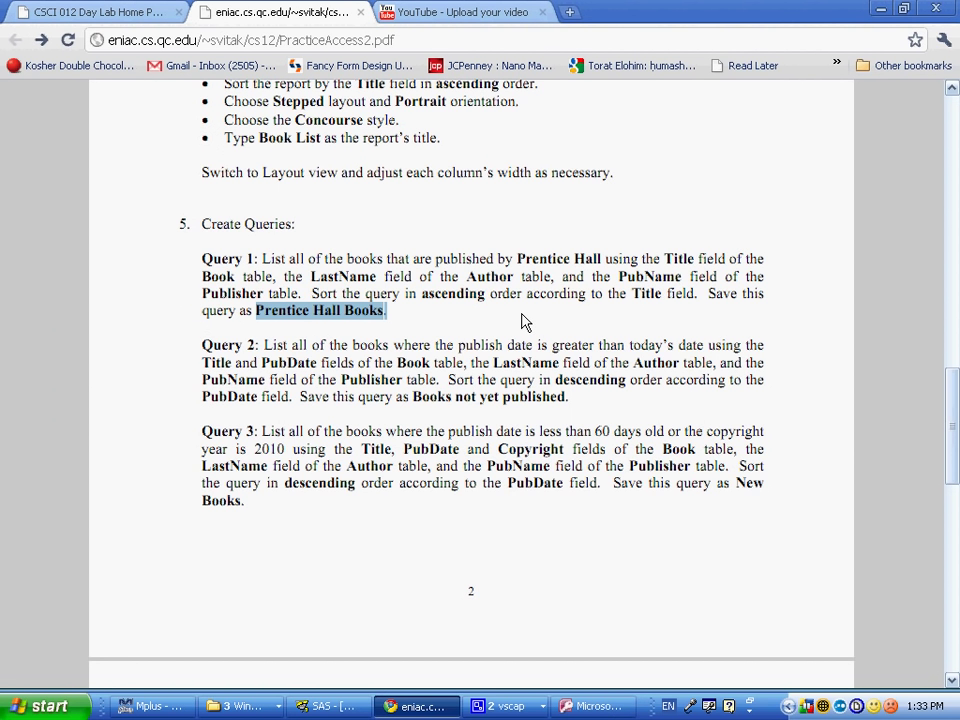
{"action": "left_click", "coordinate": [313, 370]}
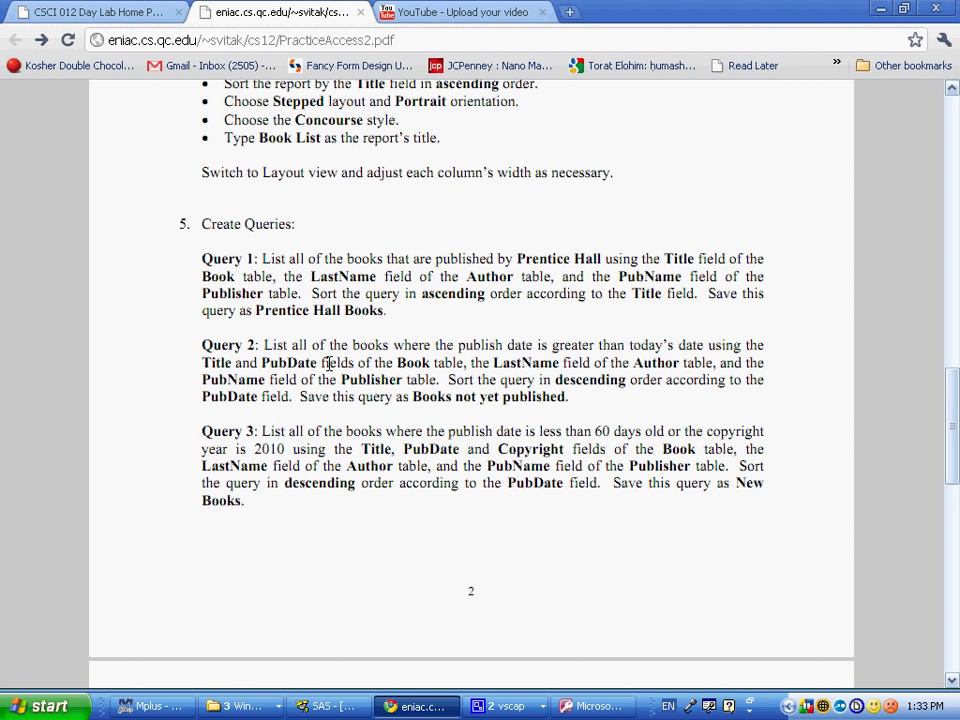
{"action": "key", "text": "alt+Tab"}
{"action": "left_click", "coordinate": [502, 250]}
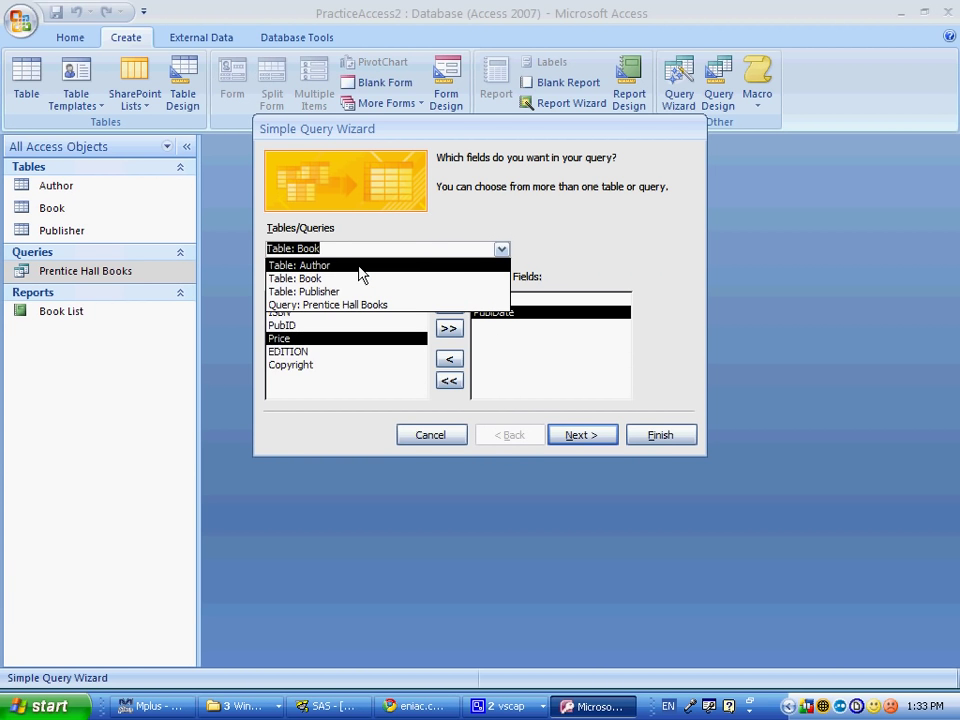
{"action": "left_click", "coordinate": [360, 267]}
{"action": "double_click", "coordinate": [292, 312]}
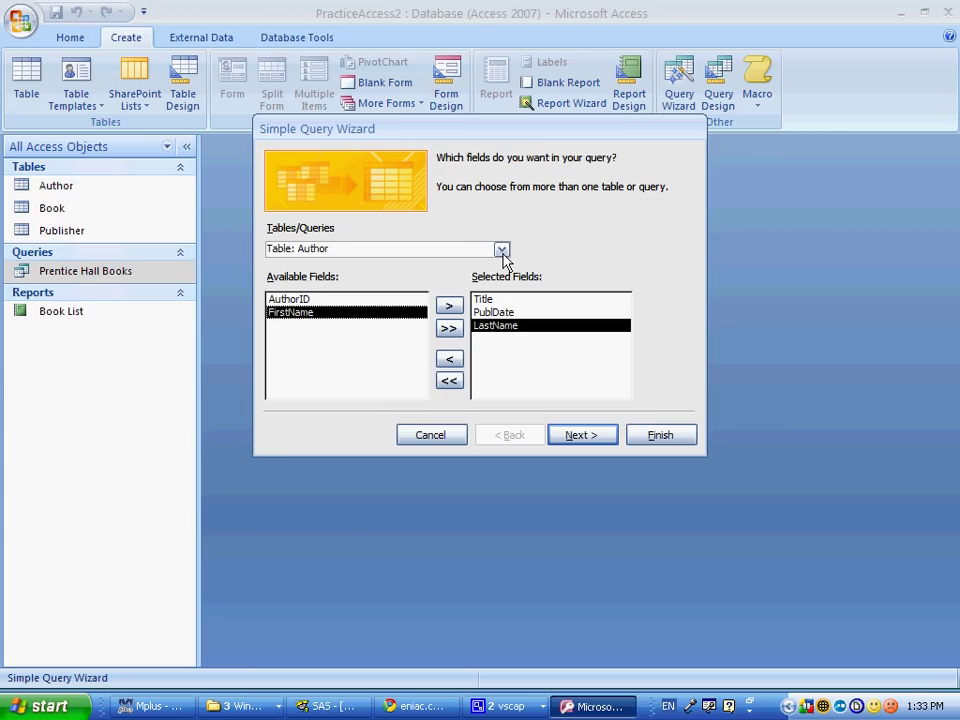
- Add the PubName field from the Publisher table and continue to the title options of the new query
{"action": "left_click", "coordinate": [503, 250]}
{"action": "left_click", "coordinate": [300, 293]}
{"action": "double_click", "coordinate": [300, 313]}
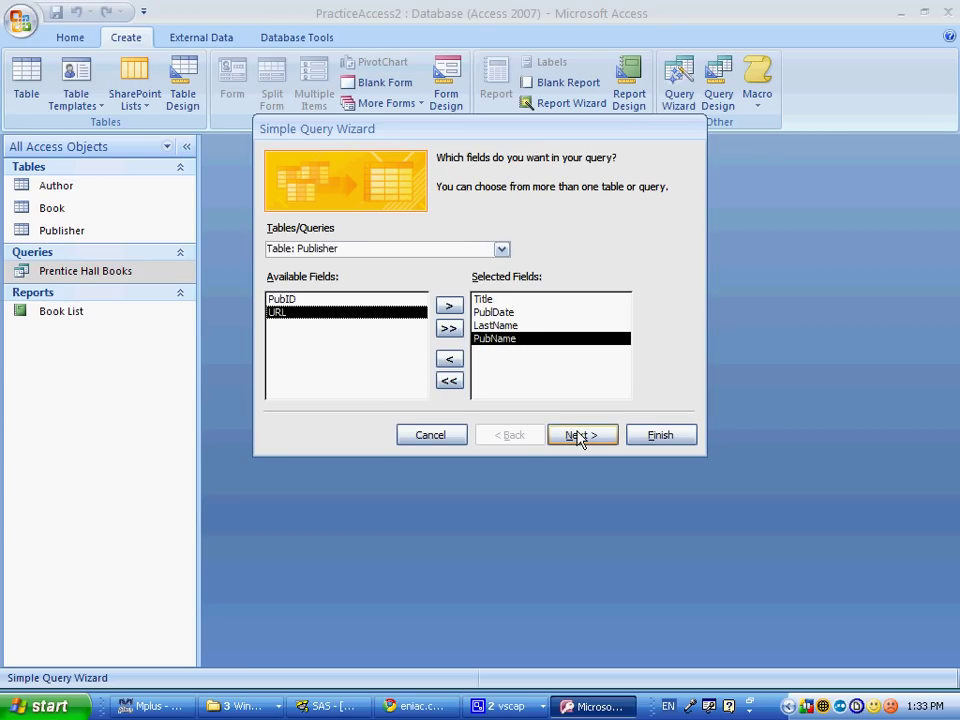
{"action": "left_click", "coordinate": [580, 436]}
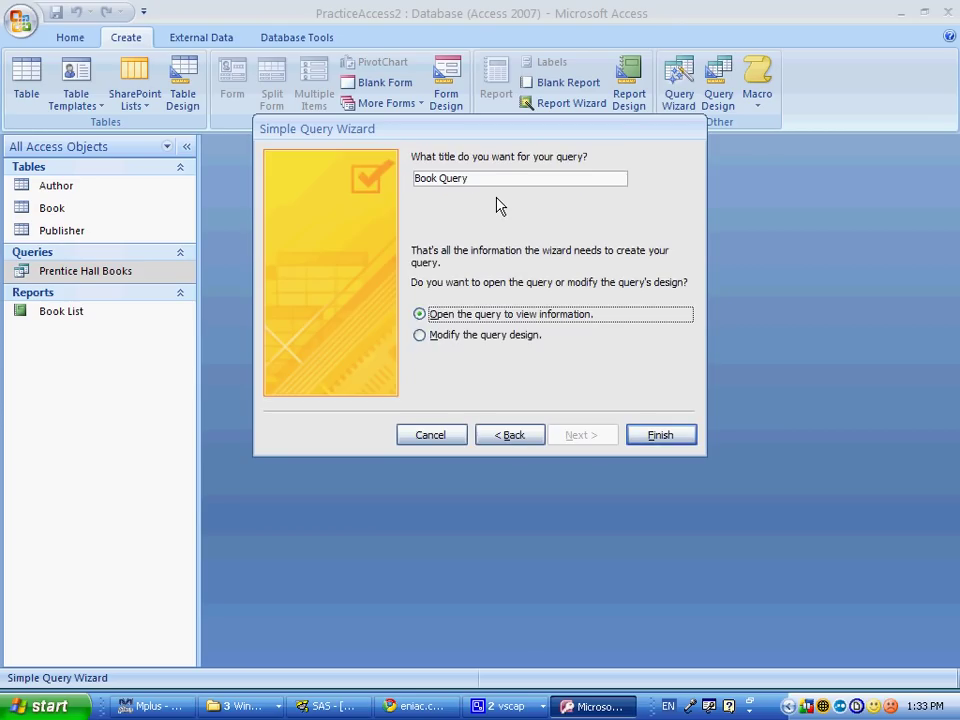
- Title the query Books not yet published, copying the name from the exam PDF, and finish the wizard with the design open for modification
{"action": "key", "text": "alt+Tab"}
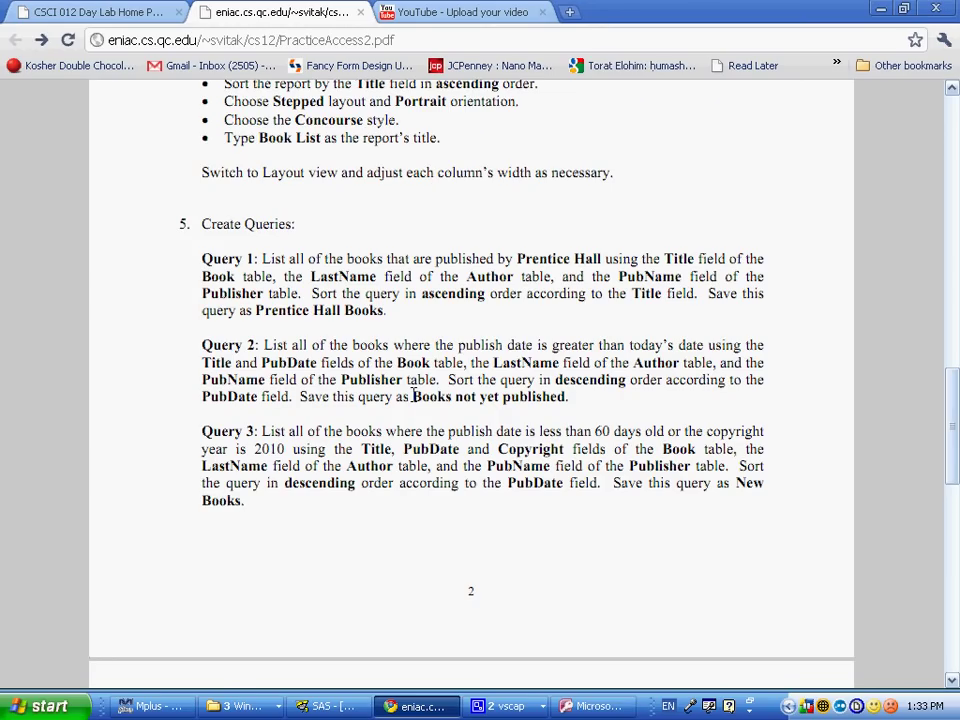
{"action": "left_click_drag", "start_coordinate": [413, 396], "coordinate": [546, 403]}
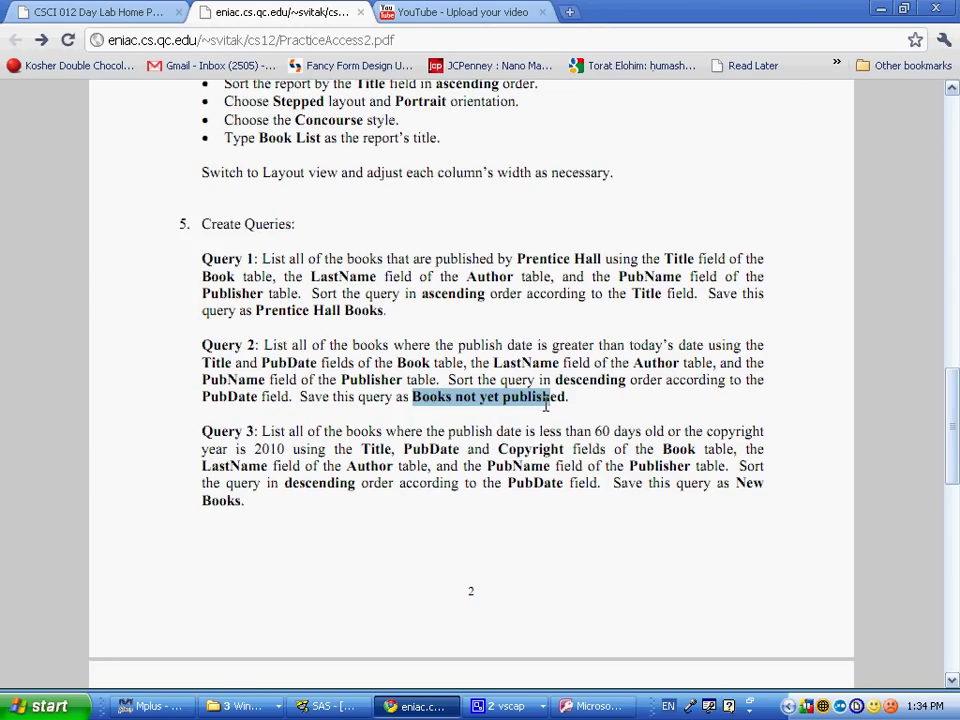
{"action": "left_click_drag", "start_coordinate": [546, 401], "coordinate": [567, 398]}
{"action": "key", "text": "ctrl+c"}
{"action": "key", "text": "alt+Tab"}
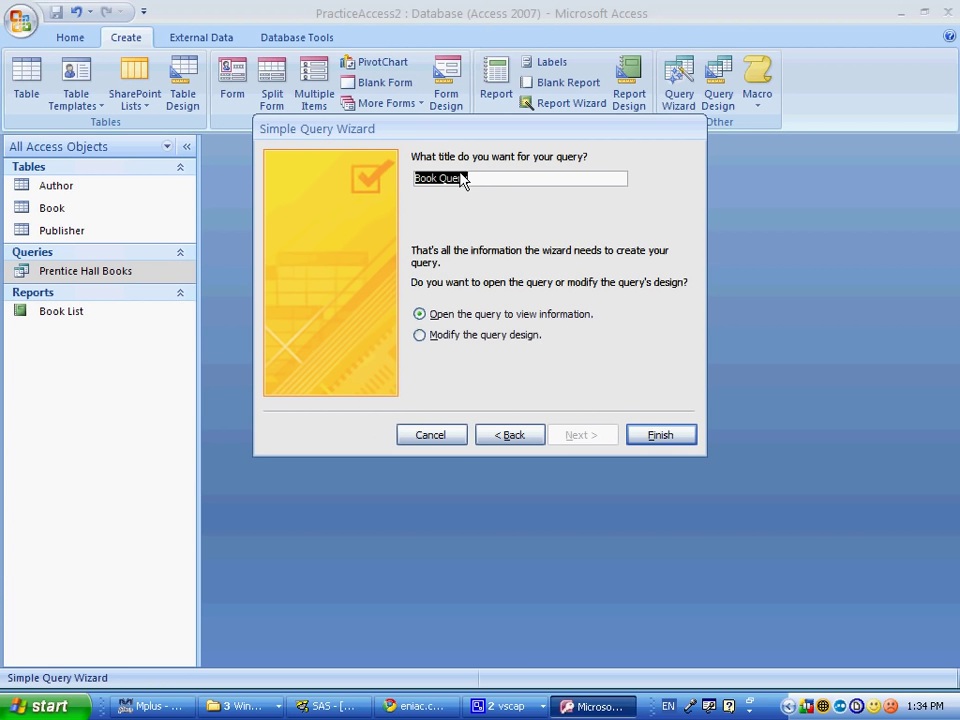
{"action": "key", "text": "ctrl+v"}
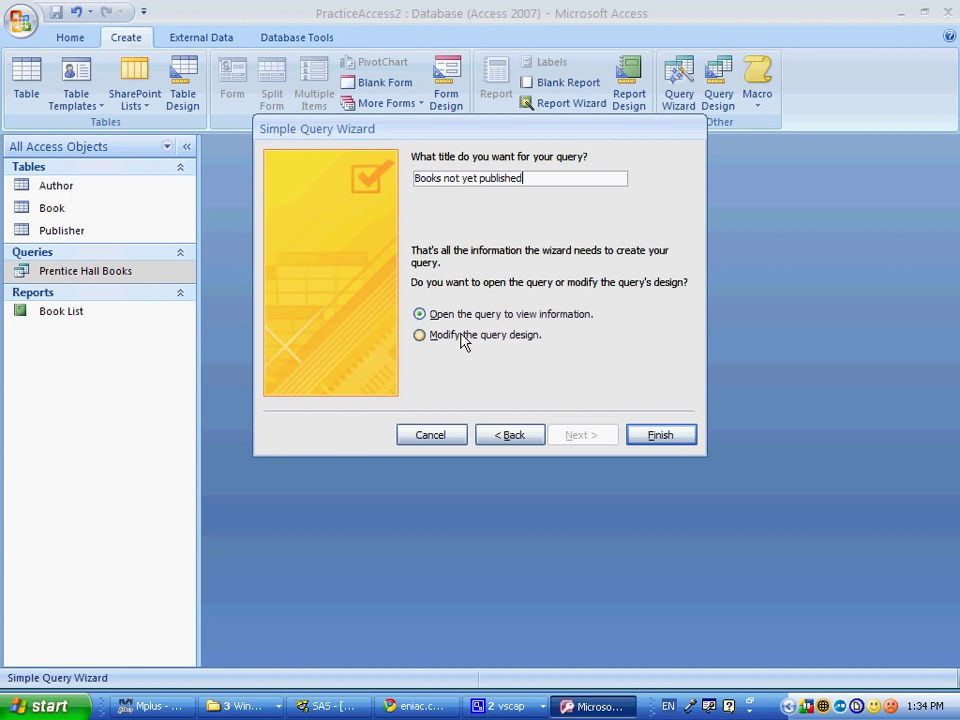
{"action": "left_click", "coordinate": [463, 338]}
{"action": "left_click", "coordinate": [660, 435]}
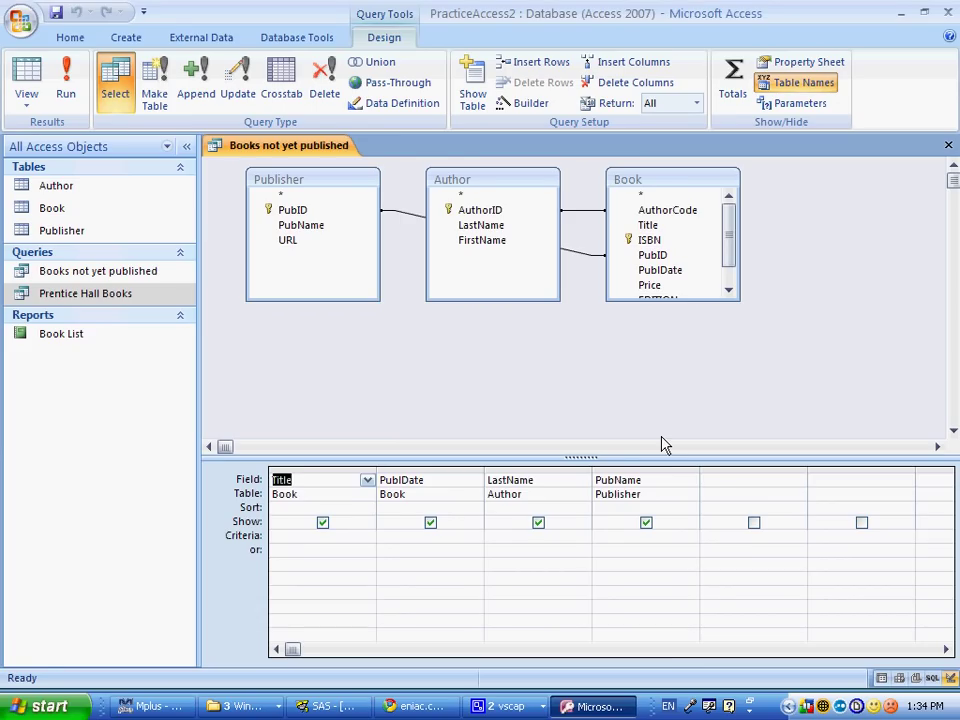
- Check the Query 2 sort field in the exam PDF and open the Book table's records
{"action": "left_click", "coordinate": [704, 483]}
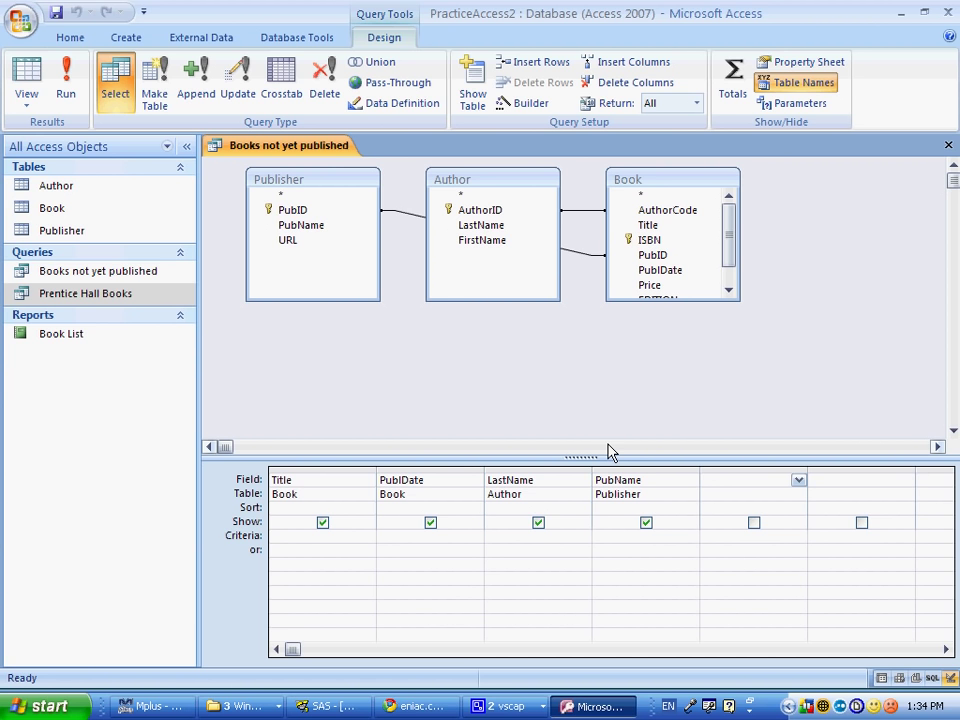
{"action": "key", "text": "alt+Tab"}
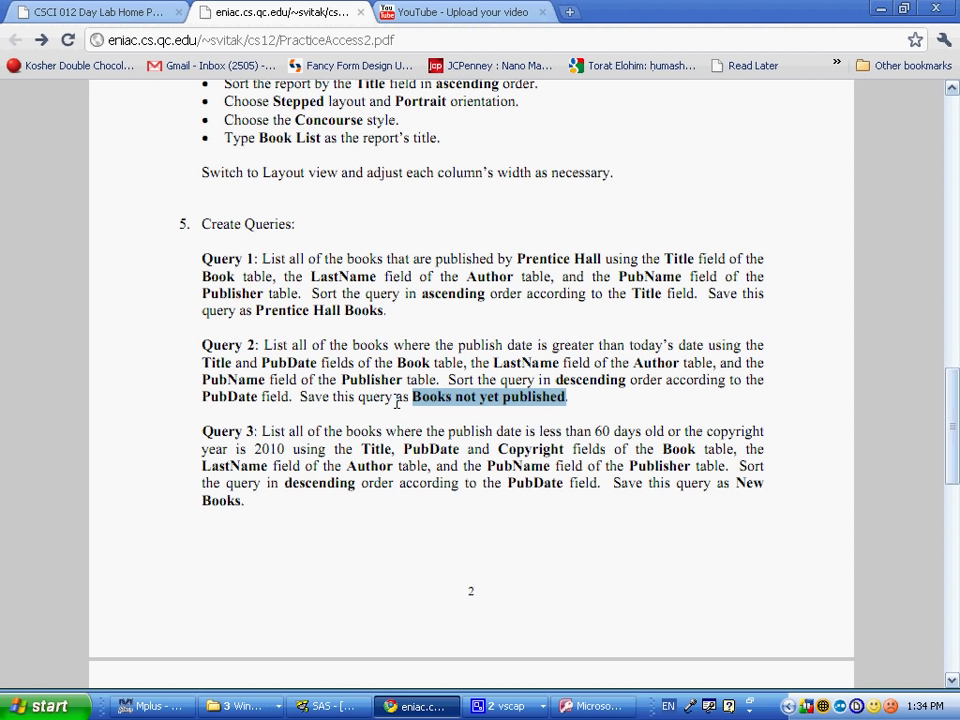
{"action": "left_click", "coordinate": [240, 394]}
{"action": "double_click", "coordinate": [241, 396]}
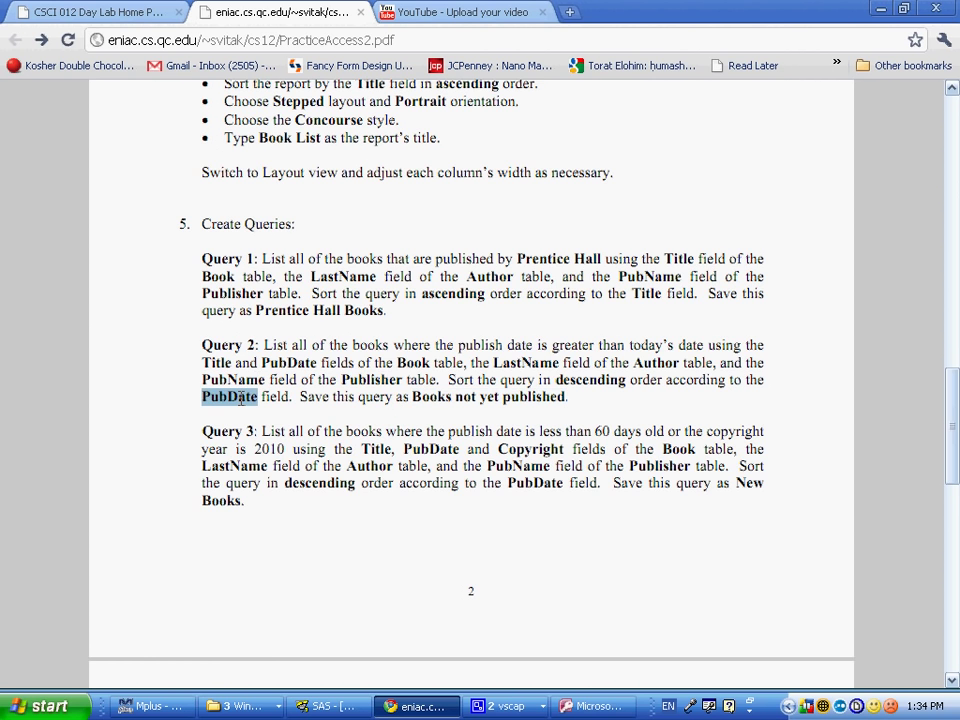
{"action": "key", "text": "alt+Tab"}
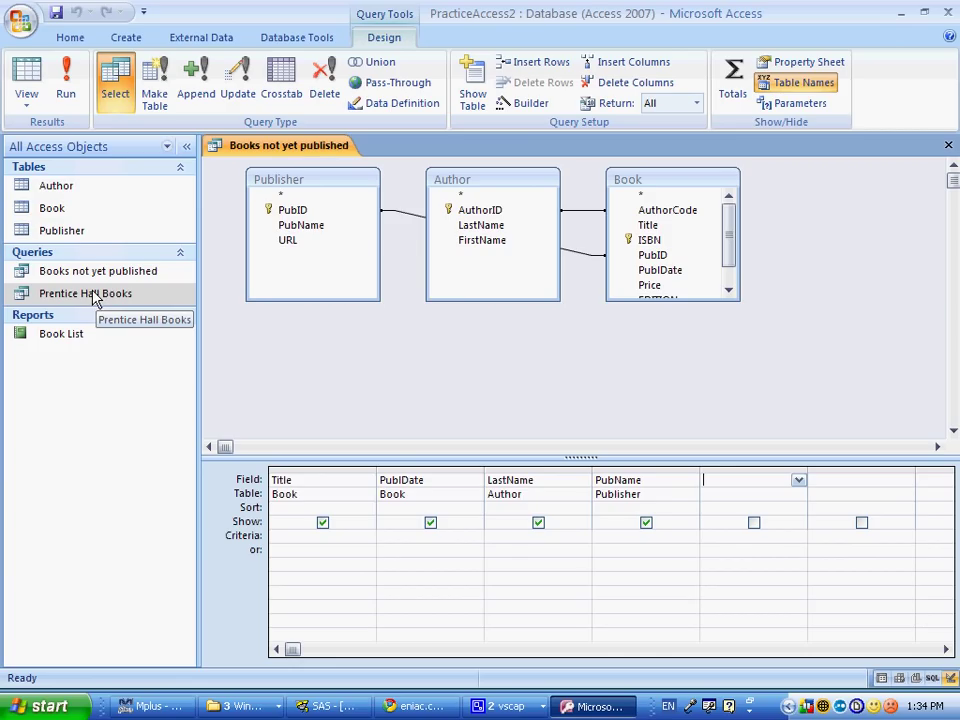
{"action": "left_click", "coordinate": [63, 216]}
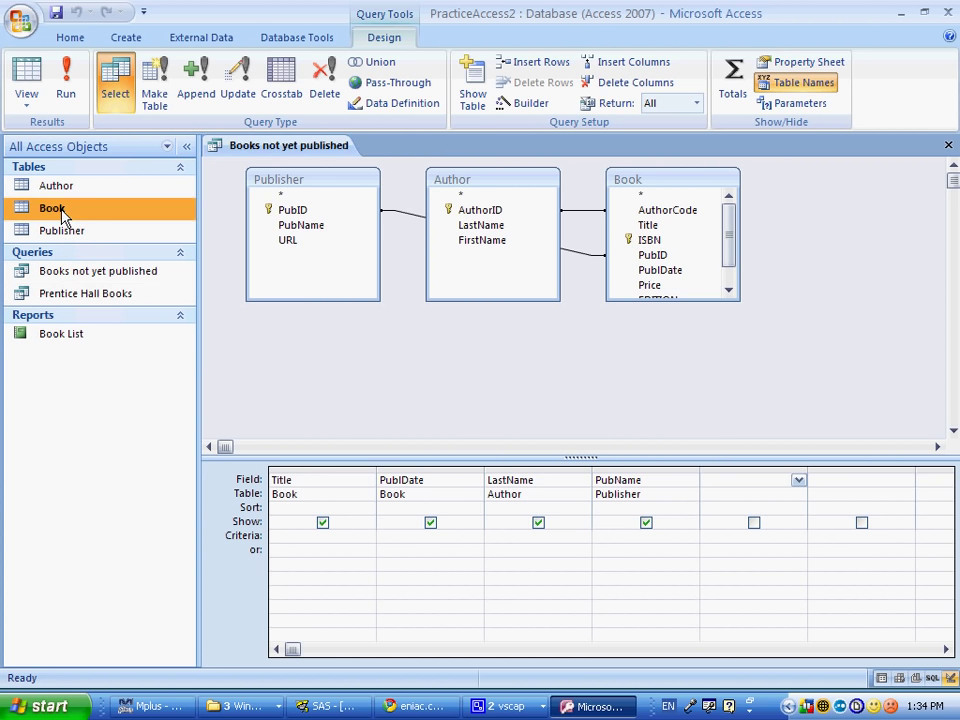
{"action": "double_click", "coordinate": [62, 213]}
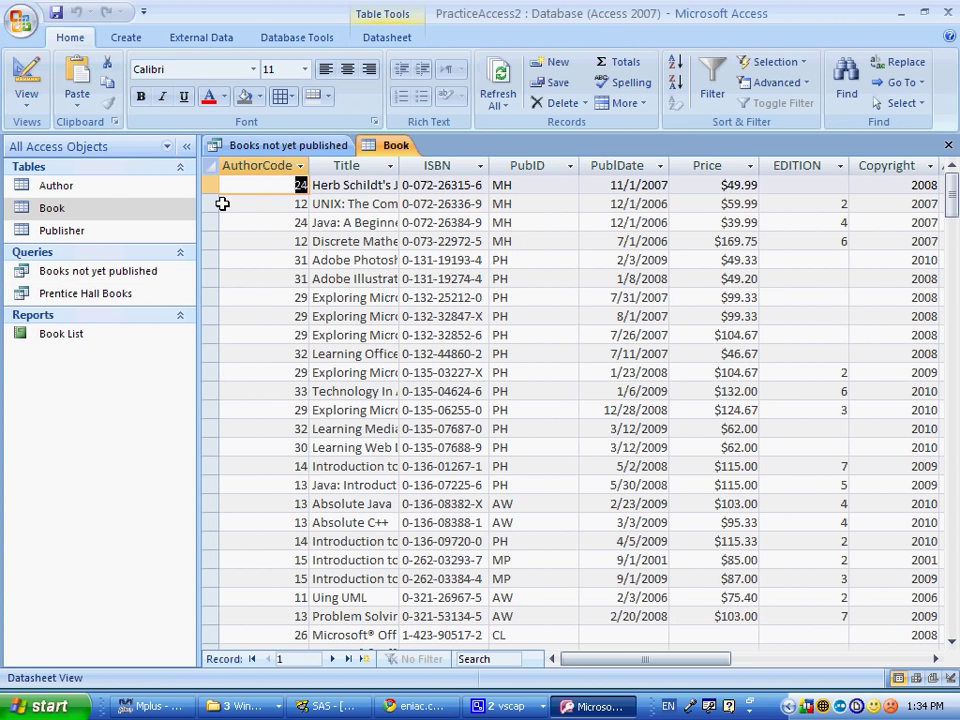
- Set the PublDate of the first two Book records to 11/1/2012 and 12/1/2011, and close the table
{"action": "left_click", "coordinate": [649, 186]}
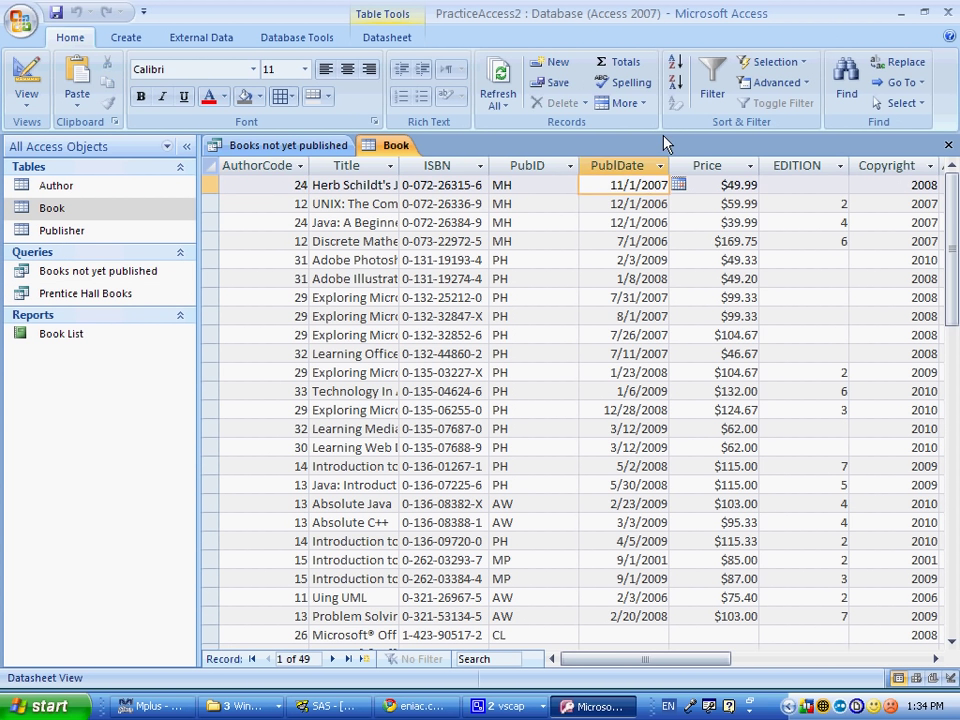
{"action": "key", "text": "shift+Left"}
{"action": "key", "text": "shift+Left"}
{"action": "type", "text": "12"}
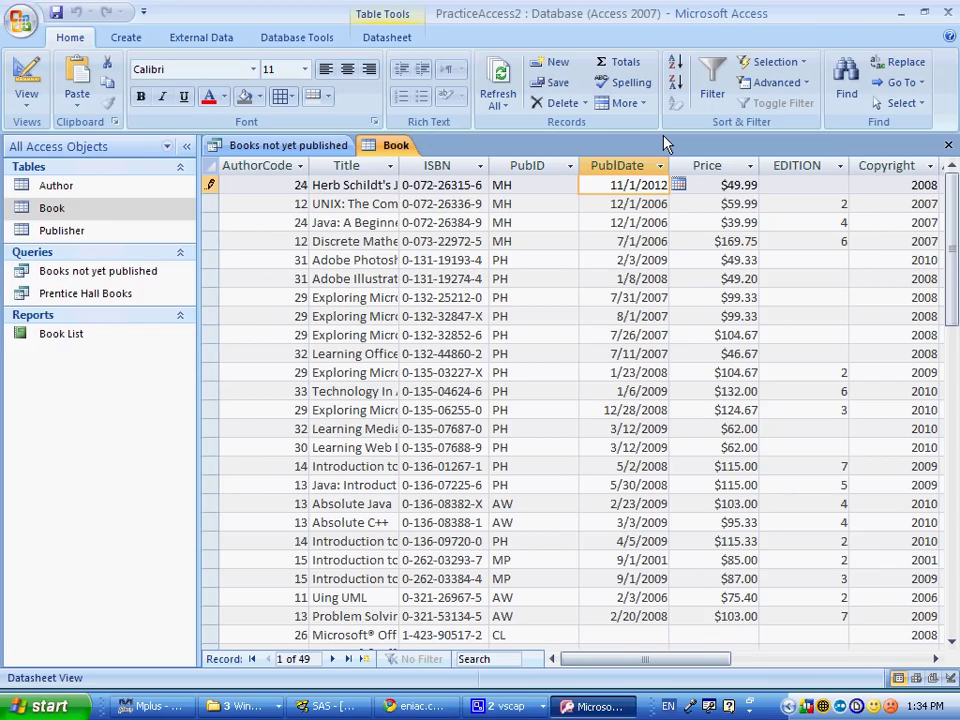
{"action": "key", "text": "Tab"}
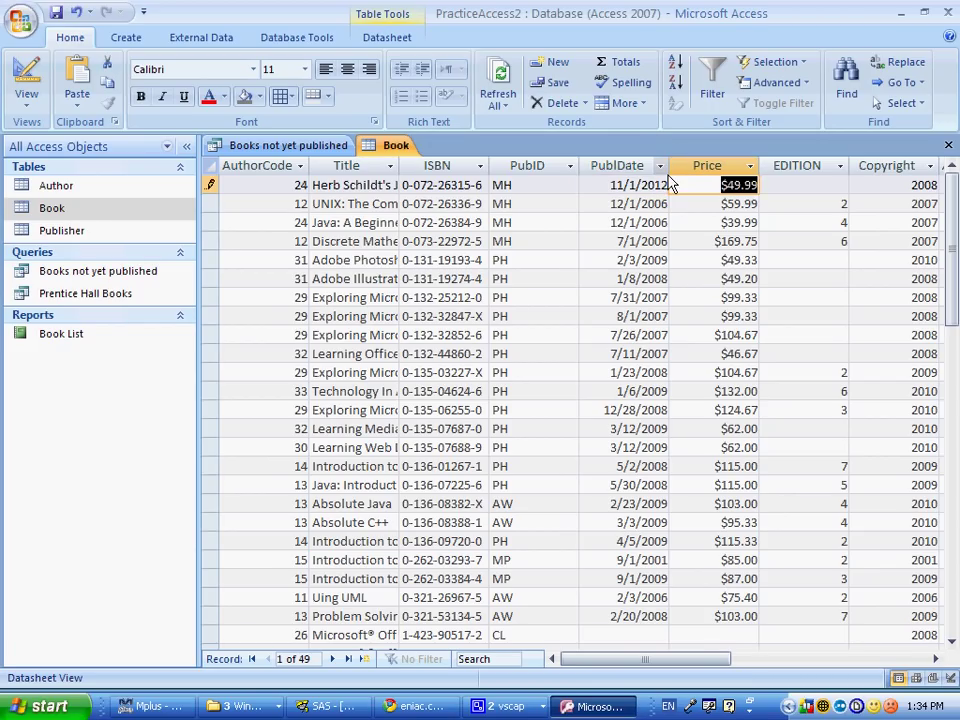
{"action": "left_click_drag", "start_coordinate": [656, 204], "coordinate": [681, 205]}
{"action": "type", "text": "11"}
{"action": "key", "text": "Tab"}
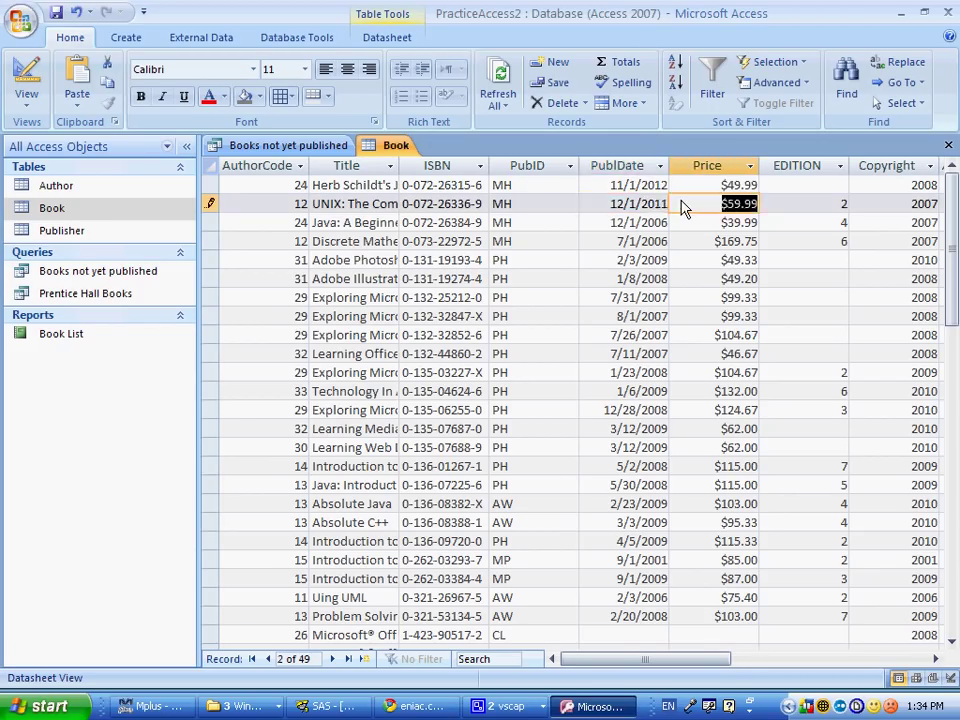
{"action": "left_click", "coordinate": [660, 228]}
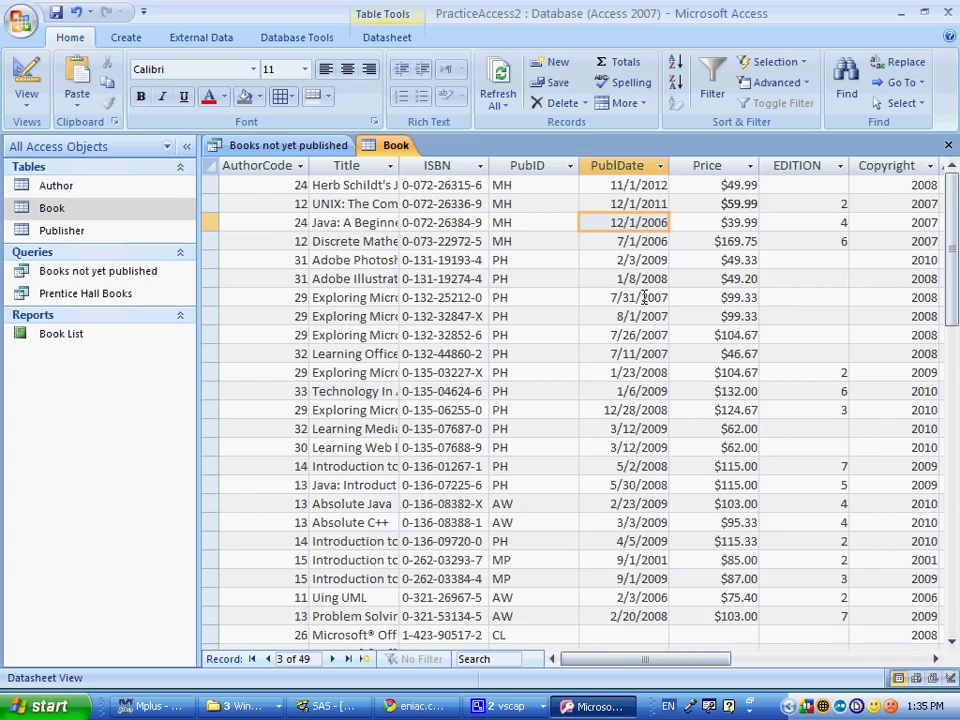
{"action": "left_click", "coordinate": [950, 147]}
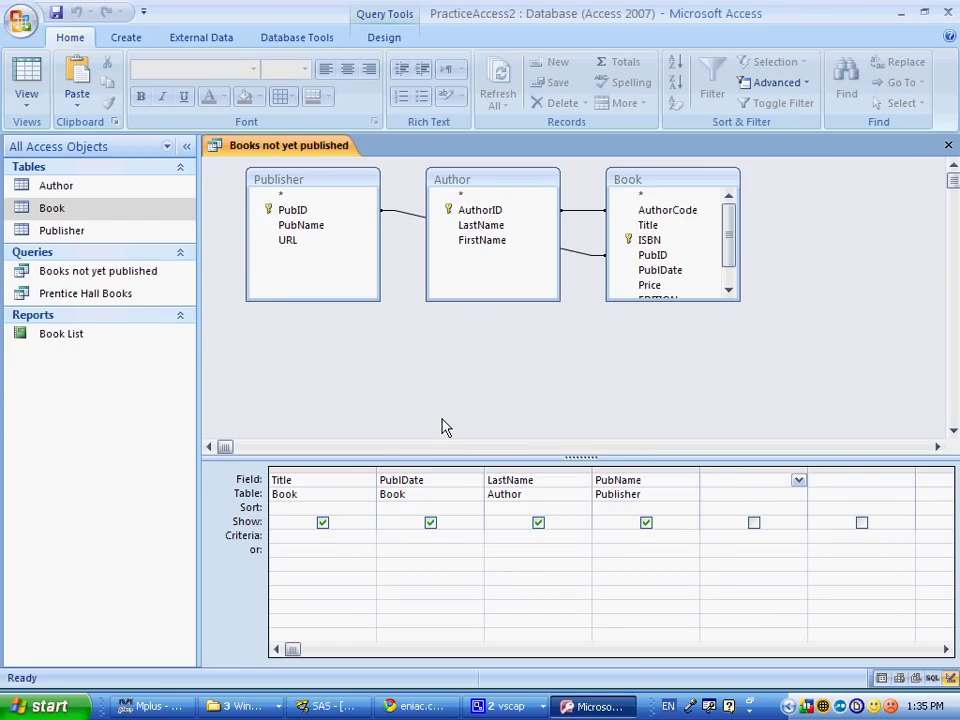
- Add a calculated column with the expression Date() after PubName, preview its results and return to the query design
{"action": "type", "text": "DATE()"}
{"action": "key", "text": "Tab"}
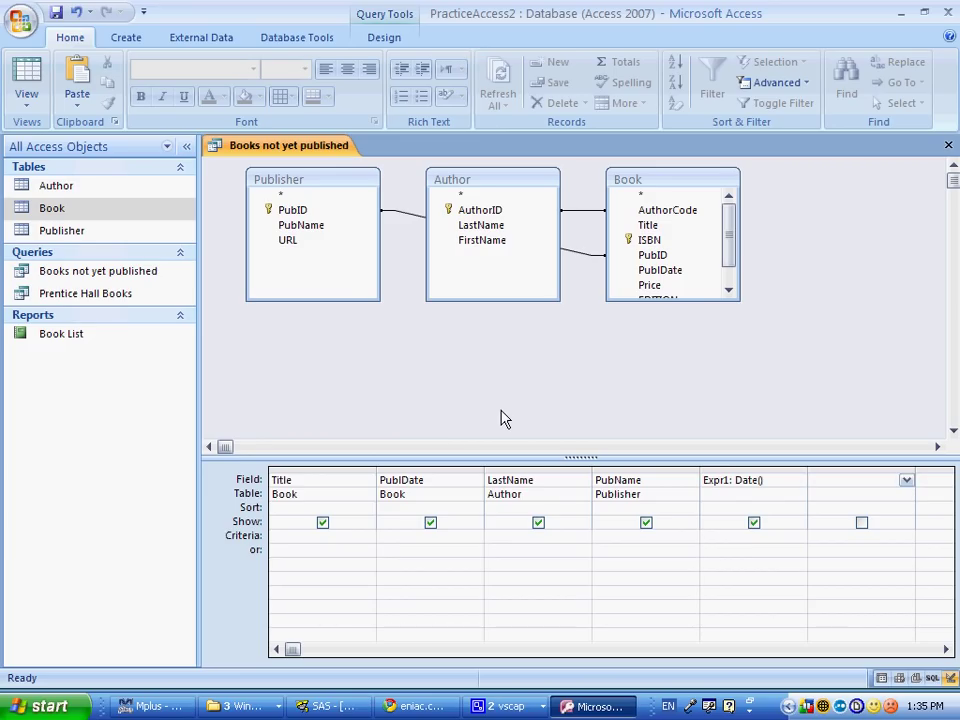
{"action": "left_click", "coordinate": [27, 80]}
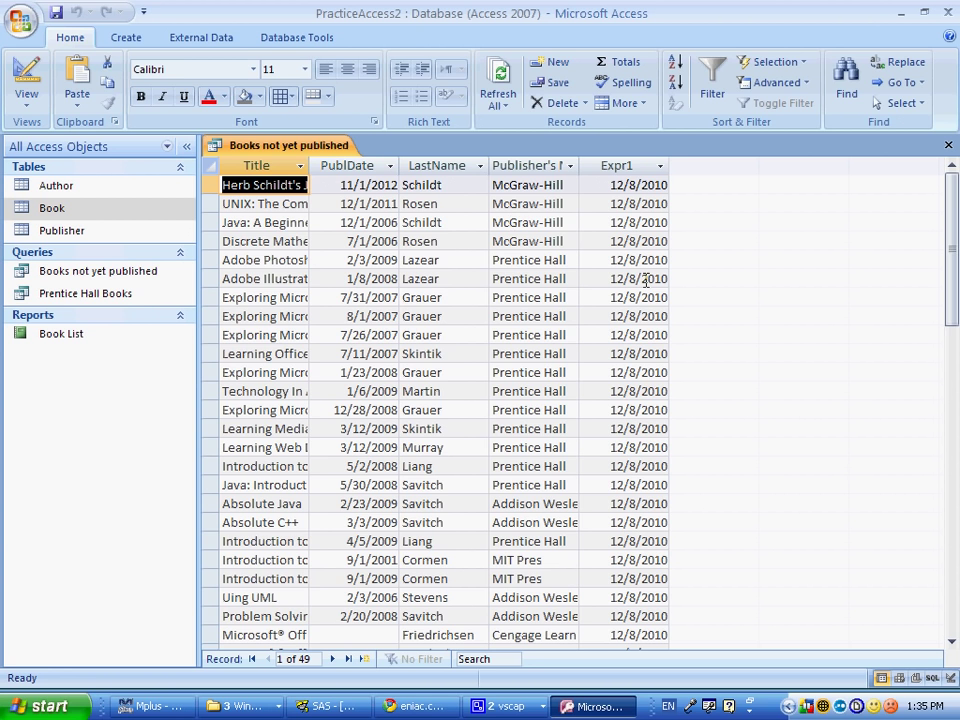
{"action": "left_click", "coordinate": [26, 80]}
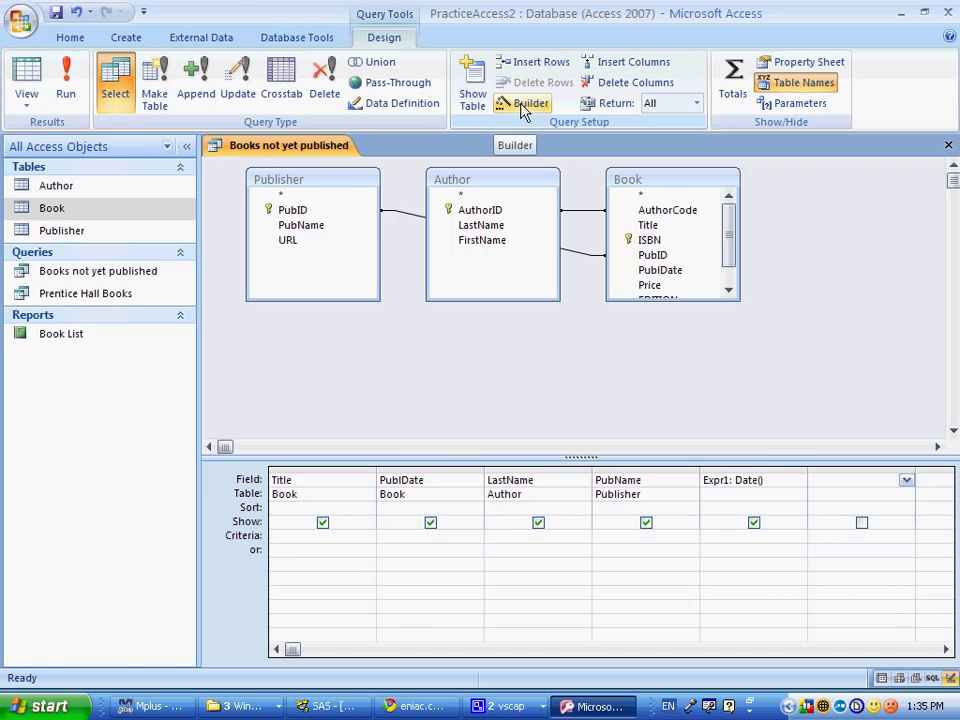
- Change the calculated column's expression to PublDate - Date(), widen the column and preview the day differences before returning to the design
{"action": "left_click", "coordinate": [779, 480]}
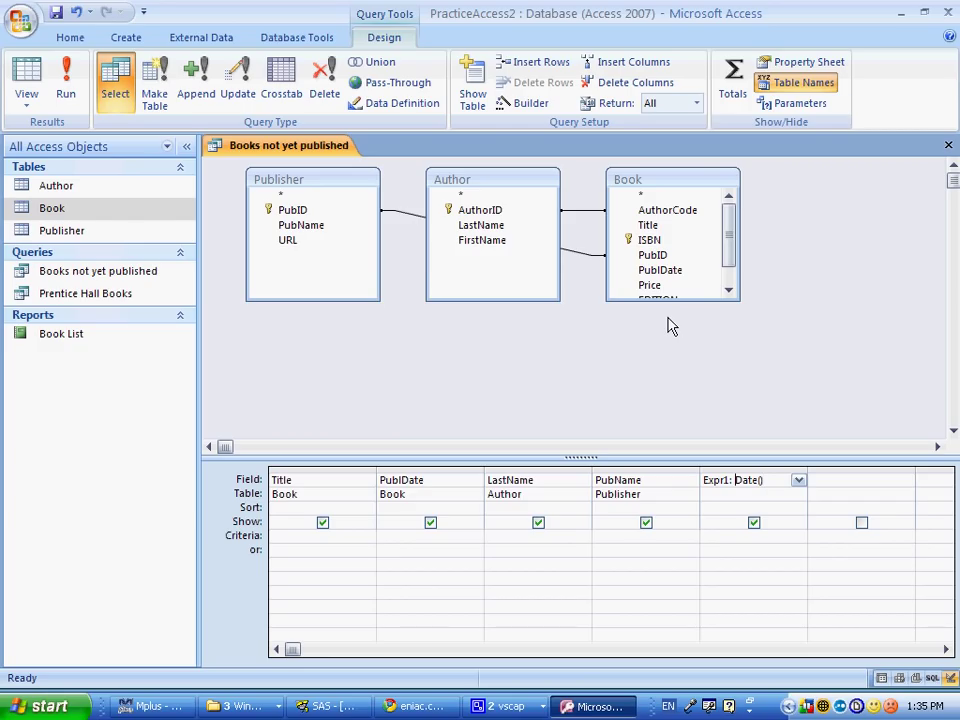
{"action": "type", "text": "PublDate -"}
{"action": "left_click_drag", "start_coordinate": [808, 472], "coordinate": [886, 475]}
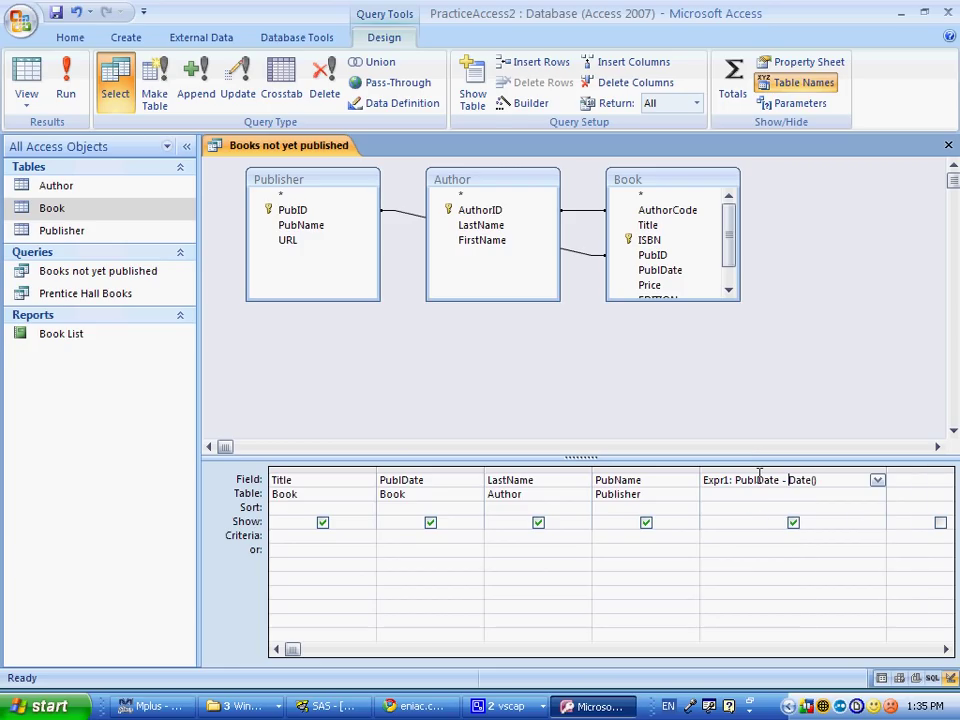
{"action": "key", "text": "Tab"}
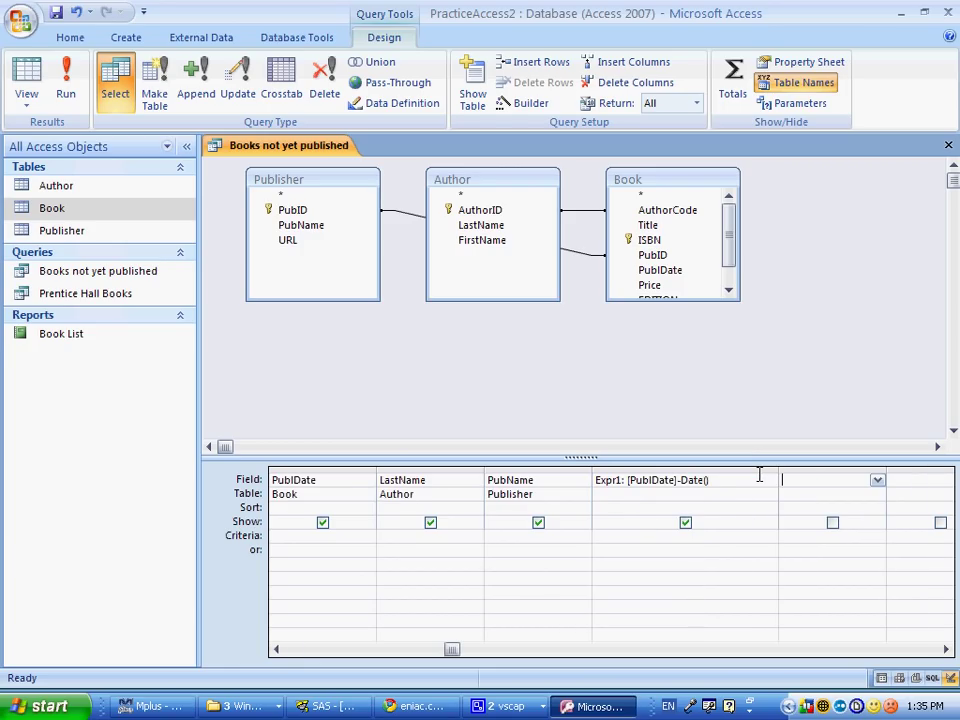
{"action": "left_click", "coordinate": [113, 100]}
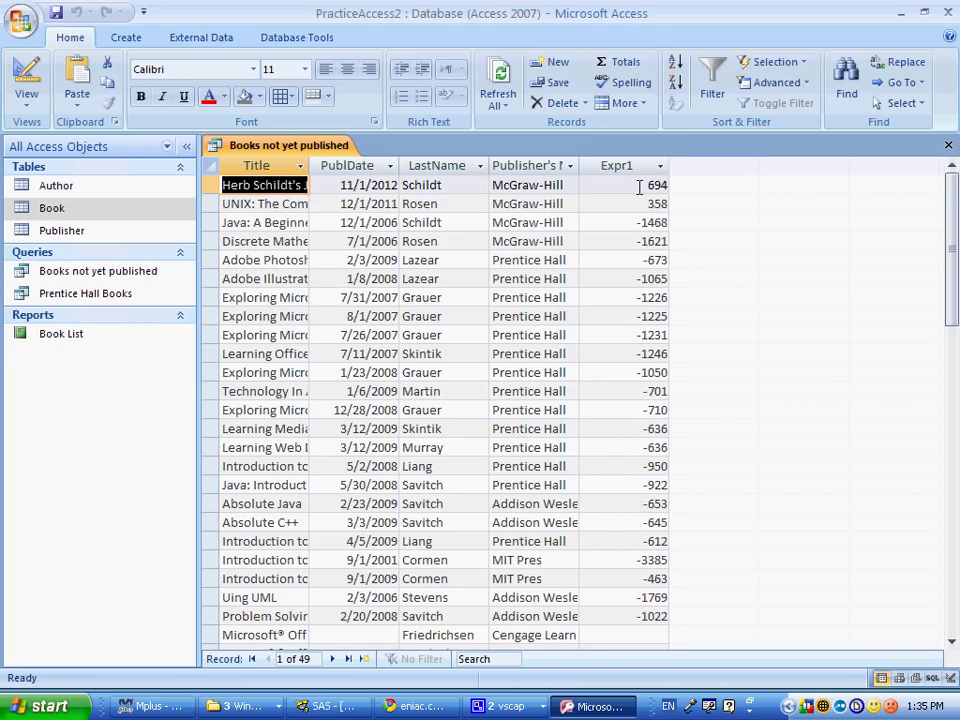
{"action": "key", "text": "ctrl+period"}
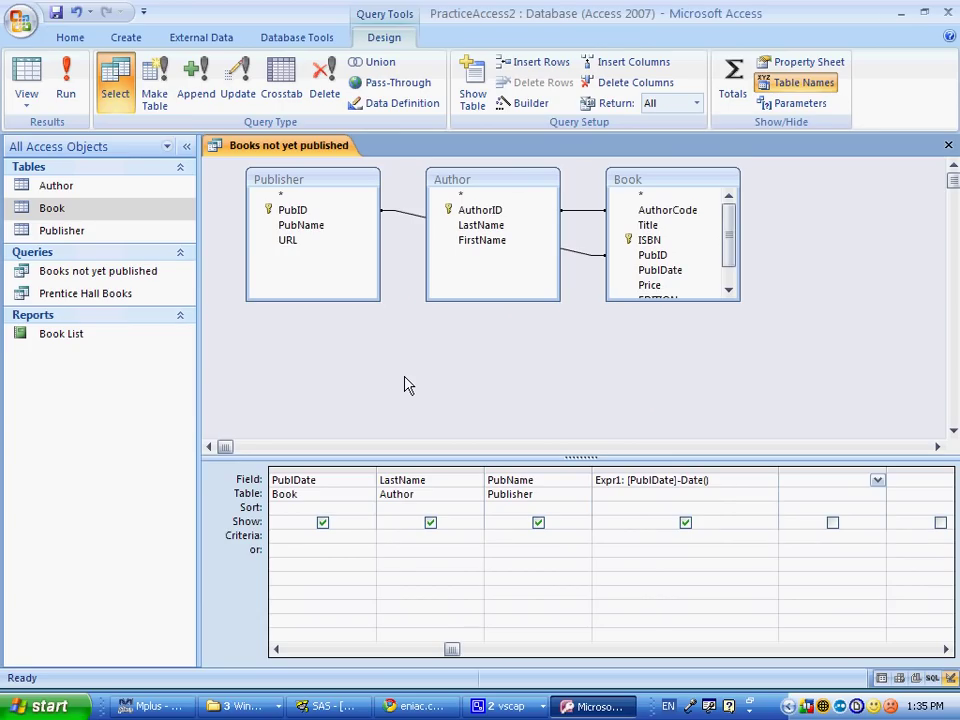
- Give the [PublDate]-Date() column the criterion >0, run the query and hide that column from the results
{"action": "left_click", "coordinate": [615, 447]}
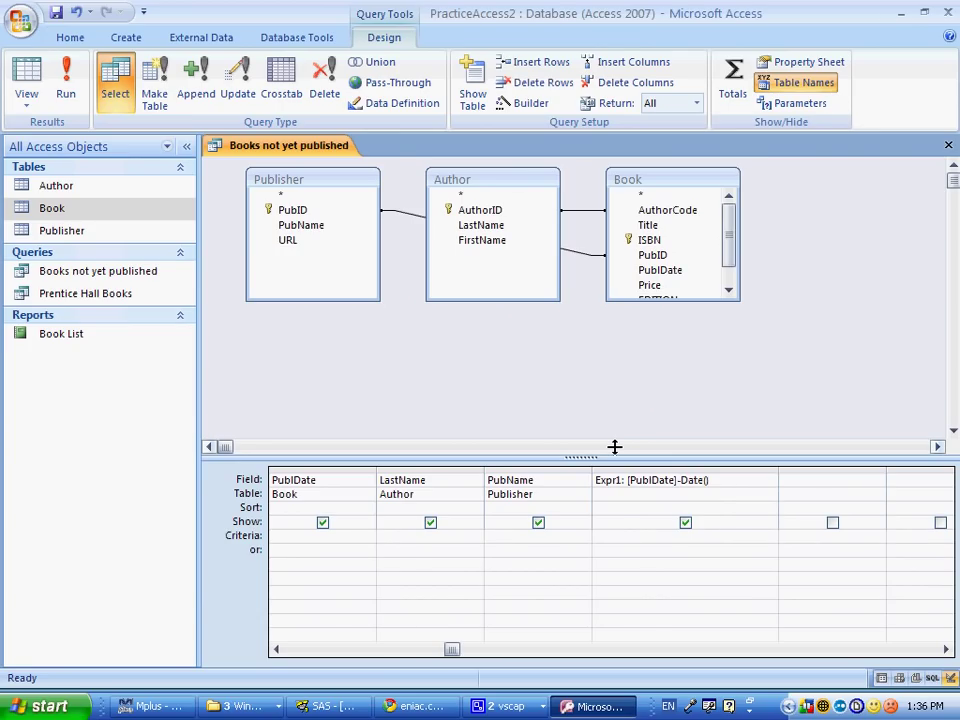
{"action": "type", "text": ">0"}
{"action": "key", "text": "Tab"}
{"action": "left_click", "coordinate": [66, 93]}
{"action": "left_click", "coordinate": [675, 522]}
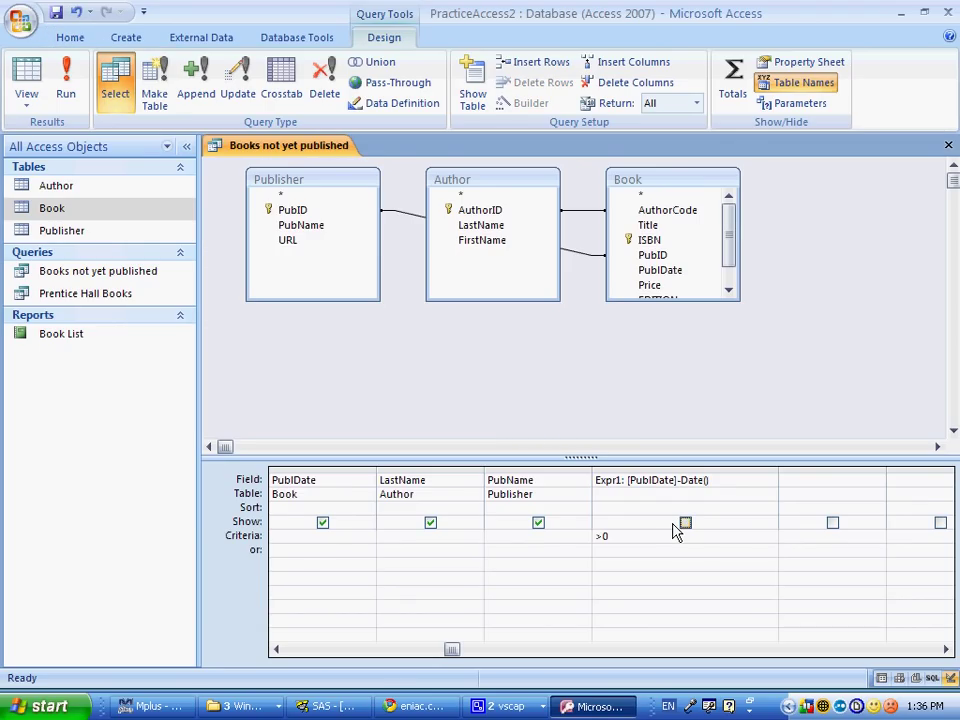
- Check the sort order in the exam PDF and run the query with the PubName column sorted descending
{"action": "key", "text": "alt+Tab"}
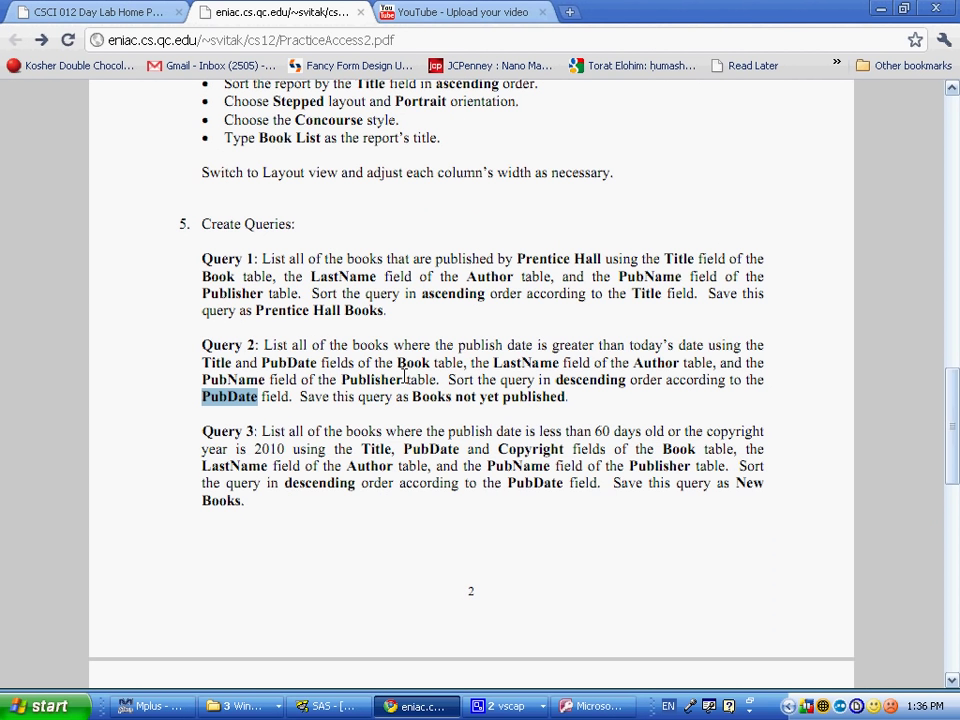
{"action": "key", "text": "alt+Tab"}
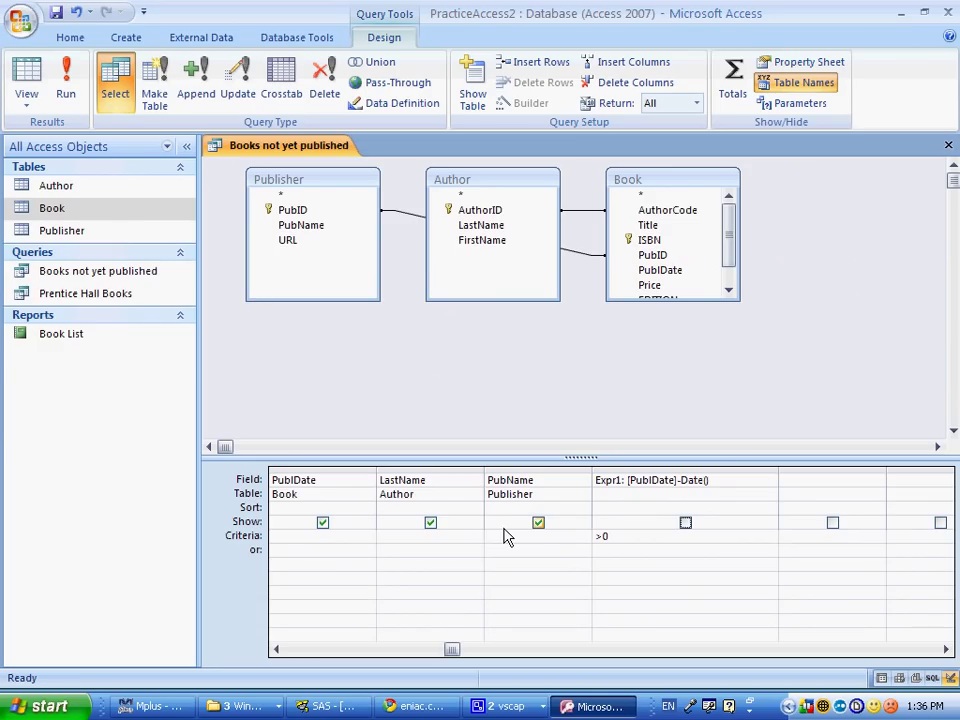
{"action": "left_click", "coordinate": [565, 508]}
{"action": "left_click", "coordinate": [582, 508]}
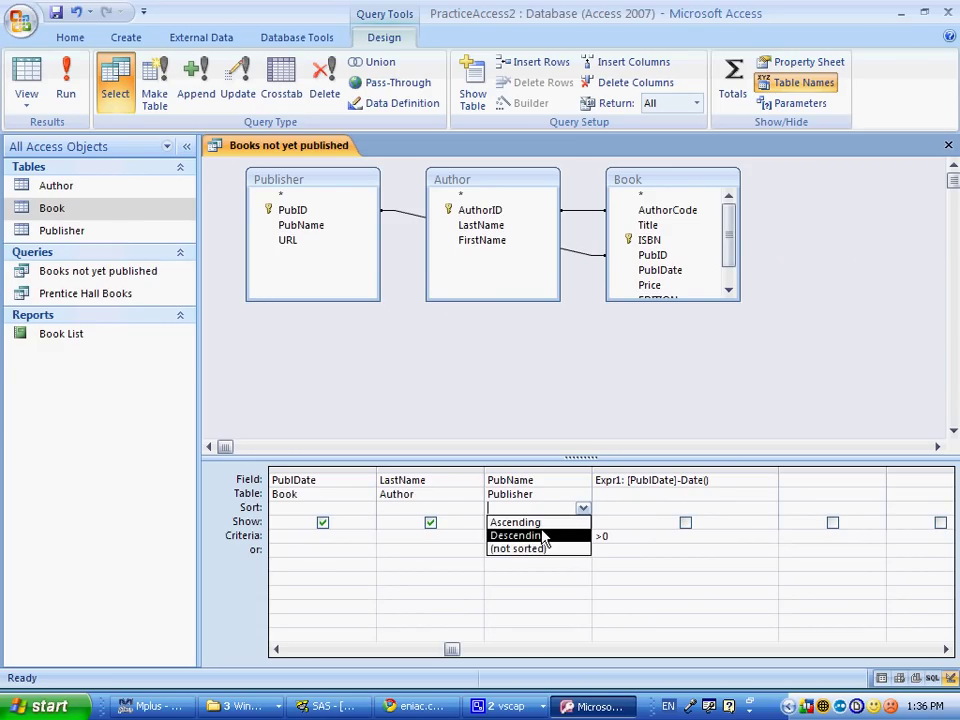
{"action": "left_click", "coordinate": [545, 538]}
{"action": "left_click", "coordinate": [66, 94]}
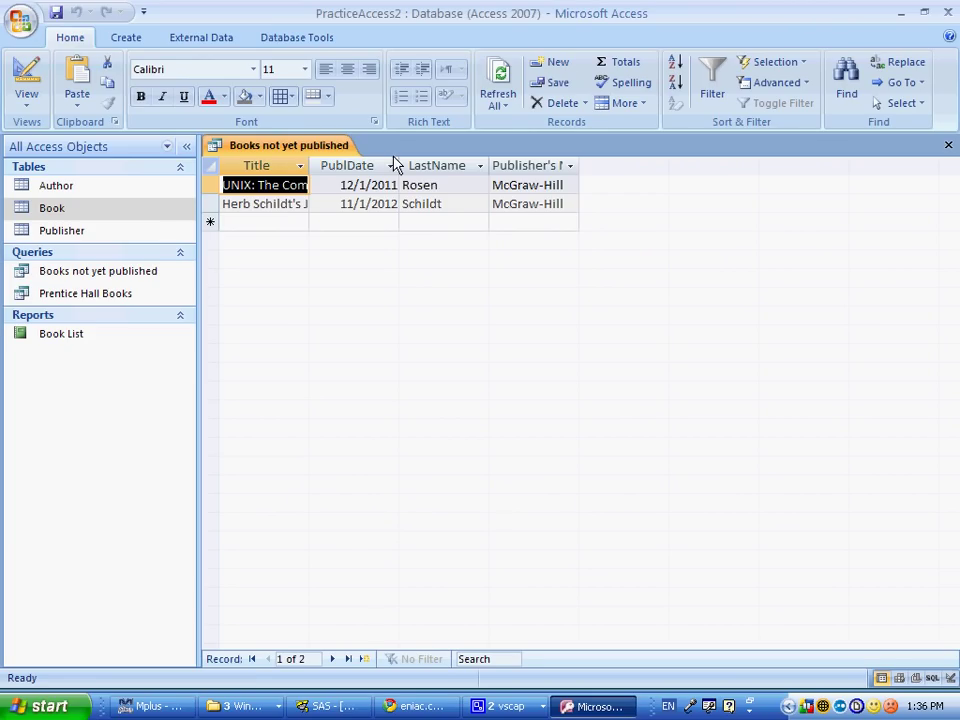
- Widen the Title column in the results and close the Books not yet published query, saving its design changes
{"action": "left_click_drag", "start_coordinate": [310, 167], "coordinate": [352, 167]}
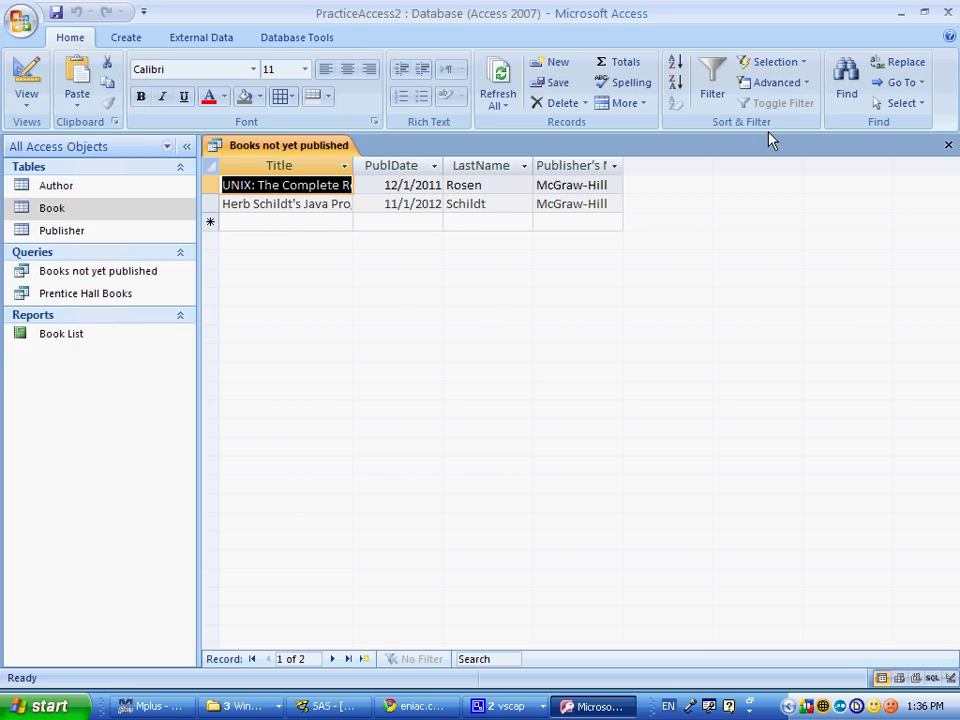
{"action": "left_click", "coordinate": [948, 145]}
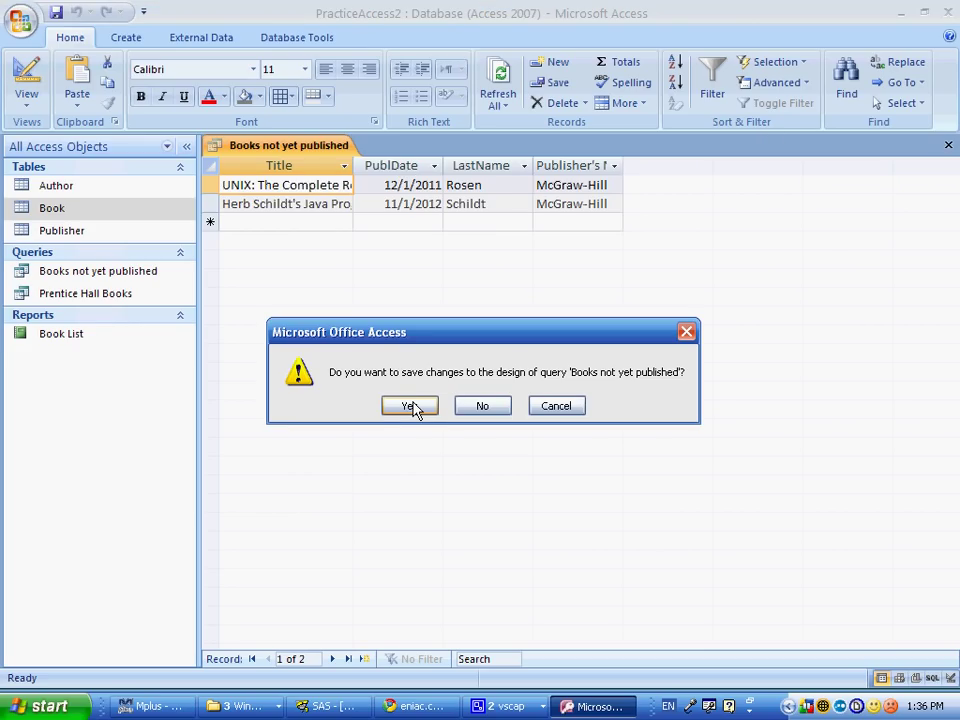
{"action": "left_click", "coordinate": [412, 406]}
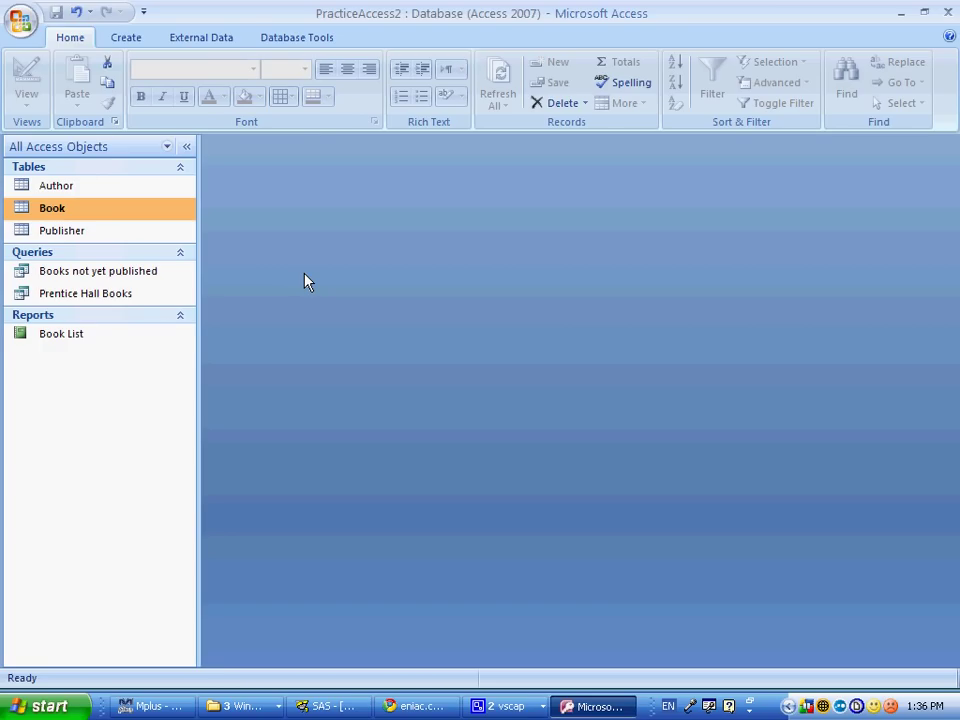
- Check the Query 3 publish-date condition in the exam PDF and start a new query with the Simple Query Wizard
{"action": "key", "text": "alt+Tab"}
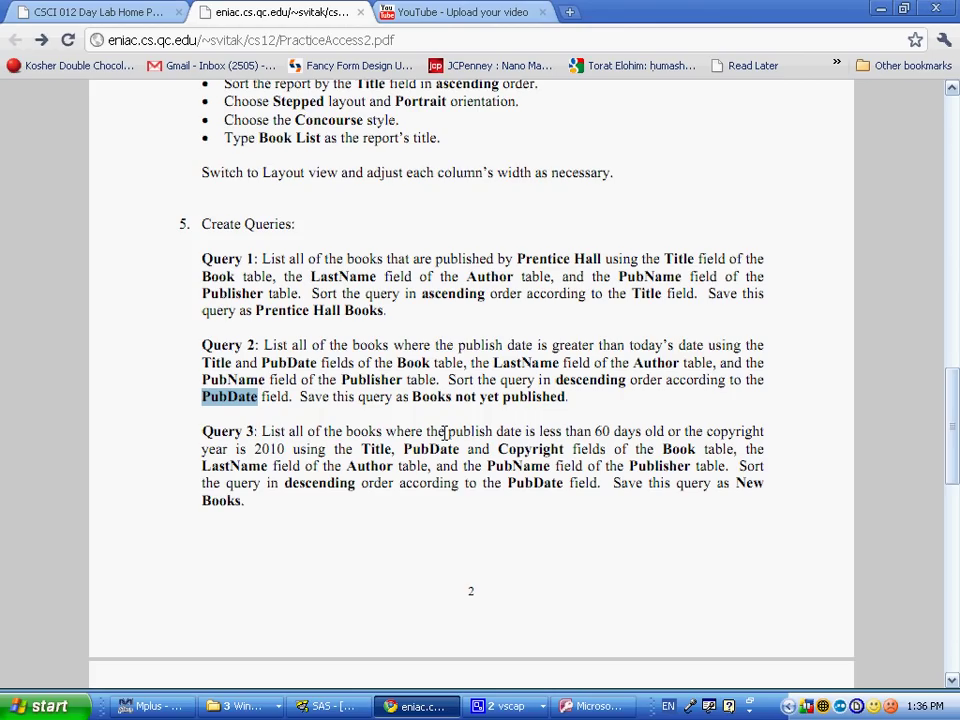
{"action": "left_click_drag", "start_coordinate": [444, 432], "coordinate": [514, 433]}
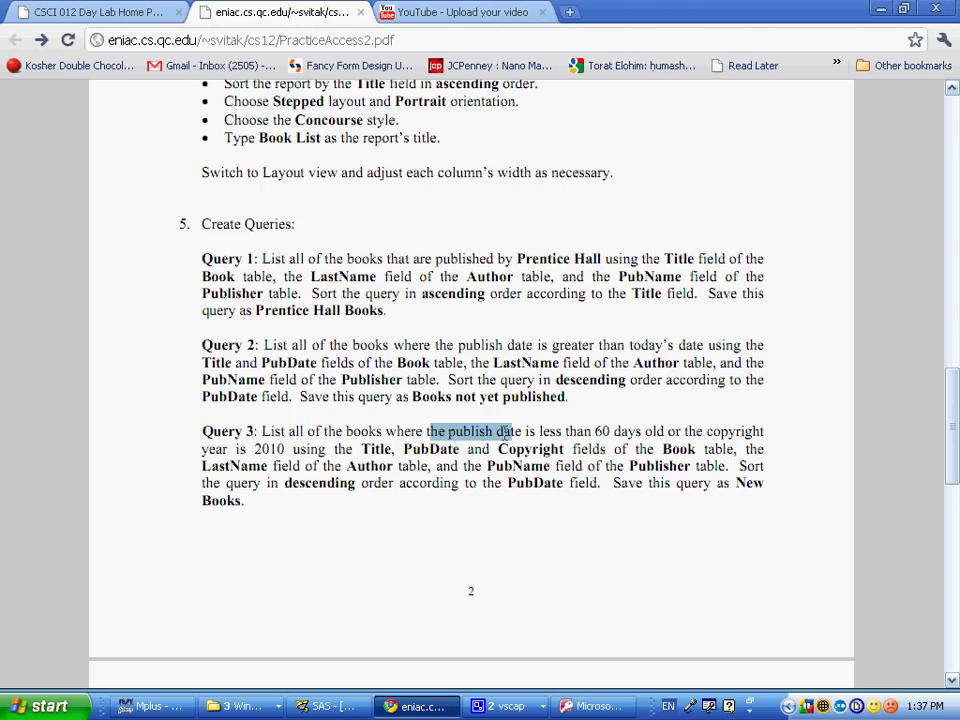
{"action": "left_click_drag", "start_coordinate": [505, 432], "coordinate": [520, 432]}
{"action": "key", "text": "alt+Tab"}
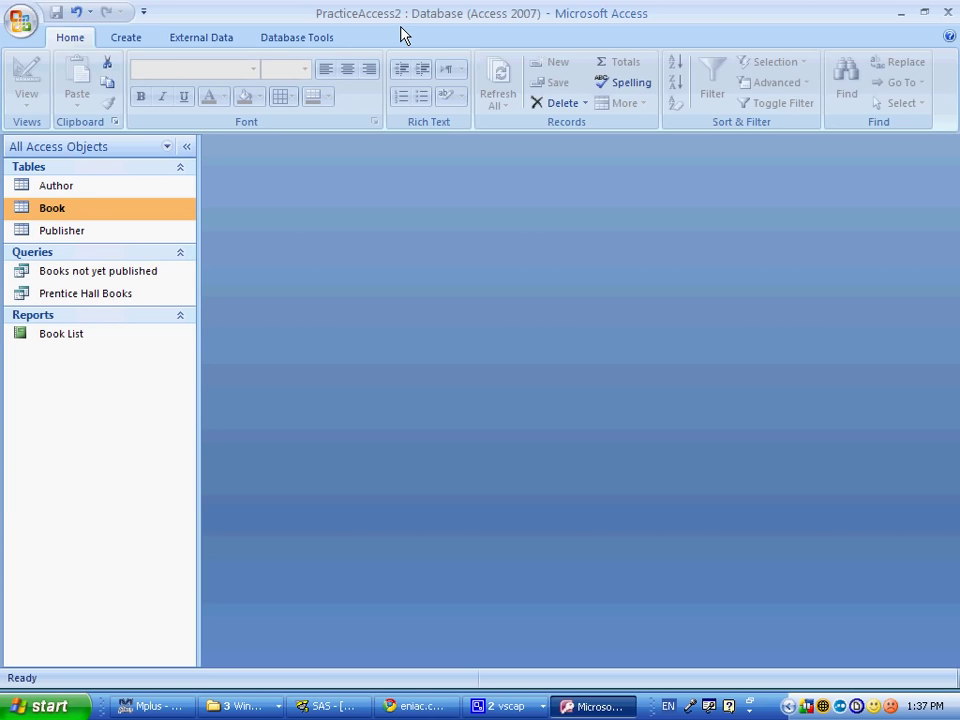
{"action": "left_click", "coordinate": [128, 38]}
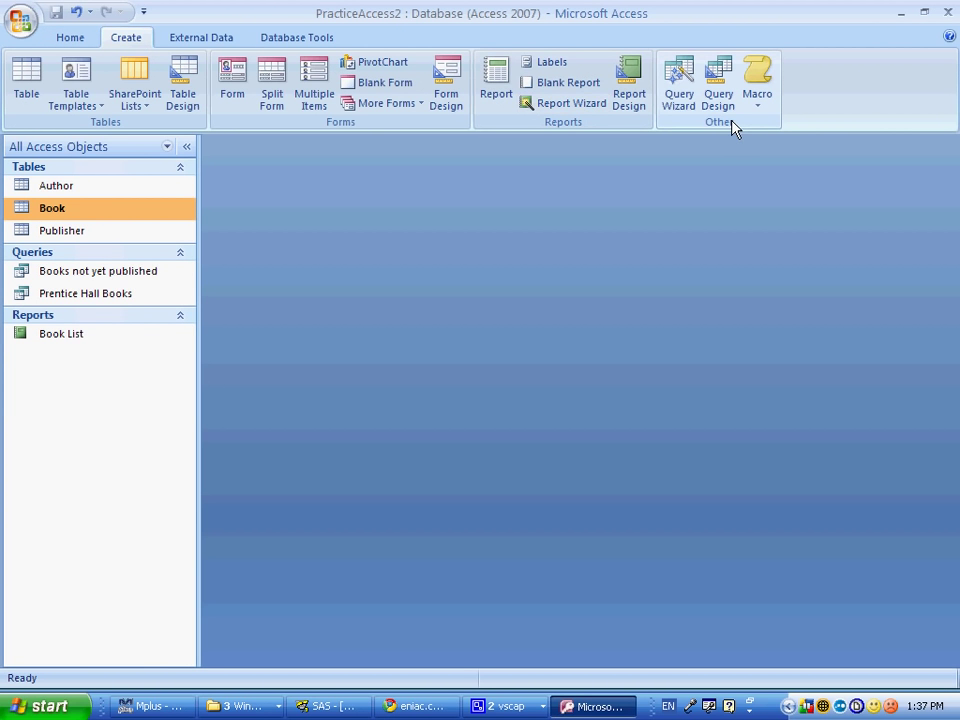
{"action": "left_click", "coordinate": [680, 95]}
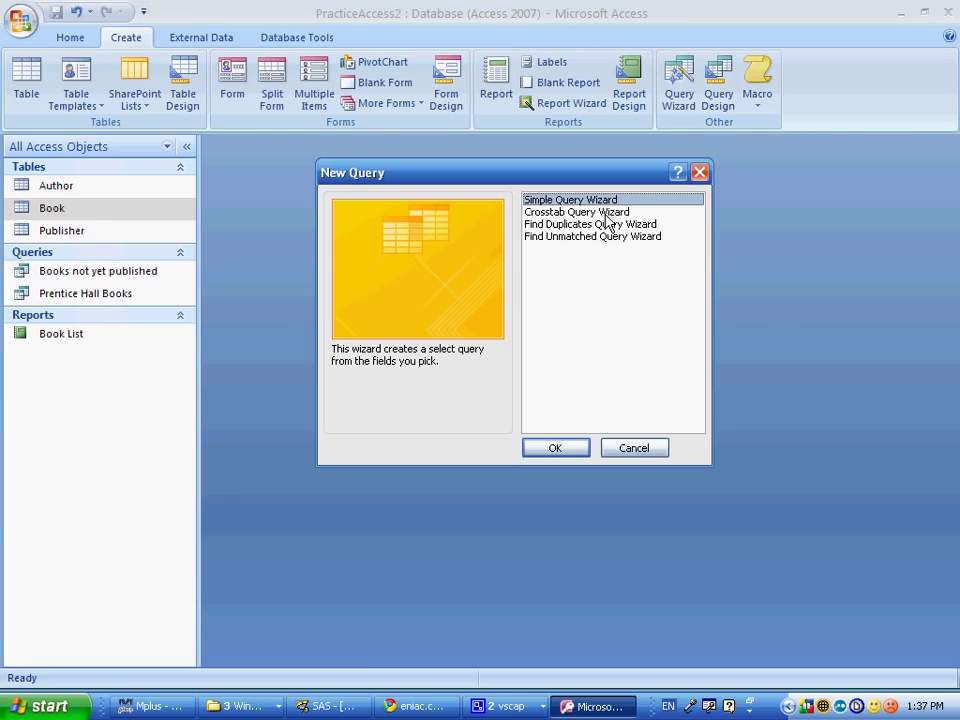
{"action": "left_click", "coordinate": [555, 447]}
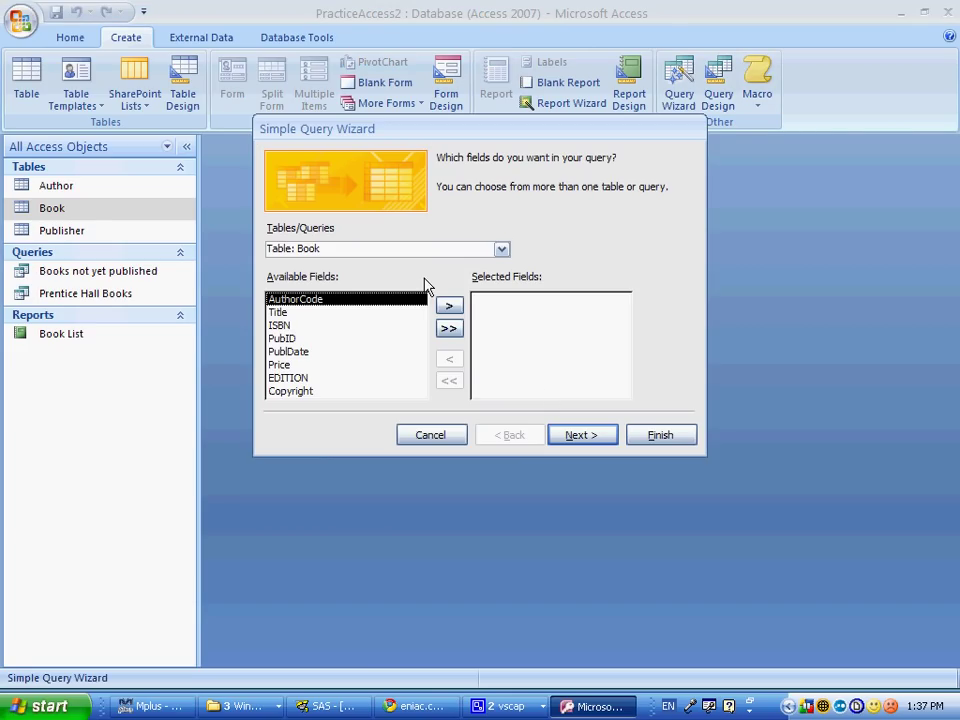
- Check the Query 3 fields in the exam PDF and add Title, PublDate and Copyright from the Book table to the query
{"action": "key", "text": "alt+Tab"}
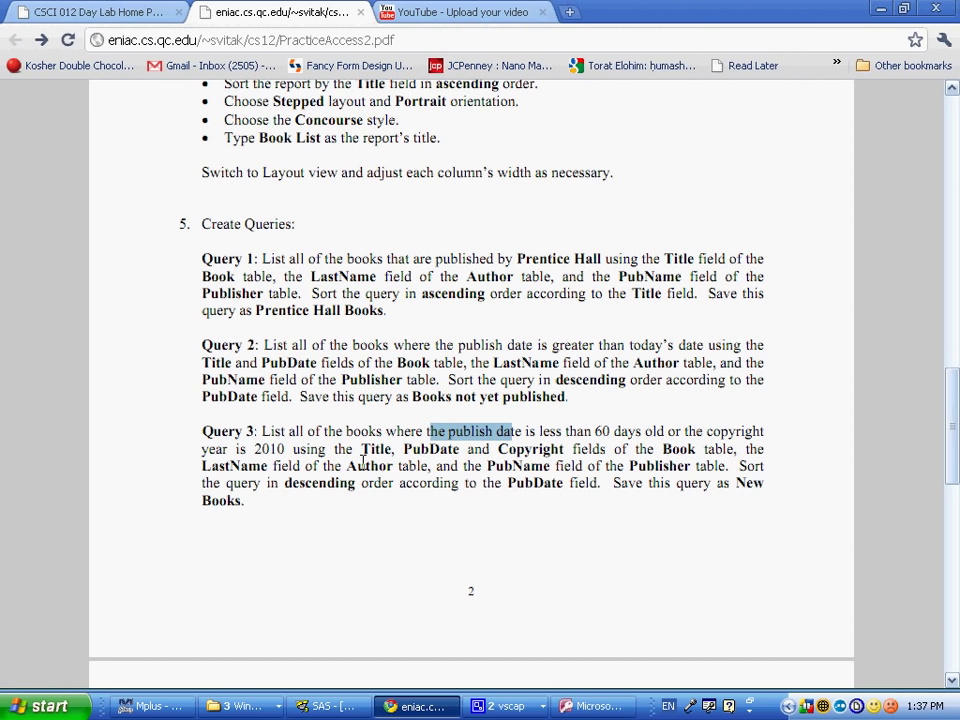
{"action": "key", "text": "alt+Tab"}
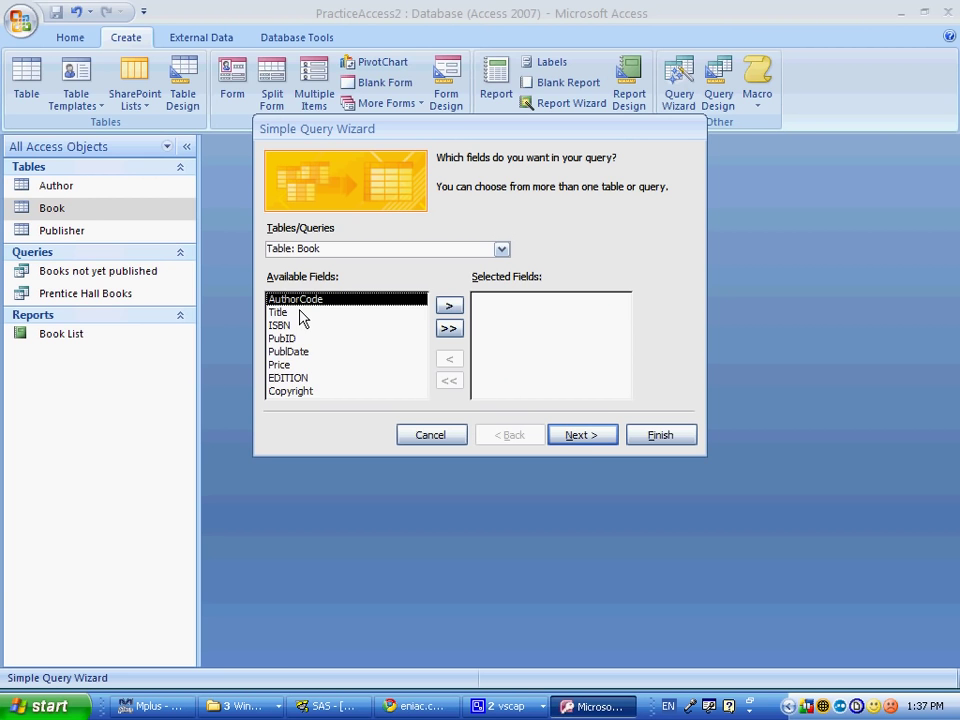
{"action": "double_click", "coordinate": [280, 313]}
{"action": "double_click", "coordinate": [295, 339]}
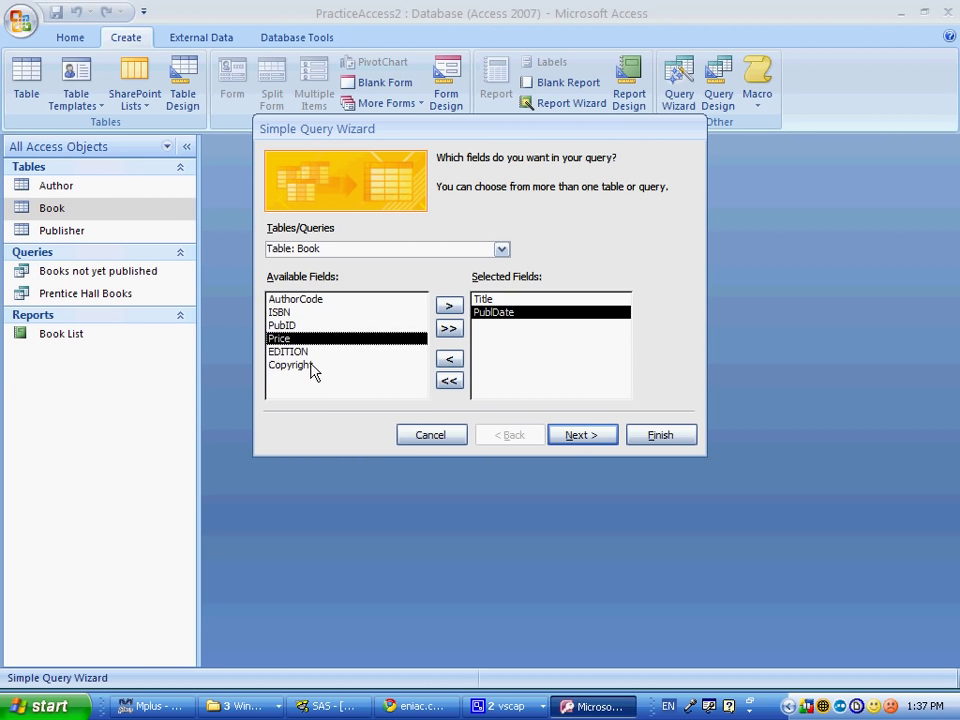
{"action": "double_click", "coordinate": [311, 366]}
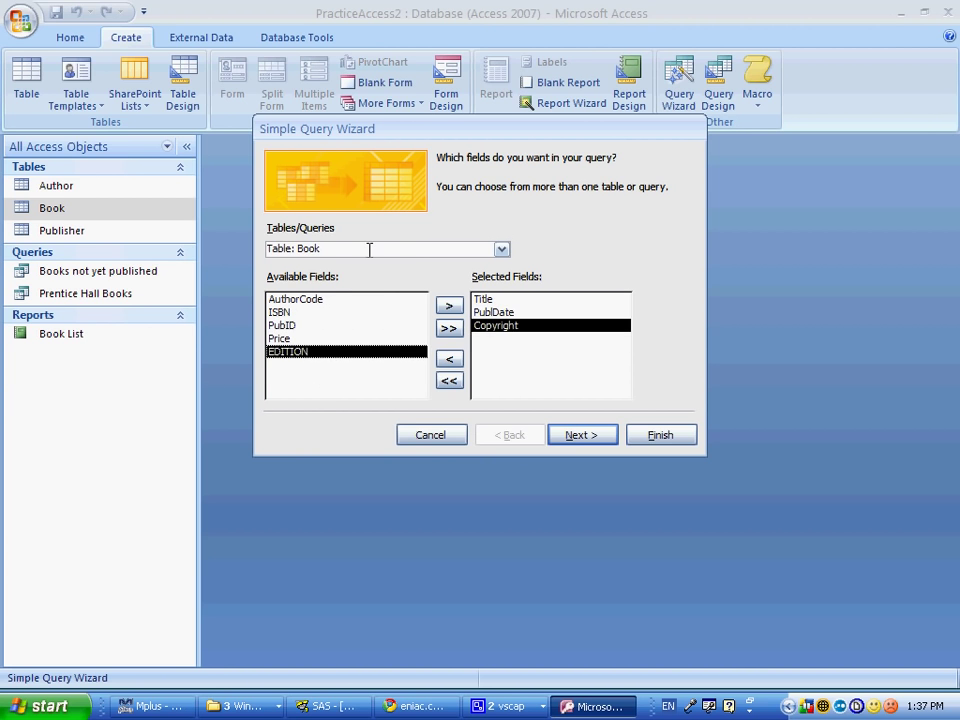
- Check the remaining Query 3 fields in the exam PDF and add LastName from the Author table and PubName from the Publisher table
{"action": "key", "text": "alt+Tab"}
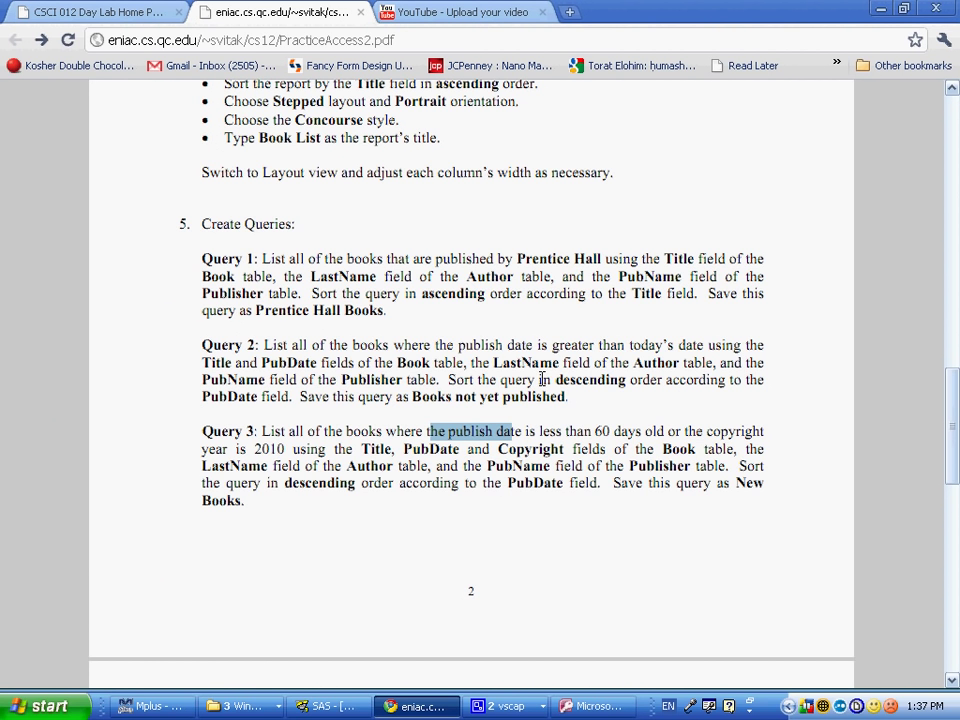
{"action": "key", "text": "alt+Tab"}
{"action": "left_click", "coordinate": [502, 250]}
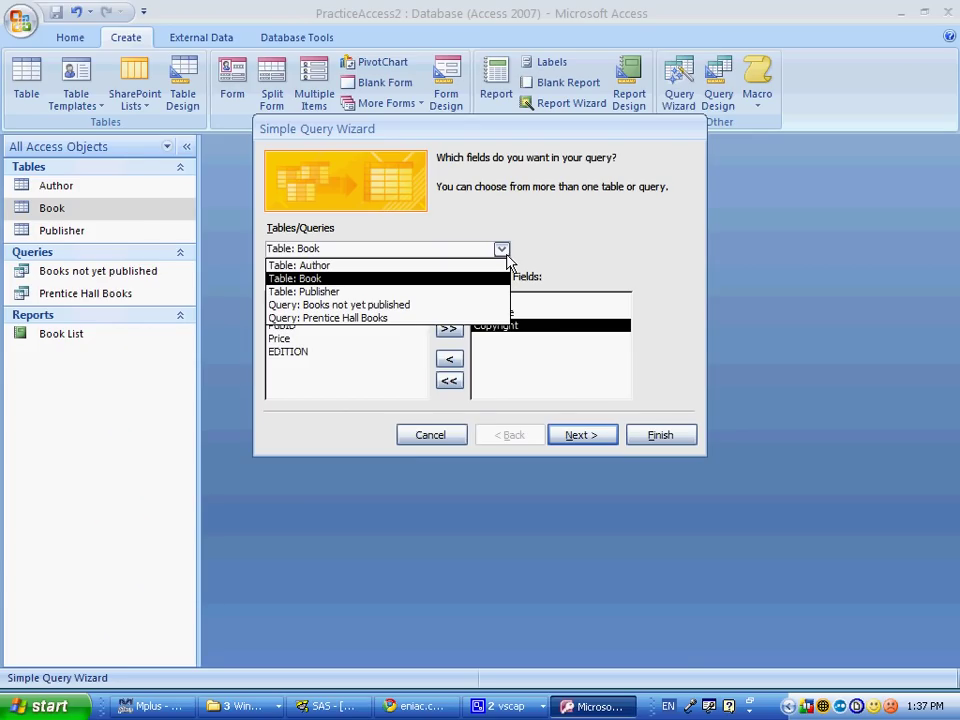
{"action": "left_click", "coordinate": [428, 266]}
{"action": "double_click", "coordinate": [334, 311]}
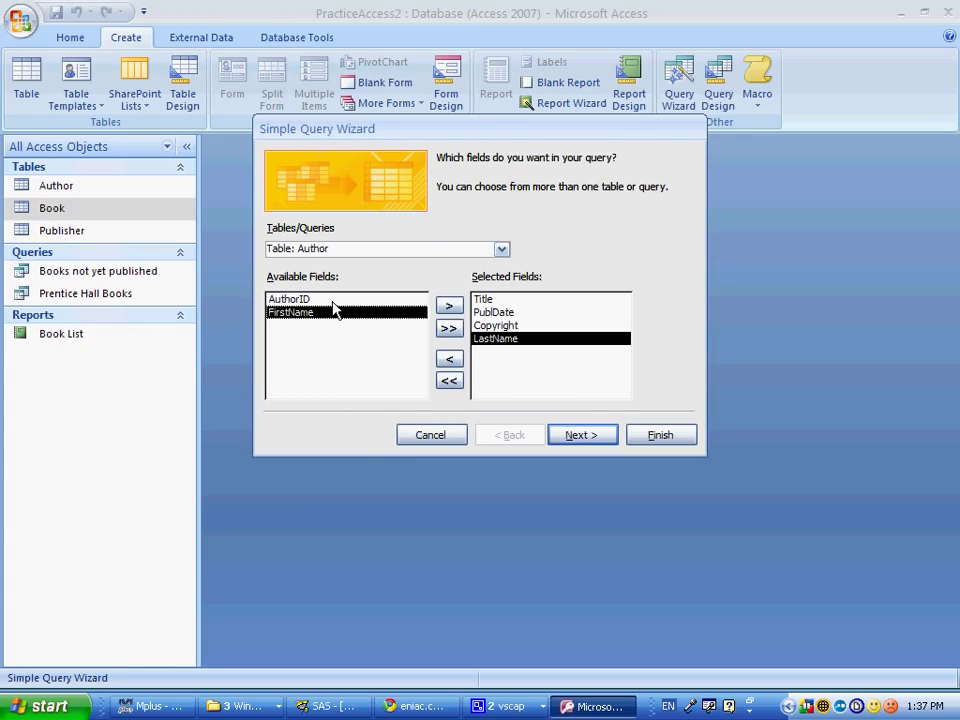
{"action": "left_click", "coordinate": [501, 249]}
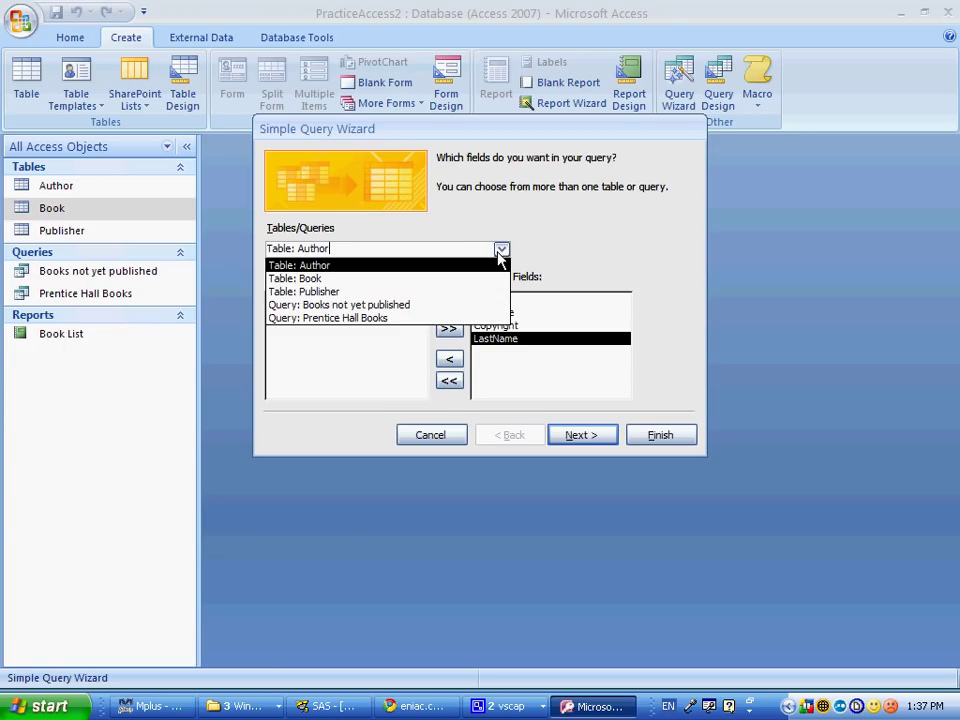
{"action": "left_click", "coordinate": [305, 291]}
{"action": "left_click", "coordinate": [300, 312]}
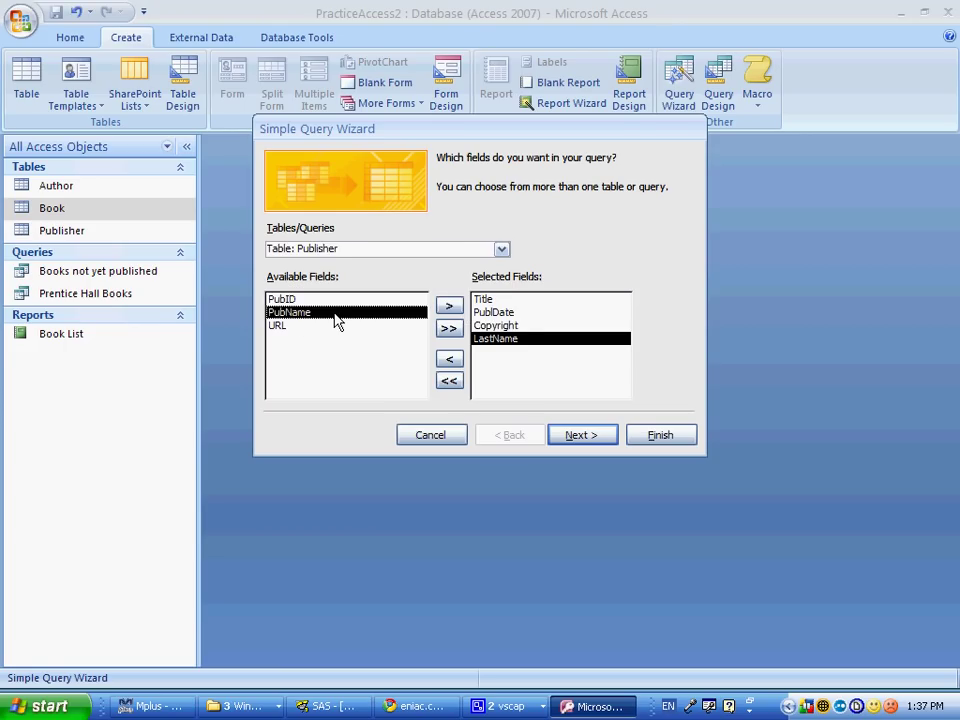
{"action": "left_click", "coordinate": [449, 305]}
- Keep the detail query option, title the query New Books as the exam PDF asks, and finish the wizard with the query design open
{"action": "left_click", "coordinate": [580, 437]}
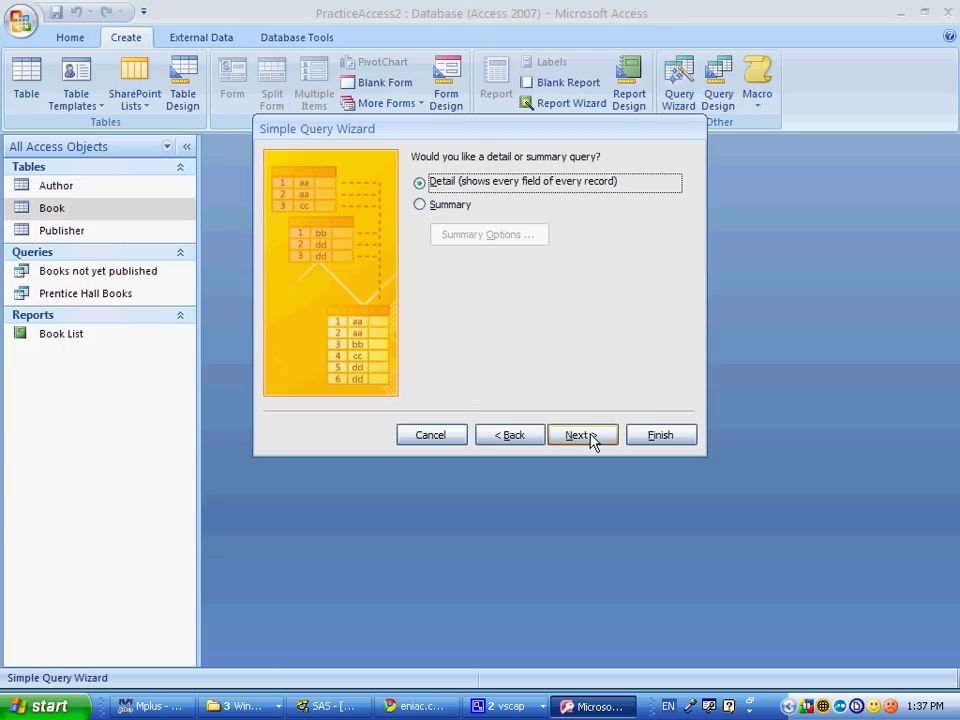
{"action": "left_click", "coordinate": [585, 436]}
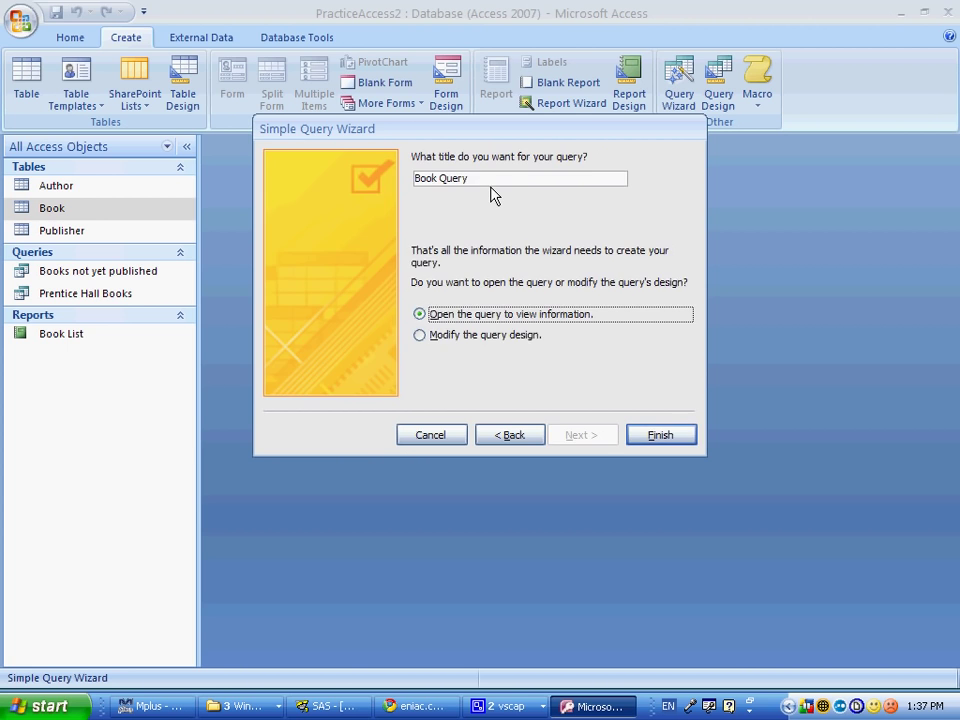
{"action": "key", "text": "alt+Tab"}
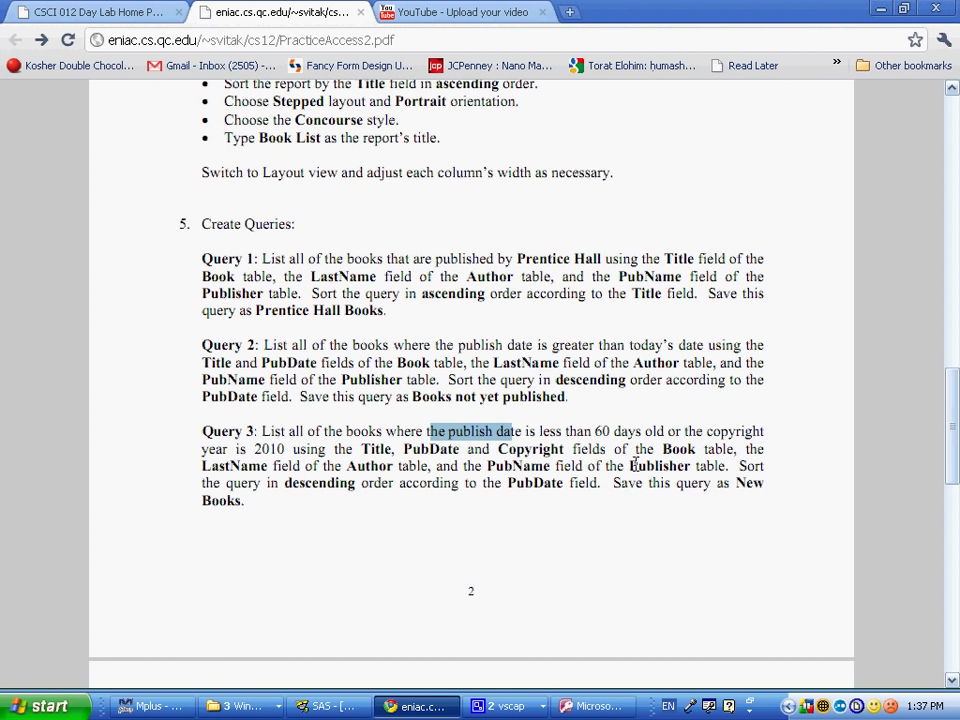
{"action": "key", "text": "alt+Tab"}
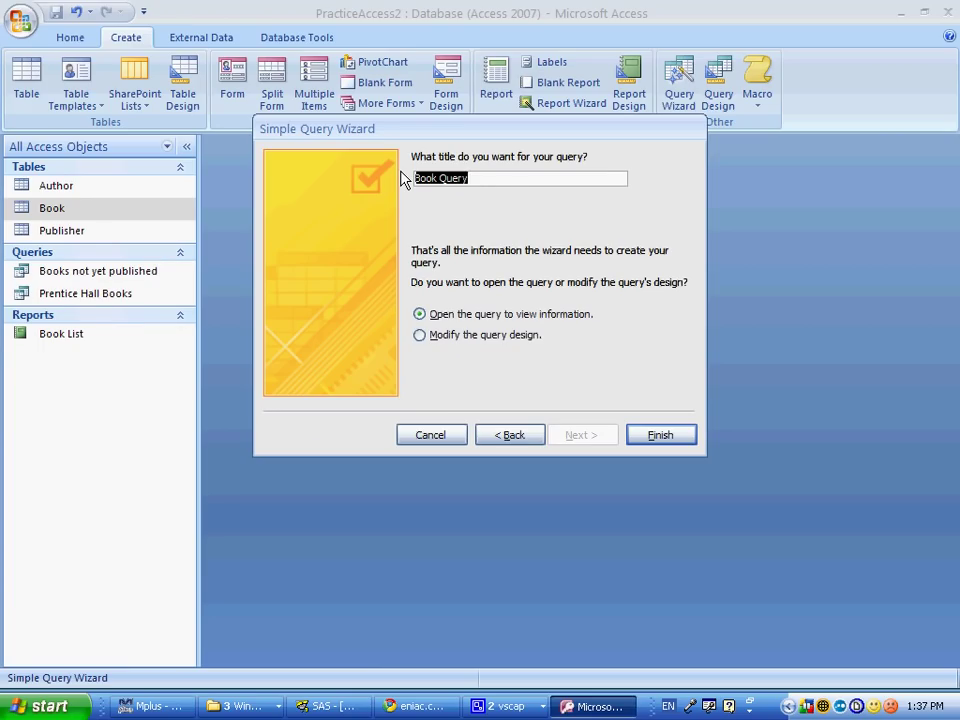
{"action": "type", "text": "New Books"}
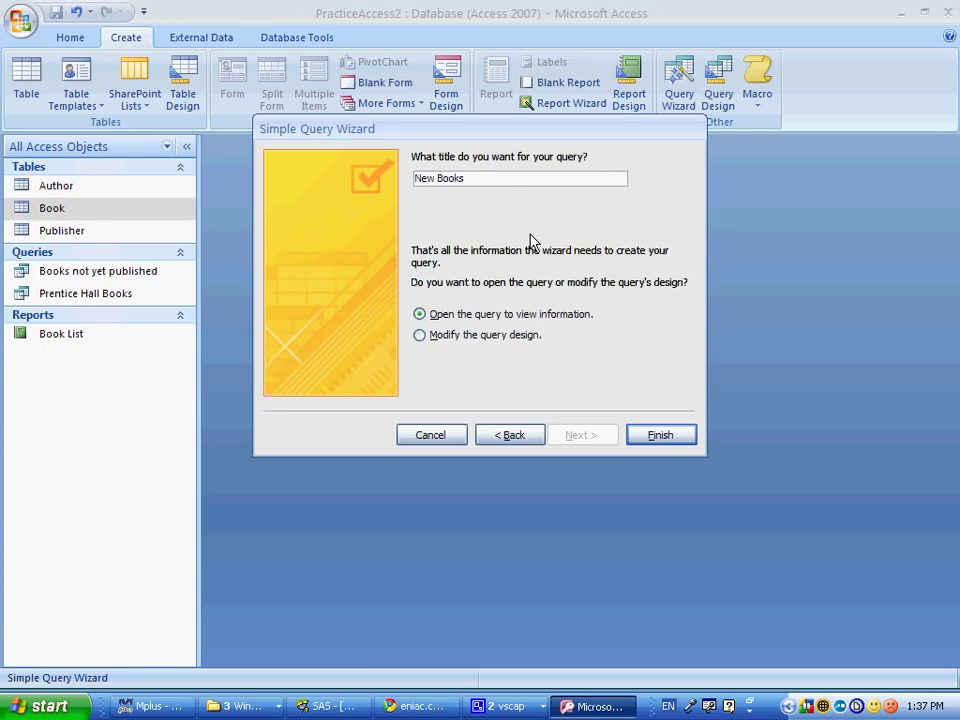
{"action": "left_click", "coordinate": [494, 335]}
{"action": "left_click", "coordinate": [660, 440]}
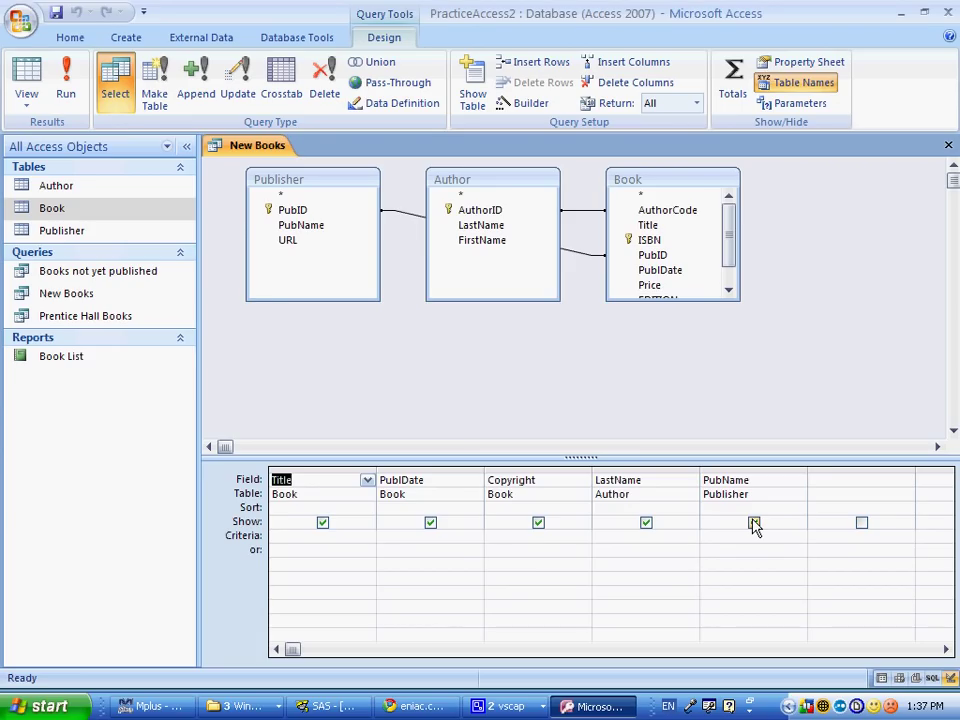
- Add a calculated column Date()-[PublDate] after PubName and run the query
{"action": "left_click", "coordinate": [810, 482]}
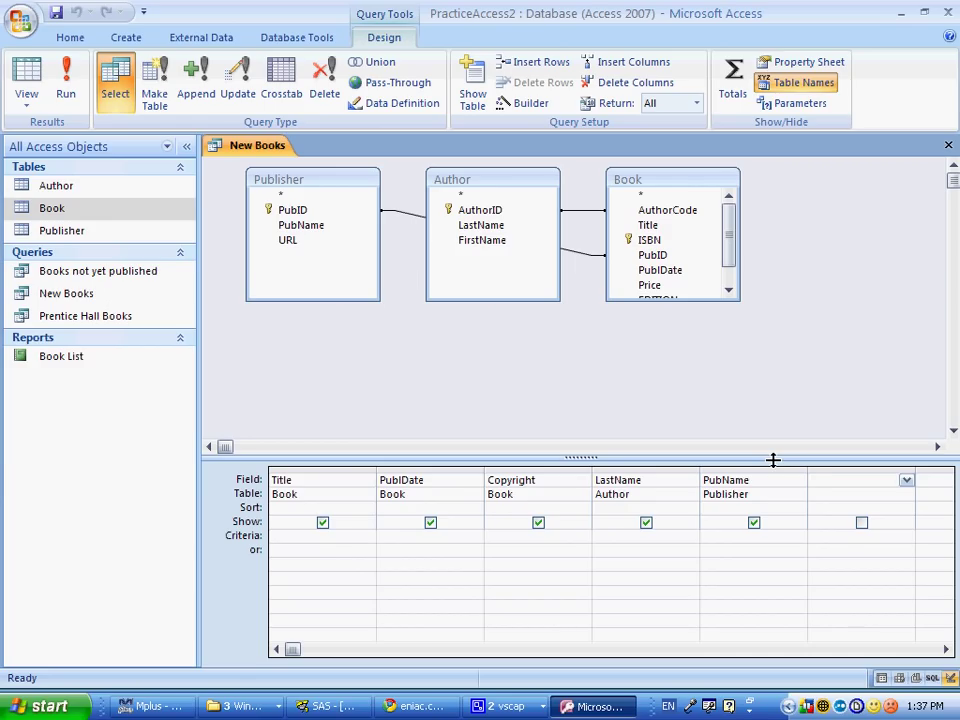
{"action": "type", "text": "Date() - PubID"}
{"action": "key", "text": "Tab"}
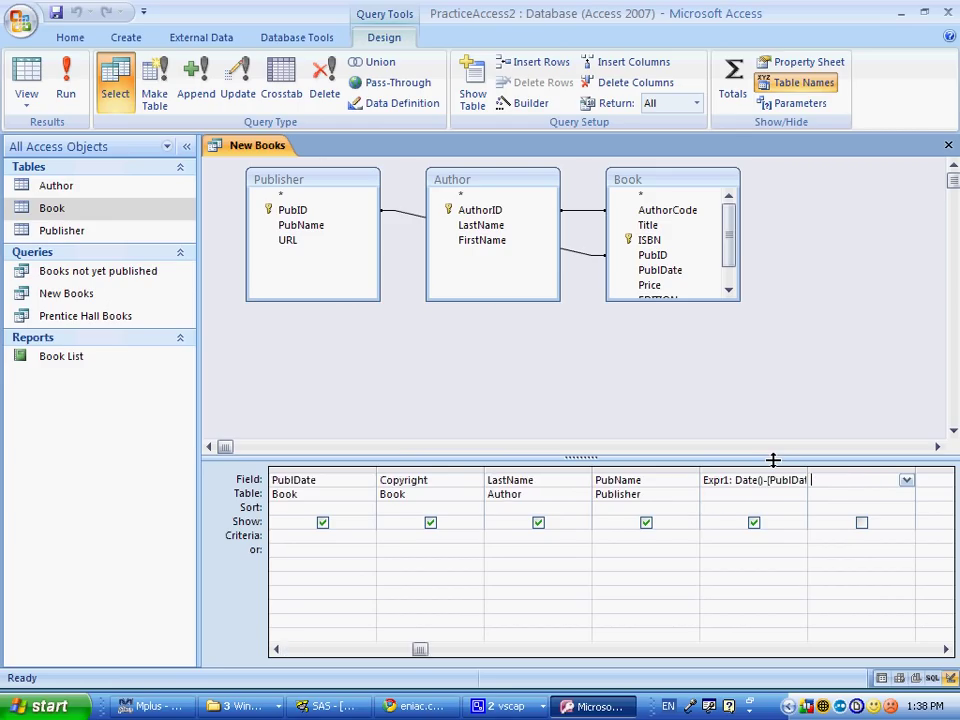
{"action": "left_click", "coordinate": [66, 82]}
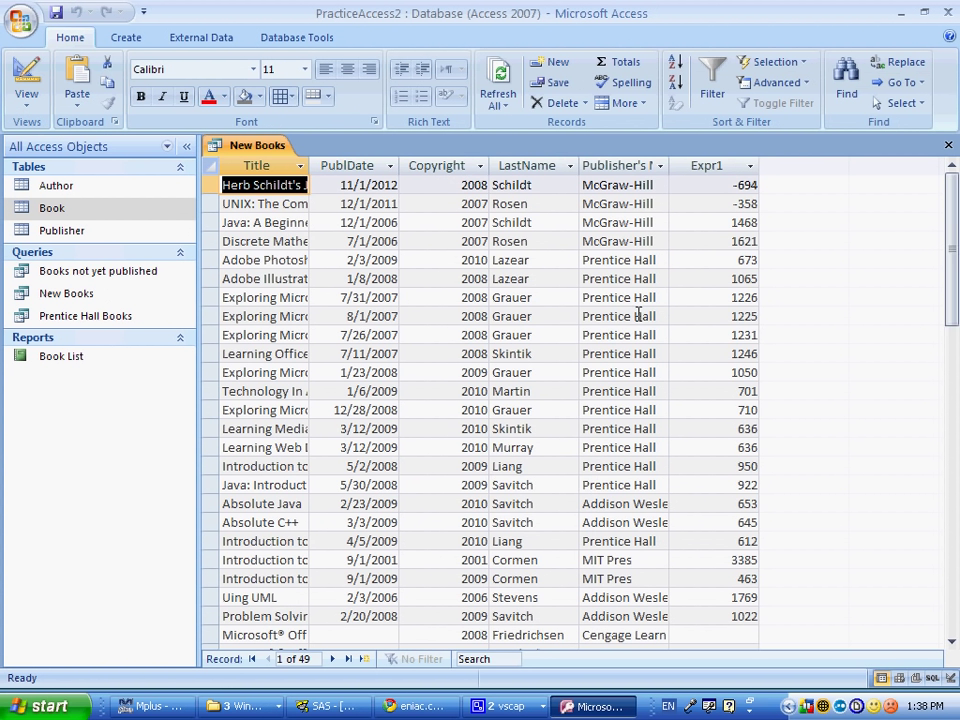
- Set the PublDate of the McGraw-Hill book whose title starts with Java: A Beginne to 12/4/2010
{"action": "left_click", "coordinate": [362, 221]}
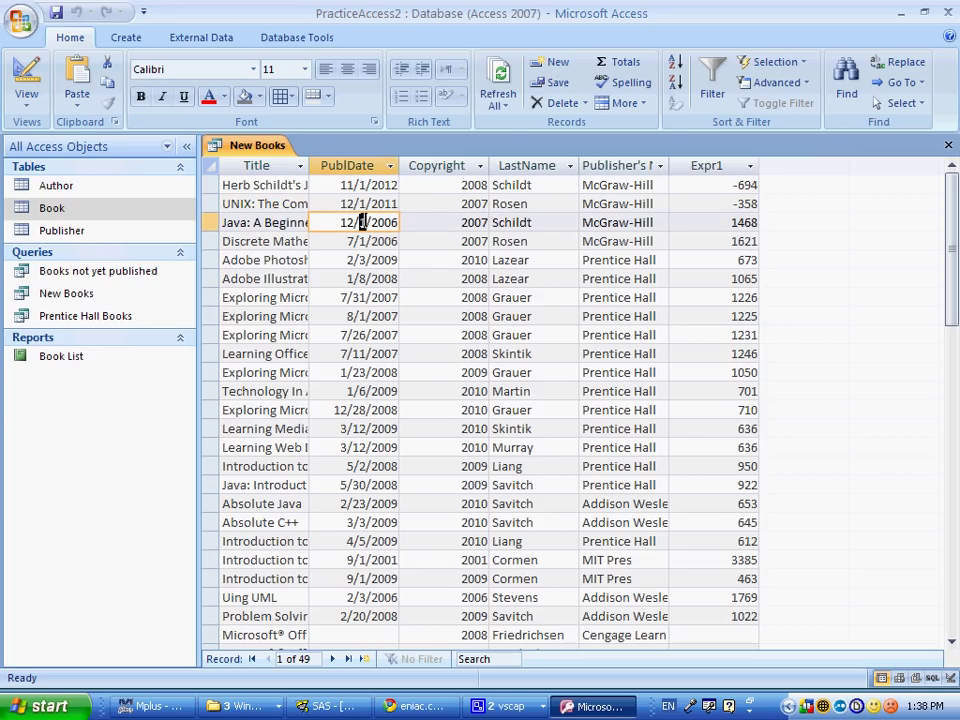
{"action": "type", "text": "4"}
{"action": "key", "text": "shift+Left"}
{"action": "key", "text": "shift+Left"}
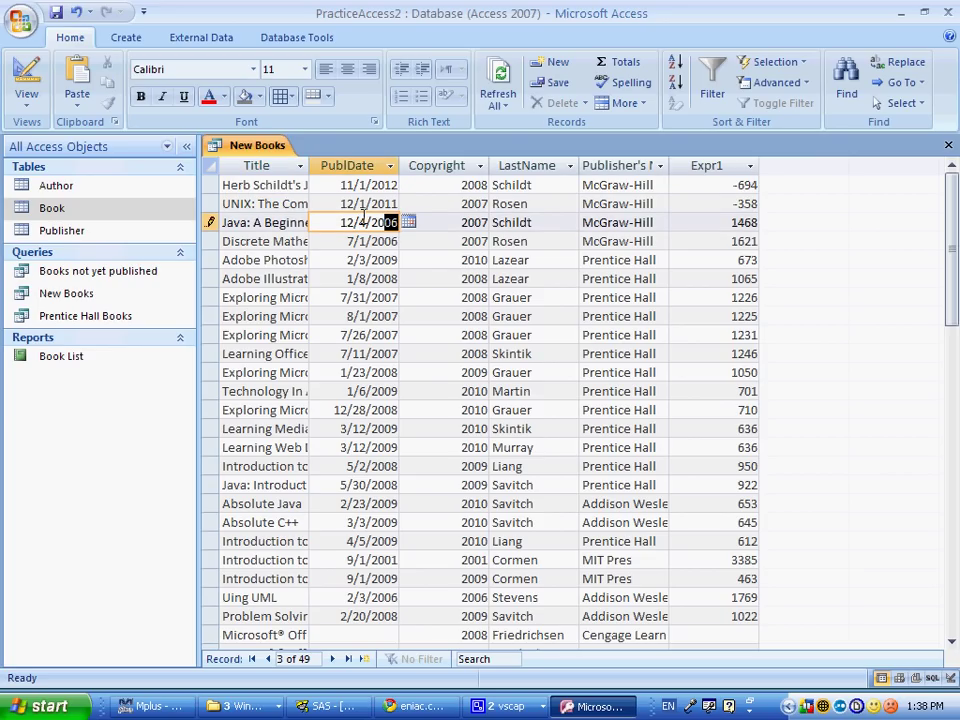
{"action": "type", "text": "10"}
{"action": "key", "text": "Tab"}
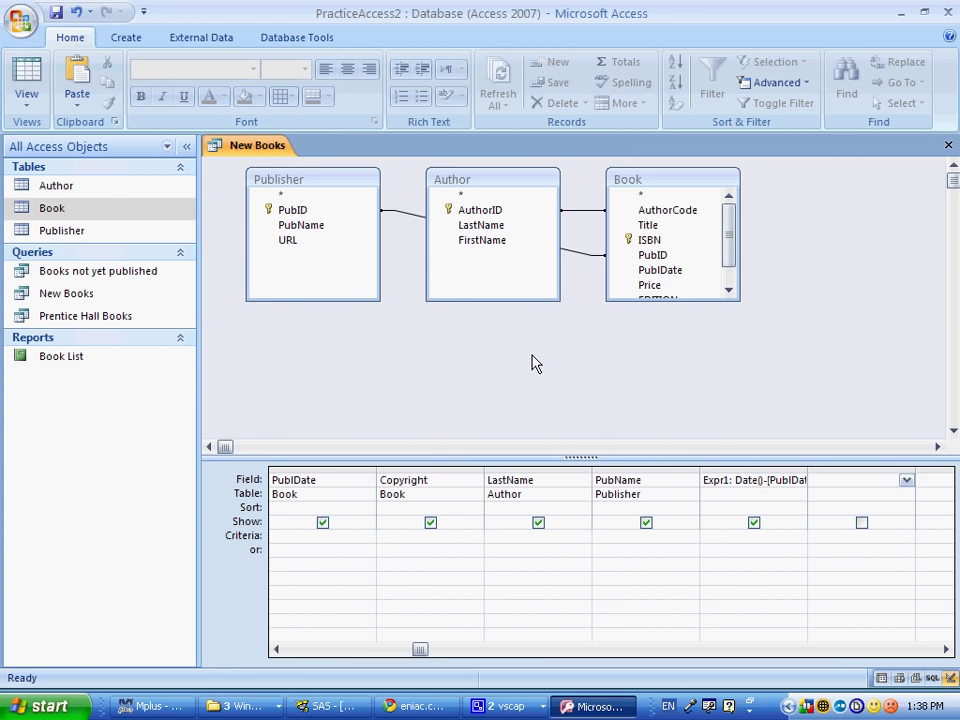
- Give the Date()-[PublDate] column the criterion Between 0 And 59, run the query and return to its design
{"action": "left_click", "coordinate": [704, 535]}
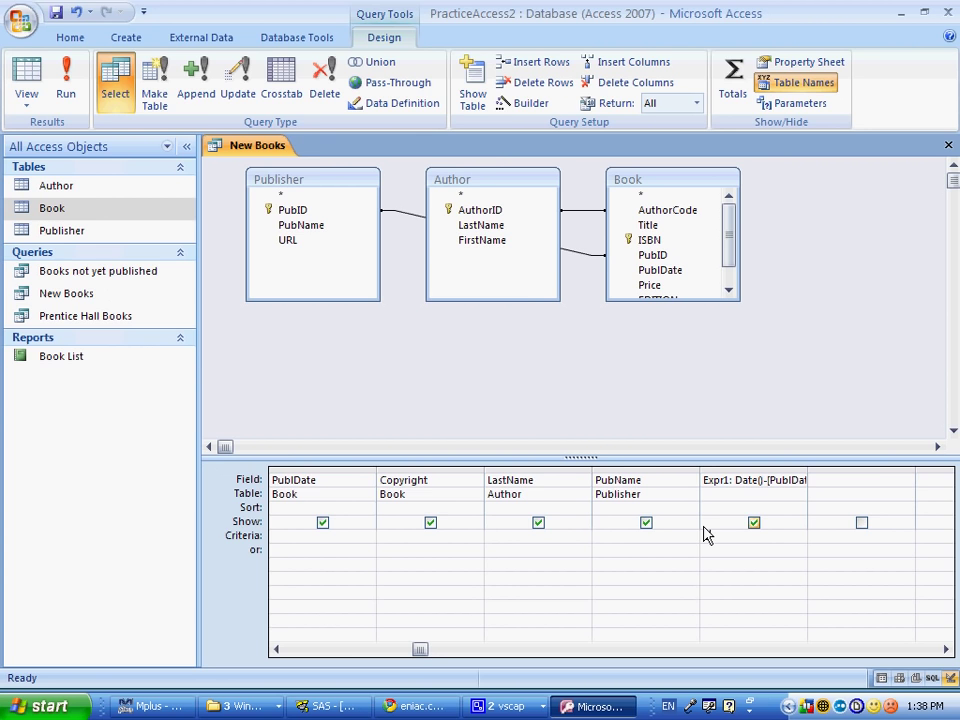
{"action": "key", "text": "alt+Tab"}
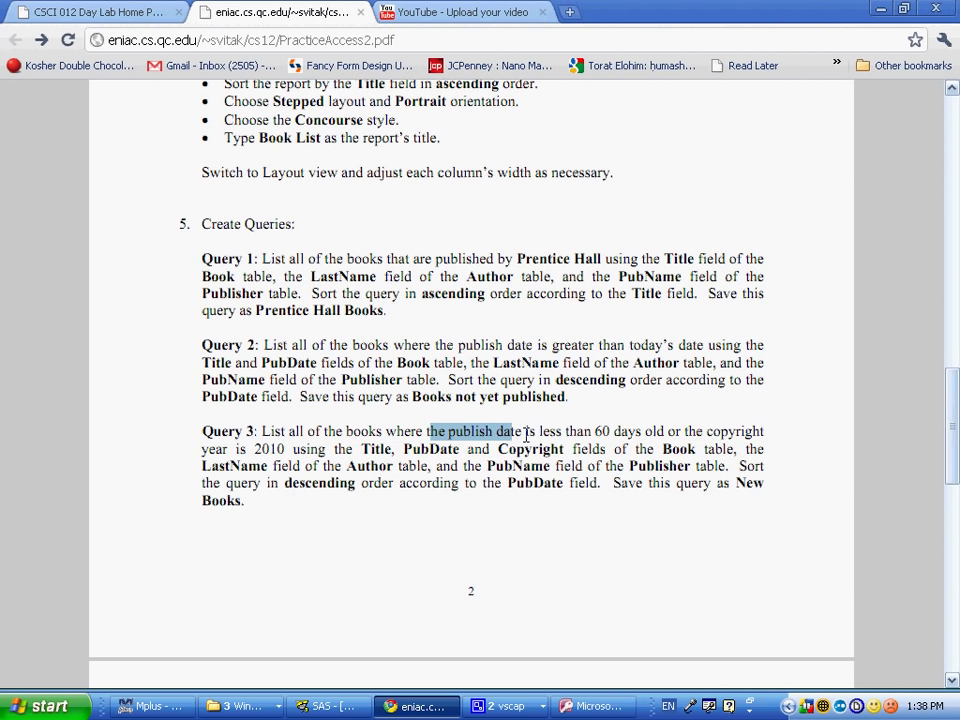
{"action": "key", "text": "alt+Tab"}
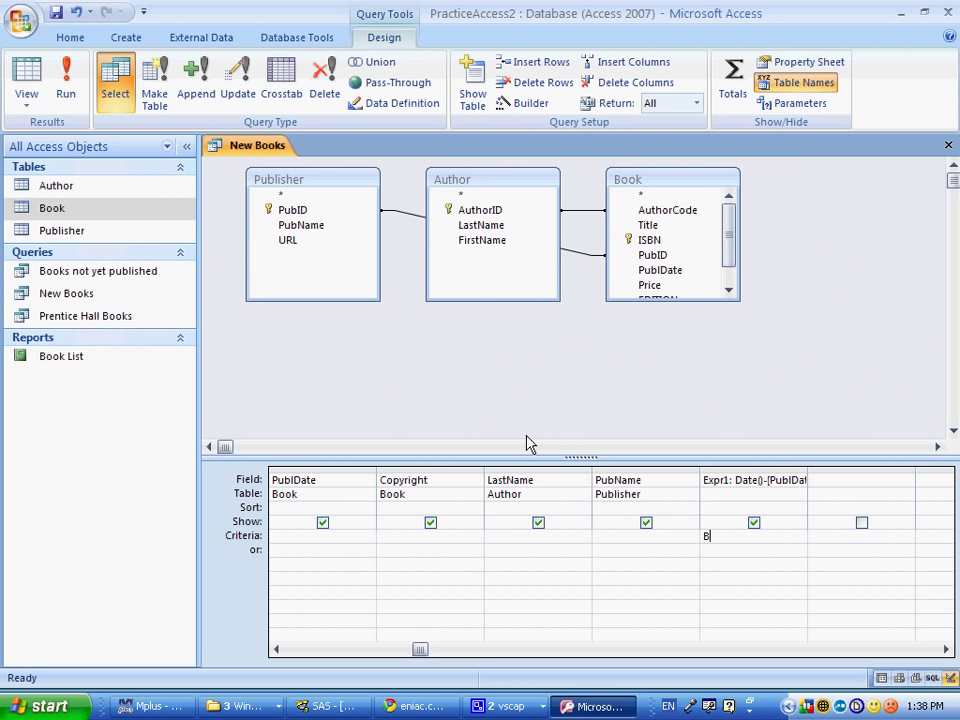
{"action": "type", "text": "Between"}
{"action": "type", "text": " 59 and"}
{"action": "key", "text": "BackSpace"}
{"action": "key", "text": "BackSpace"}
{"action": "key", "text": "BackSpace"}
{"action": "key", "text": "BackSpace"}
{"action": "key", "text": "BackSpace"}
{"action": "key", "text": "BackSpace"}
{"action": "key", "text": "BackSpace"}
{"action": "type", "text": "0 and 59"}
{"action": "key", "text": "Tab"}
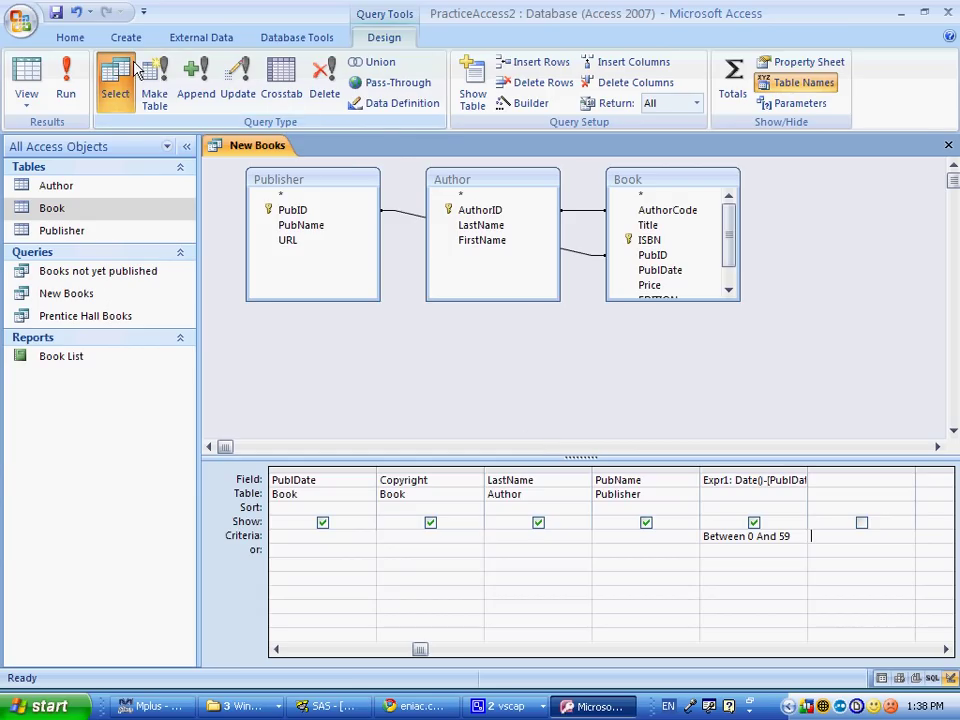
{"action": "left_click", "coordinate": [65, 93]}
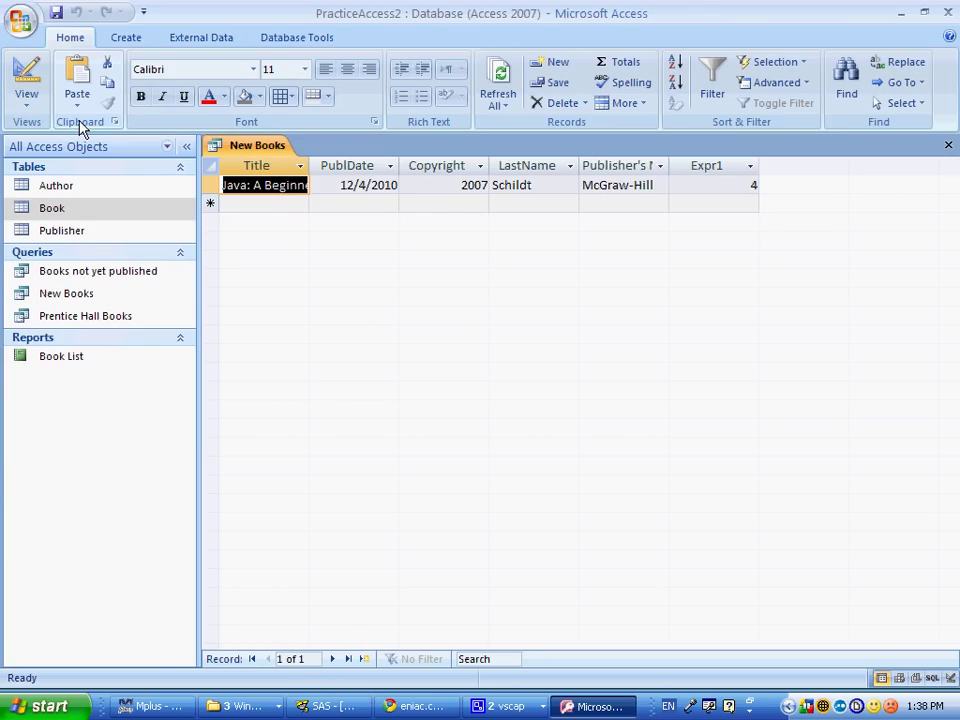
{"action": "left_click", "coordinate": [28, 90]}
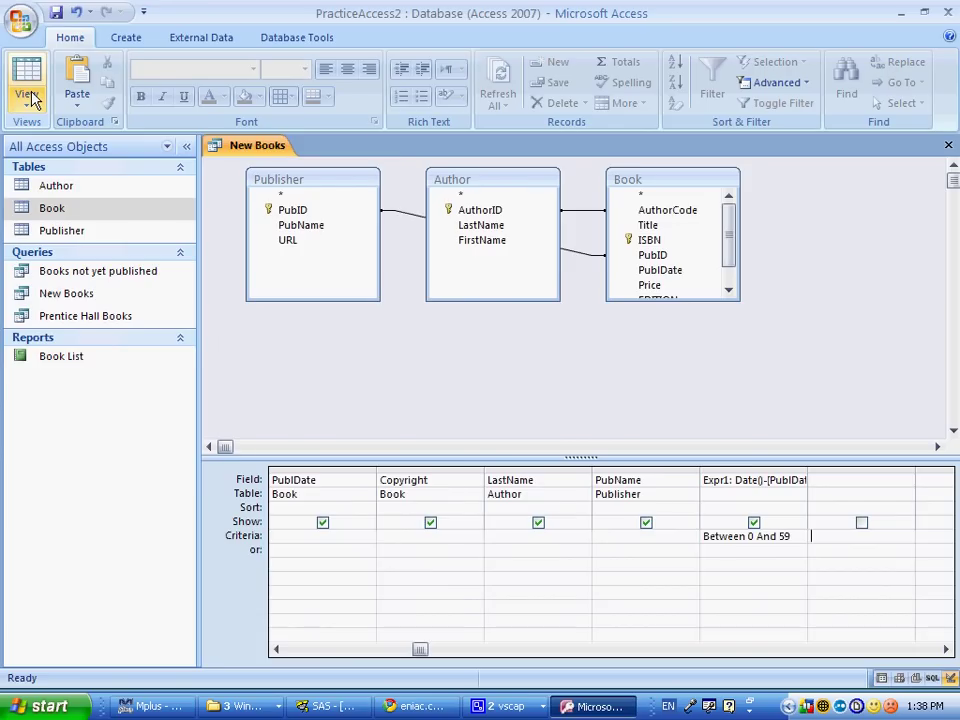
- Check the copyright condition in the exam PDF, add 2010 as an alternative (or) criterion for Copyright and run the query
{"action": "key", "text": "alt+Tab"}
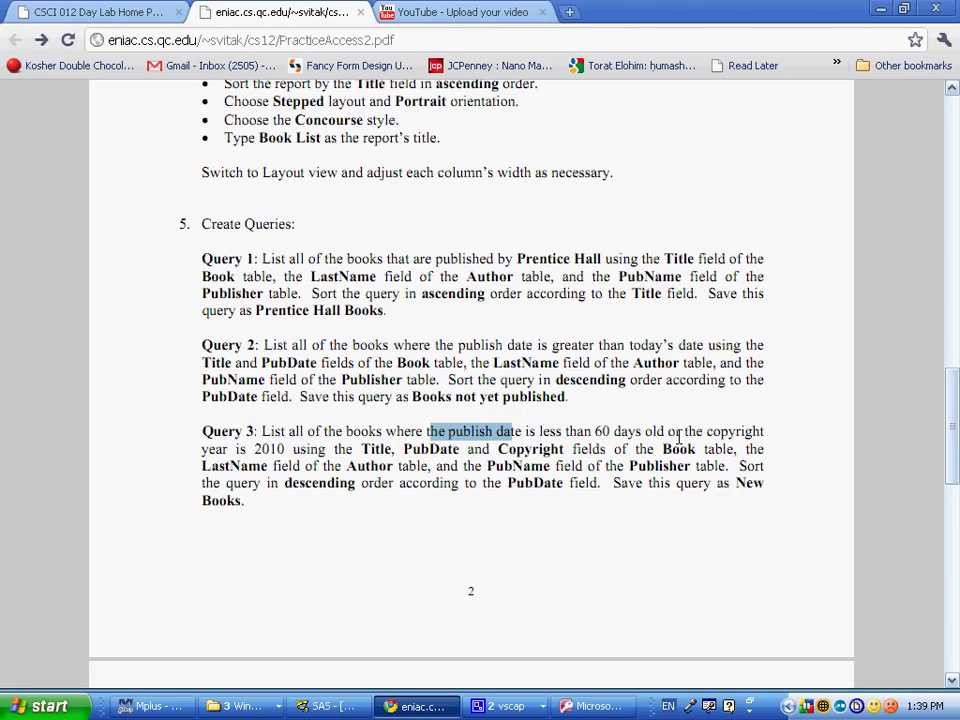
{"action": "left_click_drag", "start_coordinate": [222, 449], "coordinate": [284, 449]}
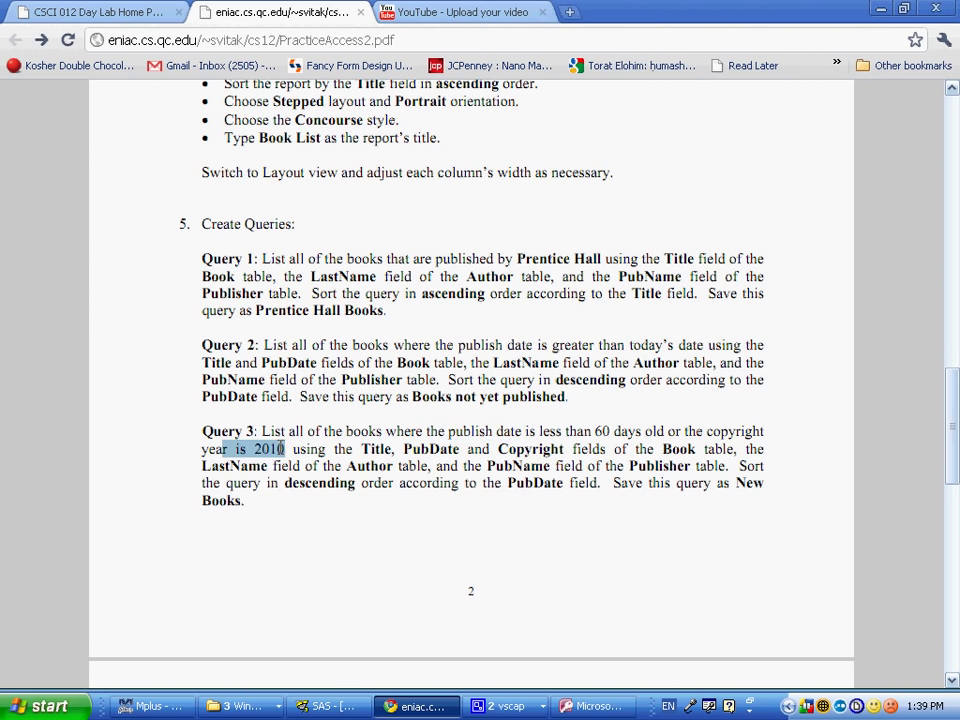
{"action": "key", "text": "alt+Tab"}
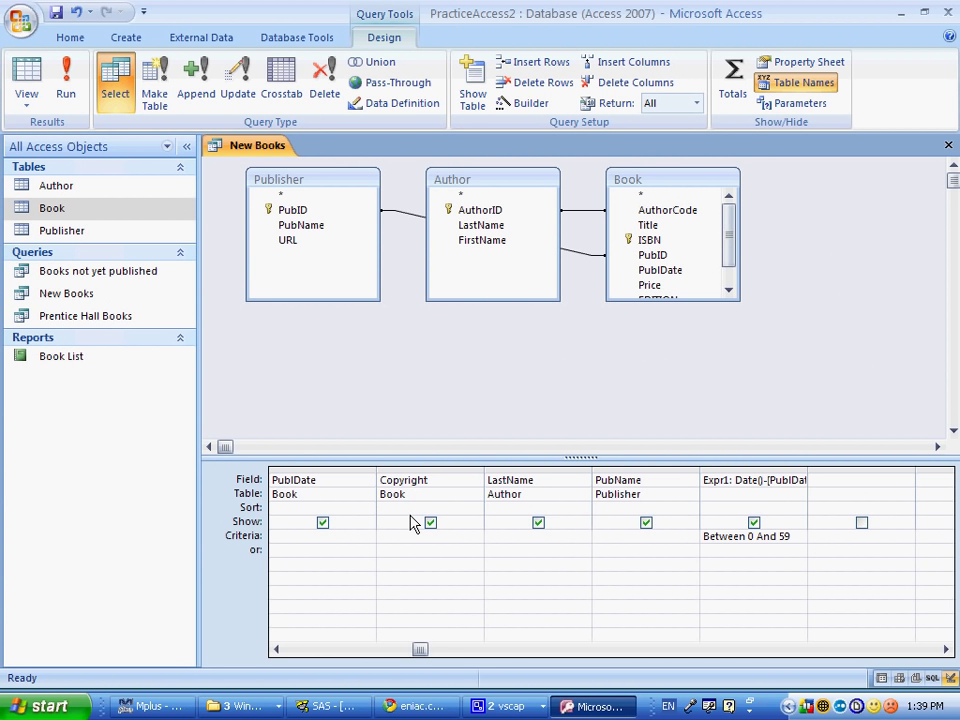
{"action": "type", "text": "2010"}
{"action": "key", "text": "Tab"}
{"action": "left_click", "coordinate": [68, 95]}
- Hide the Date()-[PublDate] column from the results, rerun the query and close New Books, saving its design changes
{"action": "left_click", "coordinate": [754, 522]}
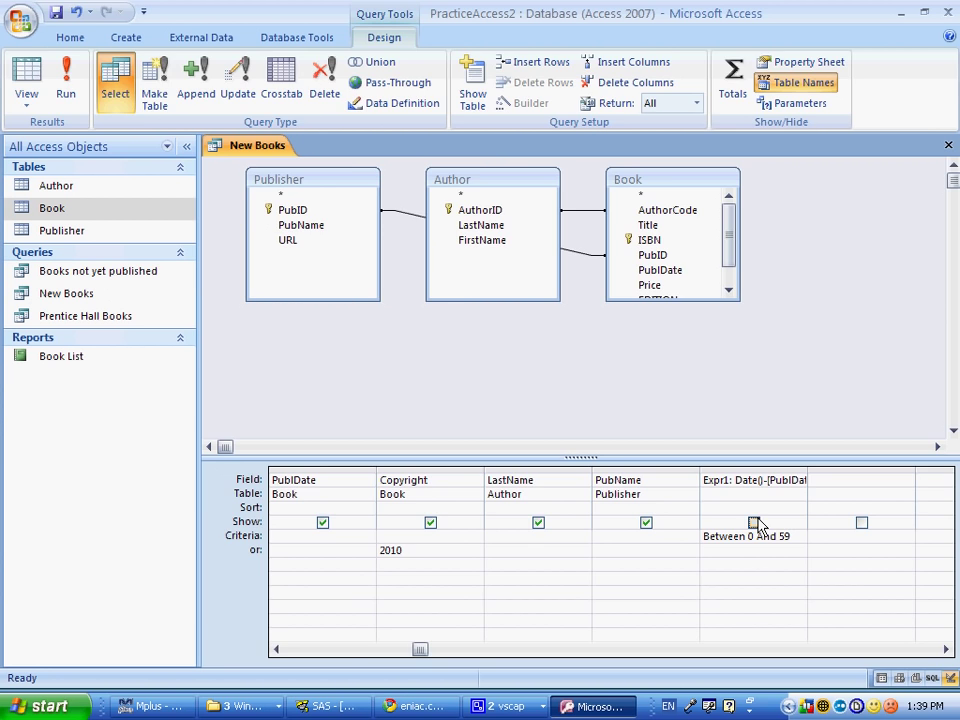
{"action": "left_click", "coordinate": [74, 90]}
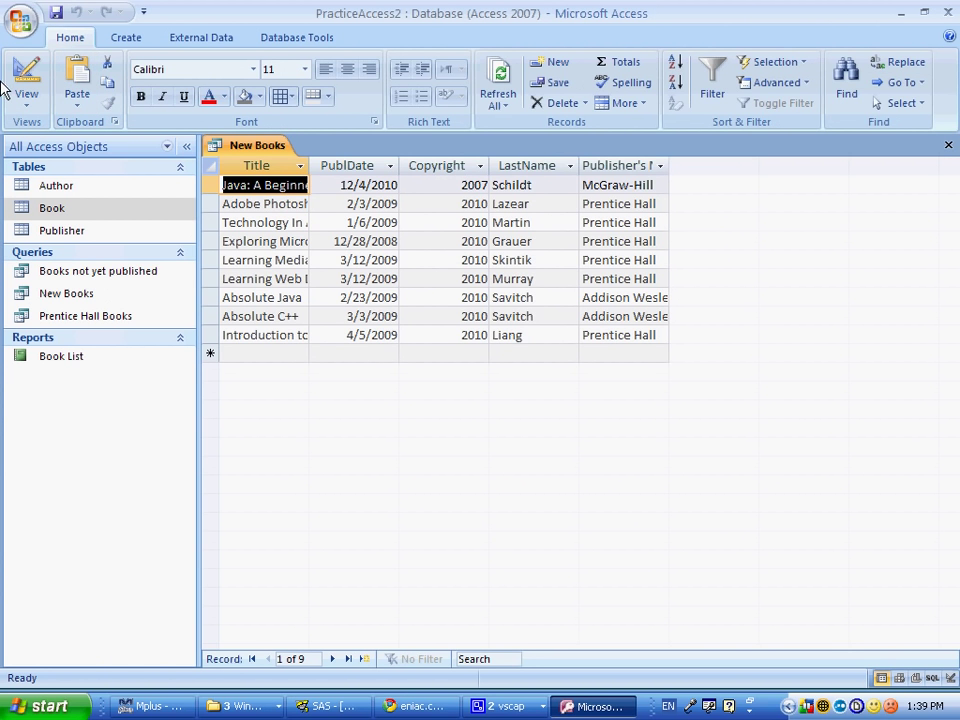
{"action": "left_click", "coordinate": [948, 145]}
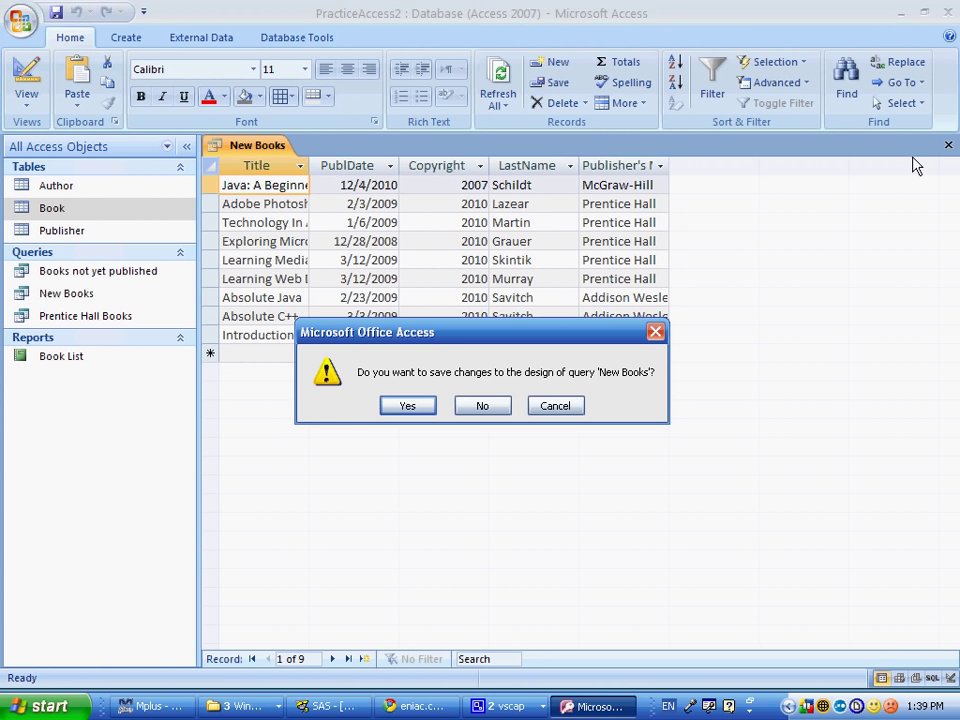
{"action": "left_click", "coordinate": [397, 406]}
- Read the Query 4 requirements in the exam PDF and return to the Access database
{"action": "key", "text": "alt+Tab"}
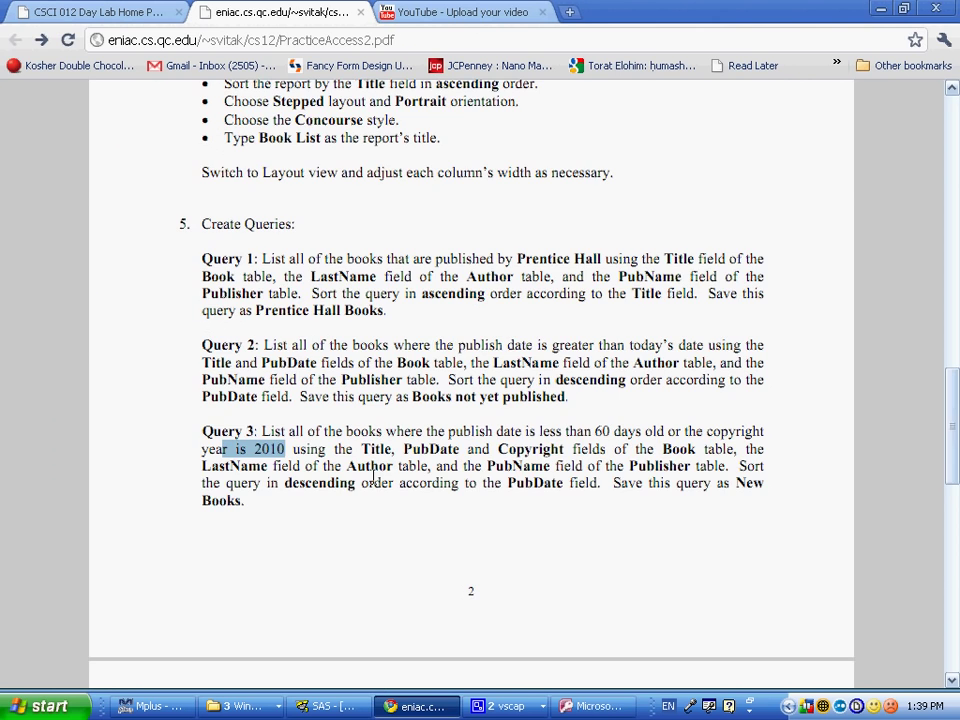
{"action": "scroll", "coordinate": [373, 478], "scroll_direction": "down", "scroll_amount": 5}
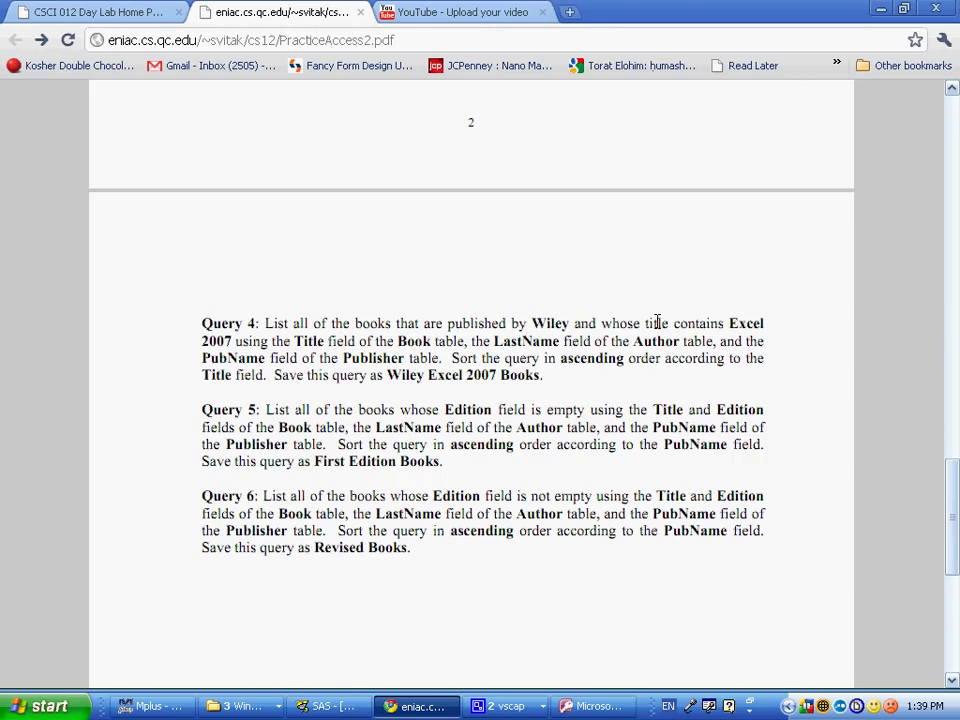
{"action": "double_click", "coordinate": [704, 328]}
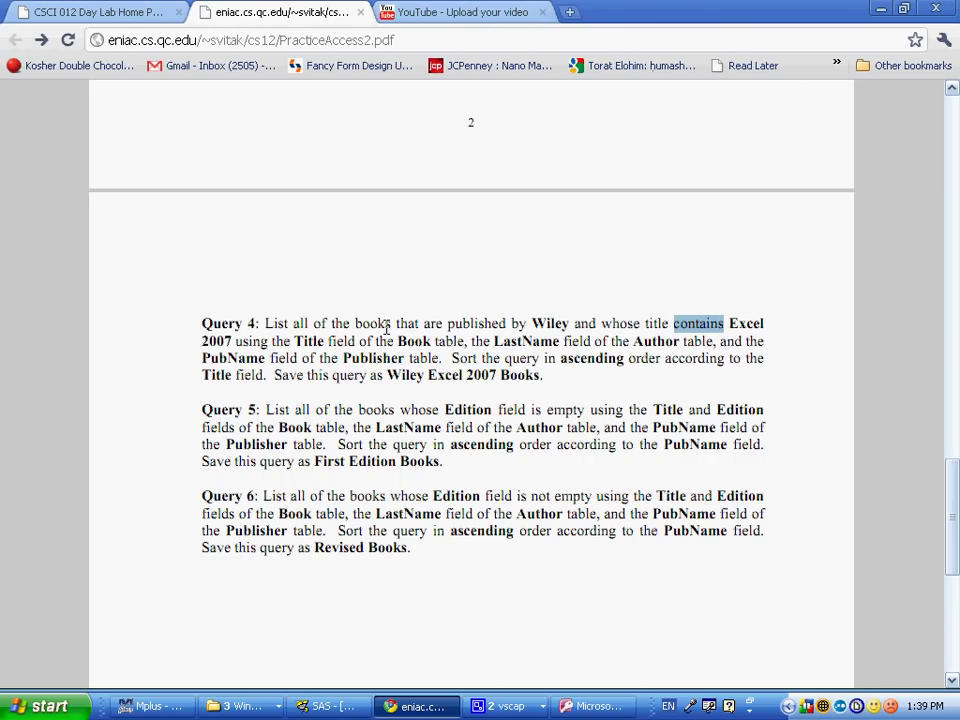
{"action": "key", "text": "alt+Tab"}
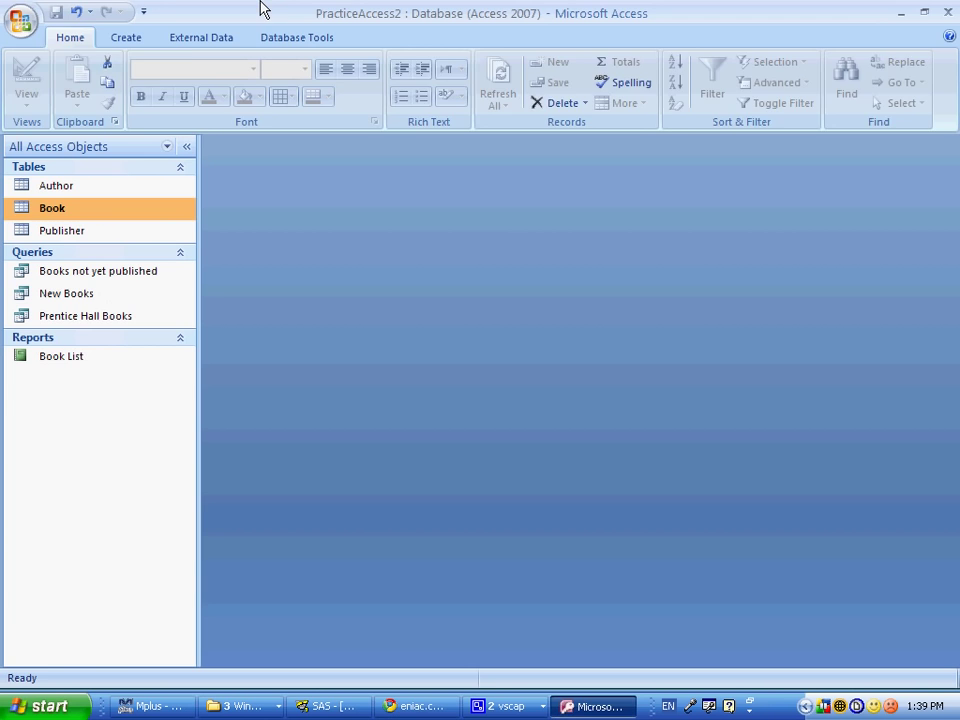
- Start a new query with the Simple Query Wizard and add the Title field of the Book table
{"action": "left_click", "coordinate": [126, 37]}
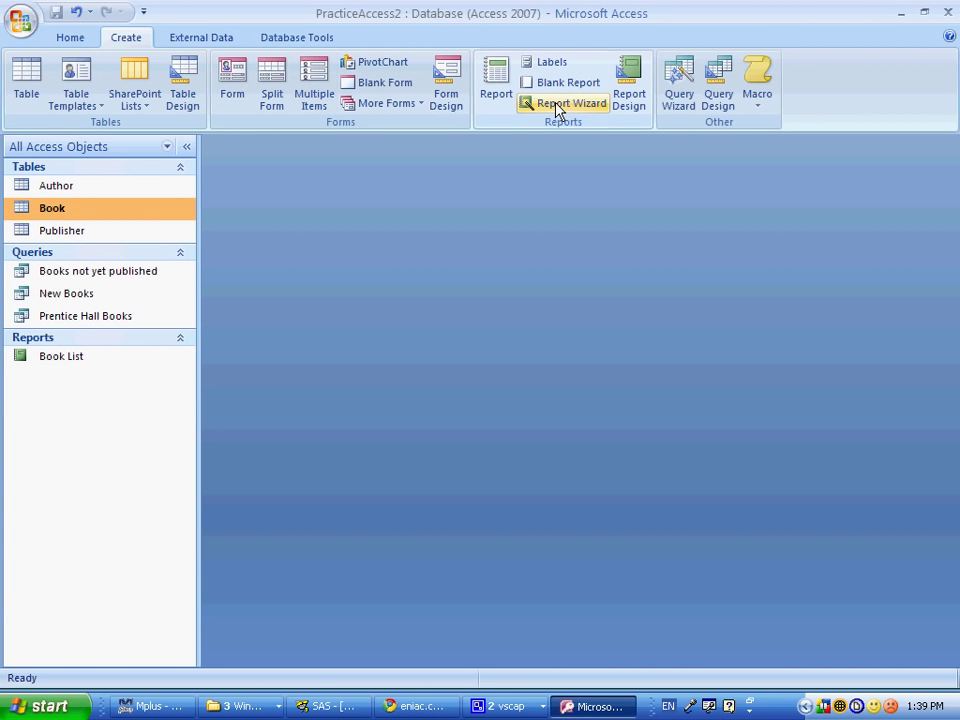
{"action": "left_click", "coordinate": [680, 88]}
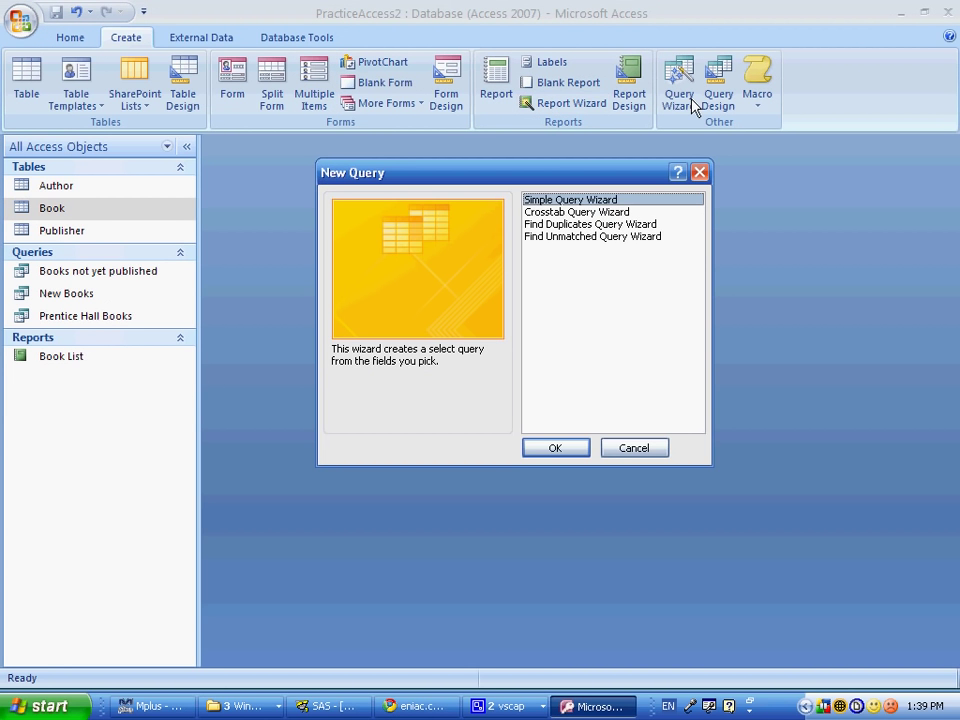
{"action": "key", "text": "Return"}
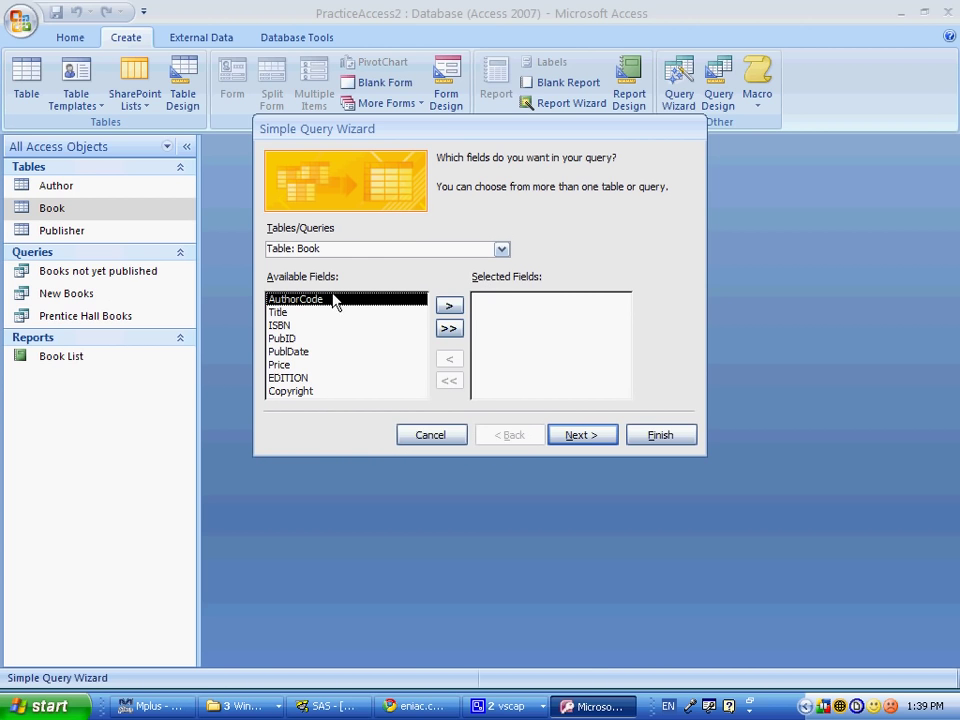
{"action": "key", "text": "alt+Tab"}
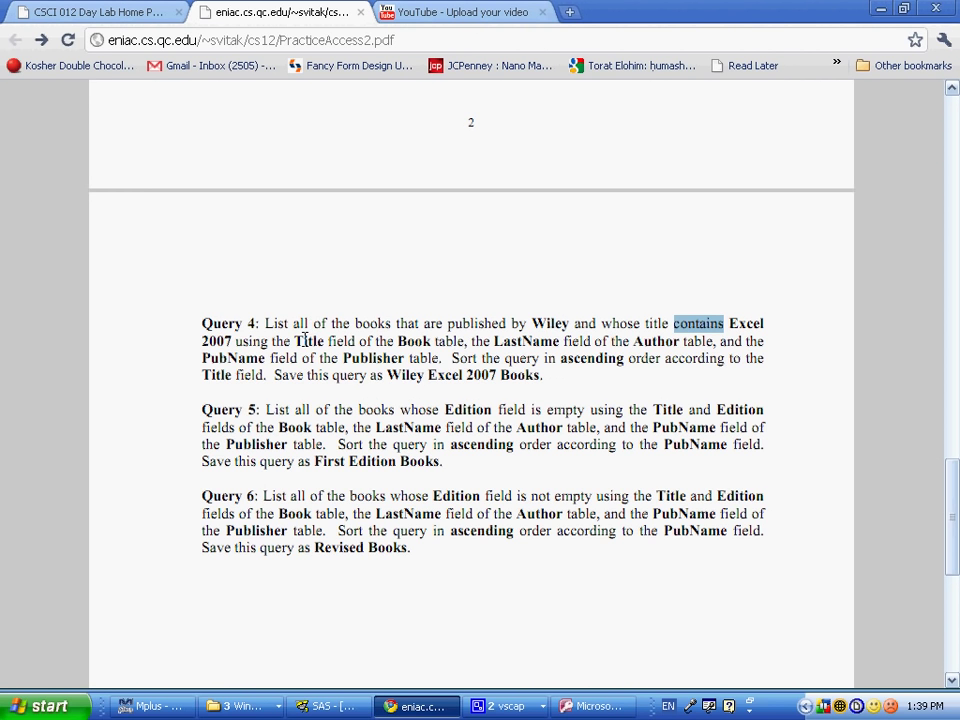
{"action": "key", "text": "alt+Tab"}
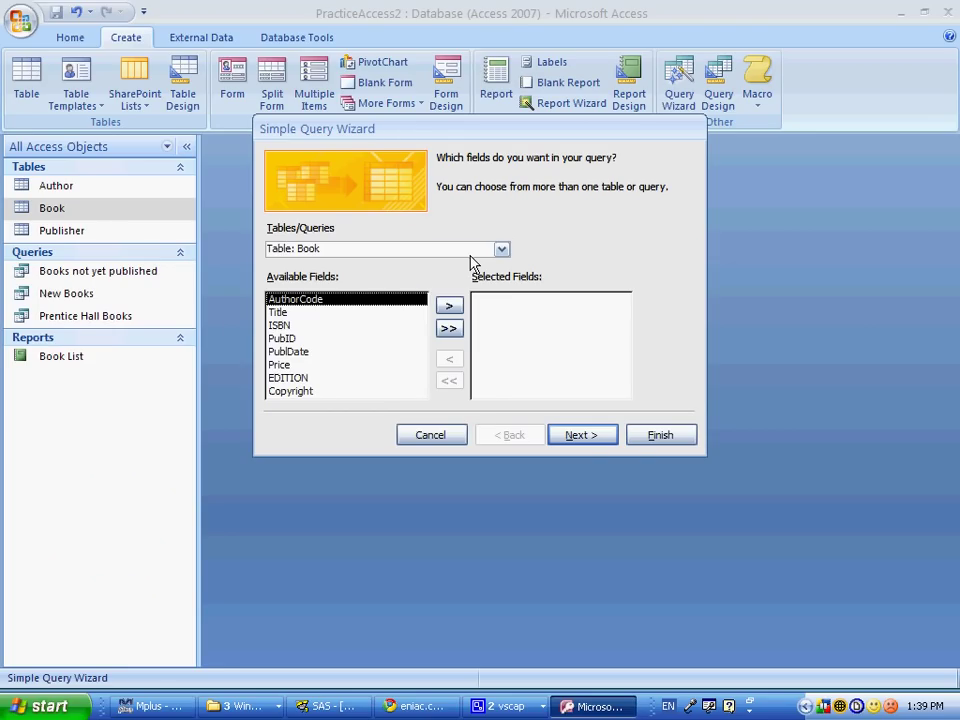
{"action": "left_click", "coordinate": [501, 249]}
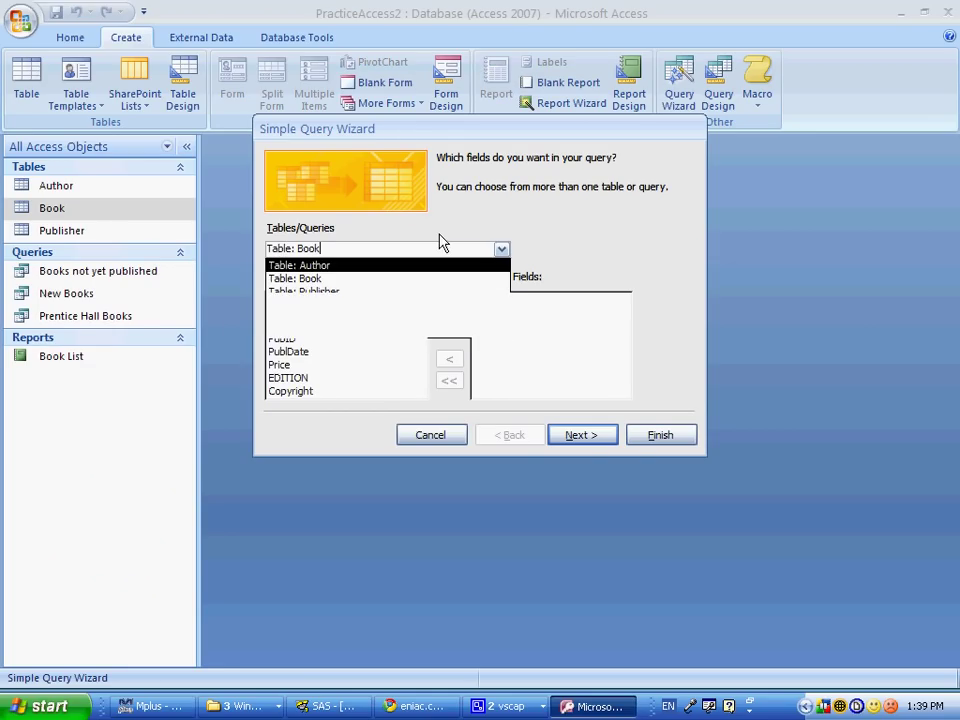
{"action": "double_click", "coordinate": [300, 299]}
{"action": "left_click", "coordinate": [317, 313]}
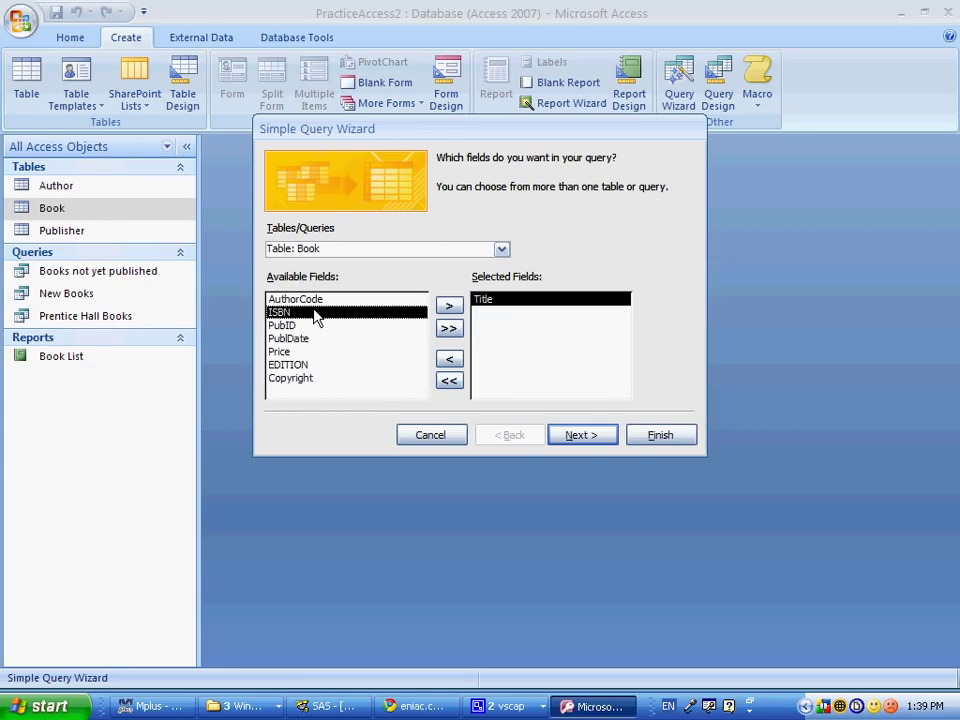
- Add LastName from the Author table and PubName from the Publisher table, and continue to the query's title
{"action": "left_click", "coordinate": [445, 249]}
{"action": "left_click", "coordinate": [447, 266]}
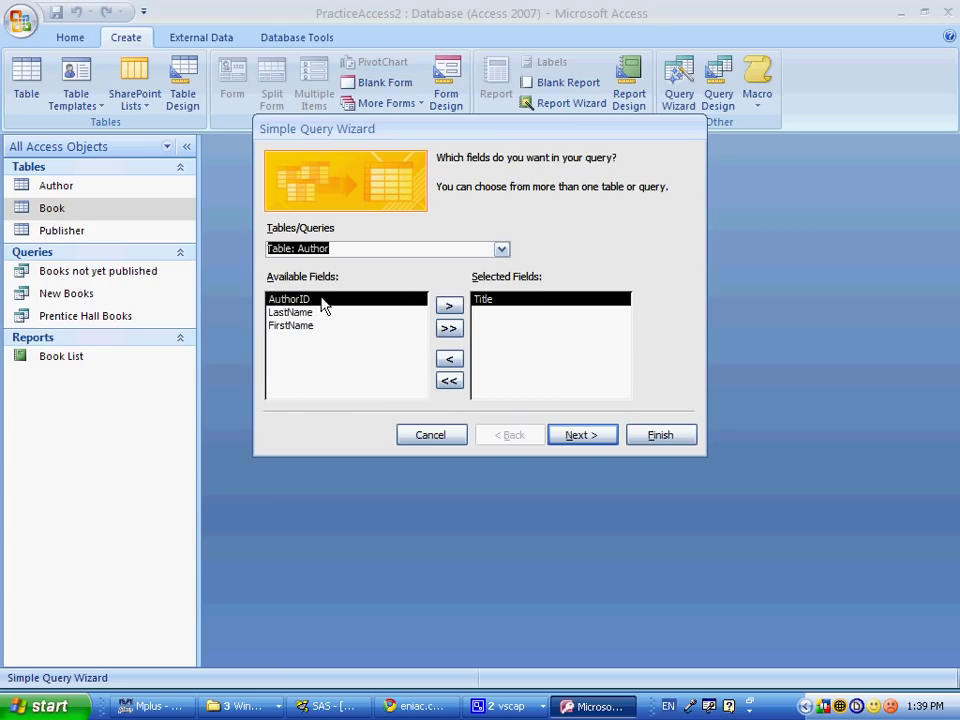
{"action": "double_click", "coordinate": [300, 312]}
{"action": "left_click", "coordinate": [450, 253]}
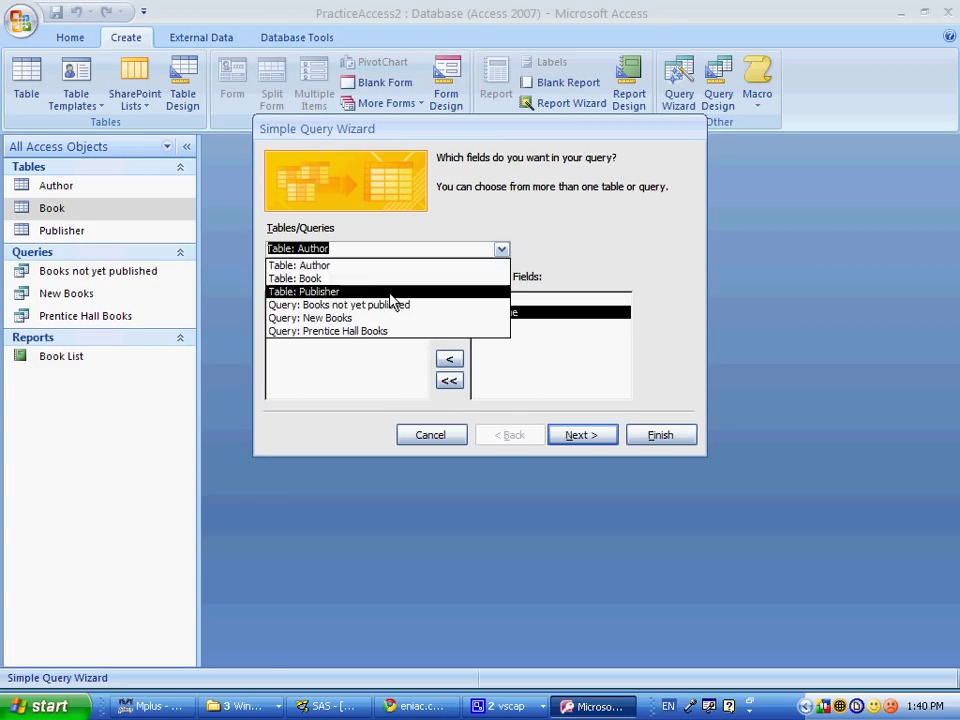
{"action": "left_click", "coordinate": [392, 290]}
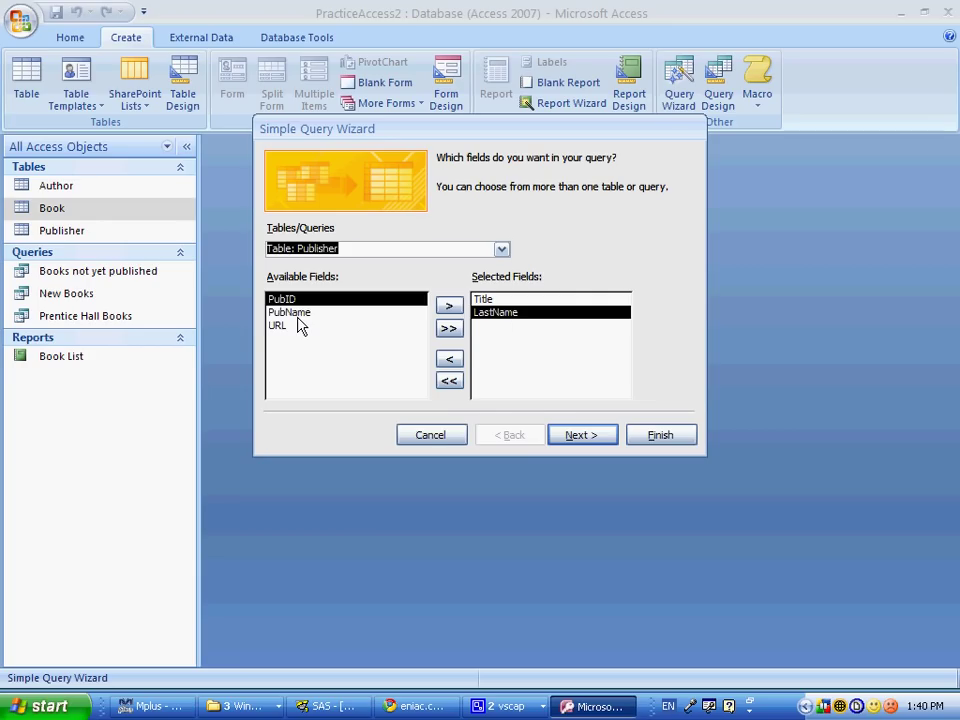
{"action": "double_click", "coordinate": [298, 313]}
{"action": "left_click", "coordinate": [552, 435]}
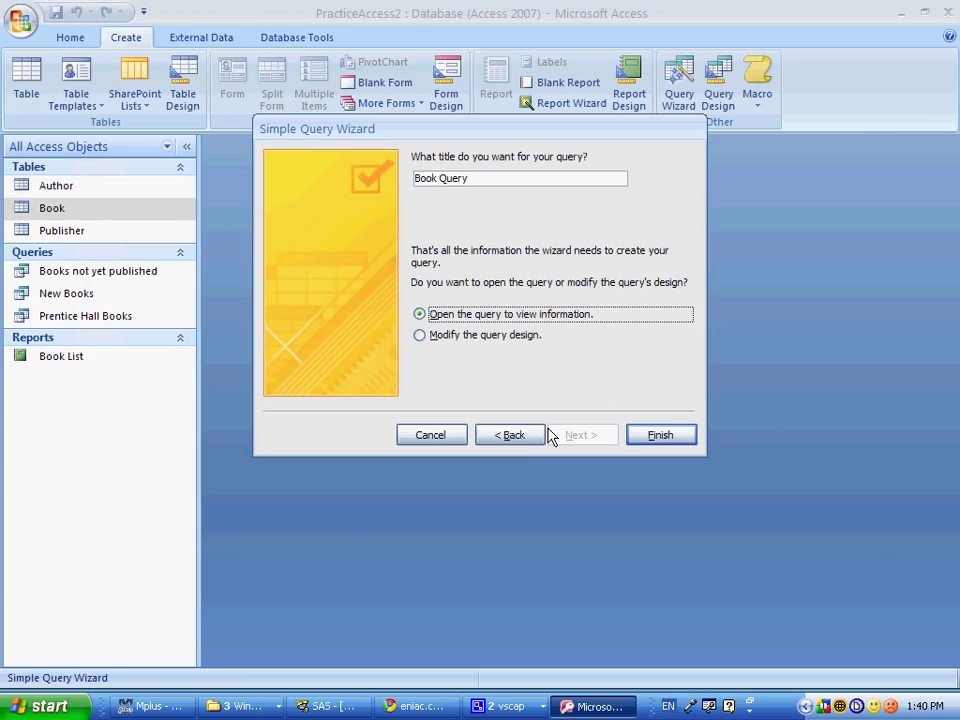
- Title the query Wiley Excel 2007 Books, copying the name from the exam PDF, and finish the wizard in the query's design
{"action": "key", "text": "alt+Tab"}
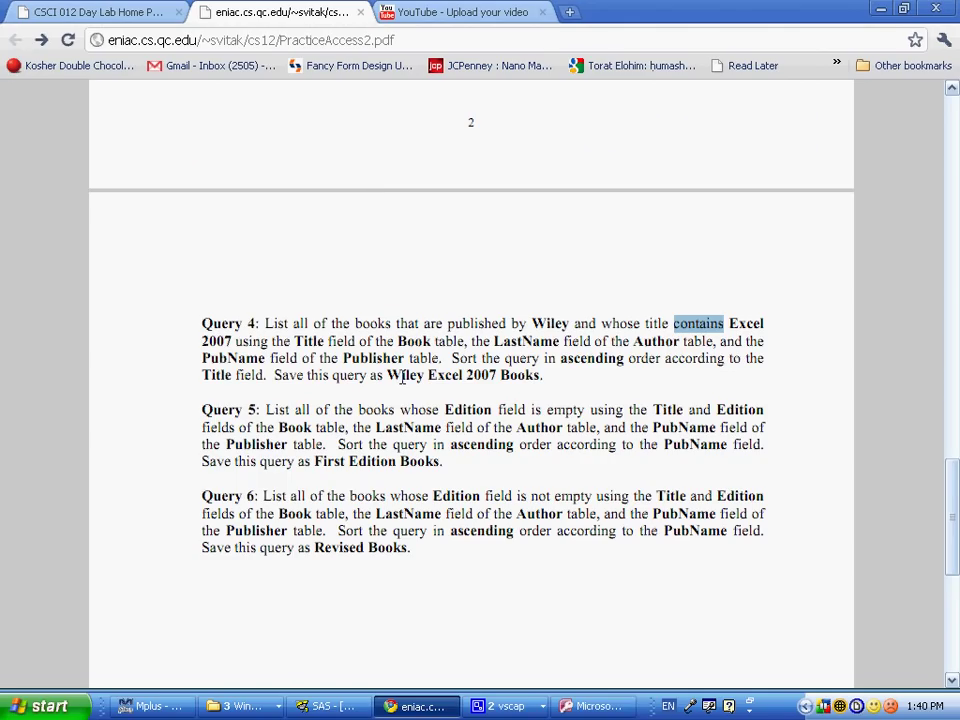
{"action": "left_click_drag", "start_coordinate": [402, 376], "coordinate": [540, 375]}
{"action": "key", "text": "ctrl+c"}
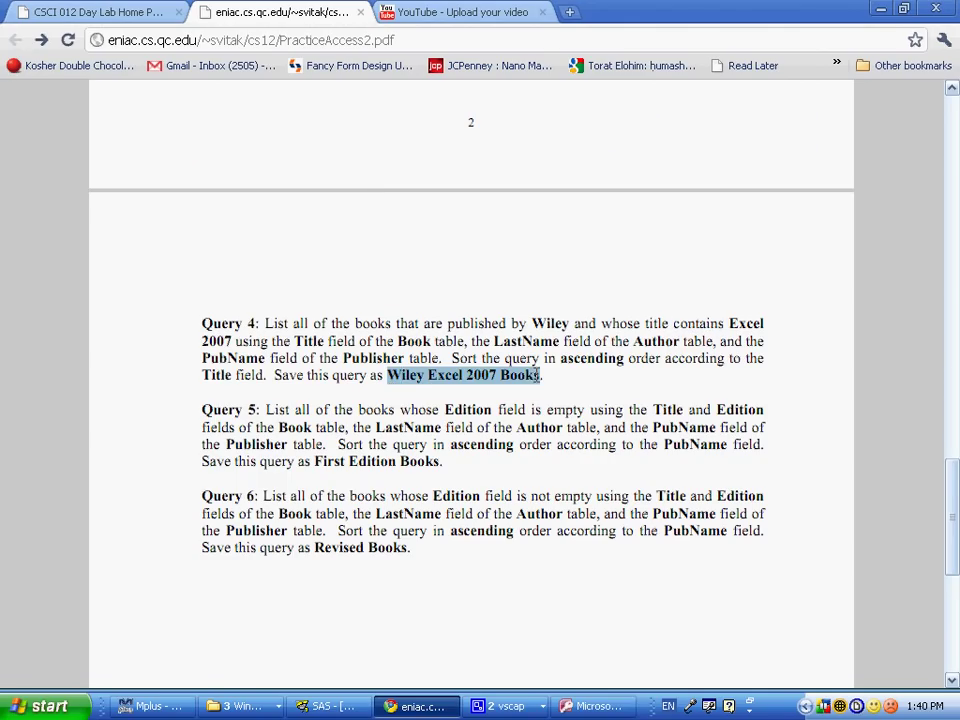
{"action": "key", "text": "alt+Tab"}
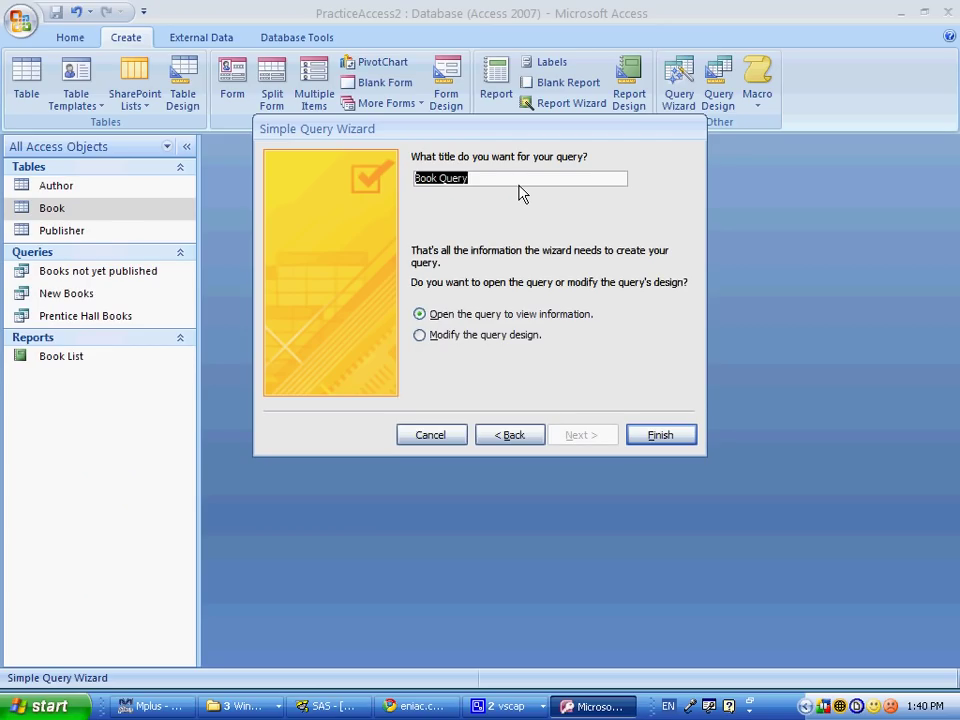
{"action": "key", "text": "ctrl+v"}
{"action": "left_click", "coordinate": [451, 338]}
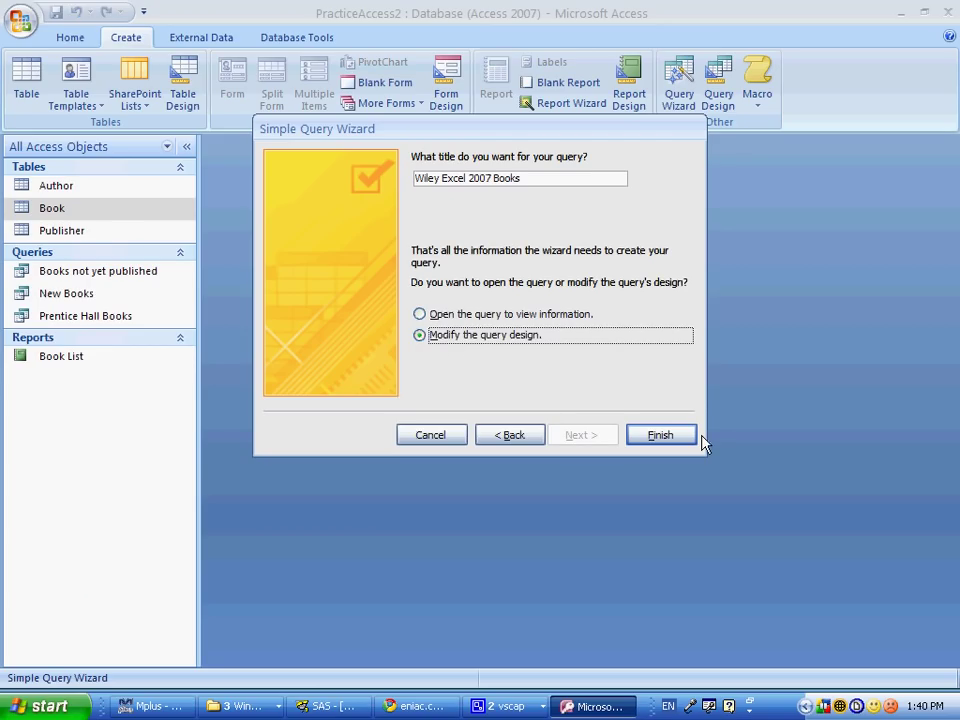
{"action": "left_click", "coordinate": [668, 437]}
- Set the criterion for the PubName field to Wiley
{"action": "left_click", "coordinate": [513, 535]}
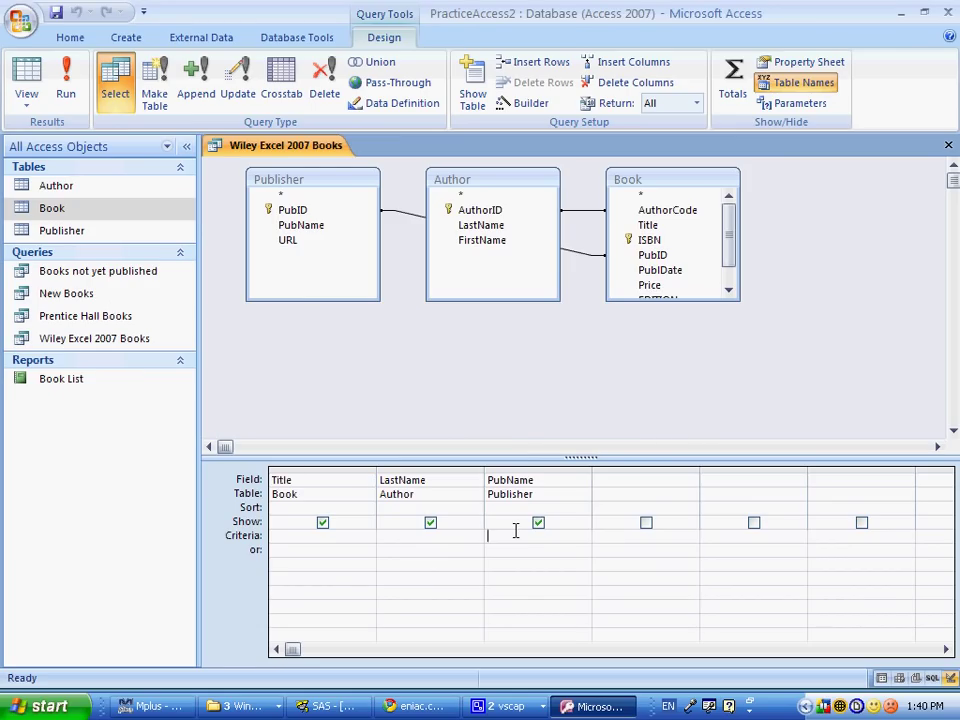
{"action": "type", "text": "Wiley"}
{"action": "key", "text": "Tab"}
- Check the title condition in the exam PDF, enter *Excel 2007* as the criterion under LastName and run the query
{"action": "key", "text": "alt+Tab"}
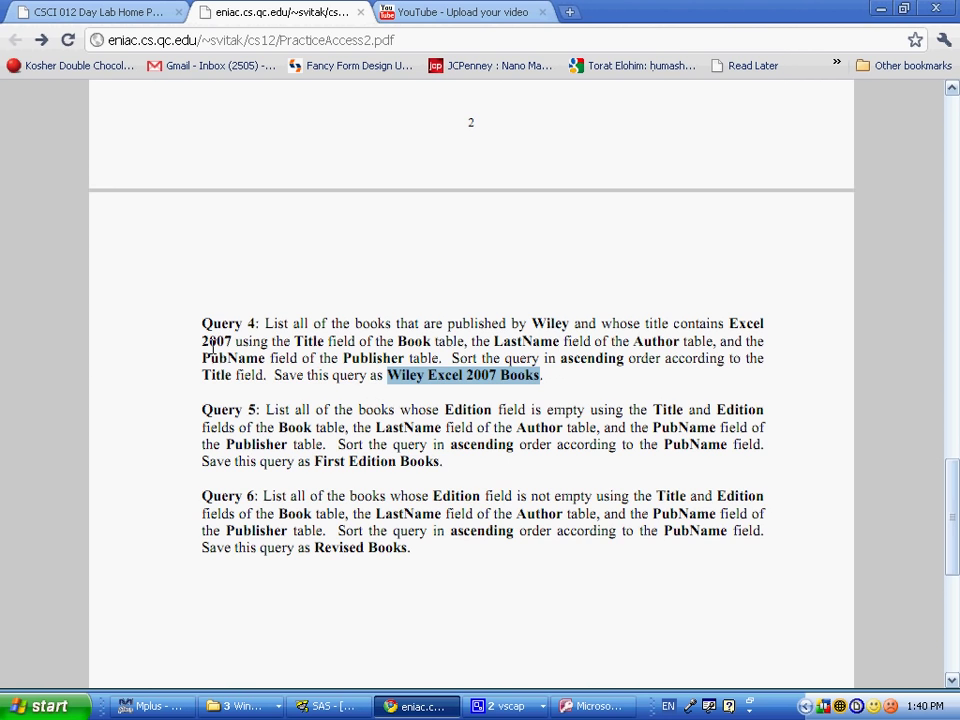
{"action": "key", "text": "alt+Tab"}
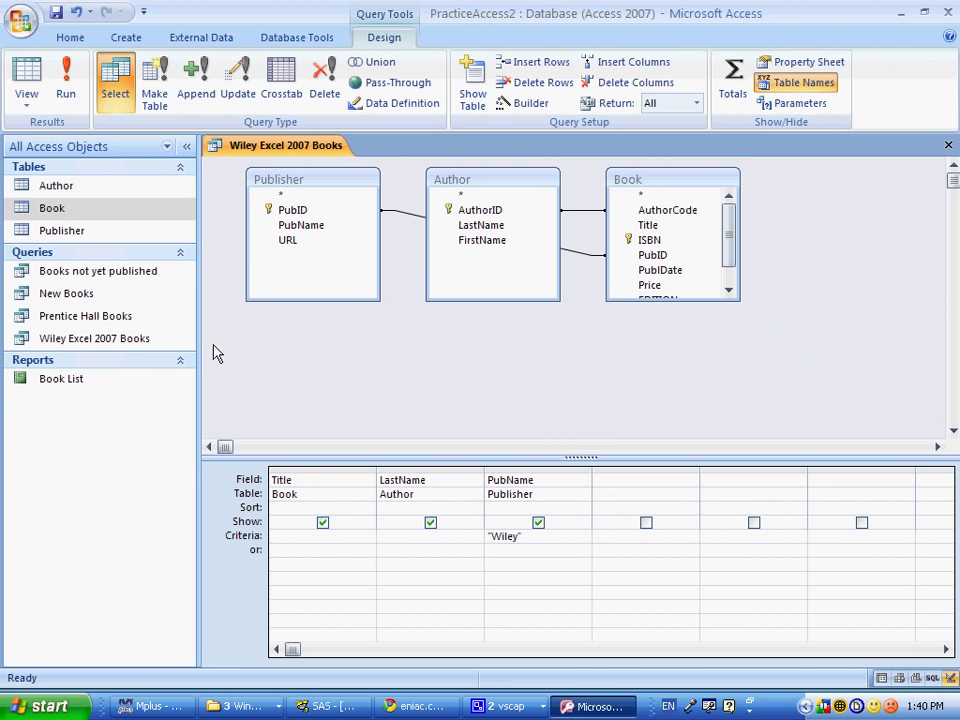
{"action": "type", "text": "*Excel 2007*"}
{"action": "key", "text": "Tab"}
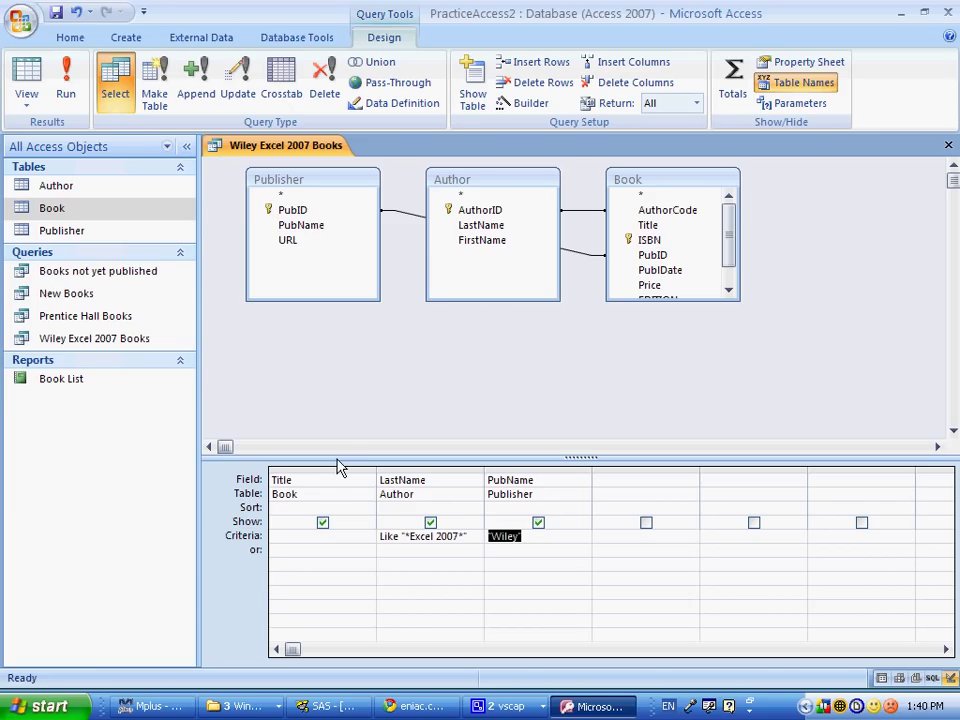
{"action": "left_click", "coordinate": [68, 100]}
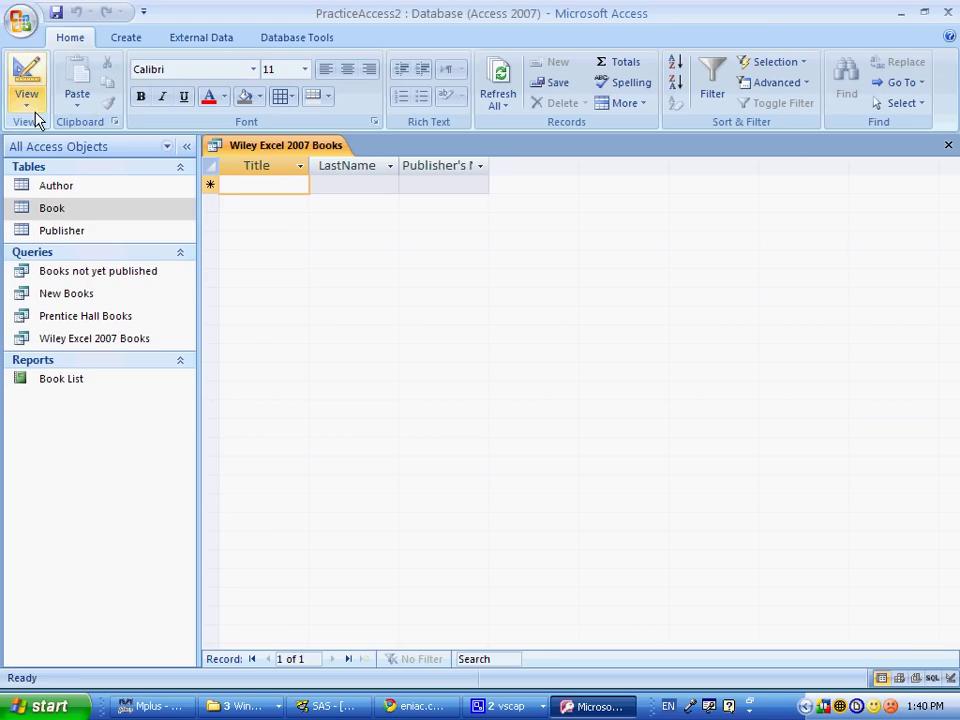
- Open the Book table, widen its Title column and examine the titles of the books with PubID WI
{"action": "double_click", "coordinate": [46, 210]}
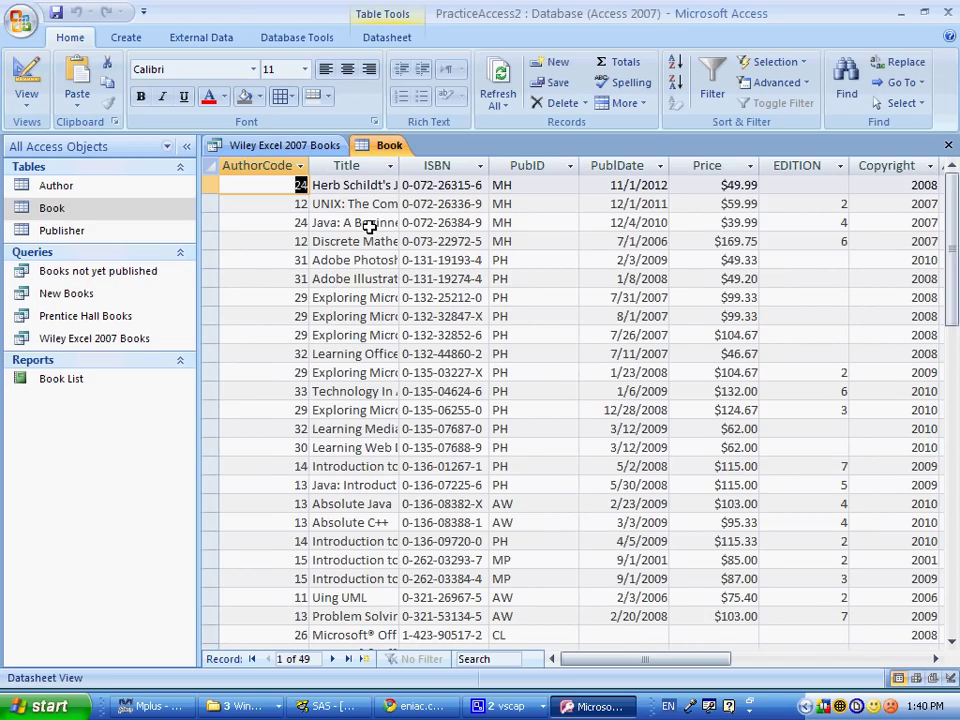
{"action": "scroll", "coordinate": [530, 363], "scroll_direction": "down", "scroll_amount": 3}
{"action": "scroll", "coordinate": [530, 363], "scroll_direction": "down", "scroll_amount": 6}
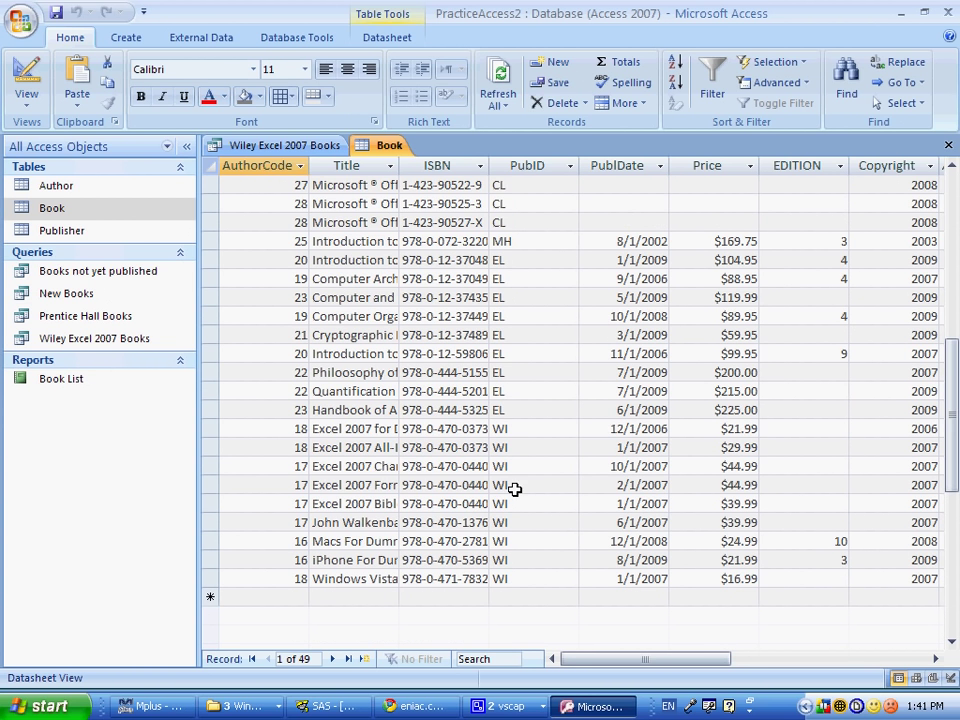
{"action": "left_click", "coordinate": [514, 489]}
{"action": "left_click_drag", "start_coordinate": [402, 165], "coordinate": [507, 178]}
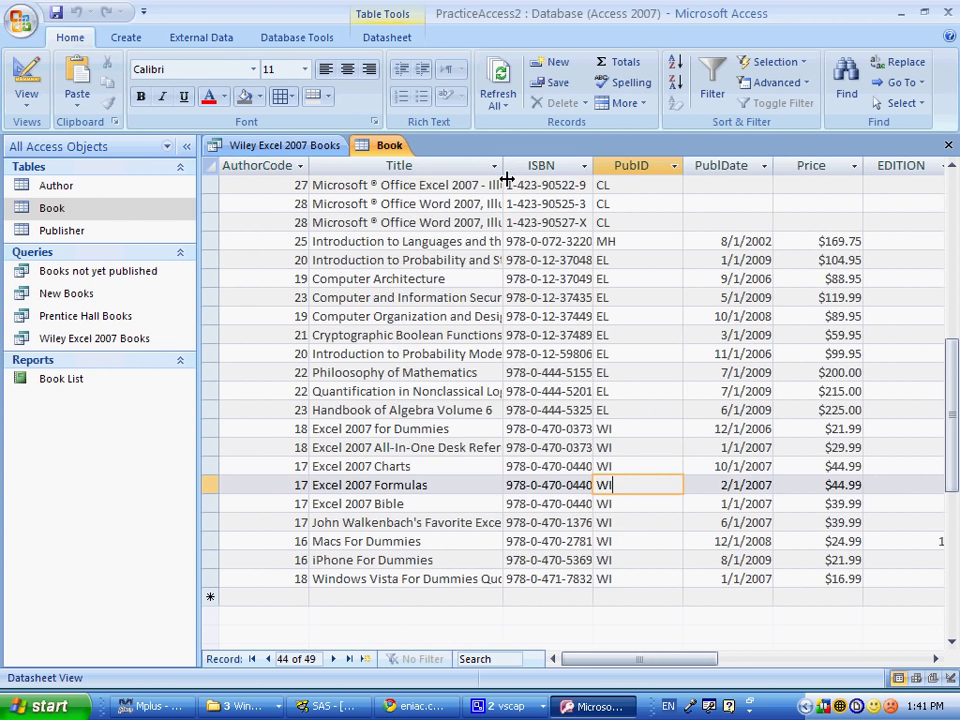
{"action": "left_click", "coordinate": [632, 183]}
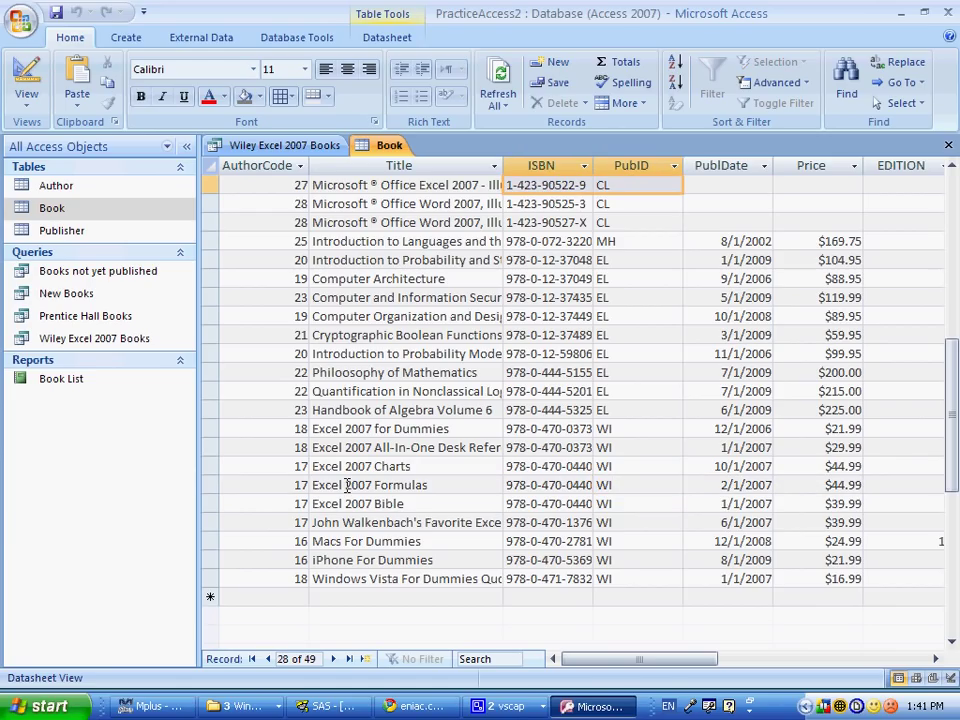
{"action": "left_click", "coordinate": [90, 211]}
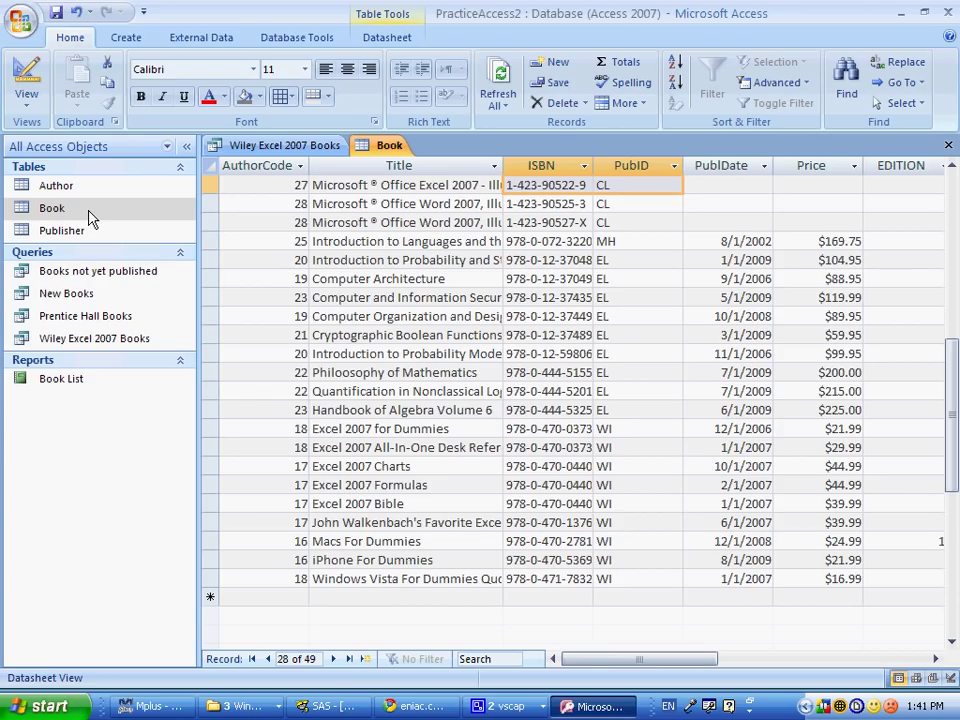
{"action": "left_click", "coordinate": [355, 260]}
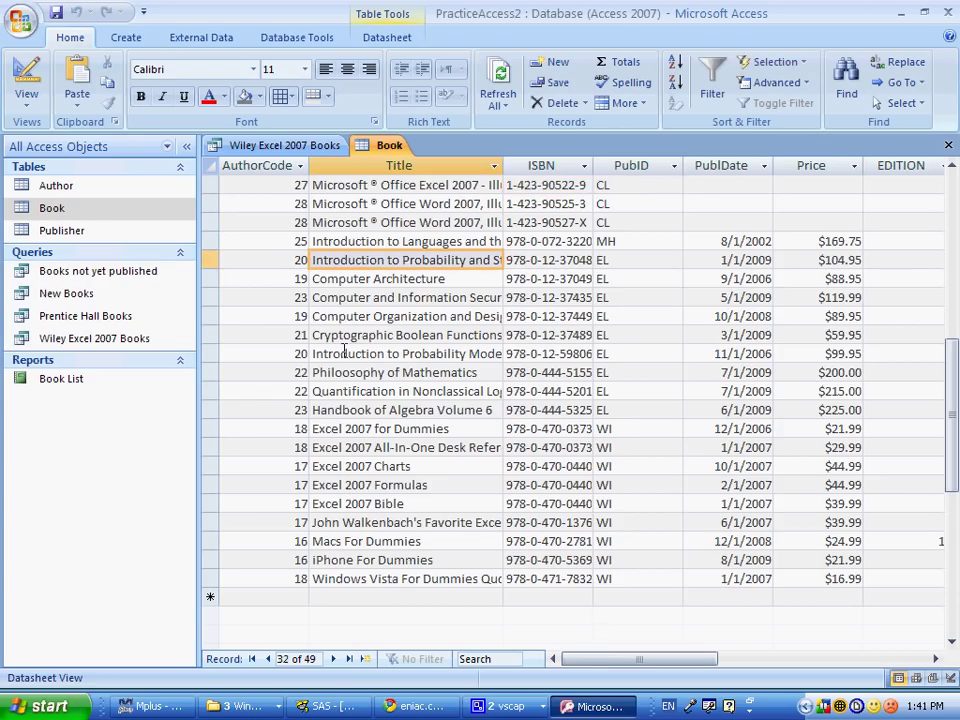
- Check the Publisher table's codes and names, close both tables without saving layout changes and return to the query's design
{"action": "double_click", "coordinate": [80, 230]}
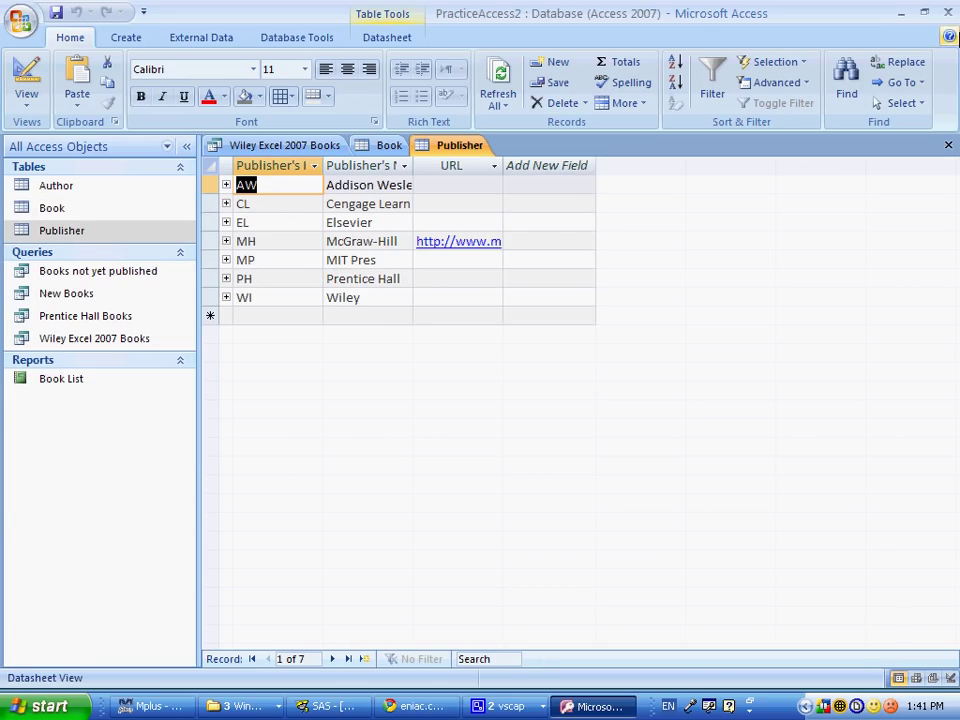
{"action": "left_click", "coordinate": [948, 145]}
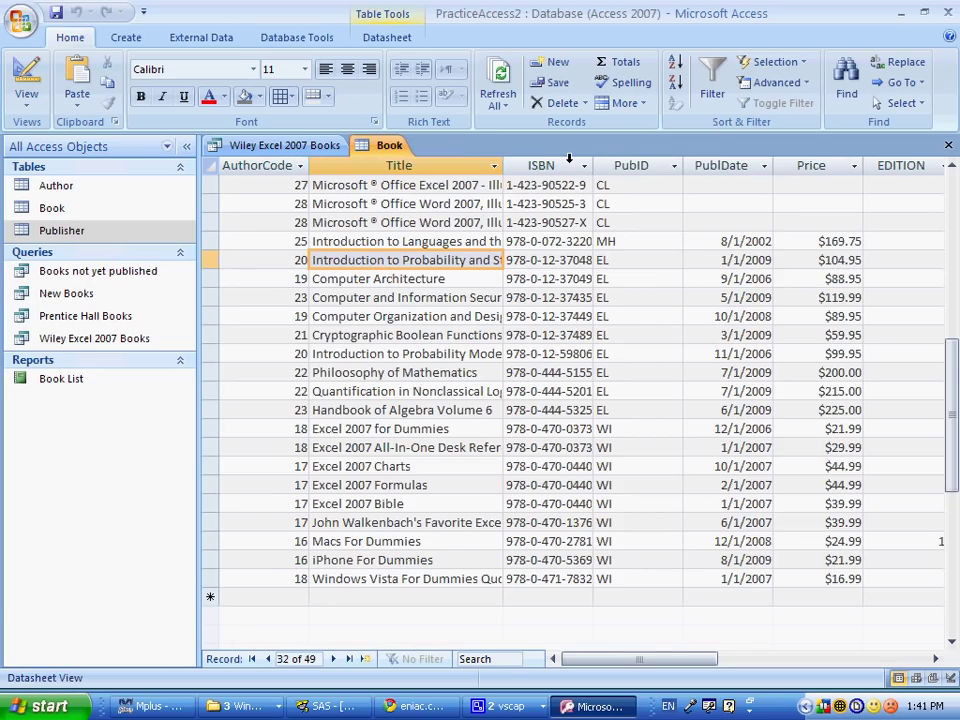
{"action": "left_click", "coordinate": [948, 146]}
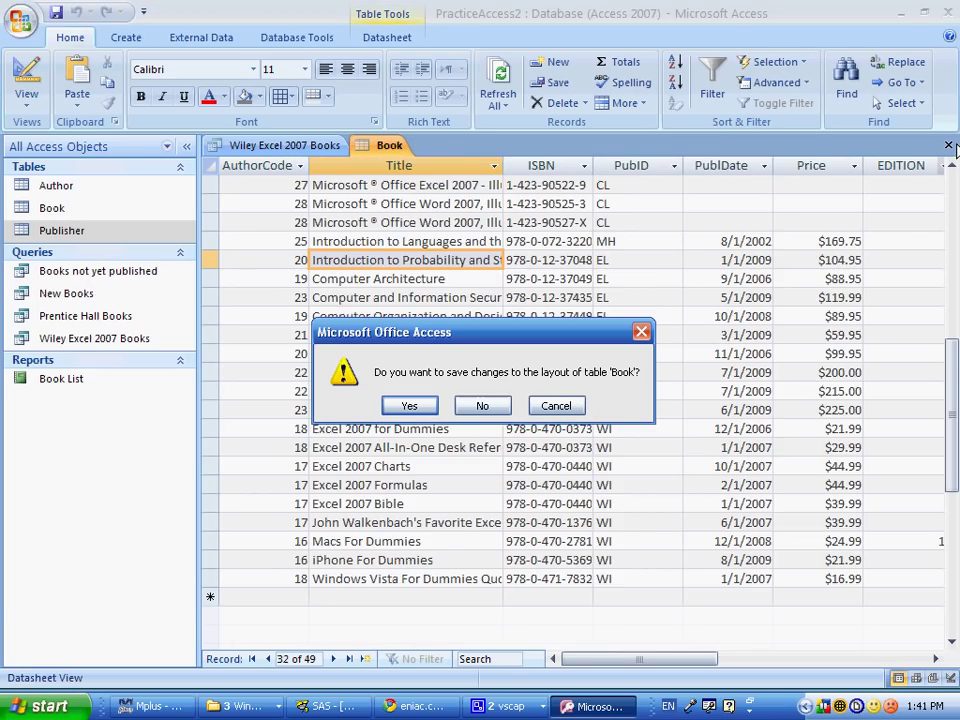
{"action": "left_click", "coordinate": [478, 406]}
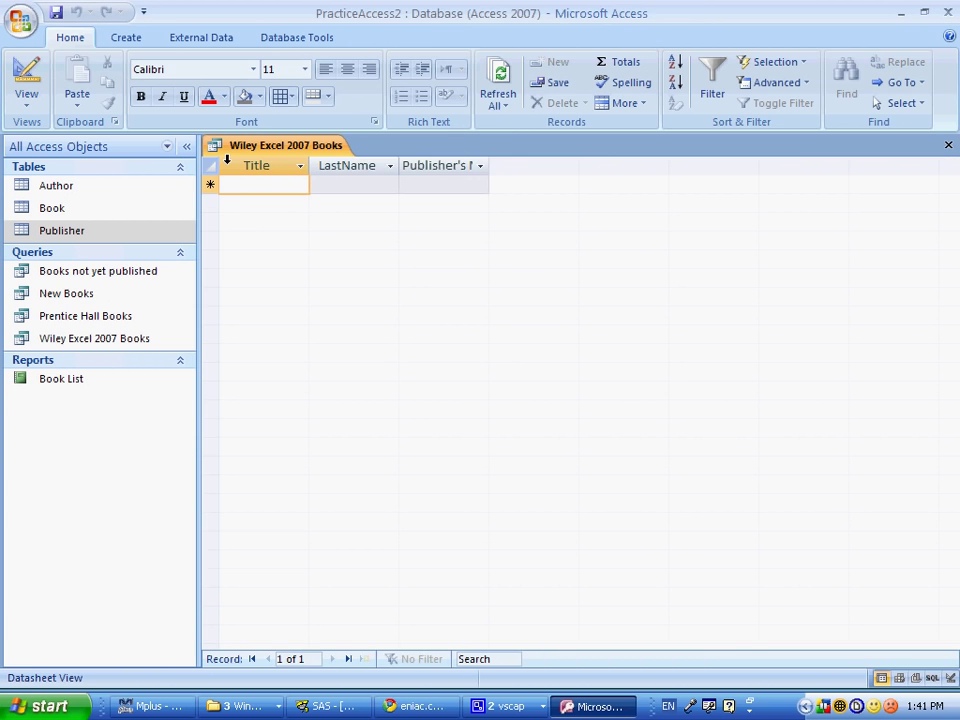
{"action": "left_click", "coordinate": [27, 72]}
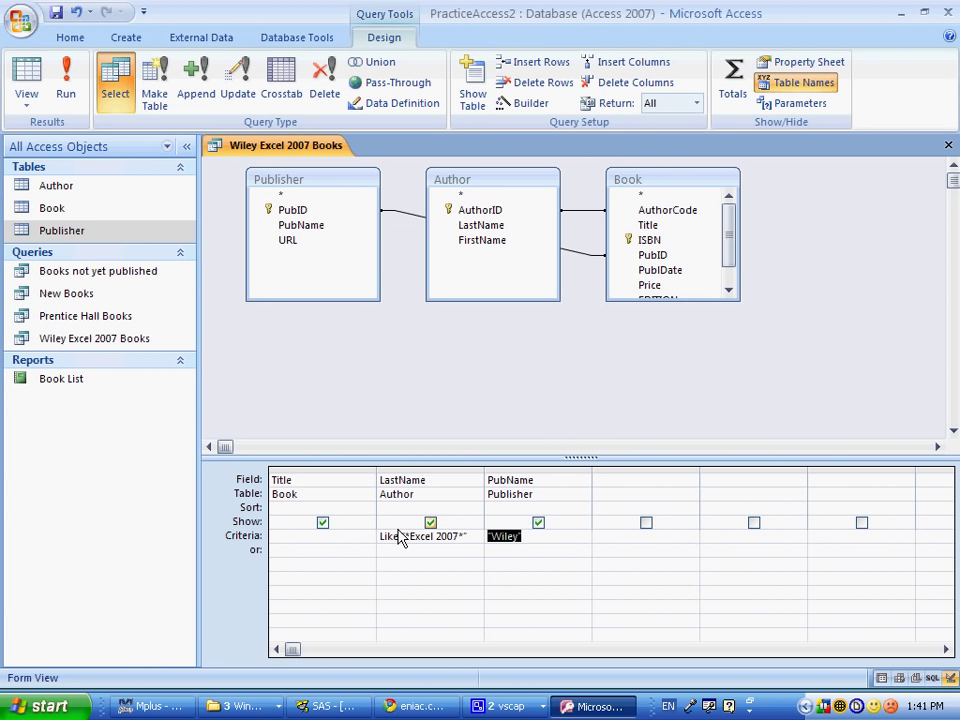
- Clear the criterion under PubName, run the query and return to its design
{"action": "left_click", "coordinate": [285, 473]}
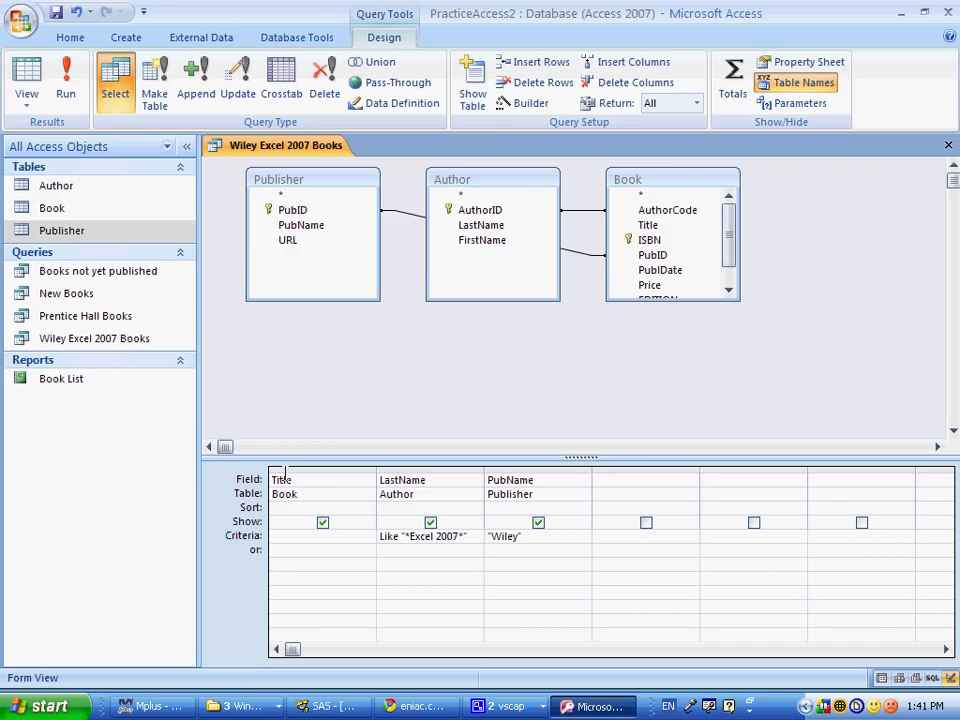
{"action": "key", "text": "Left"}
{"action": "key", "text": "Delete"}
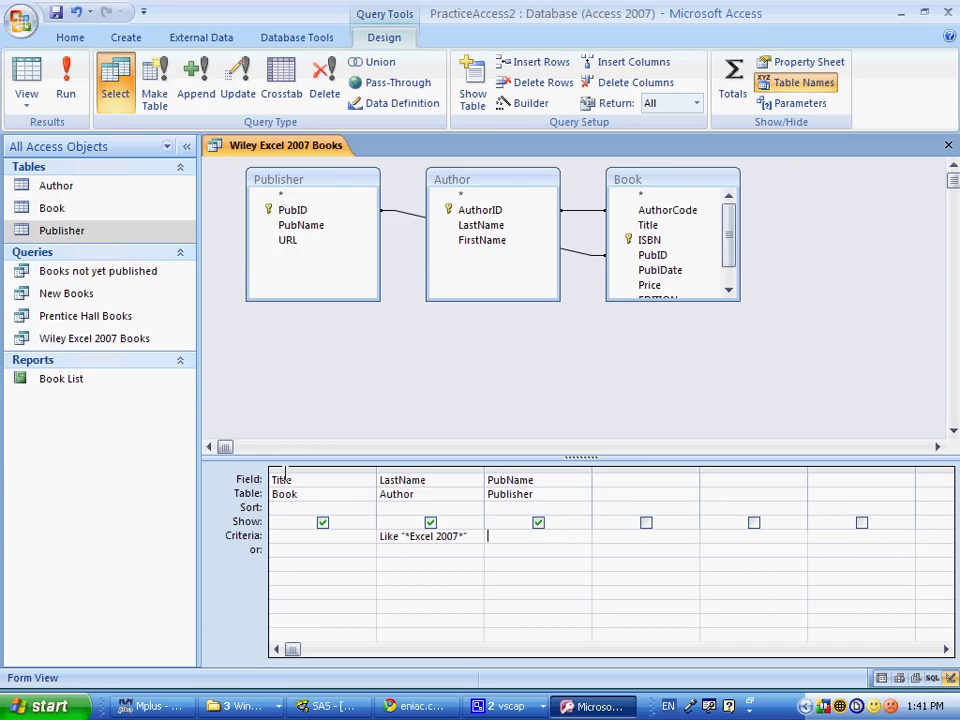
{"action": "left_click", "coordinate": [63, 118]}
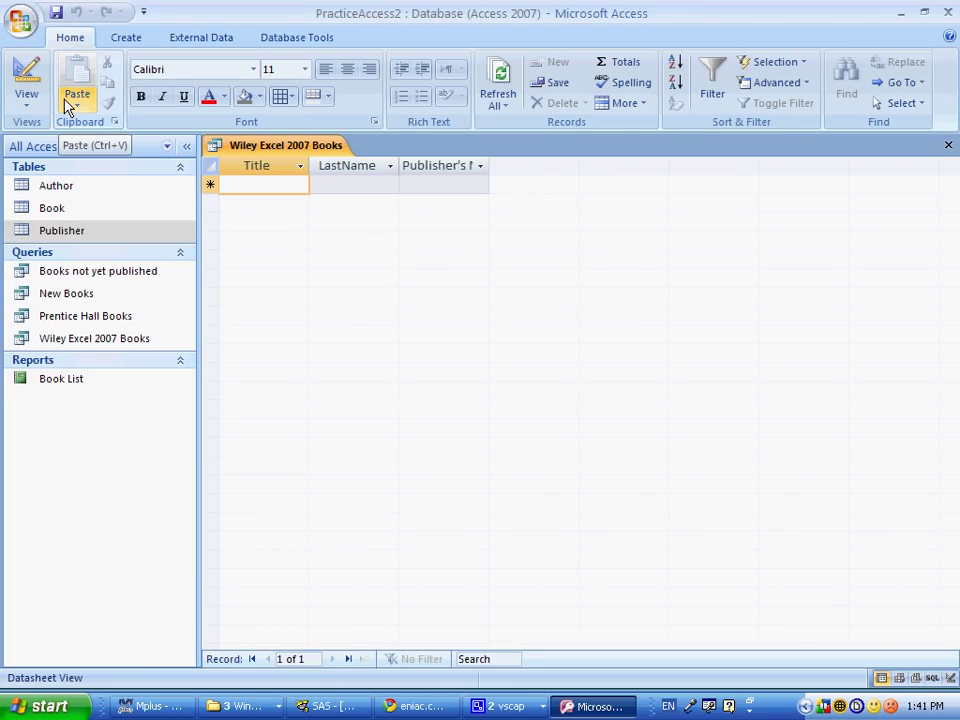
{"action": "left_click", "coordinate": [40, 90]}
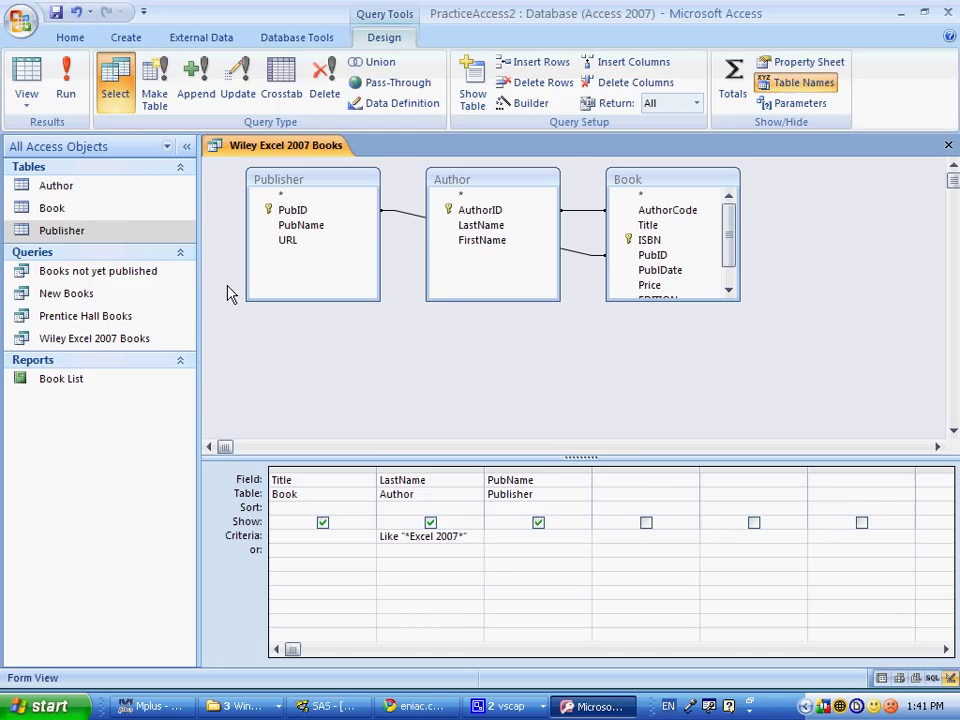
- Move the Like "*Excel 2007*" criterion from the LastName field to the Title field
{"action": "left_click", "coordinate": [469, 538]}
{"action": "left_click_drag", "start_coordinate": [472, 536], "coordinate": [365, 536]}
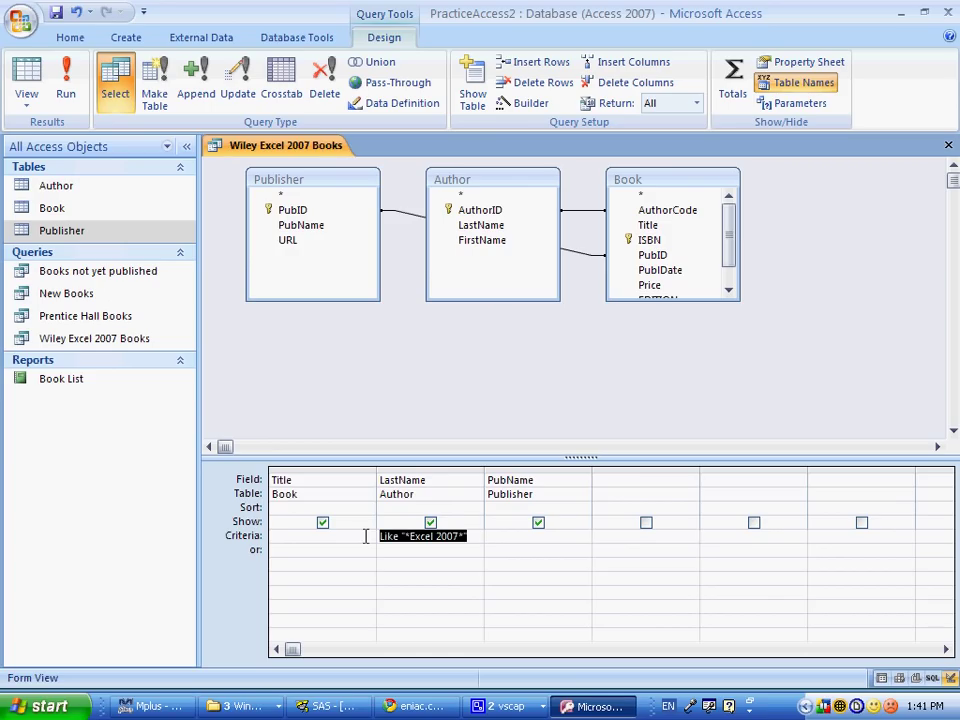
{"action": "key", "text": "ctrl+x"}
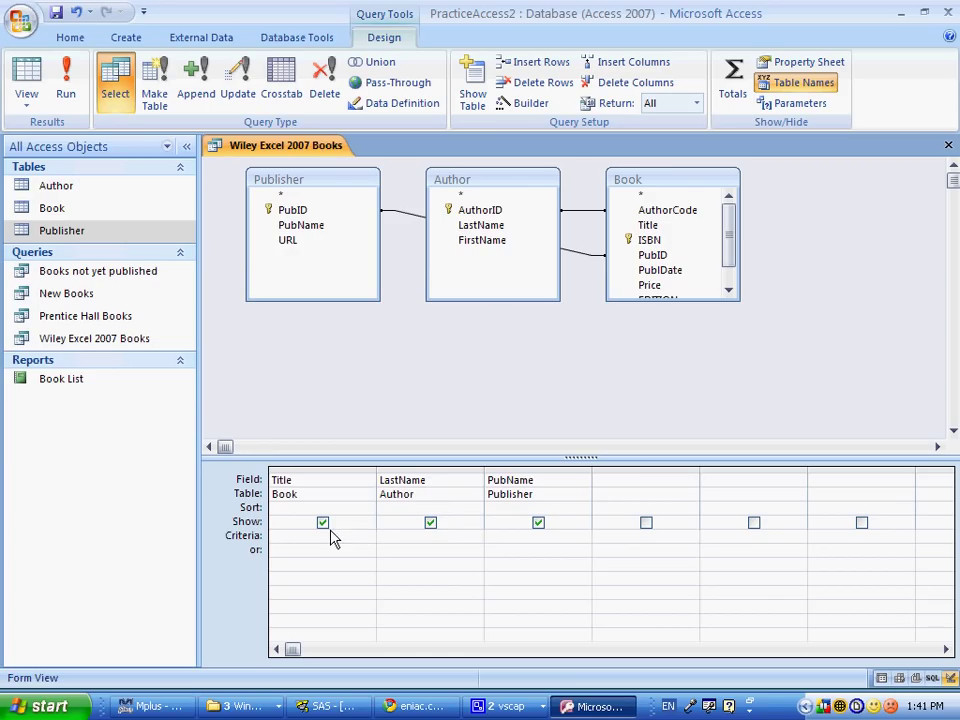
{"action": "left_click", "coordinate": [335, 537]}
{"action": "key", "text": "ctrl+v"}
- Set the PubName criterion to Wiley, run the query and close it, saving the design changes
{"action": "left_click", "coordinate": [548, 537]}
{"action": "type", "text": "Wiley"}
{"action": "key", "text": "Tab"}
{"action": "left_click", "coordinate": [66, 80]}
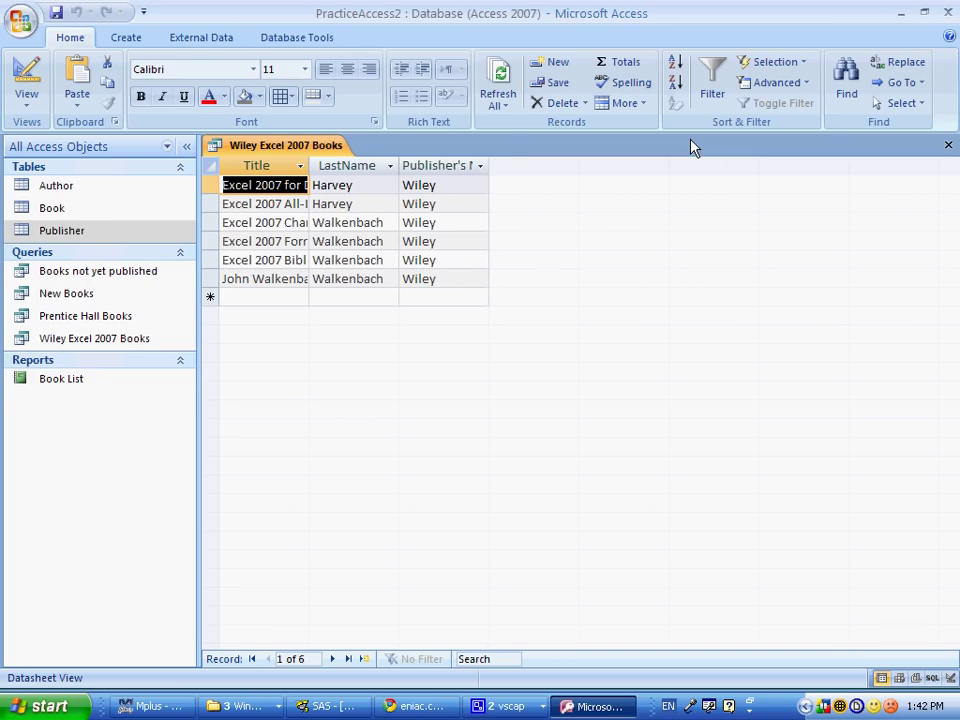
{"action": "left_click", "coordinate": [948, 145]}
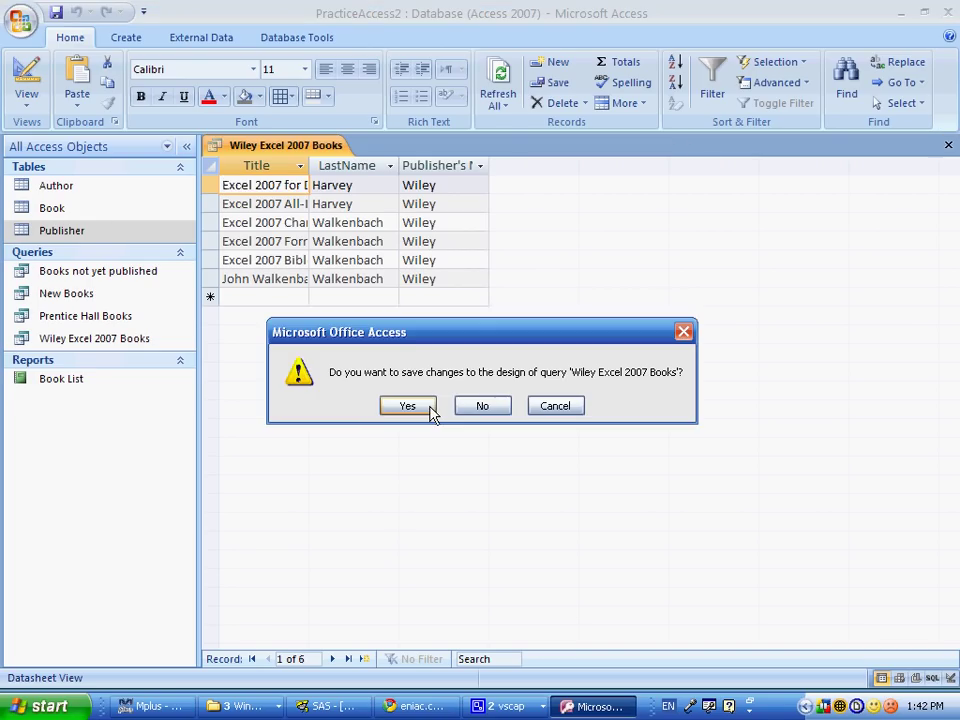
{"action": "left_click", "coordinate": [407, 406]}
- Read the Query 5 instructions in the exam PDF and start a new query in Access with the Simple Query Wizard
{"action": "key", "text": "alt+Tab"}
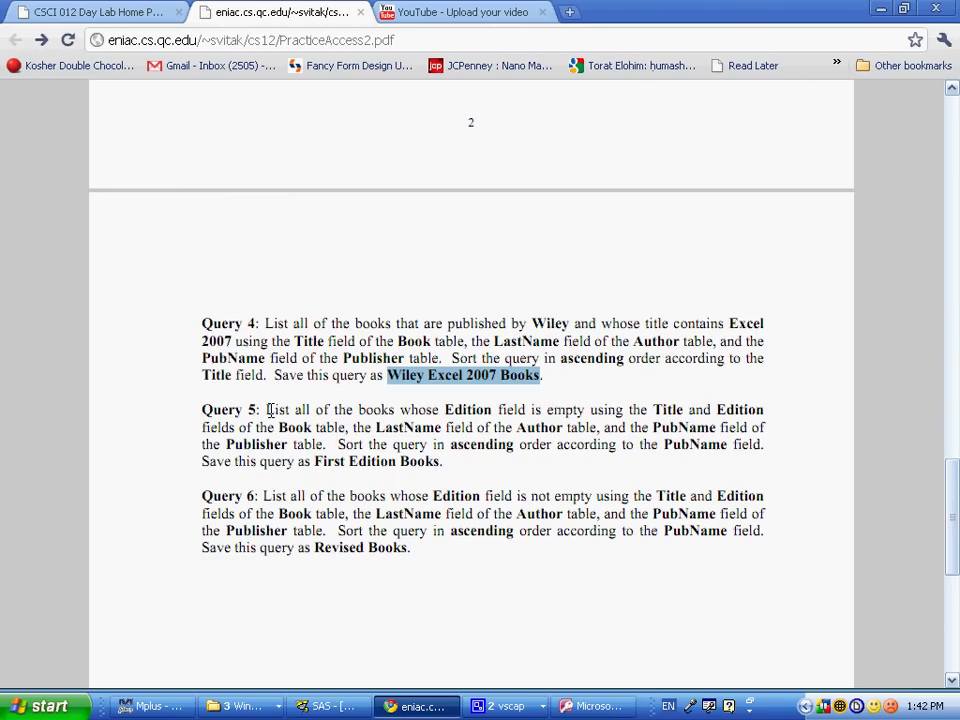
{"action": "left_click_drag", "start_coordinate": [268, 410], "coordinate": [310, 447]}
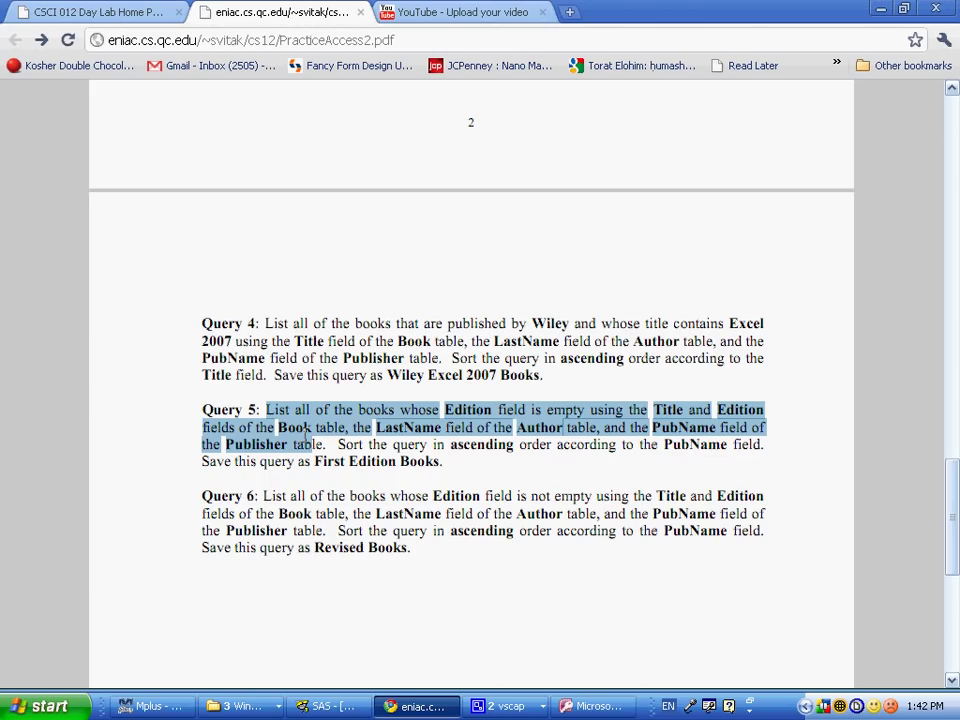
{"action": "key", "text": "alt+Tab"}
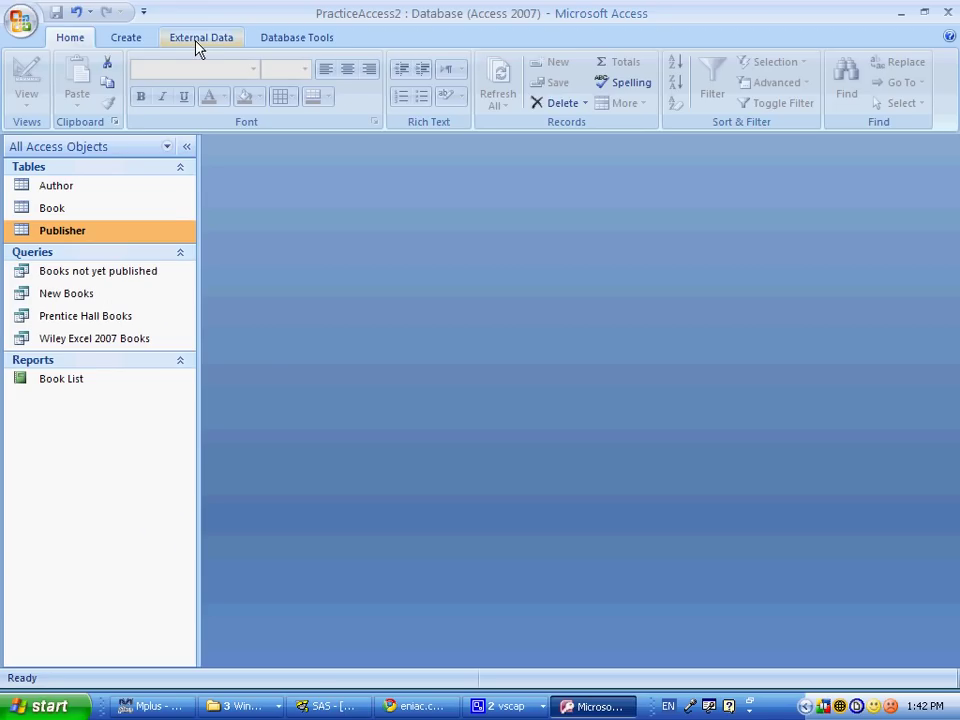
{"action": "left_click", "coordinate": [128, 38]}
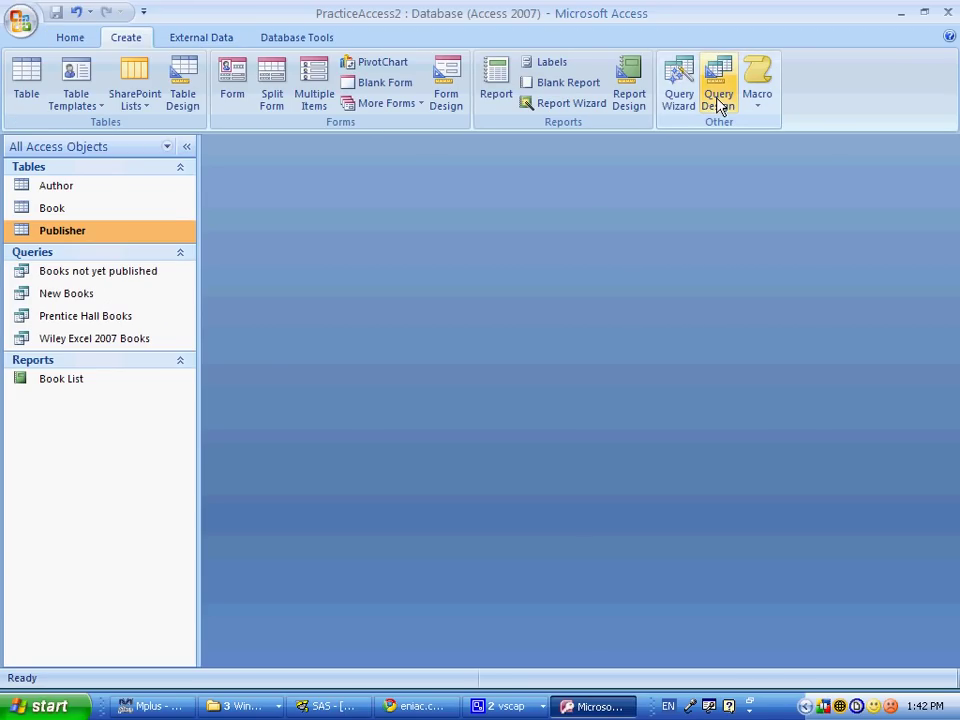
{"action": "left_click", "coordinate": [679, 95]}
{"action": "key", "text": "Return"}
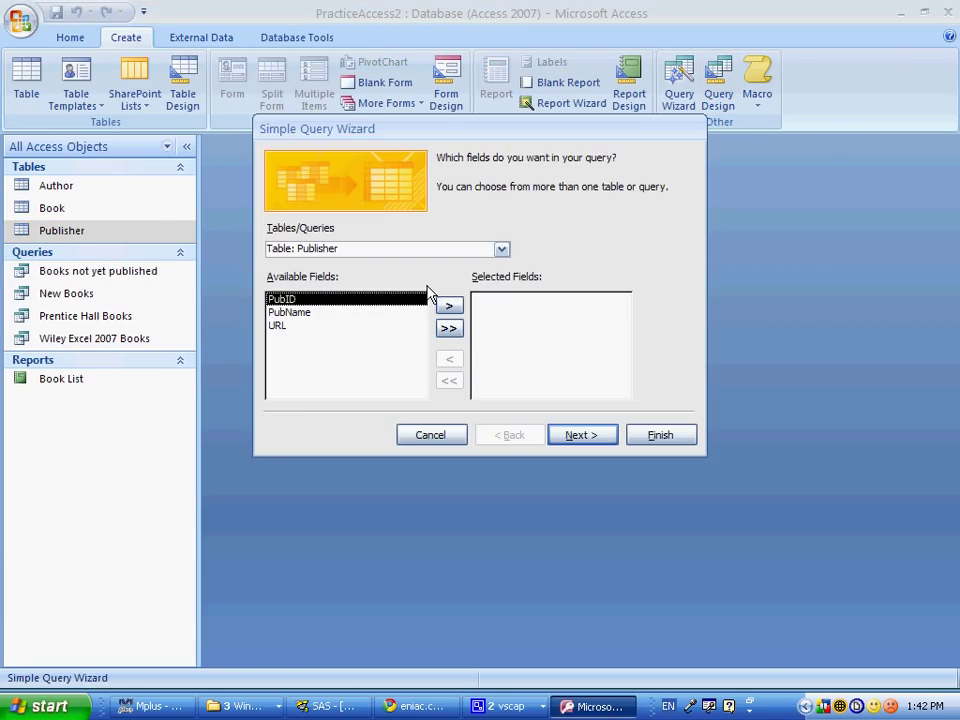
{"action": "key", "text": "alt+Tab"}
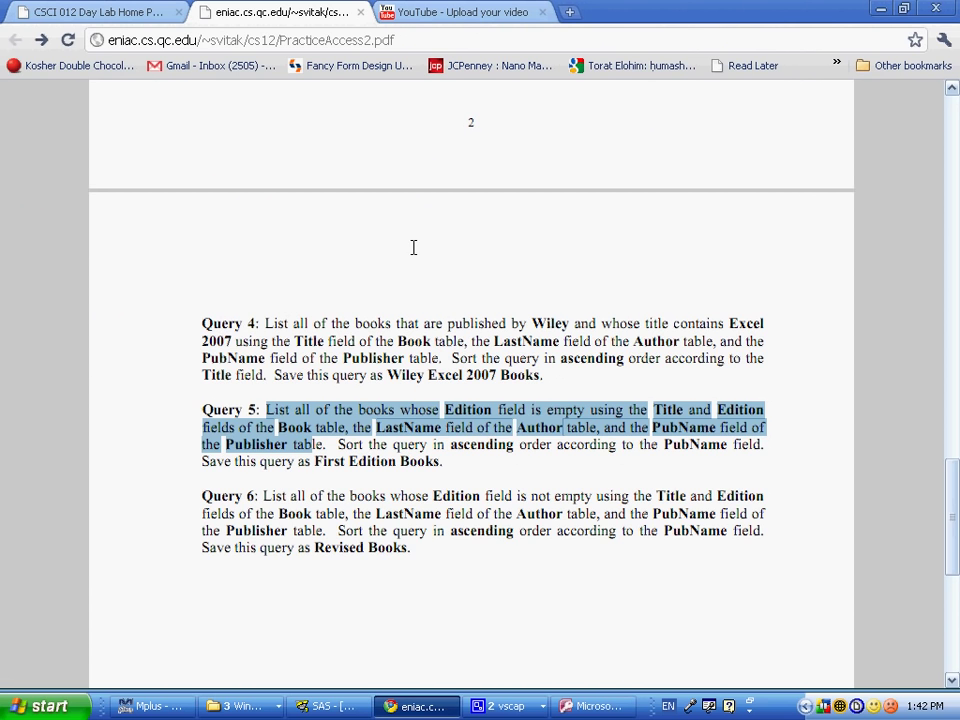
{"action": "key", "text": "alt+Tab"}
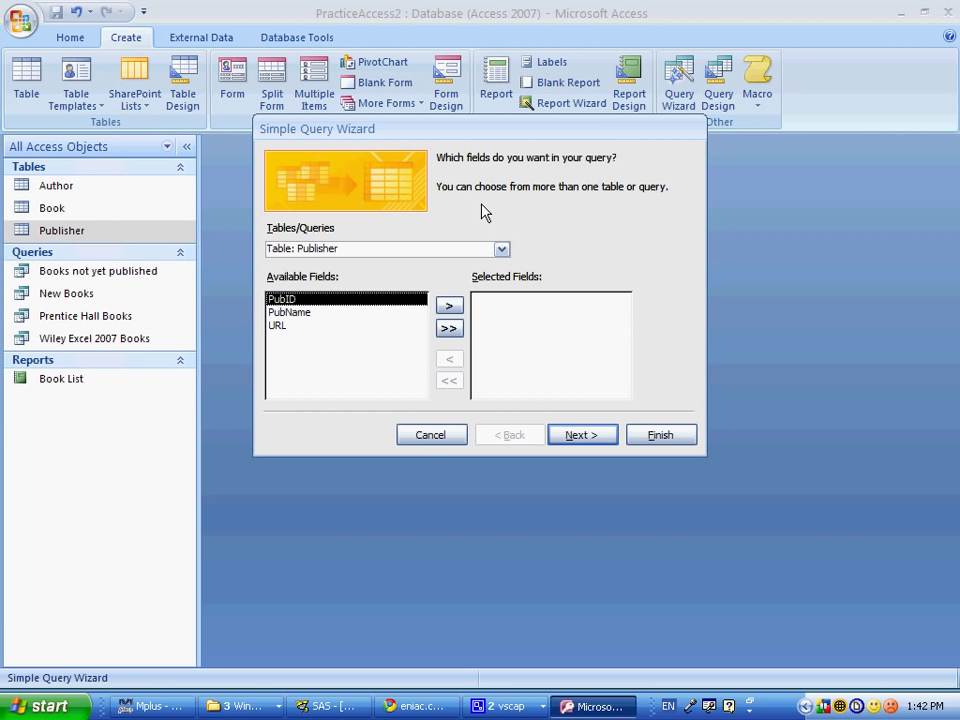
- Add the Title and EDITION fields of the Book table to the new query
{"action": "left_click", "coordinate": [479, 245]}
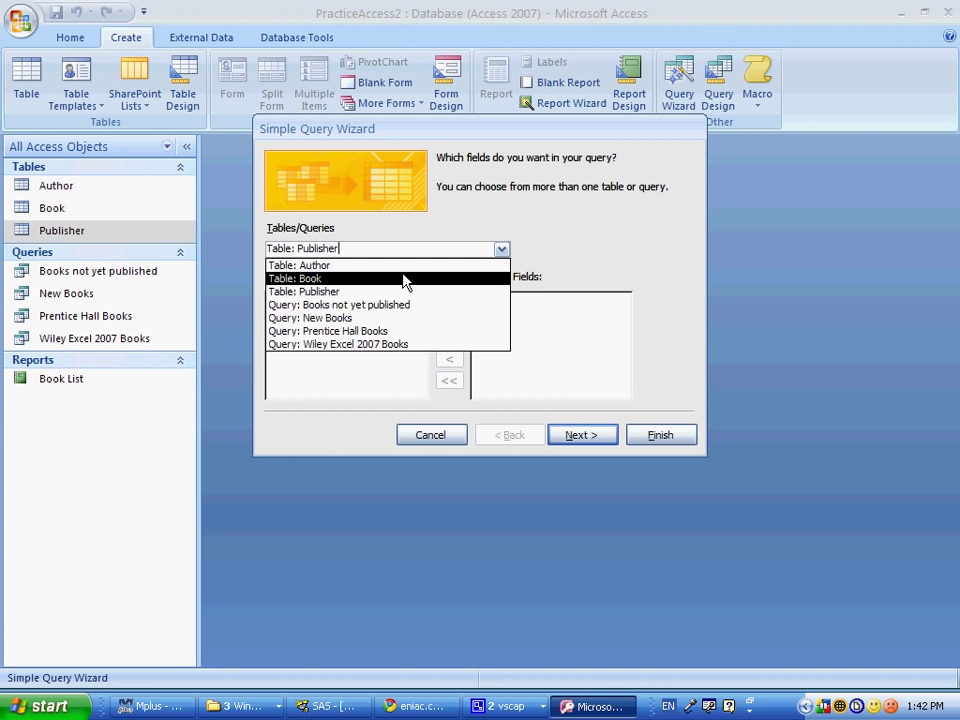
{"action": "left_click", "coordinate": [404, 279]}
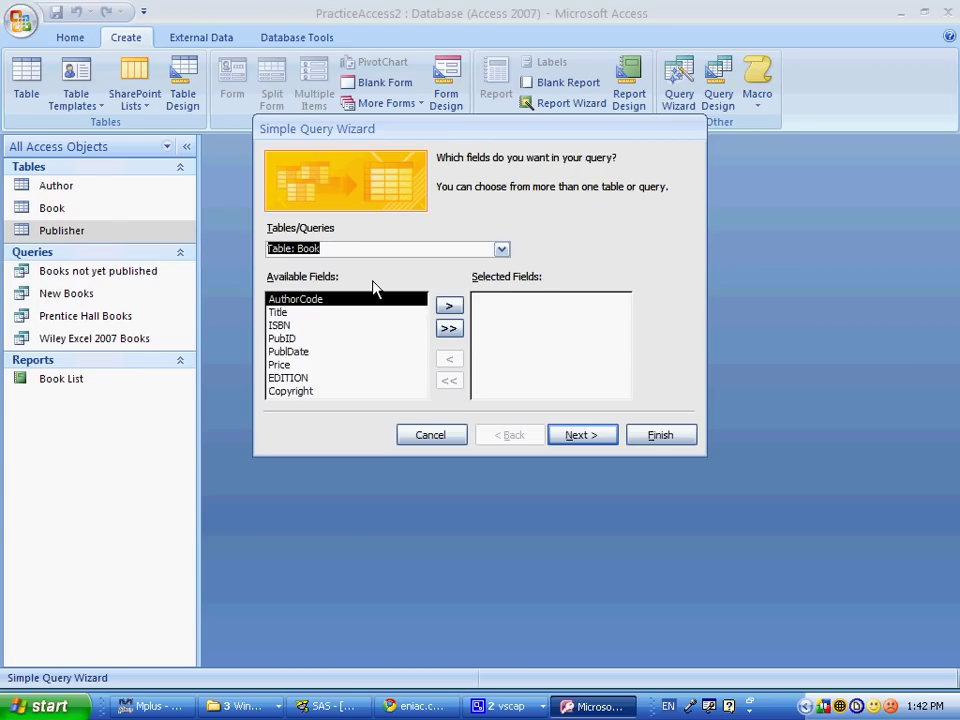
{"action": "double_click", "coordinate": [340, 312]}
{"action": "double_click", "coordinate": [304, 364]}
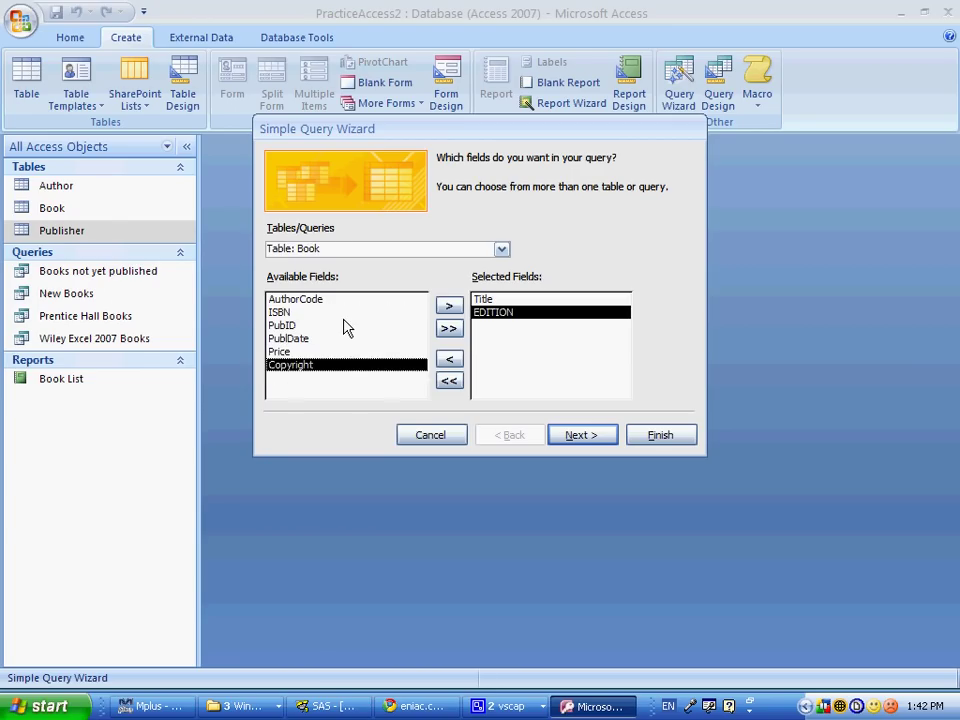
- Check the required fields in the exam PDF and add LastName from the Author table and PubName from the Publisher table
{"action": "key", "text": "alt+Tab"}
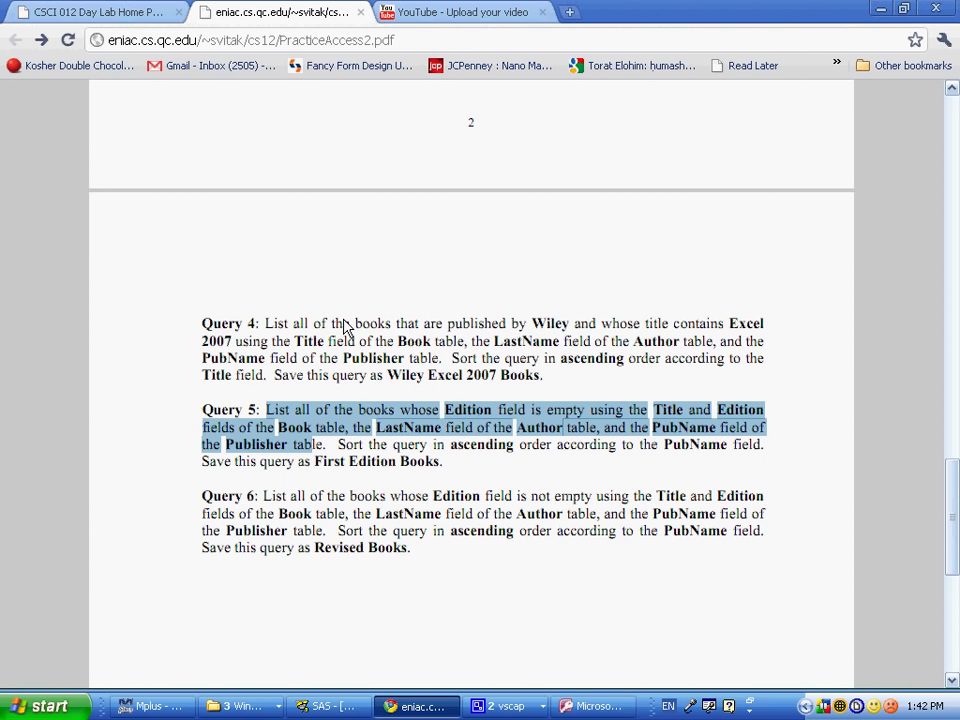
{"action": "key", "text": "alt+Tab"}
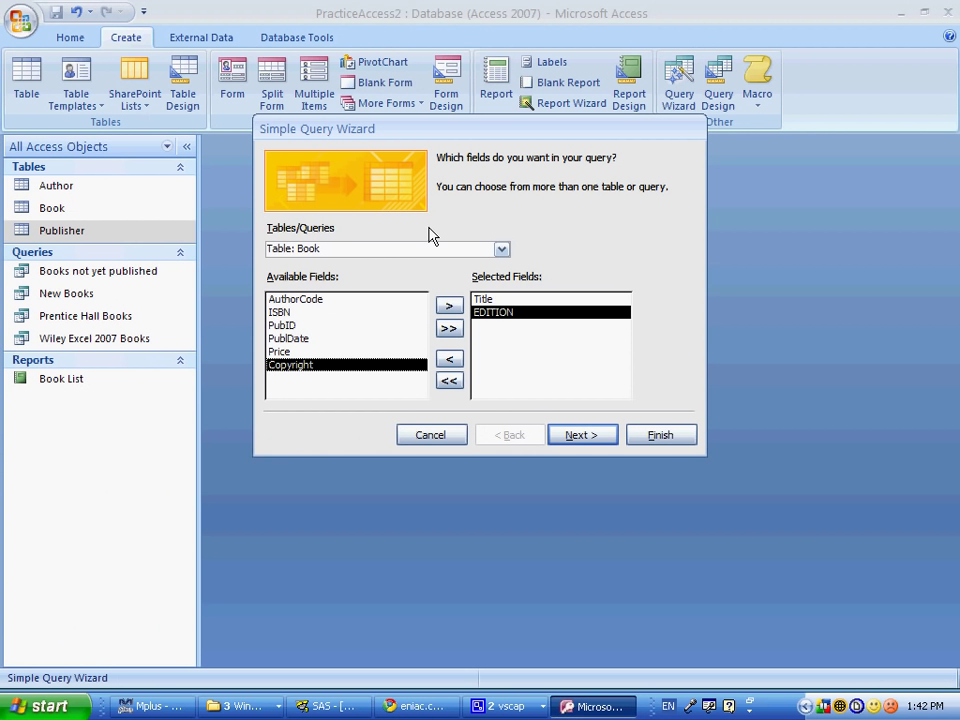
{"action": "left_click", "coordinate": [501, 249]}
{"action": "left_click", "coordinate": [398, 264]}
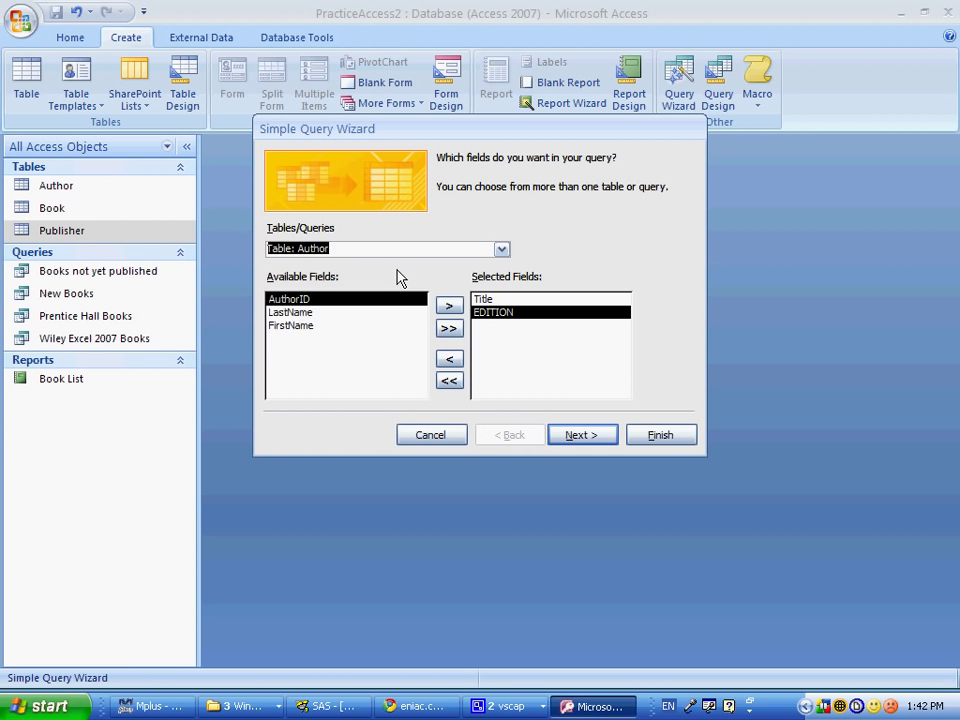
{"action": "double_click", "coordinate": [338, 312]}
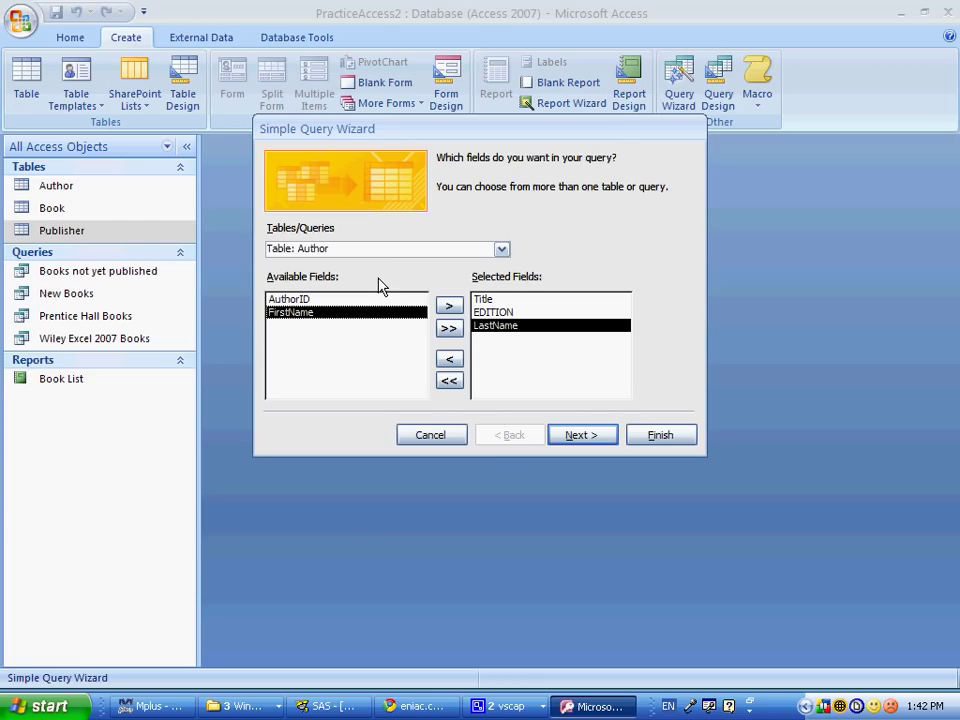
{"action": "left_click", "coordinate": [410, 249]}
{"action": "left_click", "coordinate": [390, 291]}
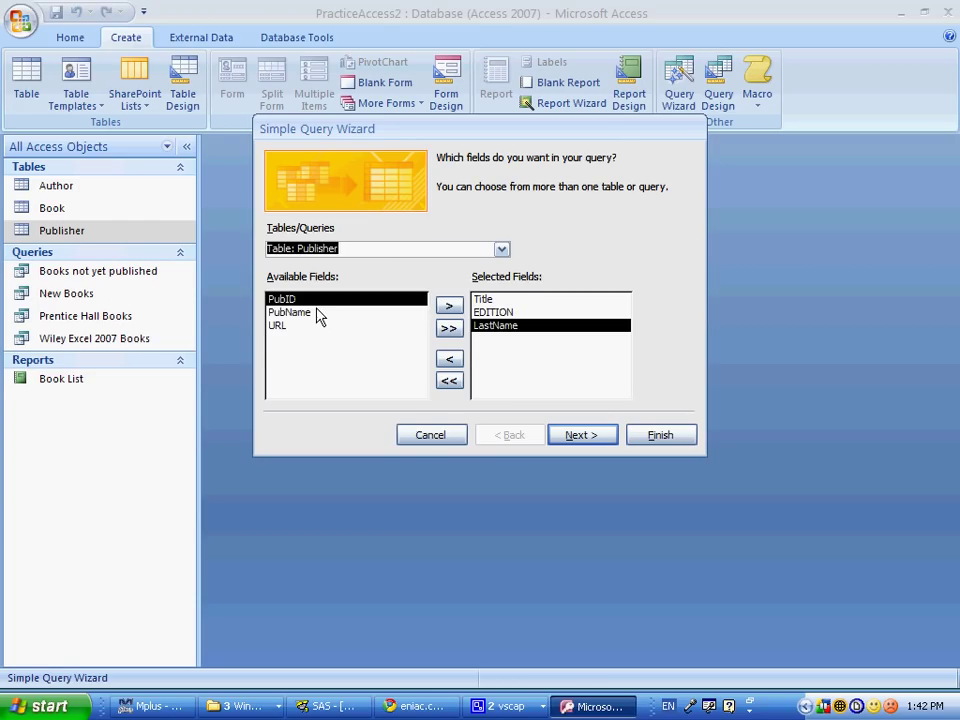
{"action": "double_click", "coordinate": [318, 314]}
- Keep it a detail query, title it First Edition Books with the name copied from the exam PDF, and finish into its design
{"action": "key", "text": "Return"}
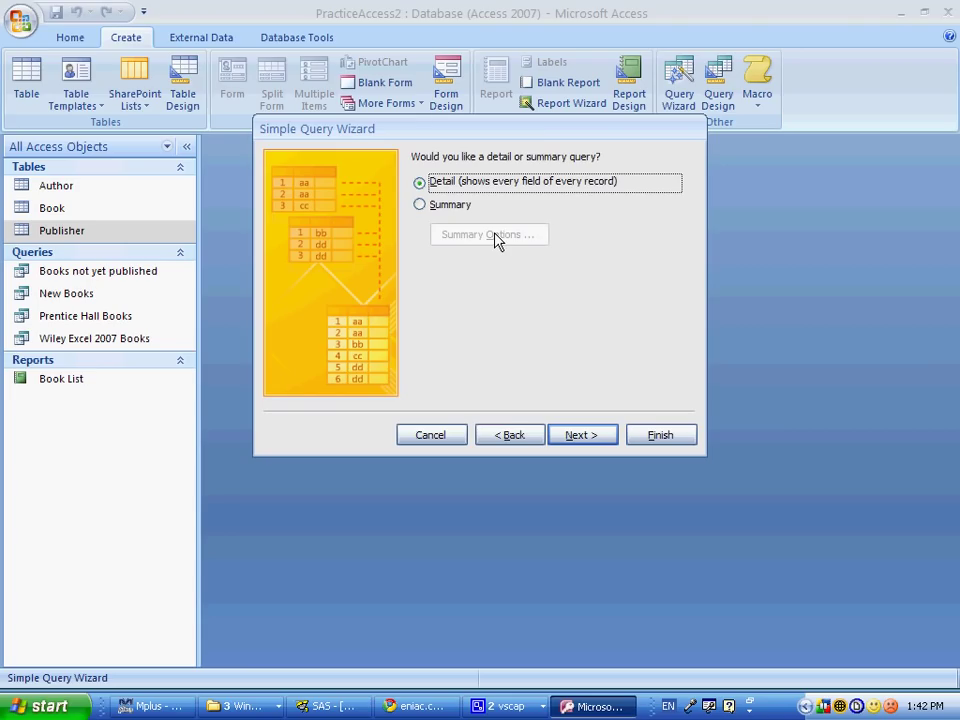
{"action": "left_click", "coordinate": [585, 437]}
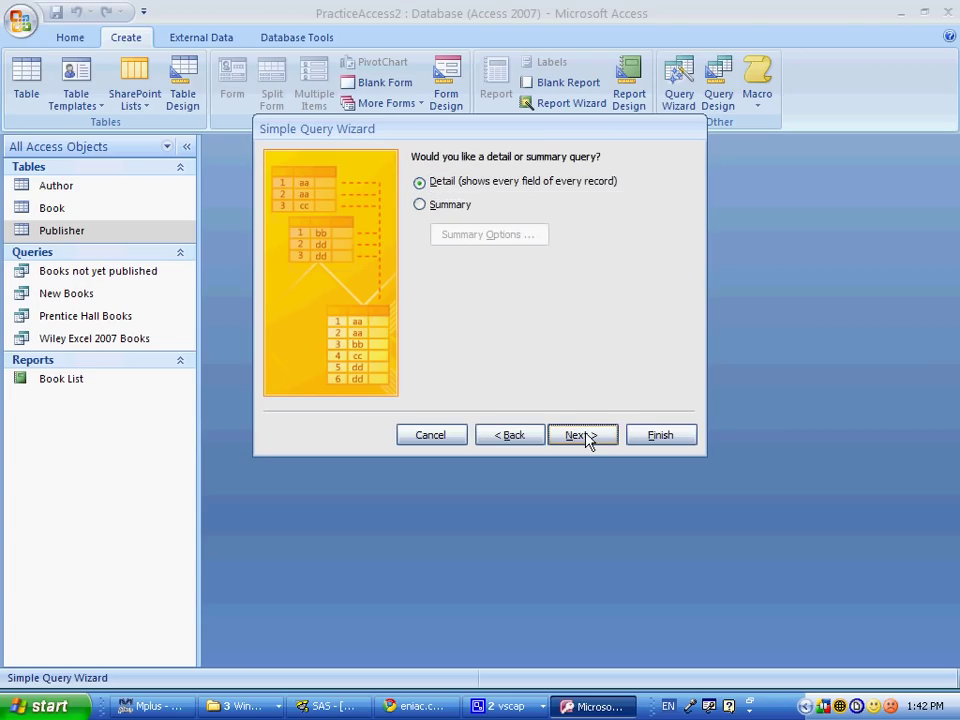
{"action": "key", "text": "alt+Tab"}
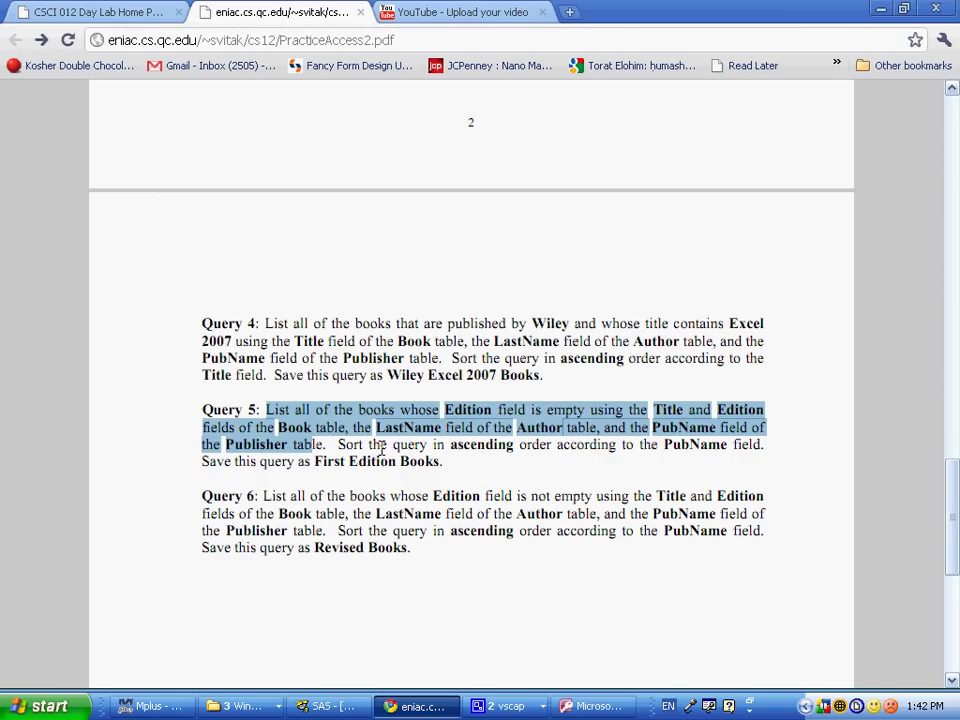
{"action": "left_click_drag", "start_coordinate": [315, 461], "coordinate": [437, 458]}
{"action": "key", "text": "ctrl+c"}
{"action": "key", "text": "alt+Tab"}
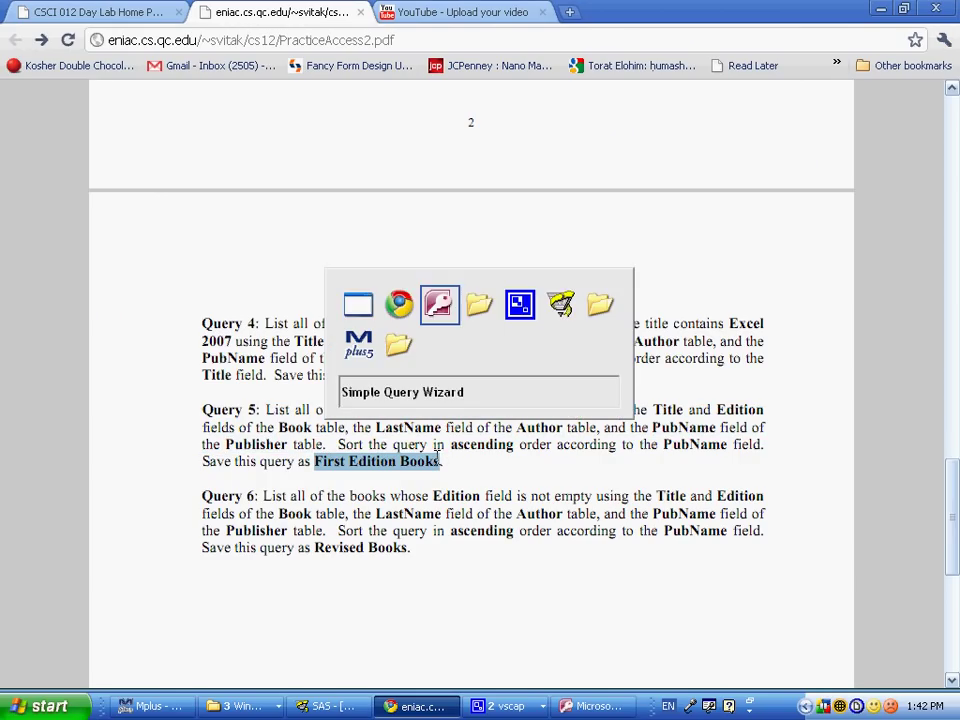
{"action": "key", "text": "ctrl+v"}
{"action": "left_click", "coordinate": [480, 335]}
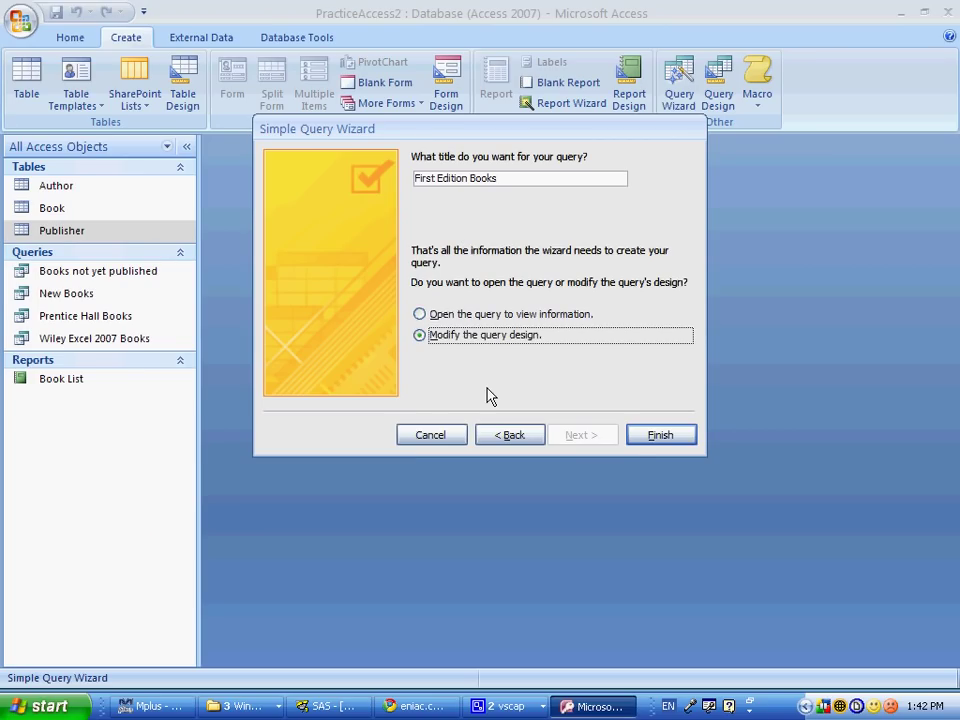
{"action": "left_click", "coordinate": [658, 435]}
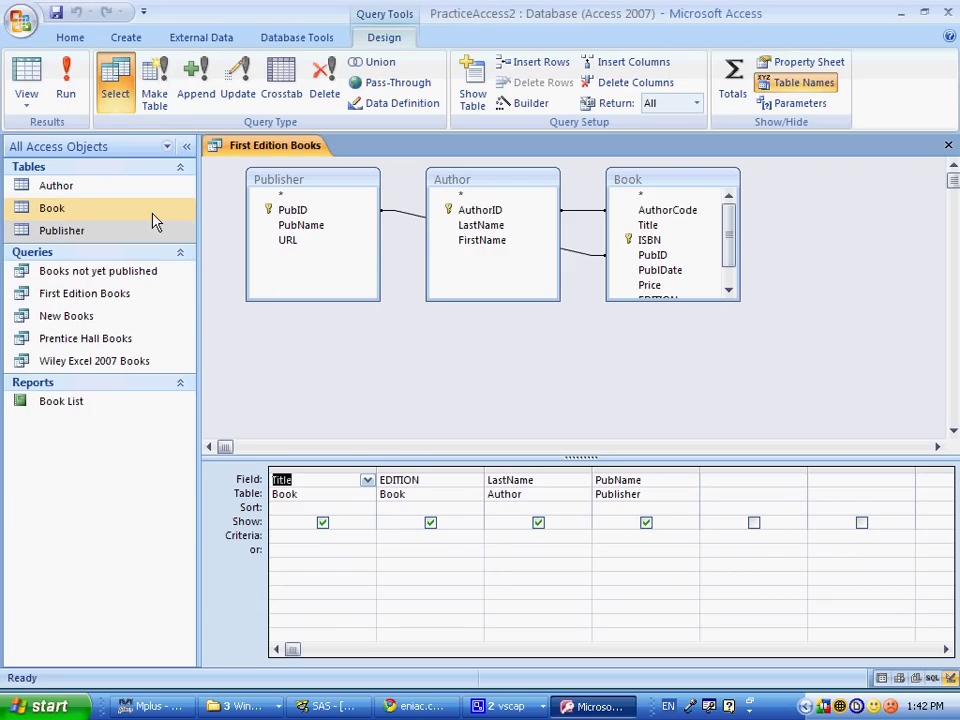
- Open the Book table, examine the blank entries in its EDITION column and close the table
{"action": "double_click", "coordinate": [55, 210]}
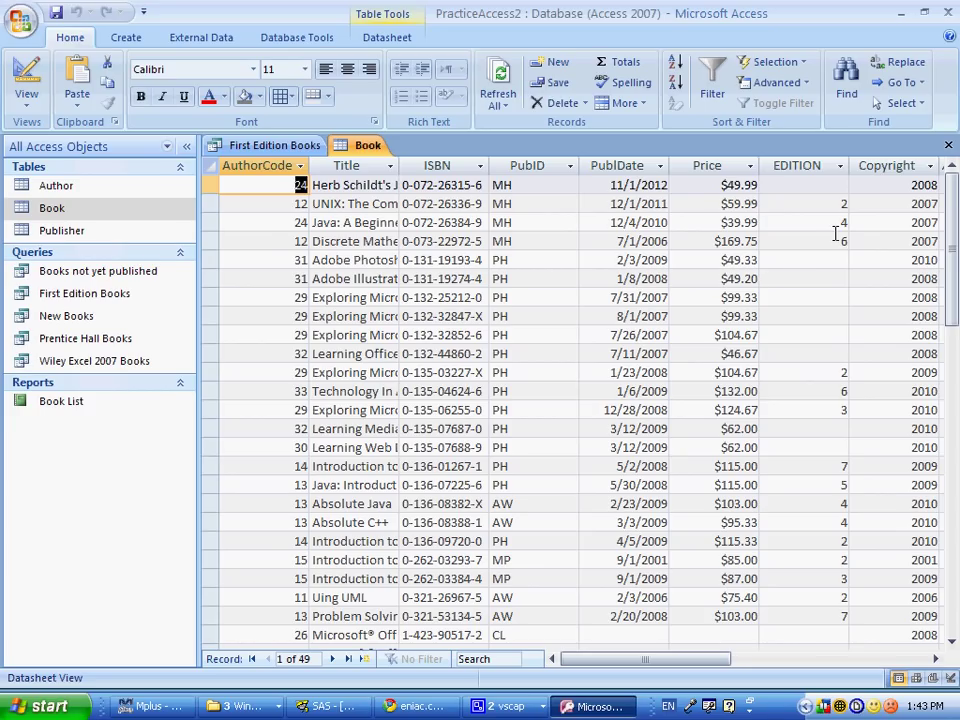
{"action": "key", "text": "Tab"}
{"action": "key", "text": "Tab"}
{"action": "key", "text": "Tab"}
{"action": "key", "text": "Tab"}
{"action": "key", "text": "Tab"}
{"action": "key", "text": "Tab"}
{"action": "left_click", "coordinate": [830, 297]}
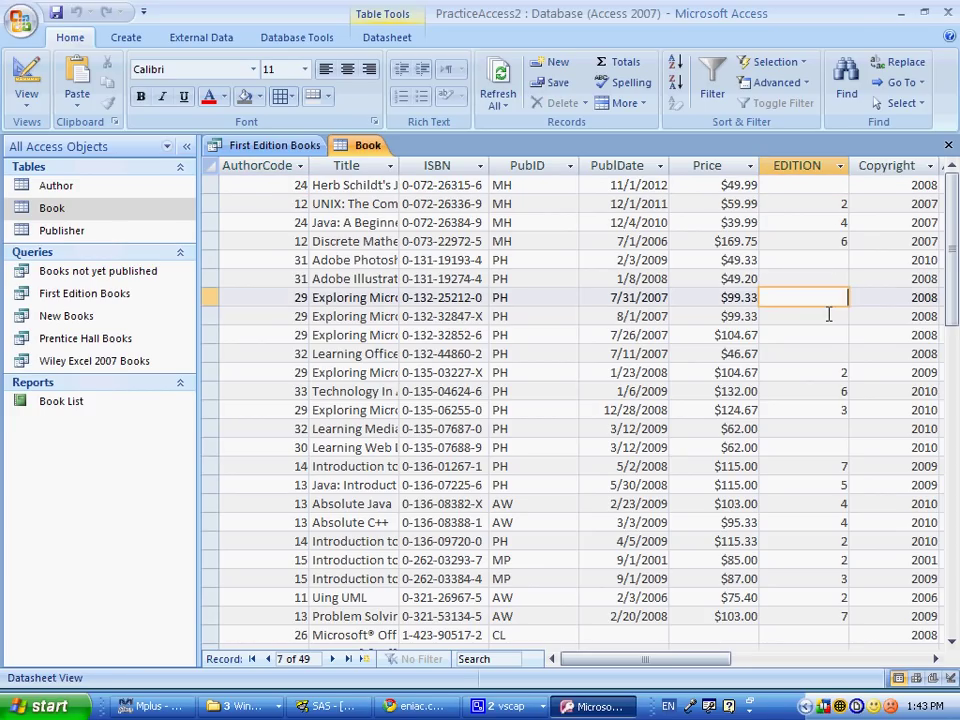
{"action": "key", "text": "Down"}
{"action": "key", "text": "Down"}
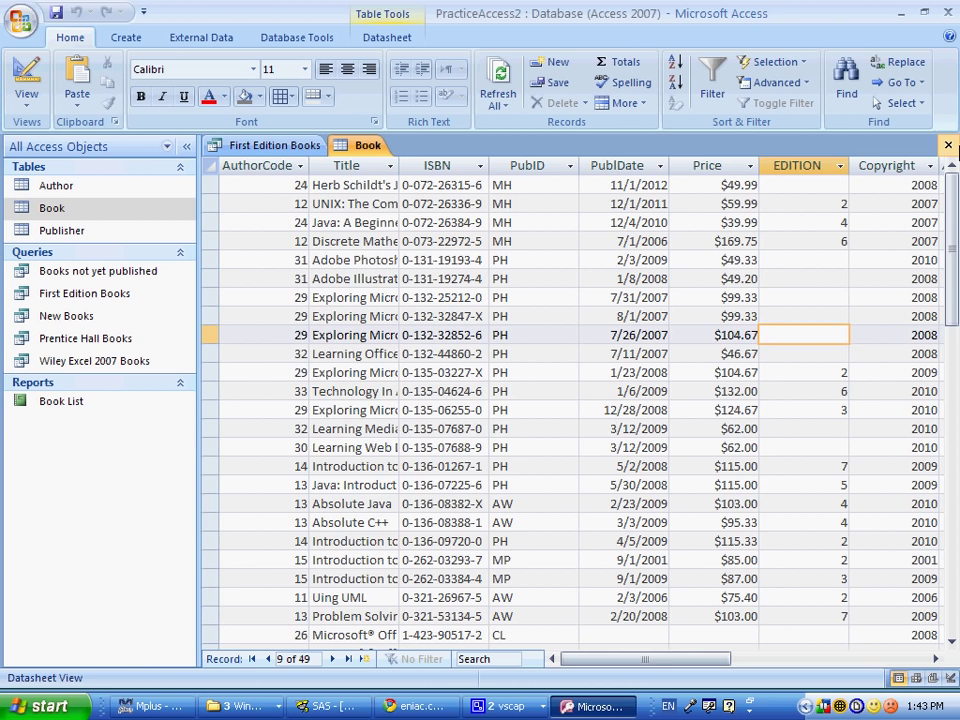
{"action": "left_click", "coordinate": [948, 145]}
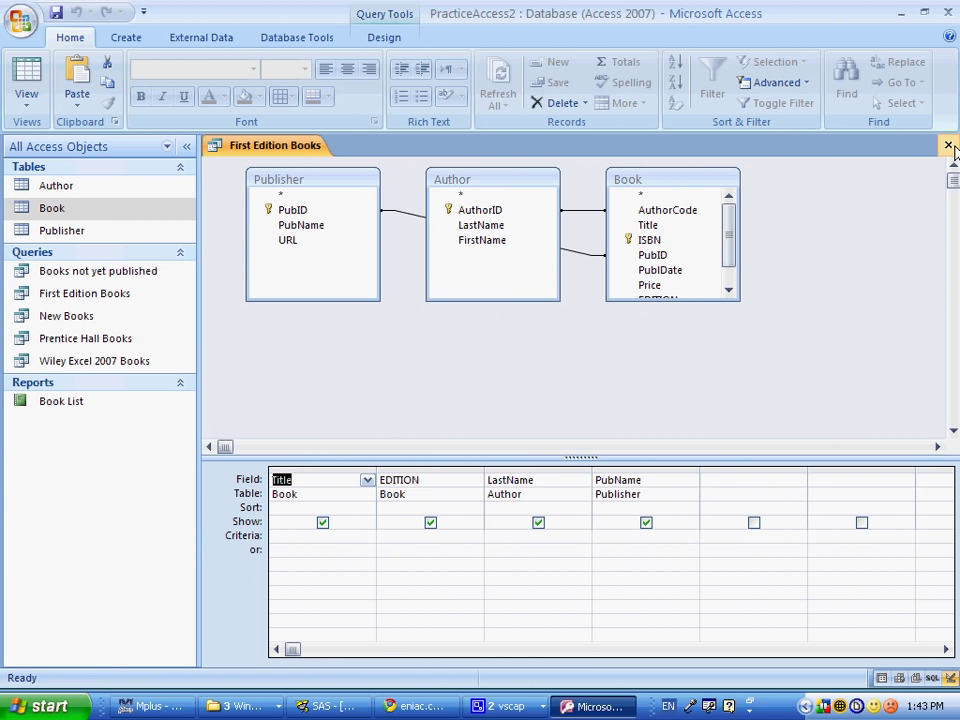
- Set the criterion for the EDITION field to Is Null
{"action": "left_click", "coordinate": [425, 535]}
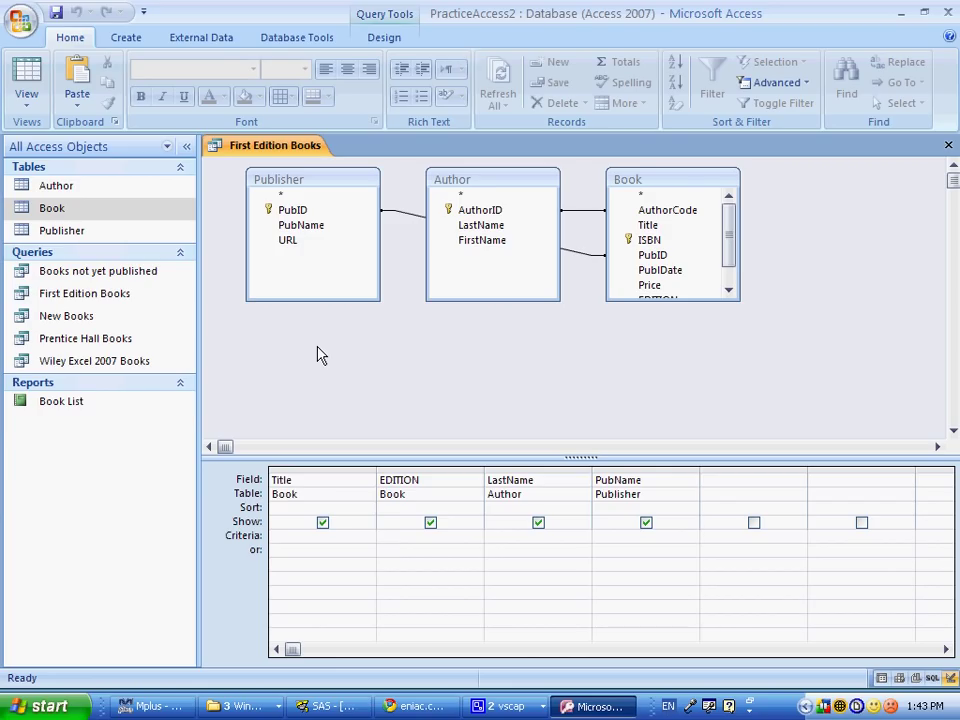
{"action": "type", "text": "Is Null"}
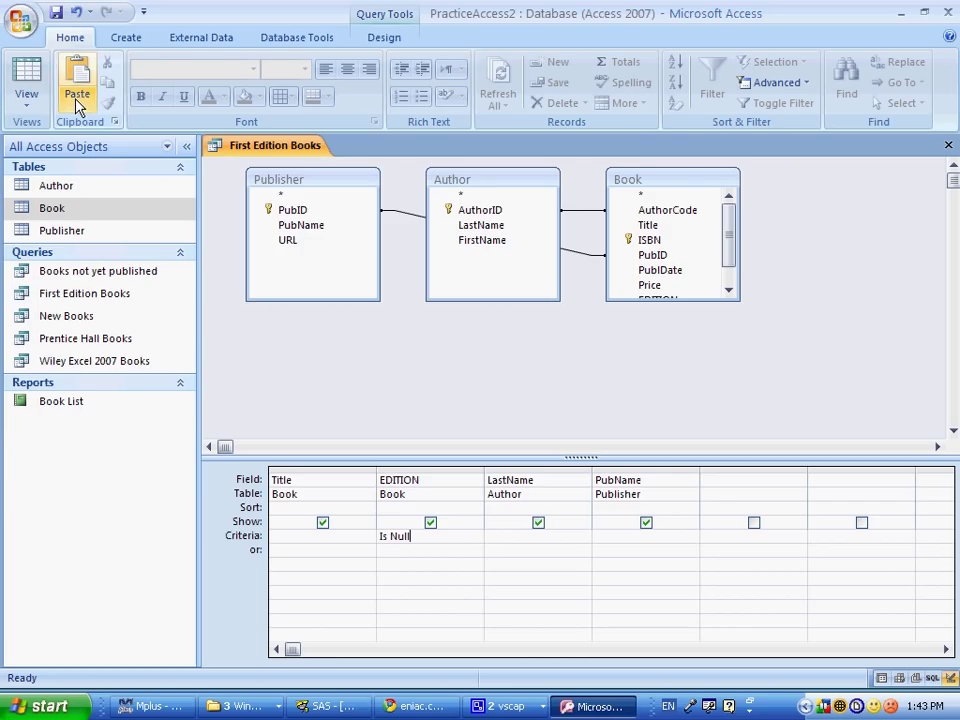
- Preview the query's records, return to its design and check the sort order required for Query 5 in the exam PDF
{"action": "left_click", "coordinate": [27, 80]}
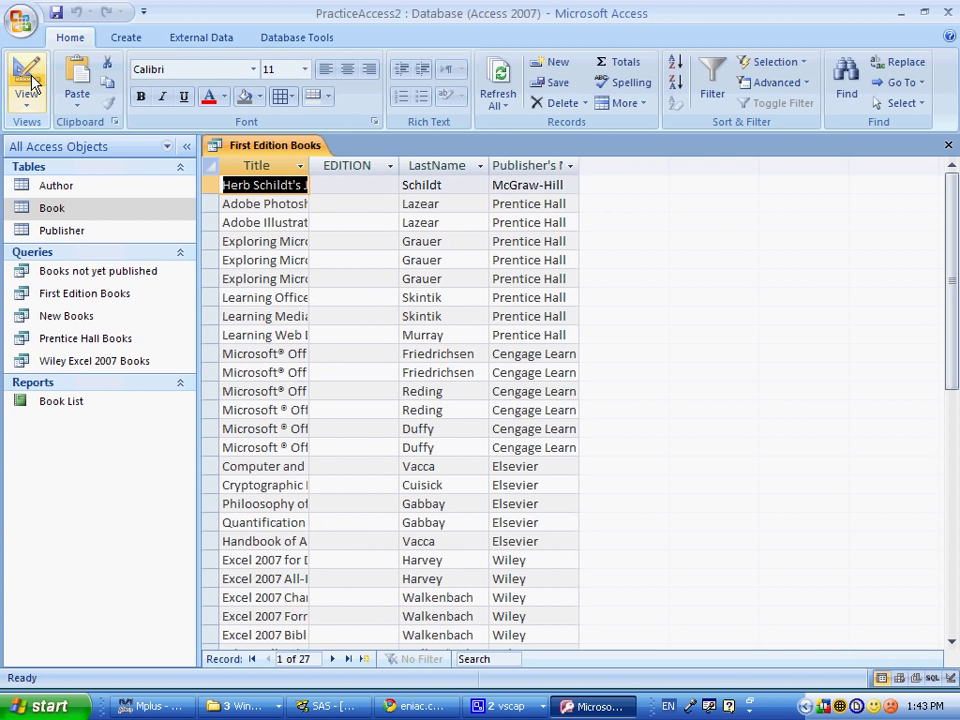
{"action": "left_click", "coordinate": [28, 88]}
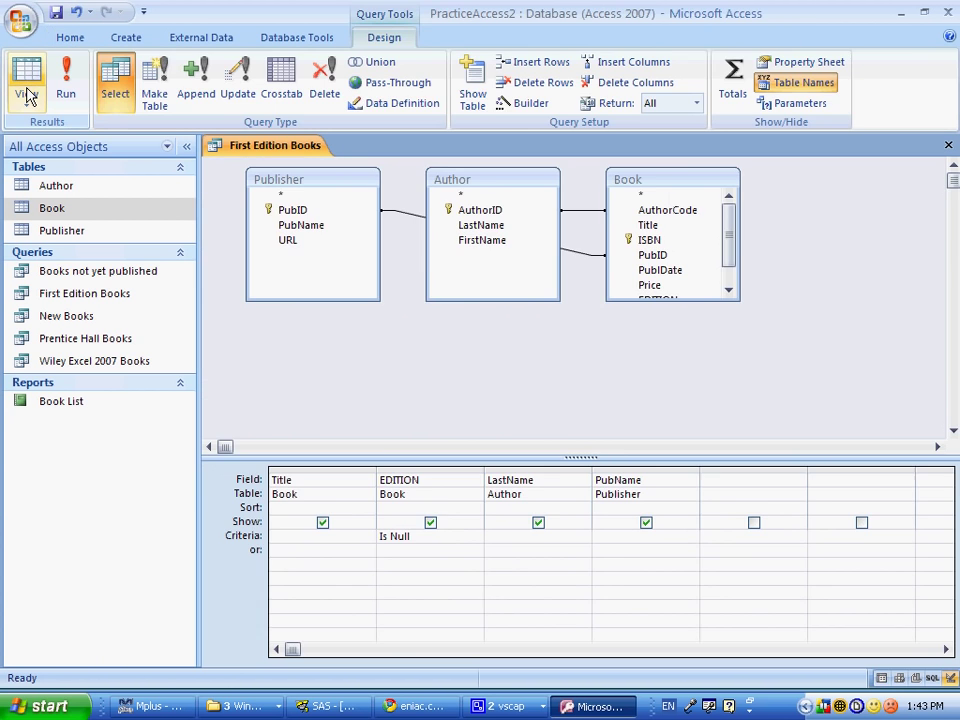
{"action": "key", "text": "alt+Tab"}
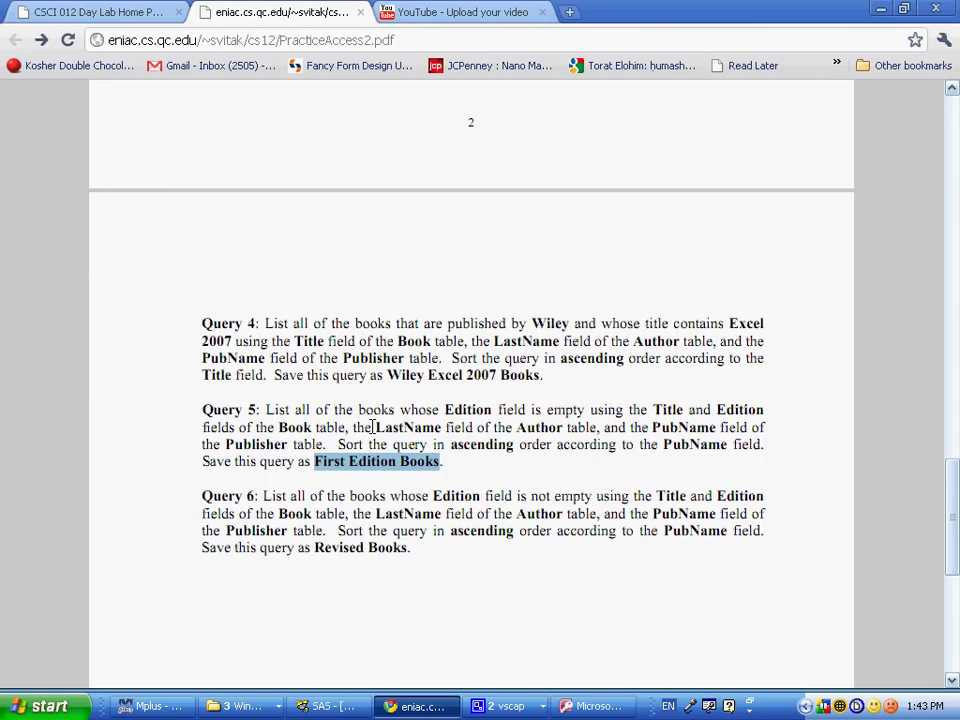
{"action": "key", "text": "alt+Tab"}
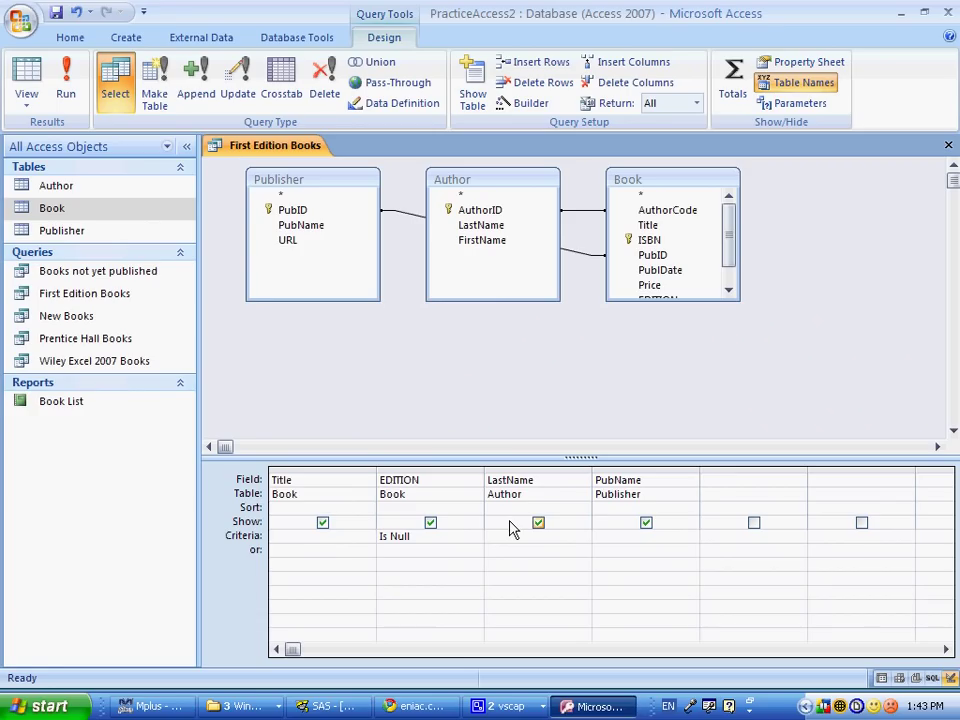
- Sort the query in ascending order by PubName, run it to review the records and return to the design
{"action": "left_click", "coordinate": [690, 510]}
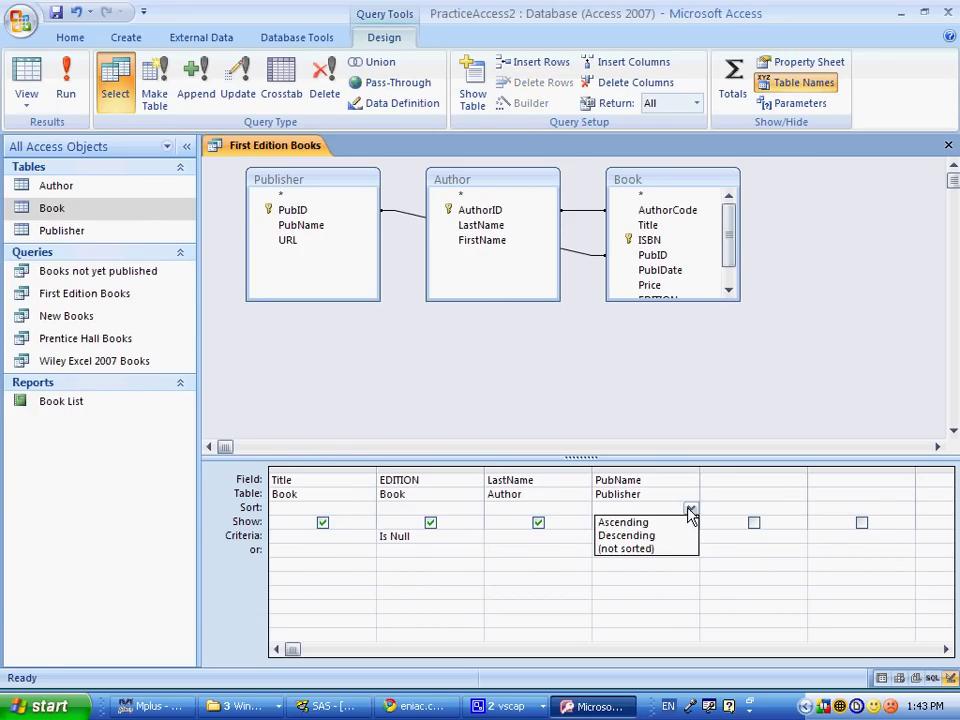
{"action": "left_click", "coordinate": [623, 522]}
{"action": "left_click", "coordinate": [70, 93]}
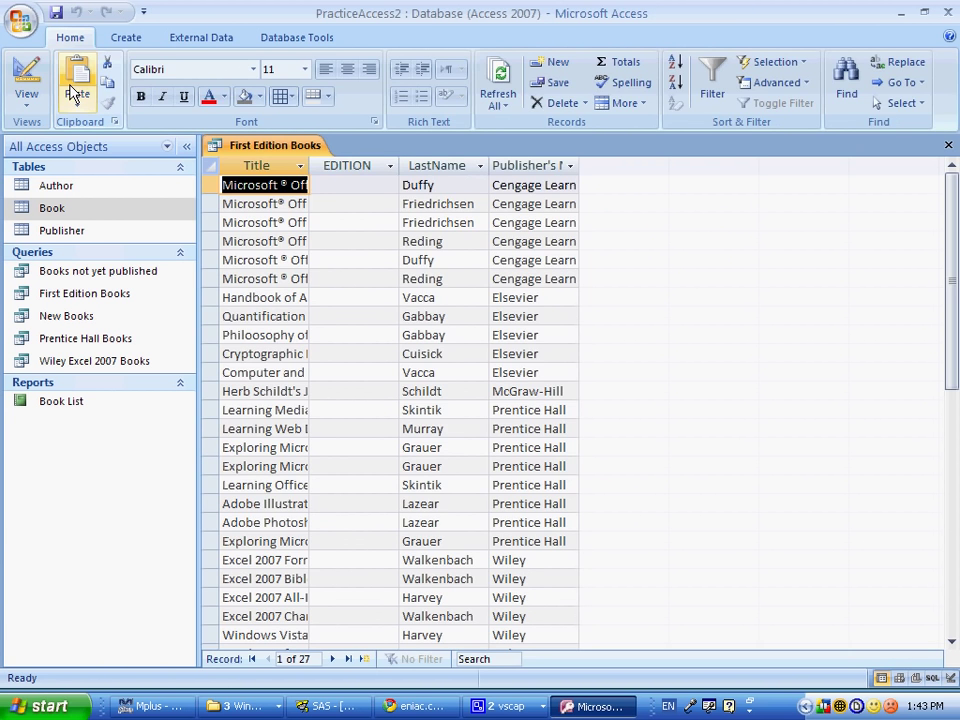
{"action": "left_click", "coordinate": [27, 80]}
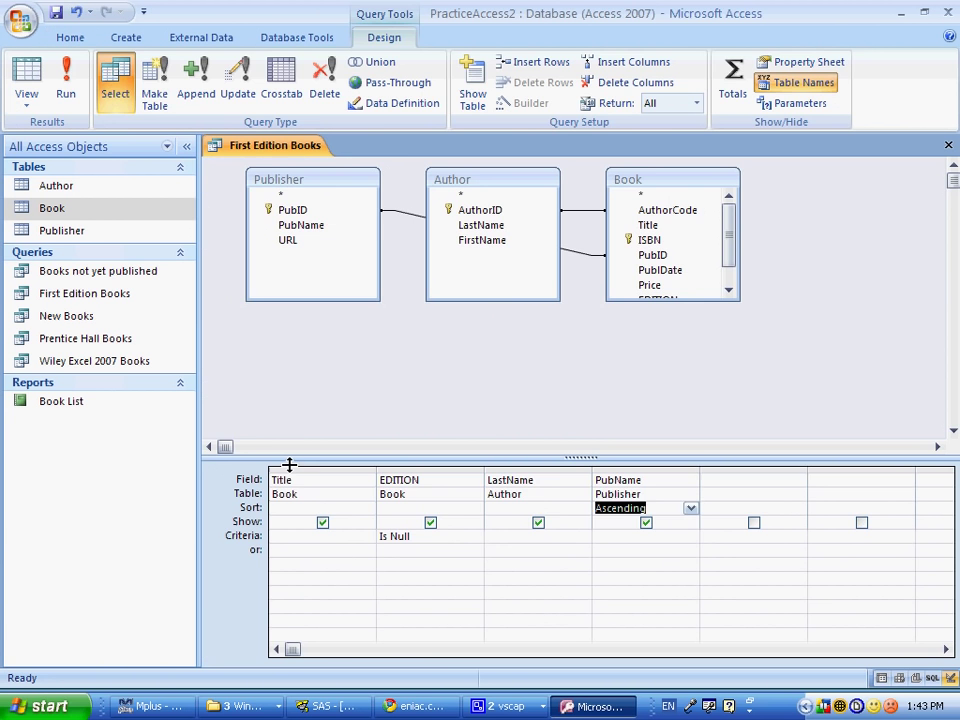
- Try Is Not Null as the EDITION criterion, run the query and compare it with Query 6 in the exam PDF
{"action": "left_click", "coordinate": [397, 538]}
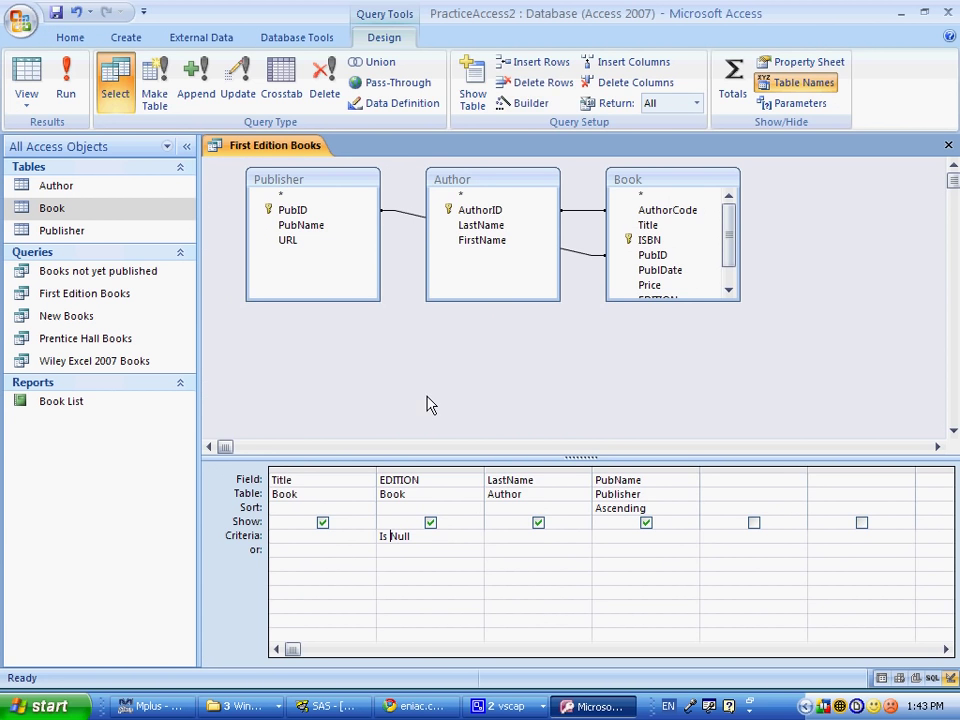
{"action": "type", "text": "Not"}
{"action": "key", "text": "Tab"}
{"action": "left_click", "coordinate": [66, 94]}
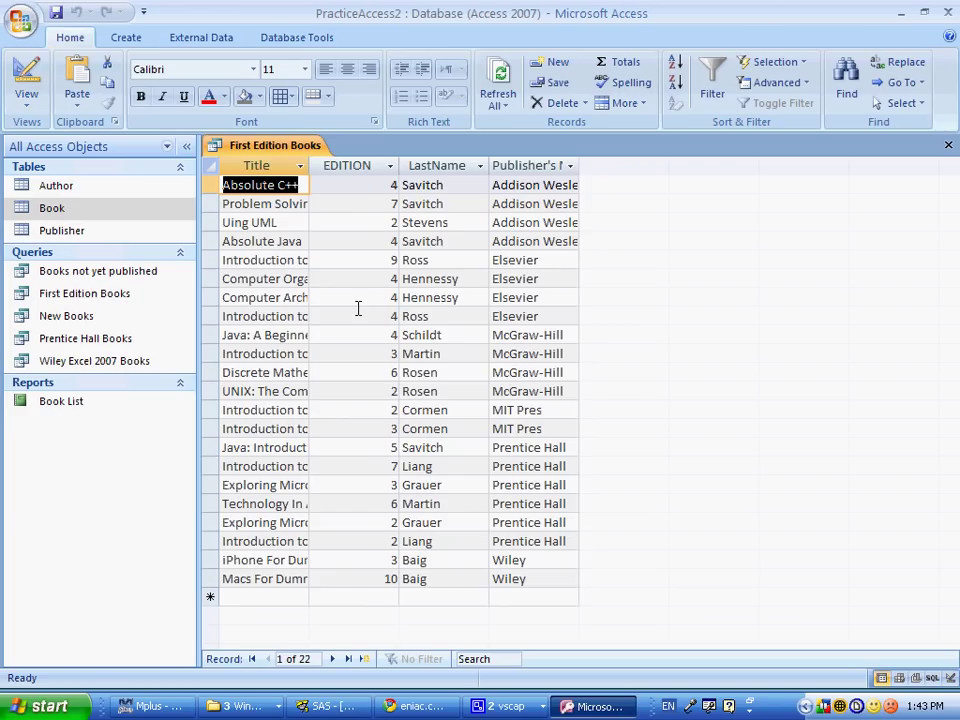
{"action": "left_click", "coordinate": [33, 93]}
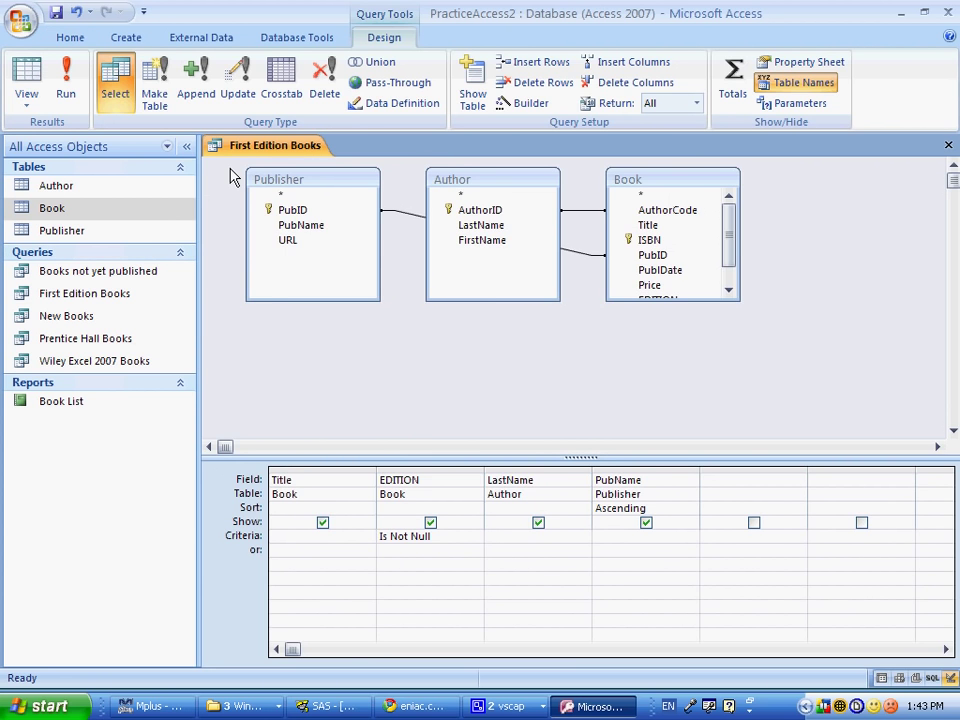
{"action": "key", "text": "alt+Tab"}
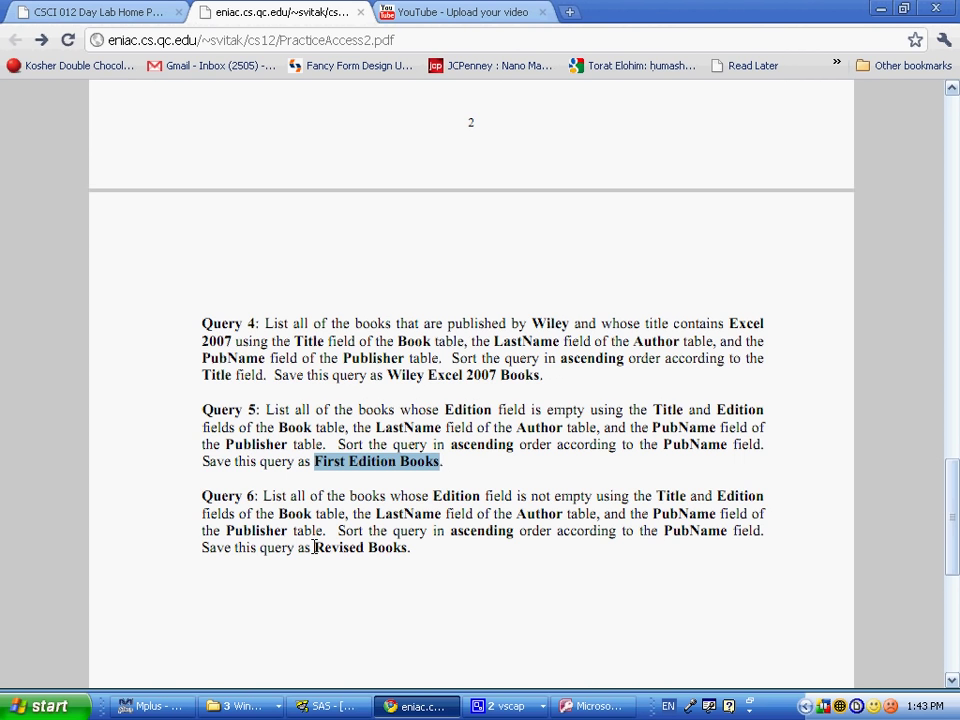
{"action": "key", "text": "alt+Tab"}
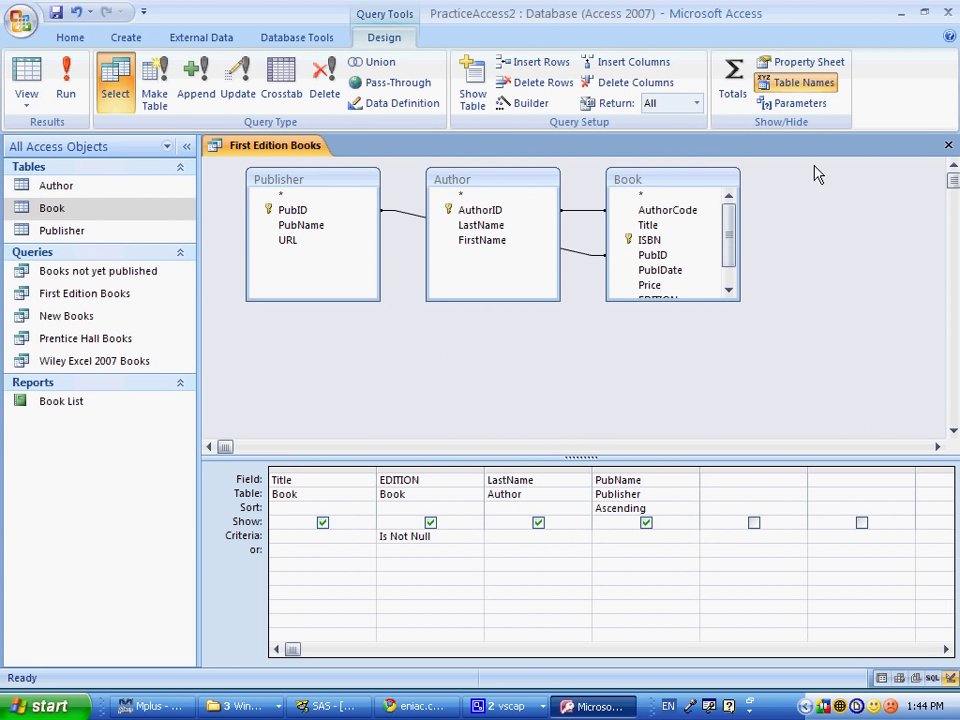
- Remove Not from the EDITION criterion so that it reads Is Null
{"action": "double_click", "coordinate": [399, 537]}
{"action": "key", "text": "Delete"}
{"action": "key", "text": "Tab"}
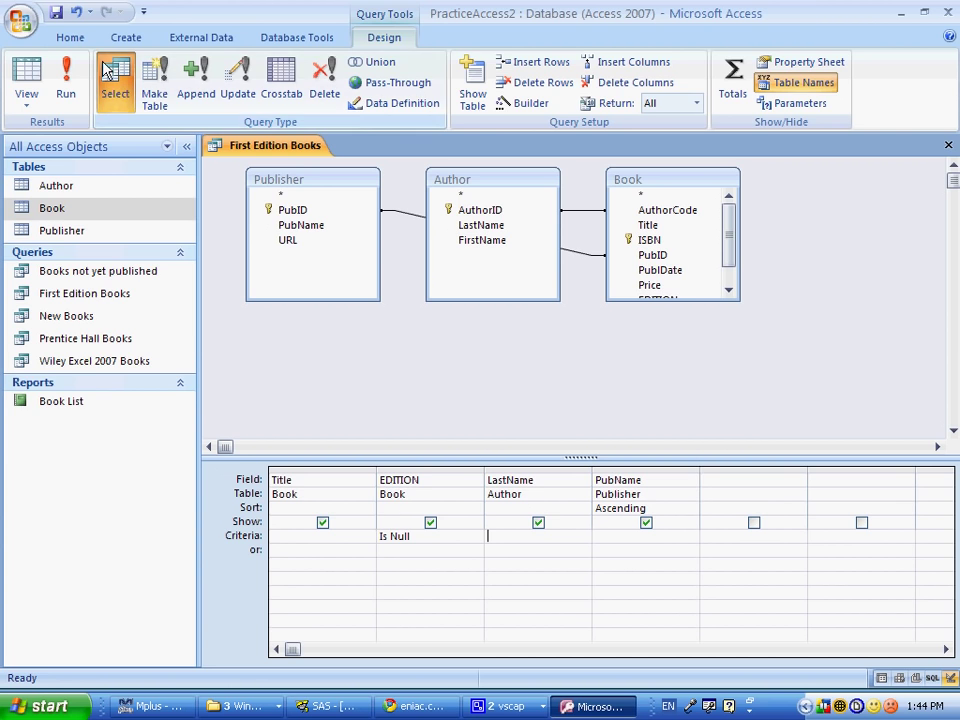
- Reread the Query 6 instructions in the exam PDF and close the First Edition Books query
{"action": "key", "text": "alt+Tab"}
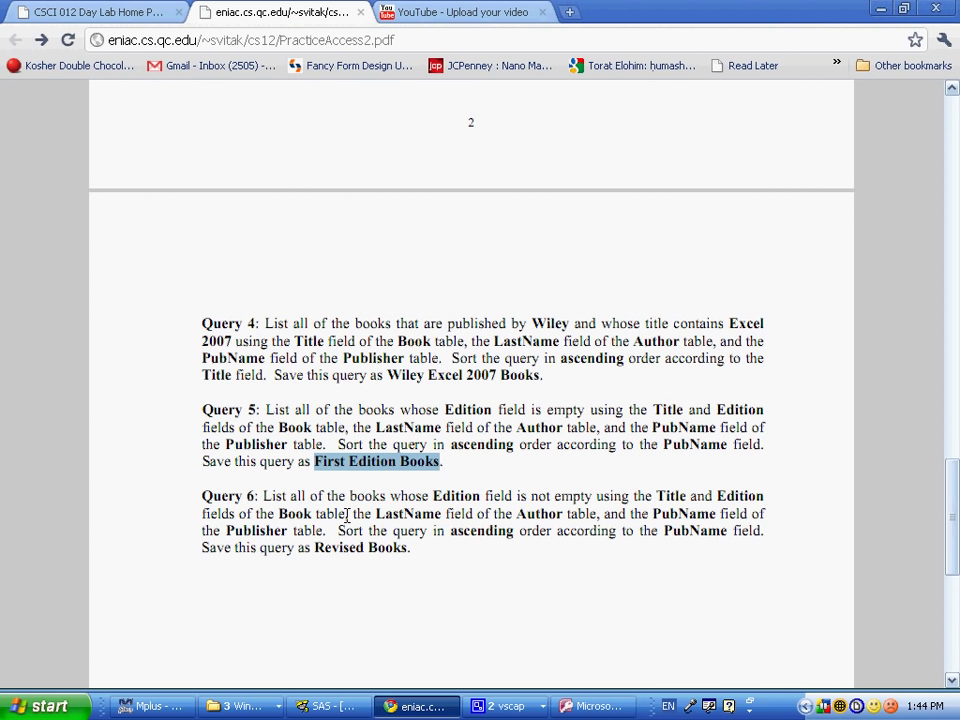
{"action": "key", "text": "alt+Tab"}
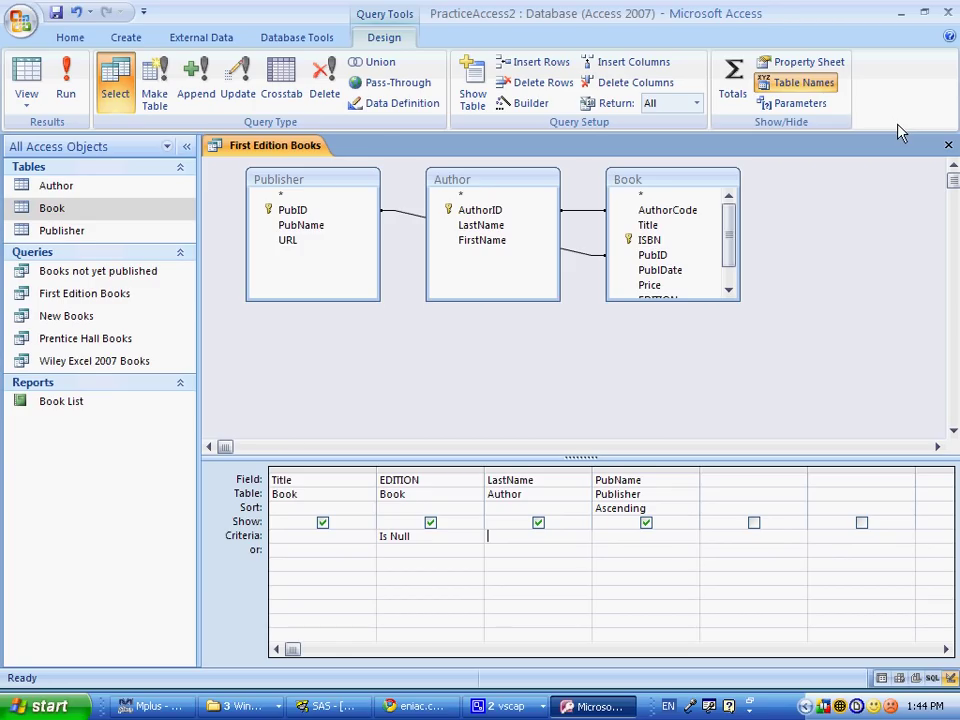
{"action": "left_click", "coordinate": [948, 145]}
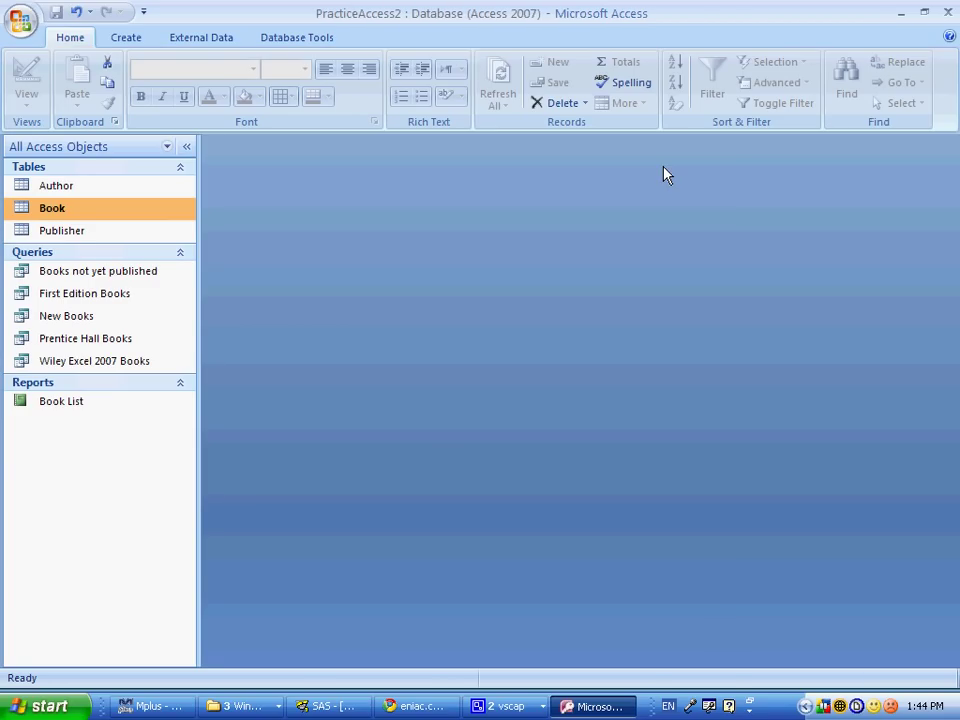
{"action": "left_click", "coordinate": [420, 706]}
{"action": "key", "text": "alt+Tab"}
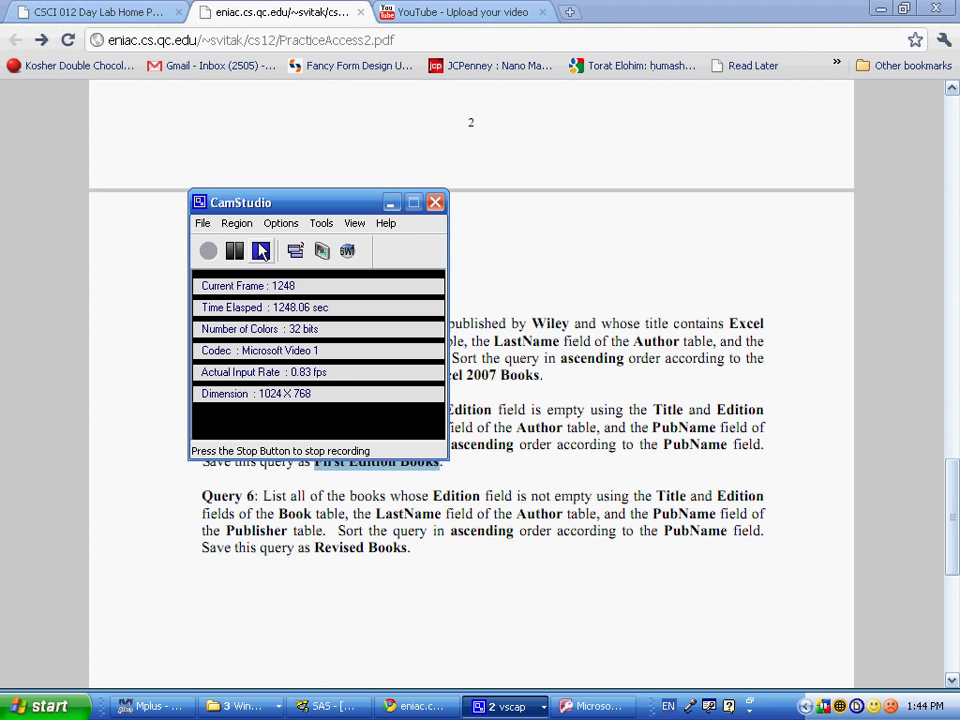